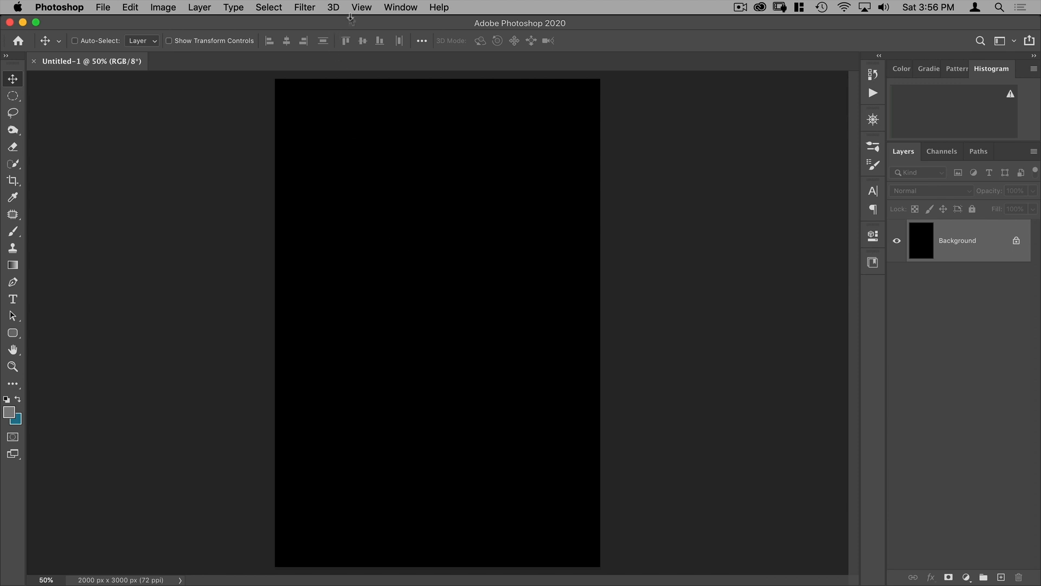
- Add a guide layout with 2 columns and 5 rows to the canvas, clearing existing guides
left_click(422, 392)
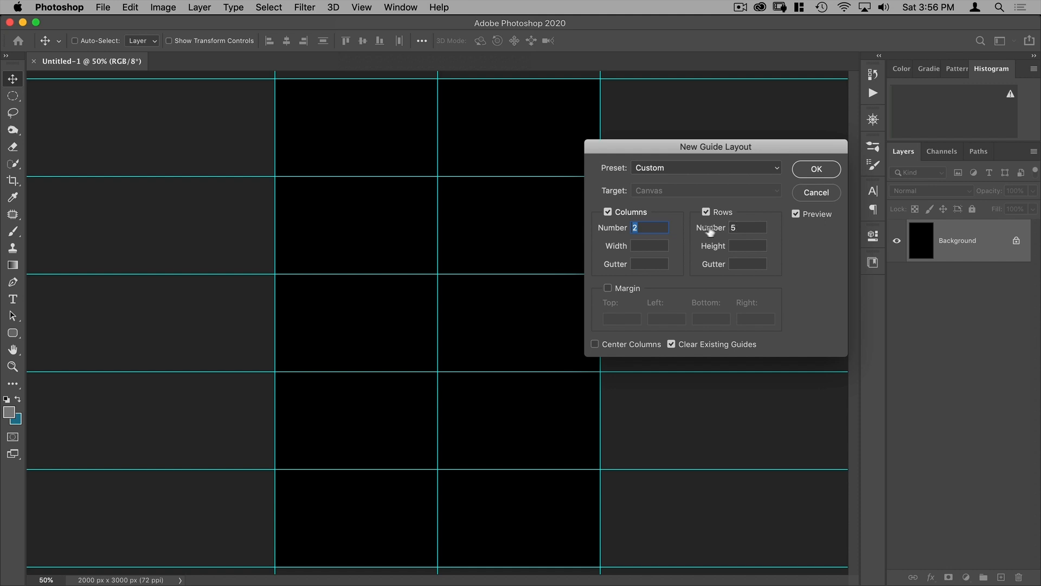
left_click(817, 169)
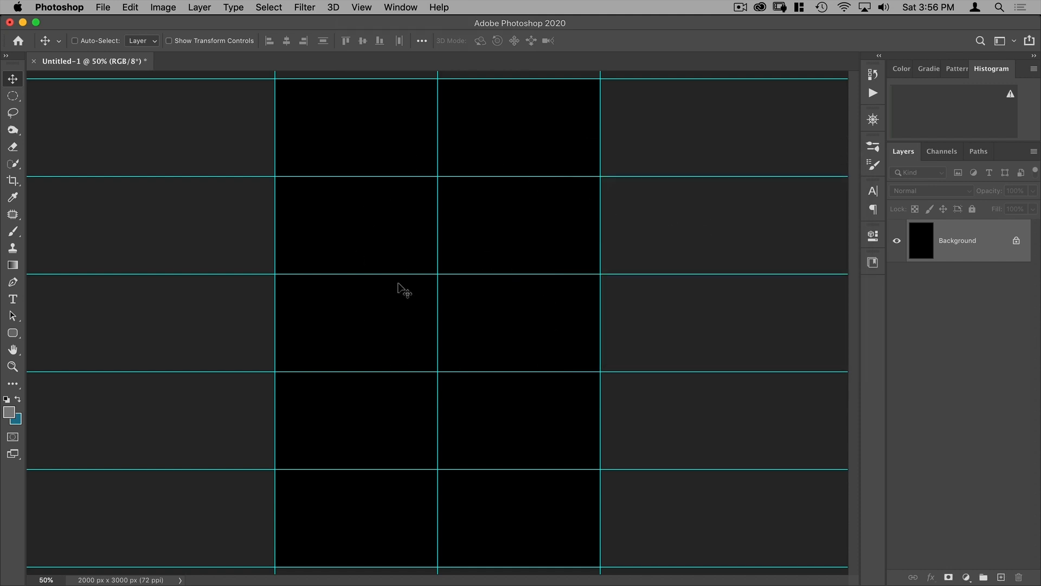
key("super")
key("super+semicolon")
key("super+semicolon")
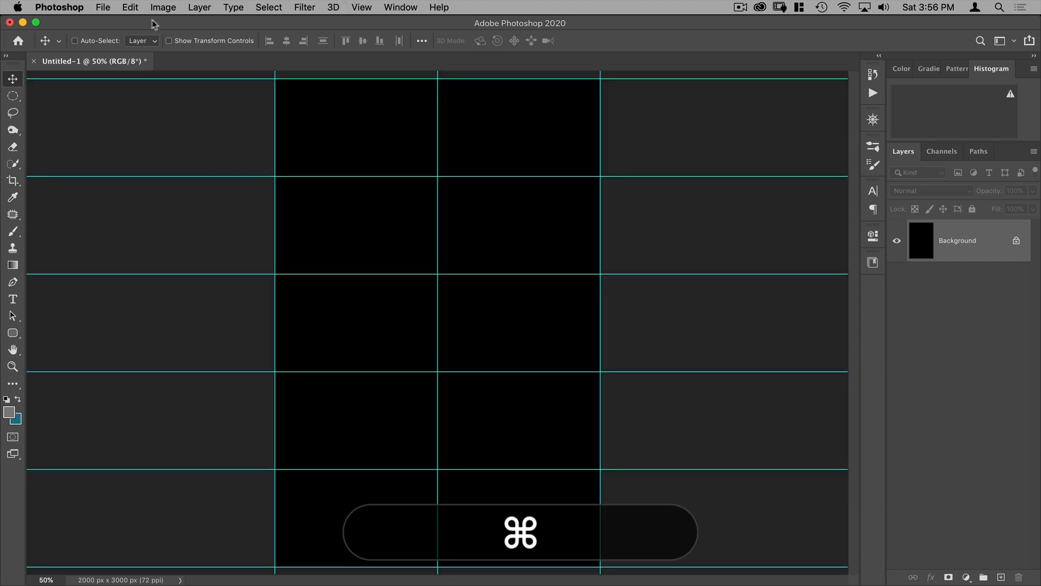
- Place nucly-grunge-48.jpg from the assets folder as an embedded image filling the canvas, and hide the guides
left_click(106, 7)
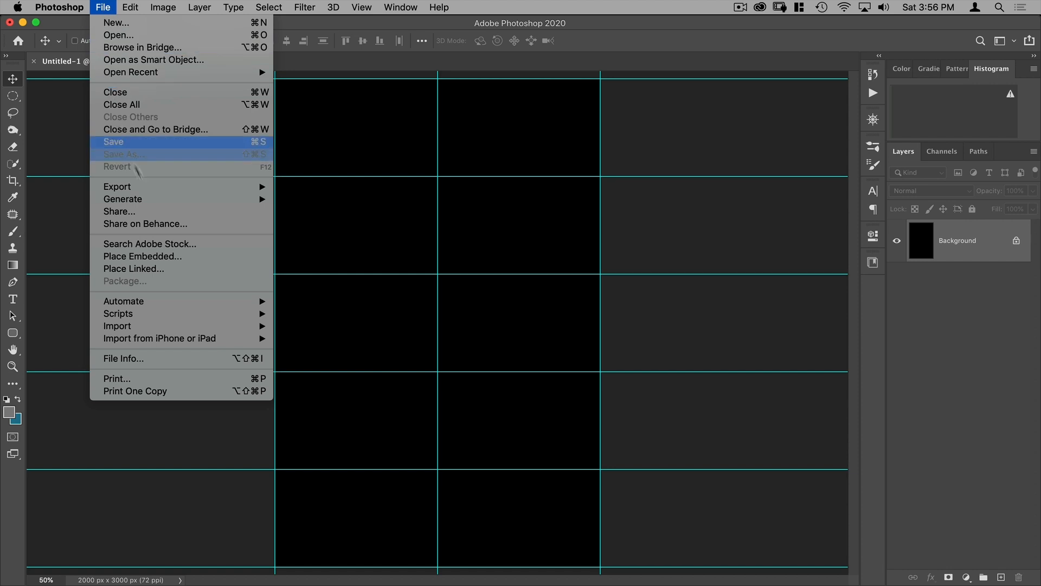
left_click(158, 256)
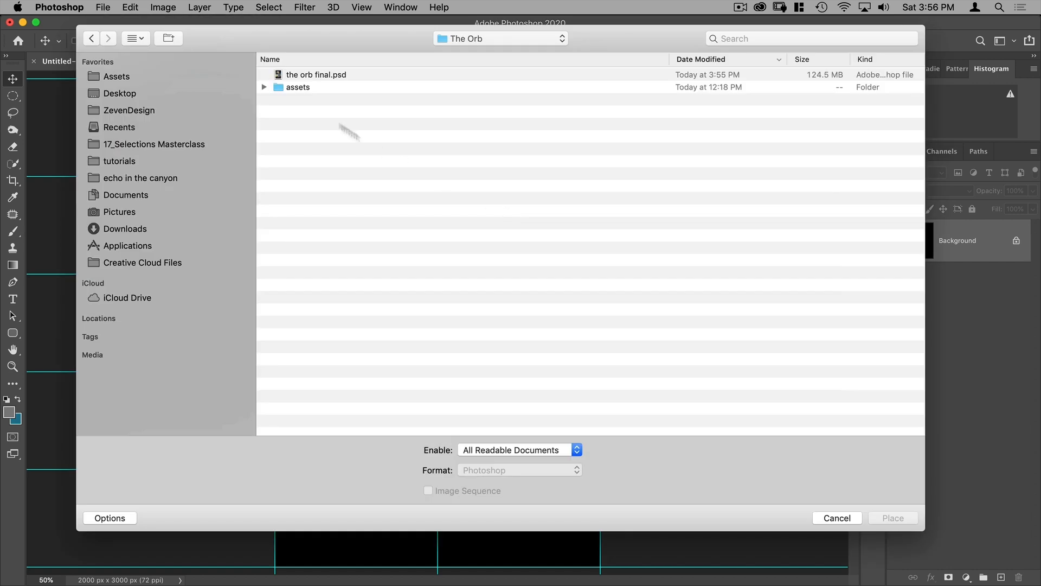
left_click(296, 87)
left_click(464, 42)
left_click(465, 54)
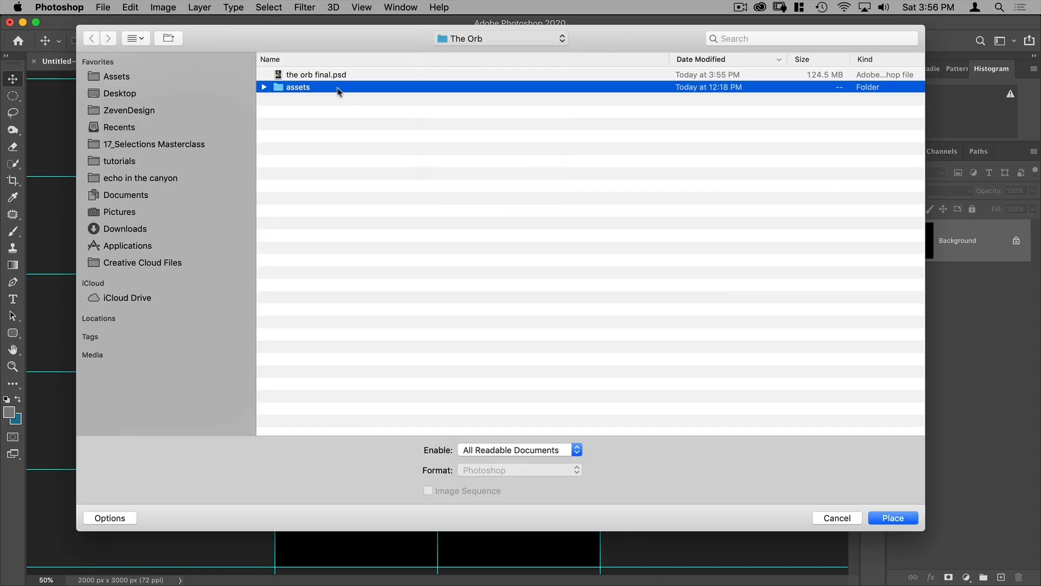
double_click(289, 100)
double_click(299, 77)
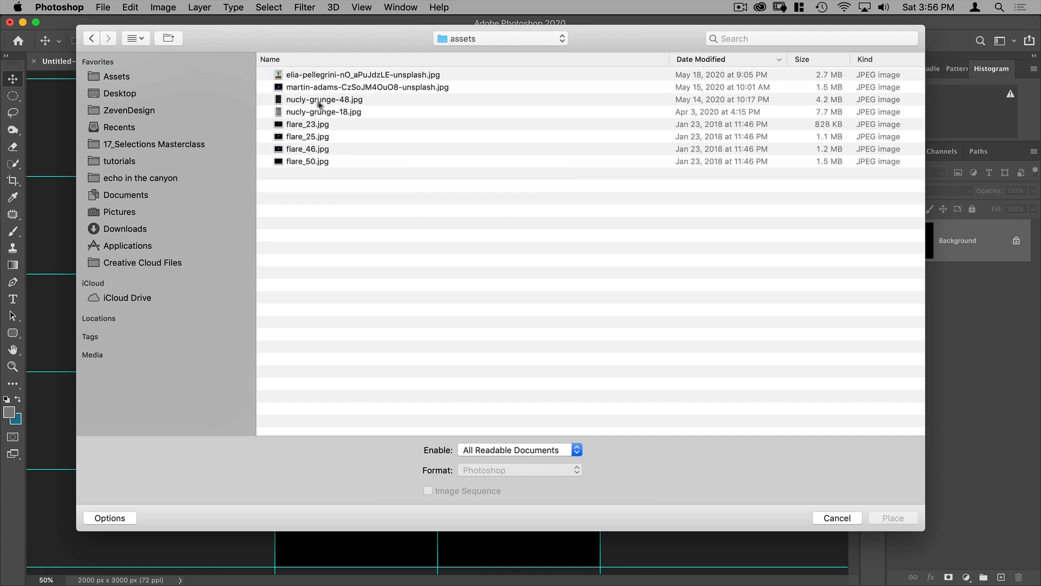
double_click(309, 101)
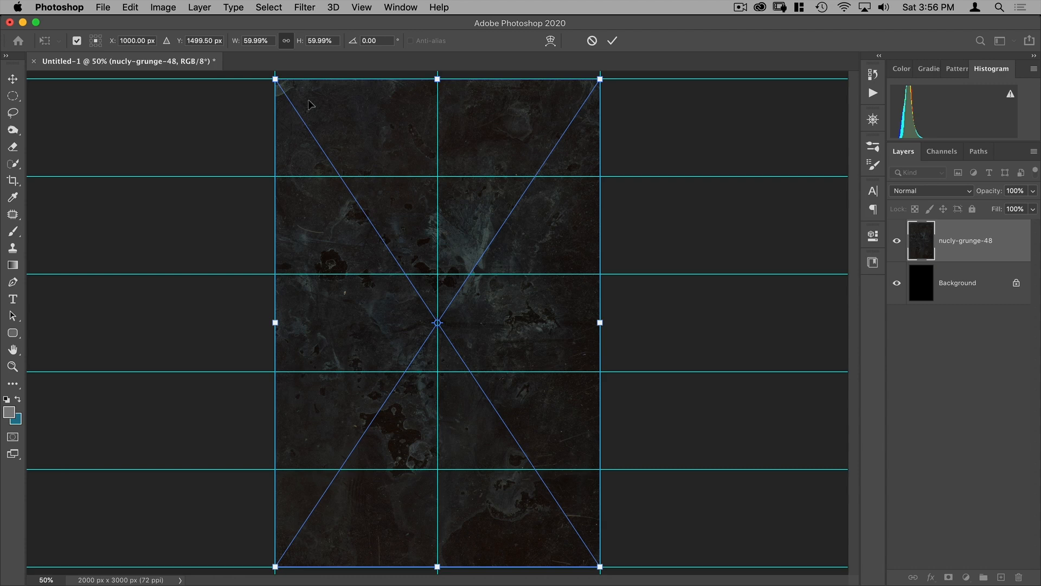
left_click(612, 41)
key("super+semicolon")
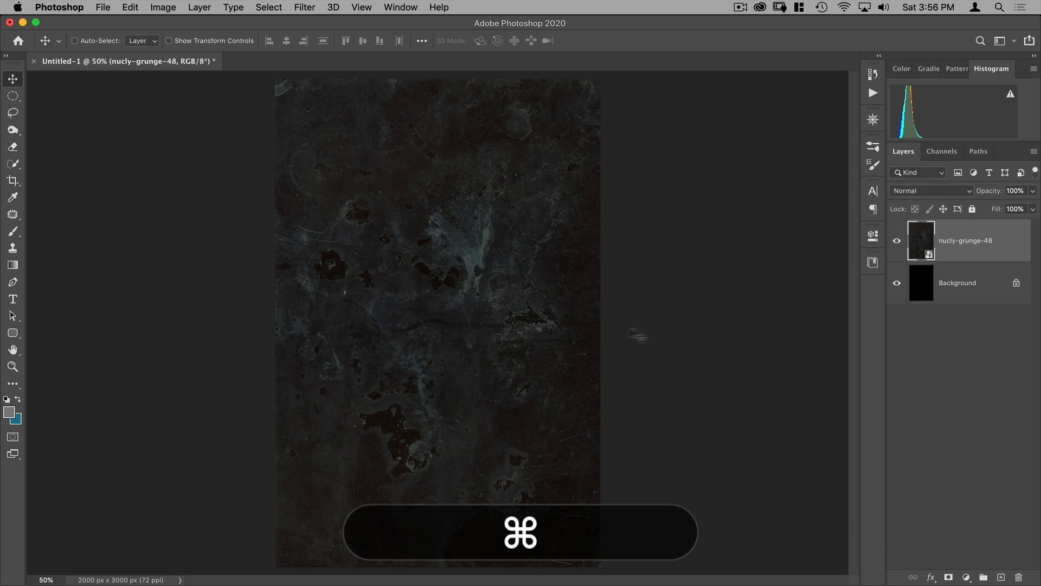
- Rasterize the nucly-grunge-48 layer and duplicate it
right_click(1006, 245)
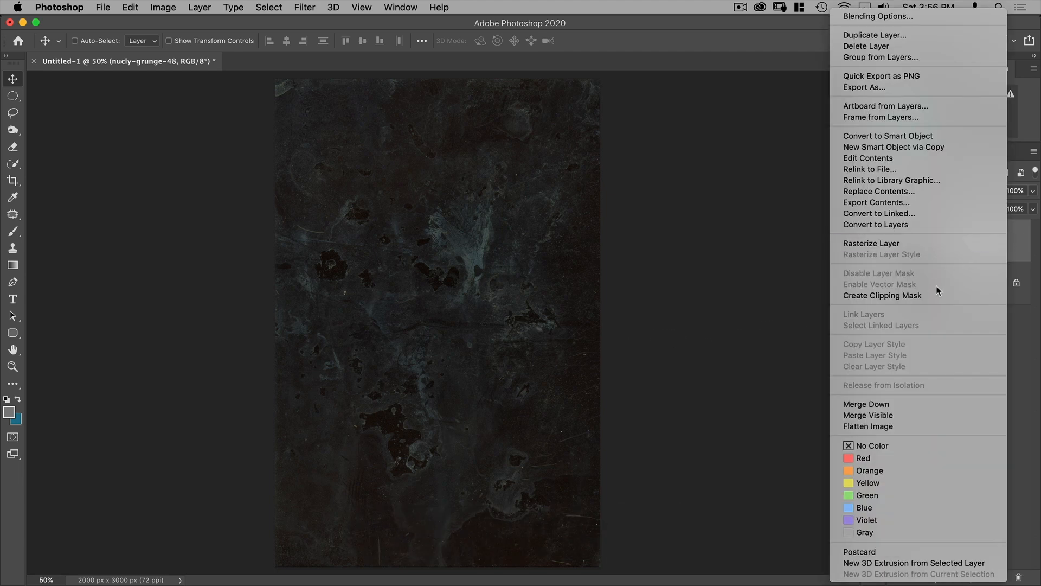
left_click(916, 243)
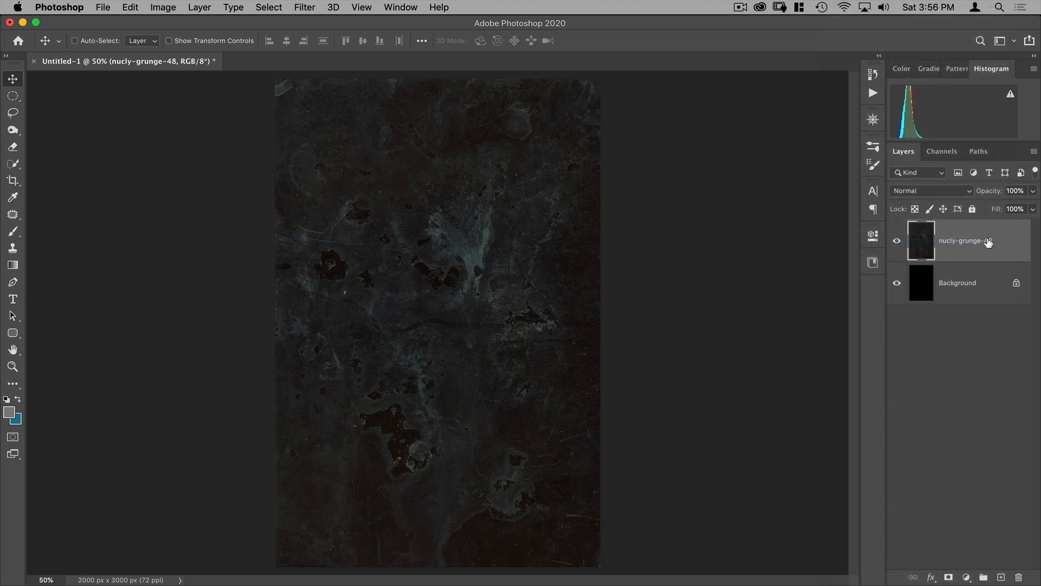
left_click_drag(965, 244, 1001, 577)
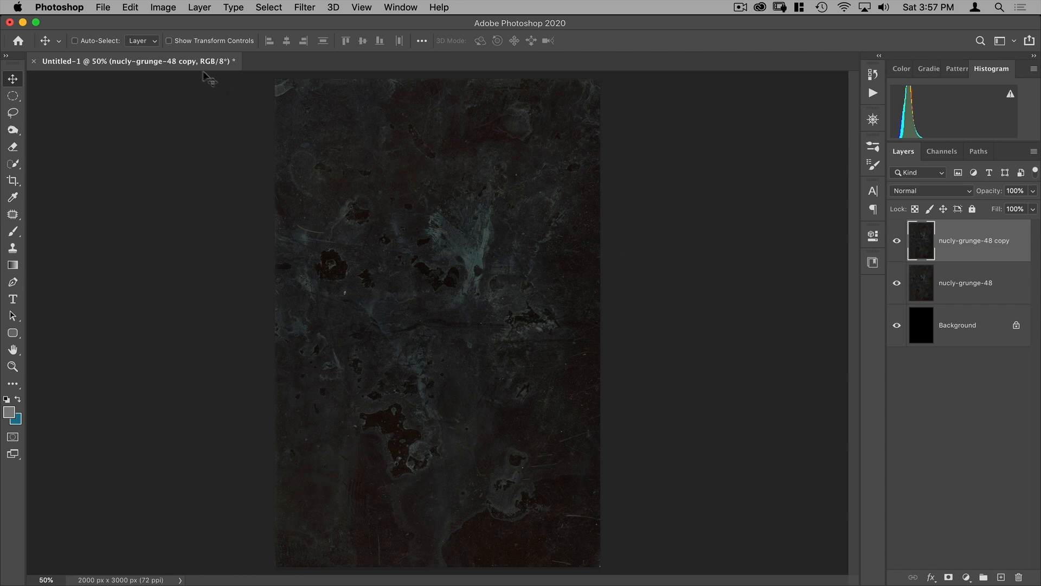
- Raise the texture copy's contrast with Curves: black input 6, white input 224, midtones lifted and shadows pulled down
key("super+m")
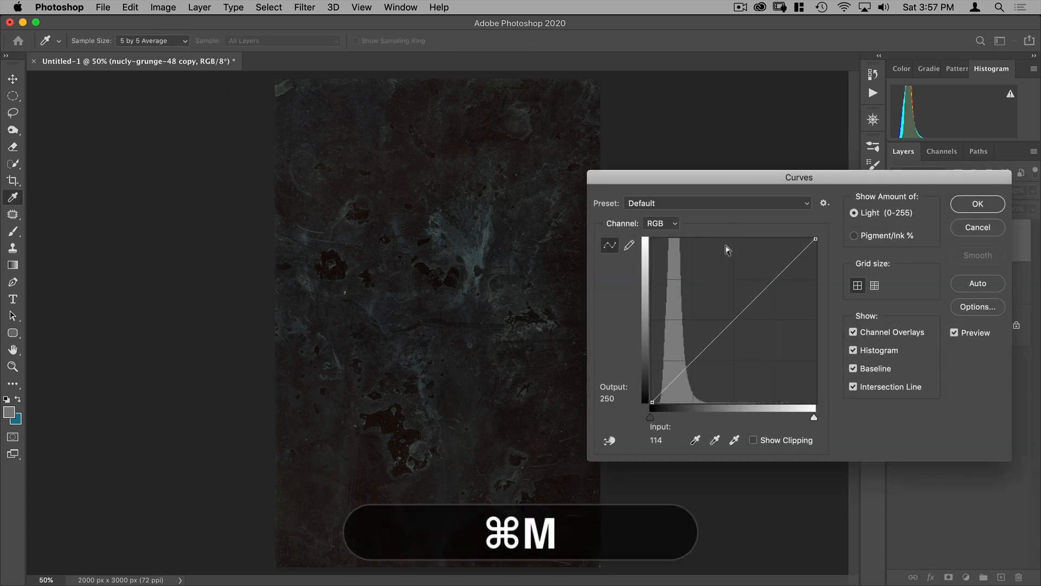
left_click_drag(650, 418, 658, 421)
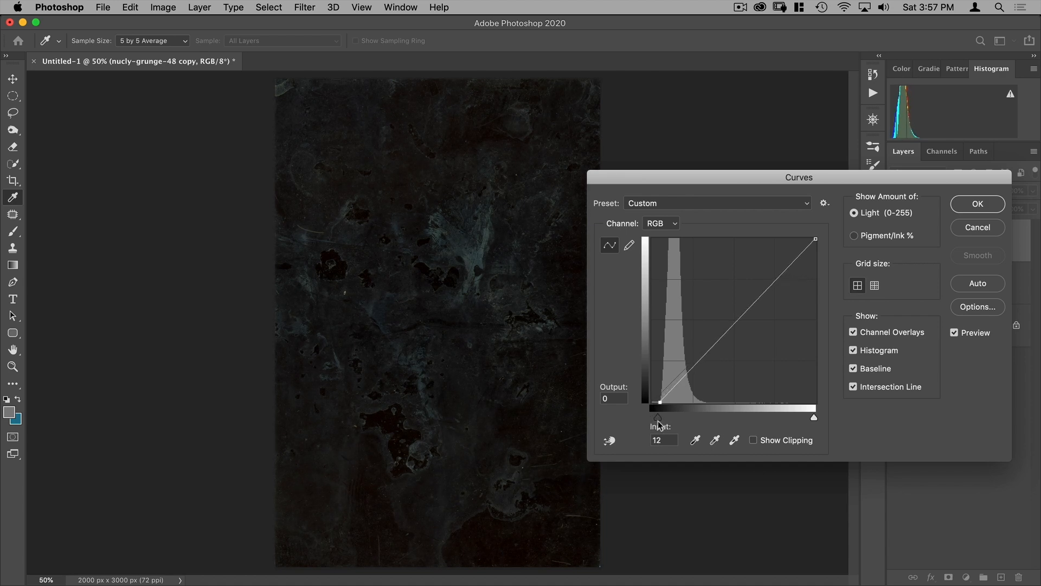
mouse_move(813, 419)
left_mouse_down()
mouse_move(751, 420)
mouse_move(797, 421)
left_mouse_up()
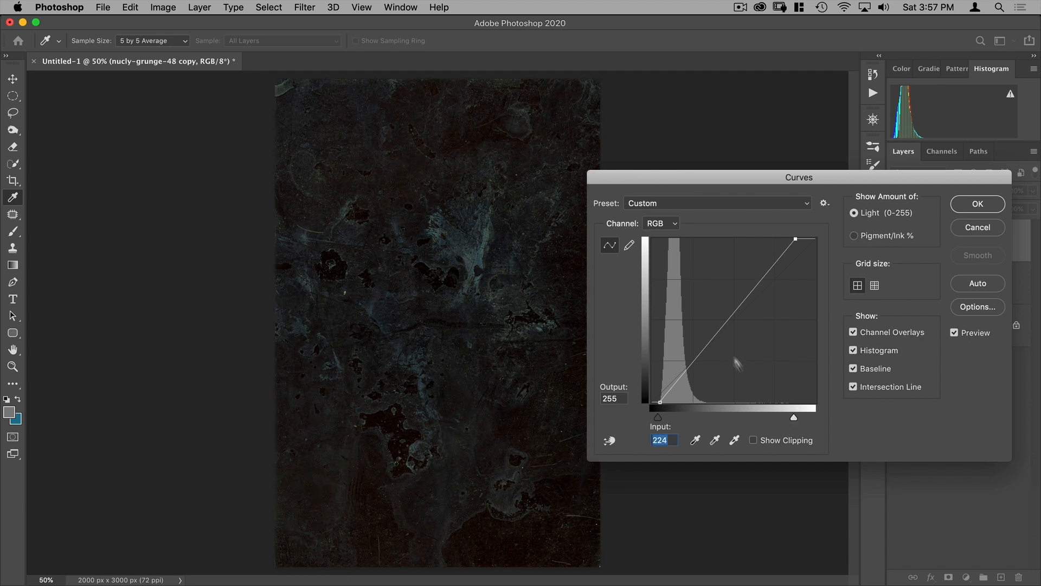
left_click_drag(704, 347, 692, 330)
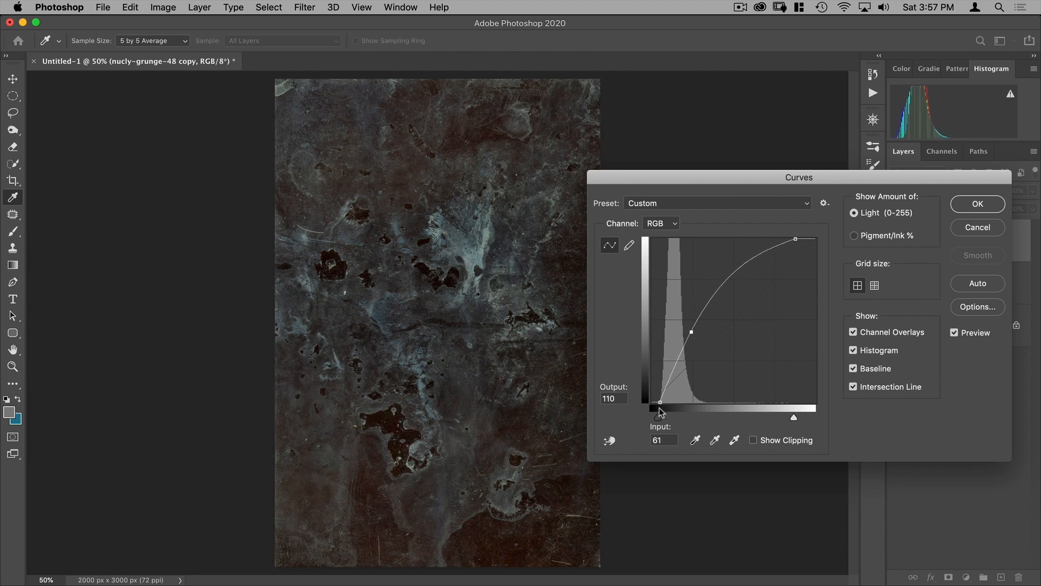
left_click_drag(670, 379, 657, 404)
key("super+z")
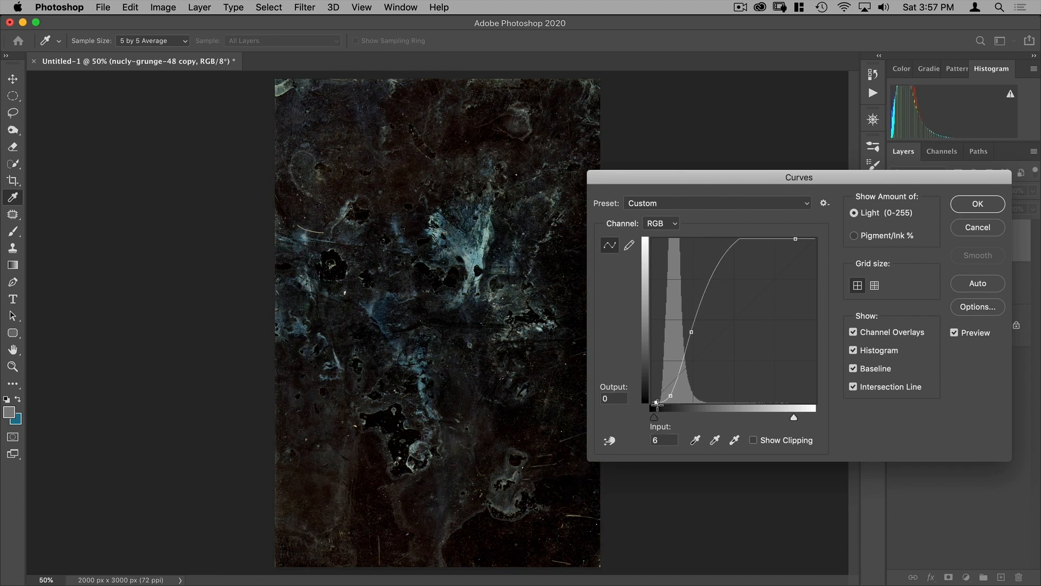
left_click_drag(689, 337, 692, 336)
left_click(977, 204)
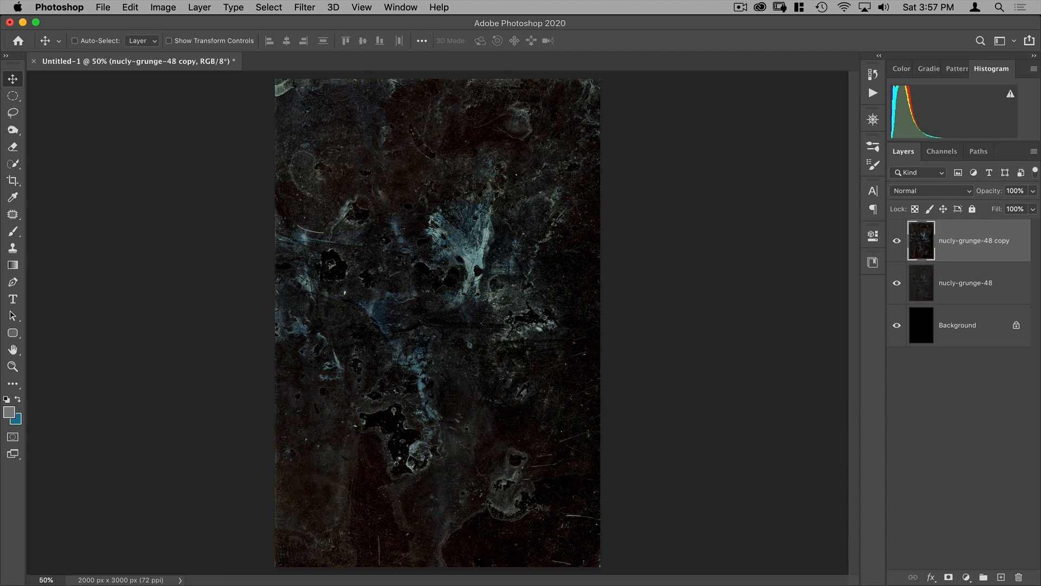
- Create a new layer above the texture copy and name it "black out"
left_click(1001, 577)
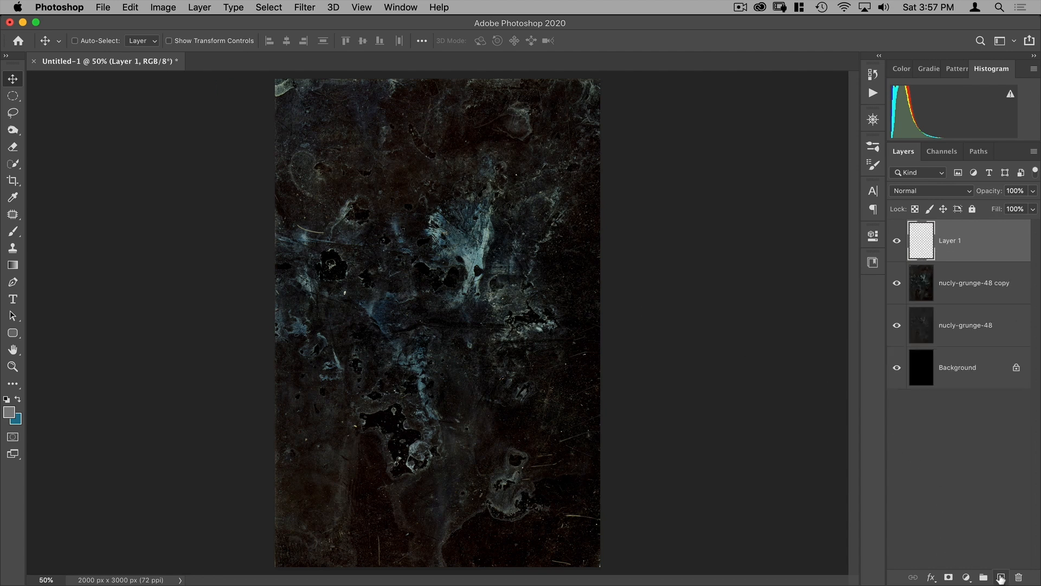
double_click(945, 242)
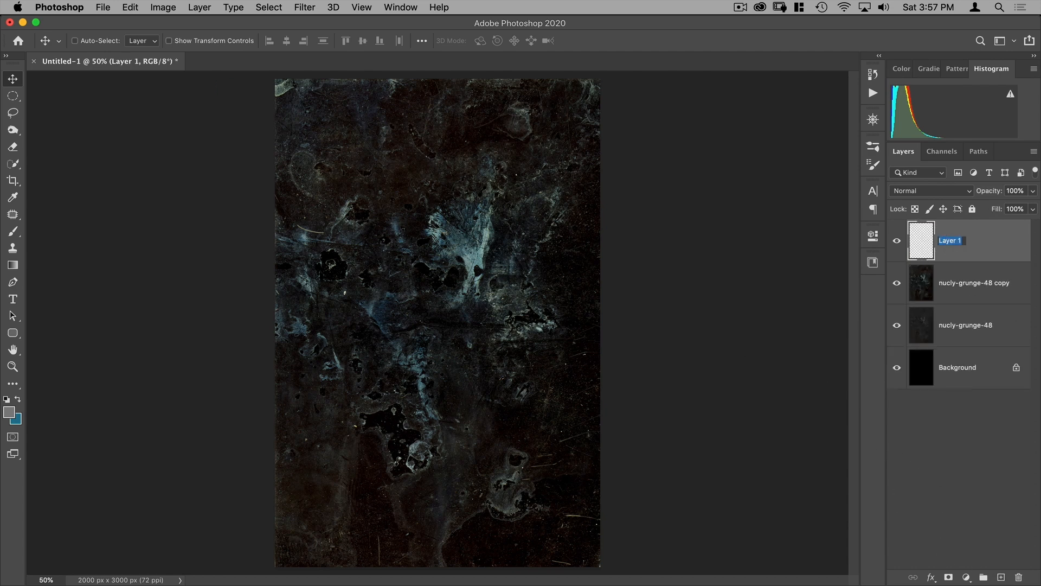
type("black out")
key("Return")
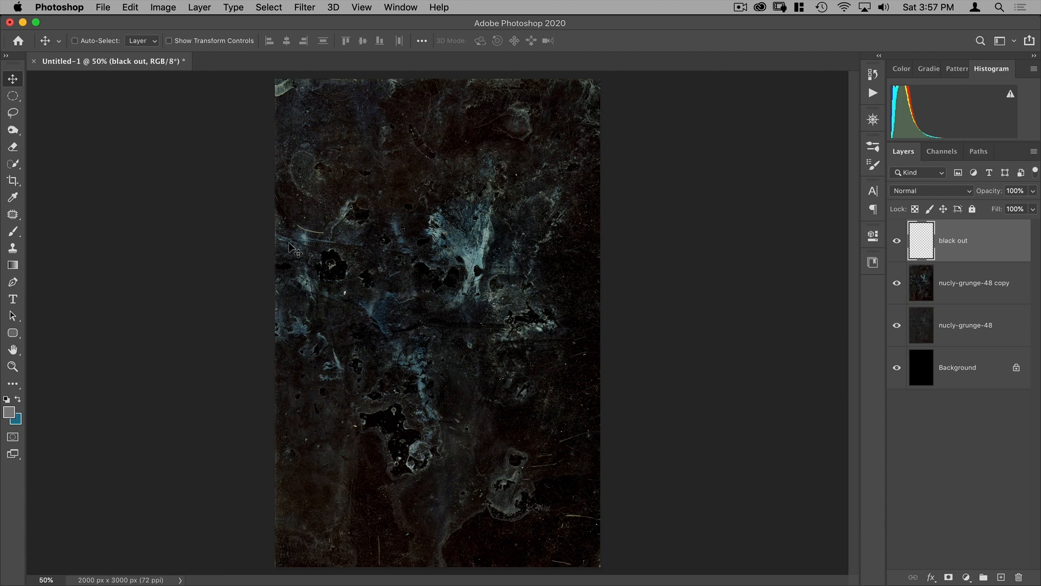
- Reset the colors to default black and white and choose the Soft Round Pressure Opacity and Flow brush
key("d")
key("b")
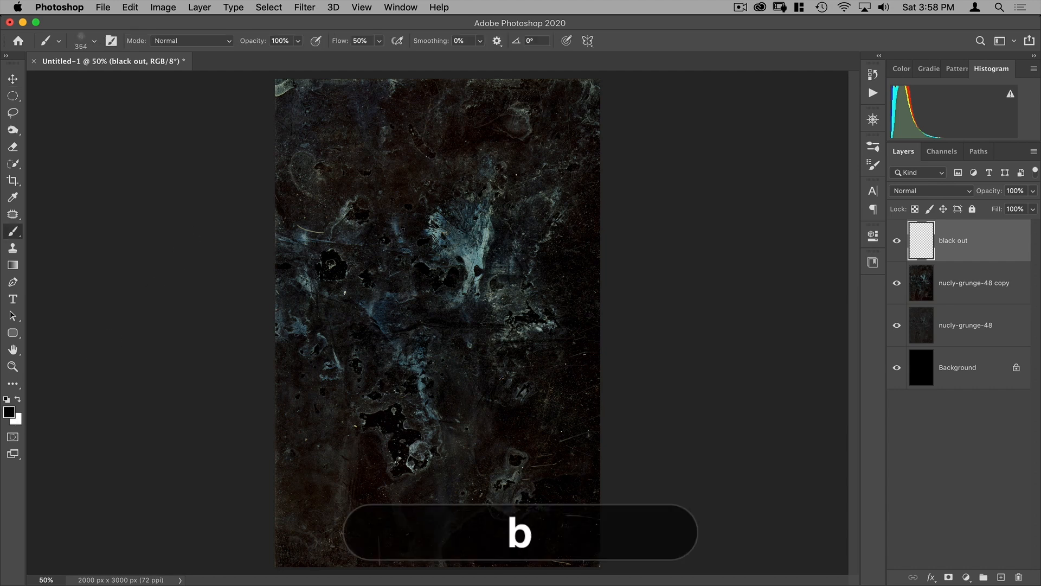
right_click(373, 219)
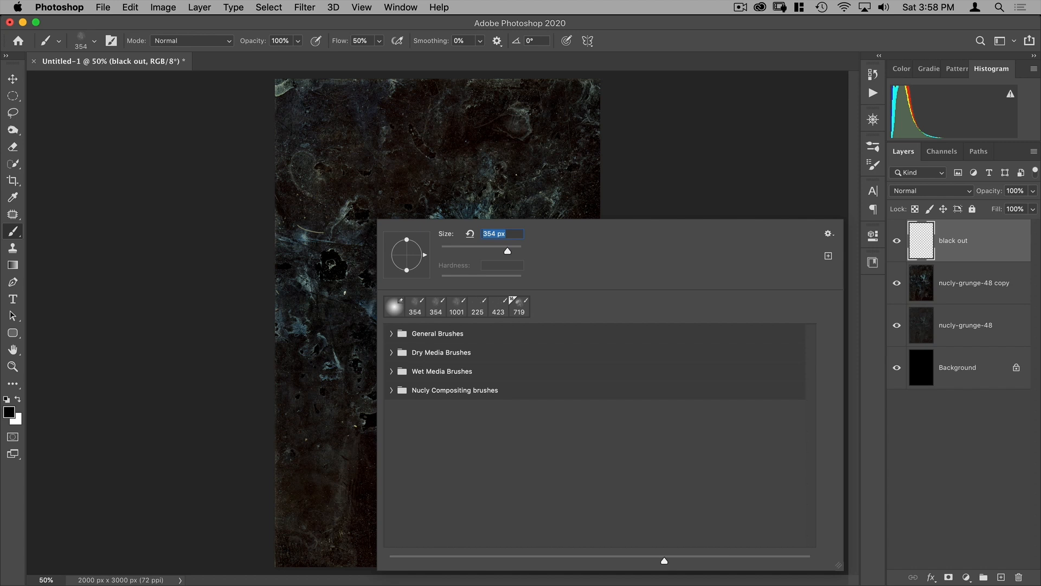
left_click(390, 333)
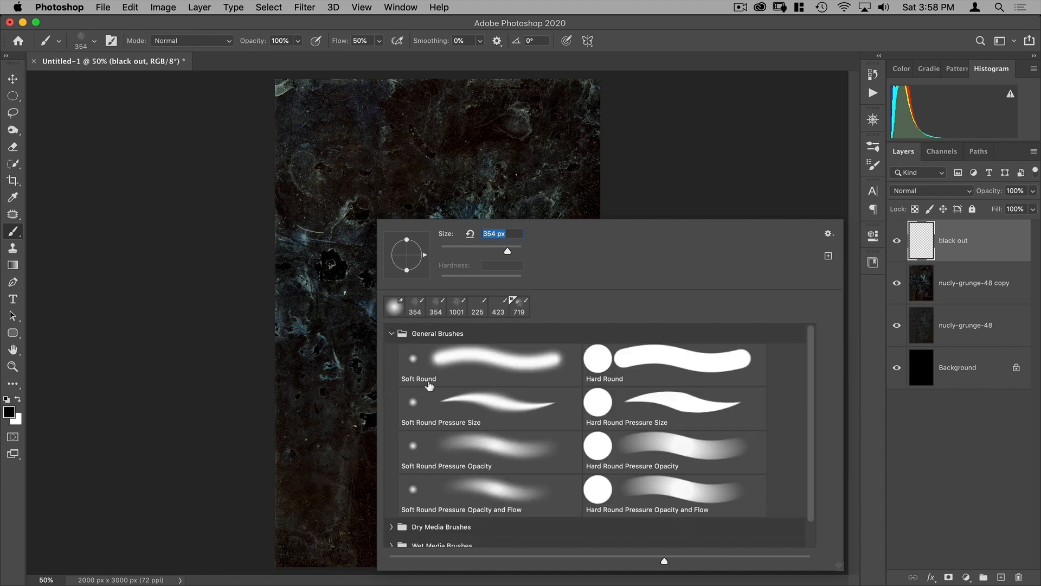
left_click(468, 500)
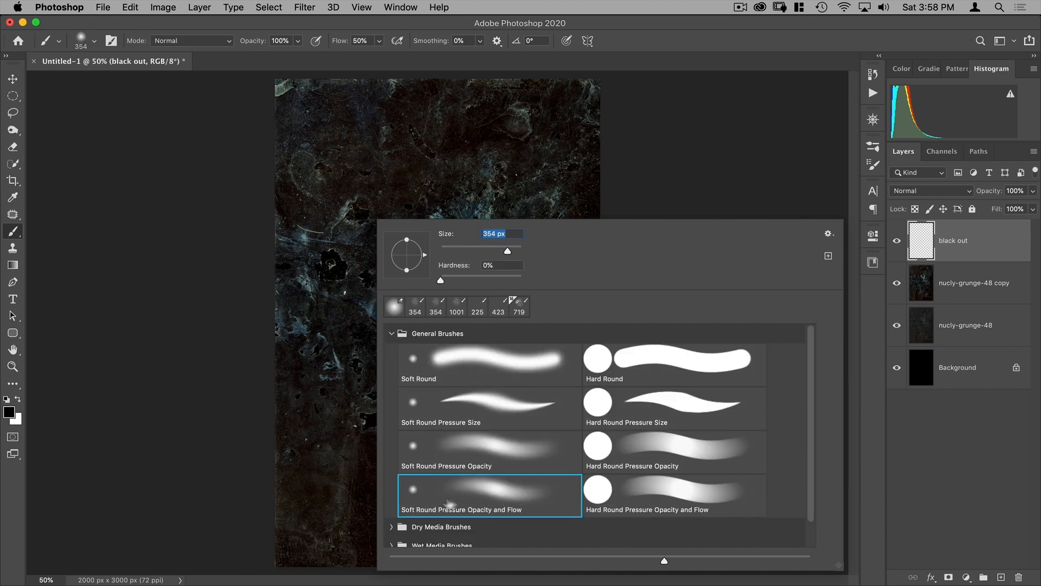
- Paint black over the outer texture areas with a brush of about 846 px and set the black out layer to Overlay
mouse_move(304, 309)
left_mouse_down()
mouse_move(320, 271)
mouse_move(355, 274)
mouse_move(322, 252)
left_mouse_up()
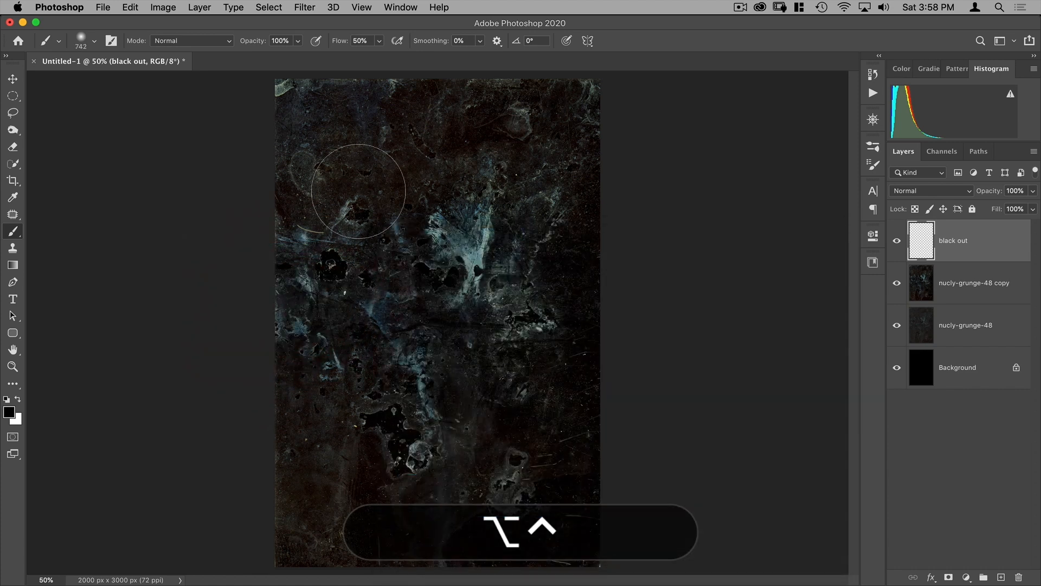
left_click_drag(349, 167, 383, 187)
mouse_move(389, 113)
left_mouse_down()
mouse_move(295, 143)
mouse_move(508, 95)
mouse_move(554, 130)
mouse_move(580, 270)
mouse_move(575, 220)
mouse_move(555, 233)
mouse_move(541, 167)
mouse_move(450, 160)
mouse_move(379, 220)
mouse_move(365, 258)
mouse_move(361, 201)
mouse_move(312, 182)
mouse_move(296, 233)
mouse_move(300, 371)
mouse_move(349, 428)
mouse_move(325, 465)
mouse_move(344, 490)
mouse_move(430, 463)
mouse_move(447, 364)
mouse_move(479, 464)
mouse_move(558, 438)
mouse_move(587, 370)
mouse_move(608, 476)
mouse_move(538, 541)
mouse_move(419, 581)
mouse_move(560, 555)
mouse_move(635, 476)
mouse_move(535, 546)
mouse_move(328, 541)
mouse_move(295, 551)
mouse_move(283, 418)
mouse_move(164, 346)
mouse_move(214, 340)
mouse_move(279, 140)
mouse_move(305, 143)
mouse_move(252, 76)
mouse_move(378, 109)
mouse_move(456, 110)
mouse_move(613, 170)
left_mouse_up()
left_click(931, 191)
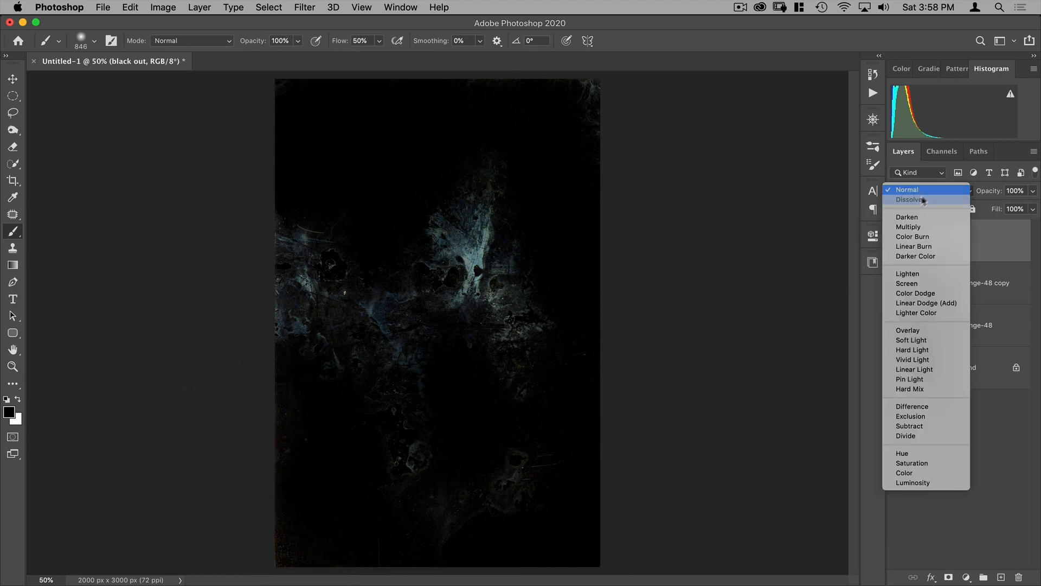
left_click(919, 331)
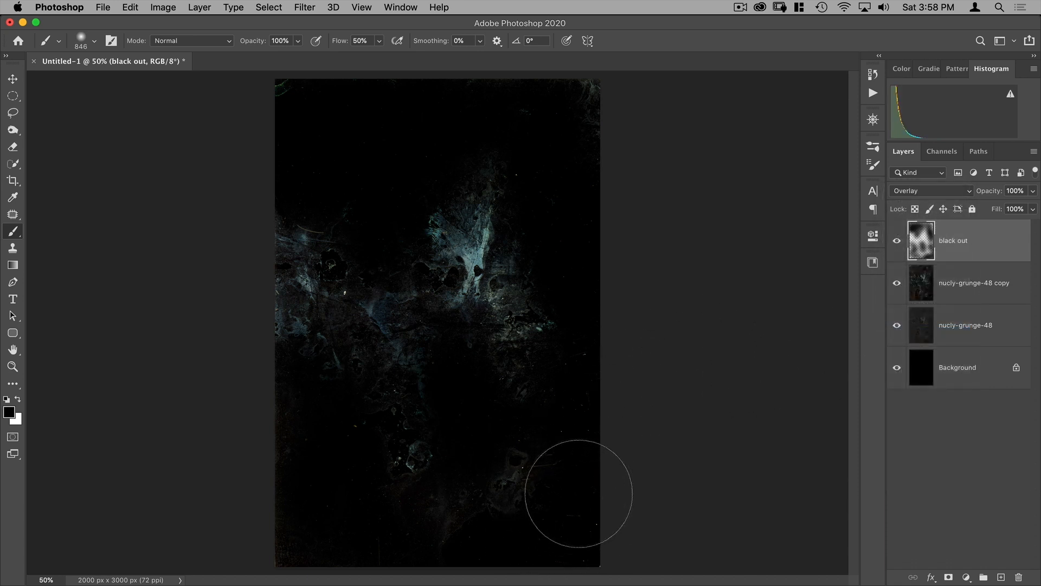
key("v")
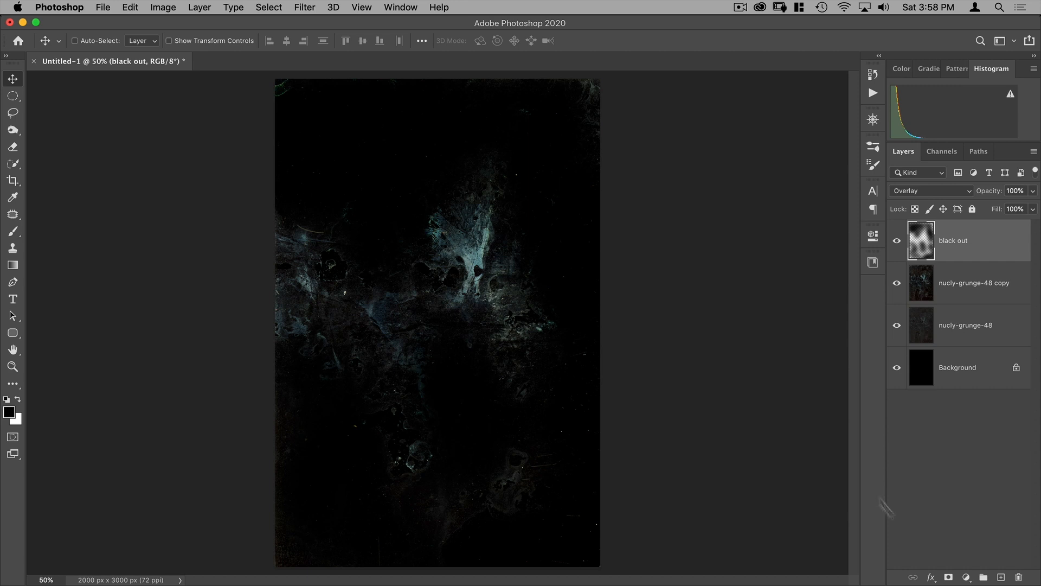
- Add a Gradient Map adjustment layer and set its dark color stop to the very dark blue 00030e
left_click(966, 577)
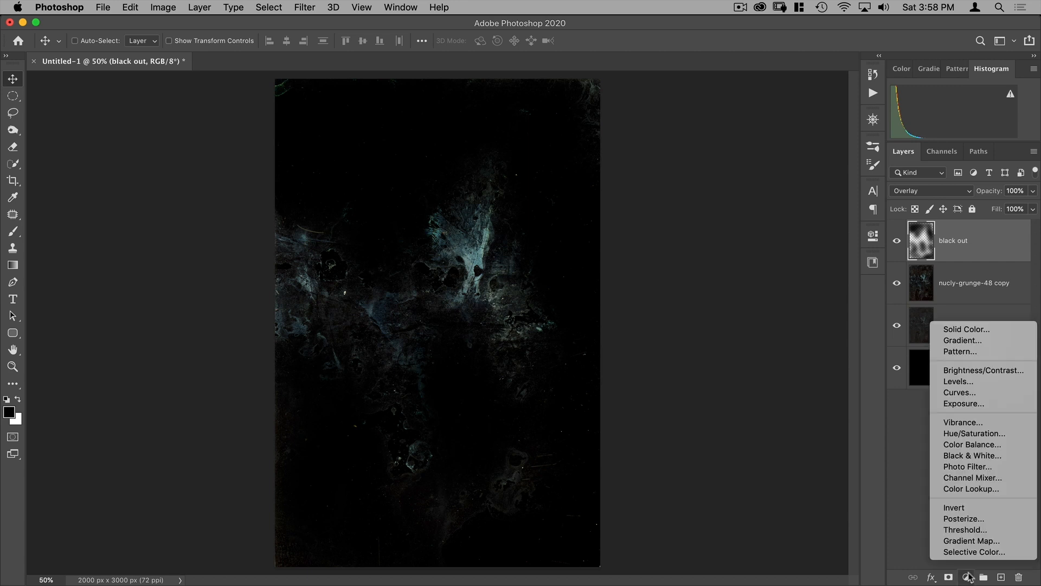
left_click(973, 541)
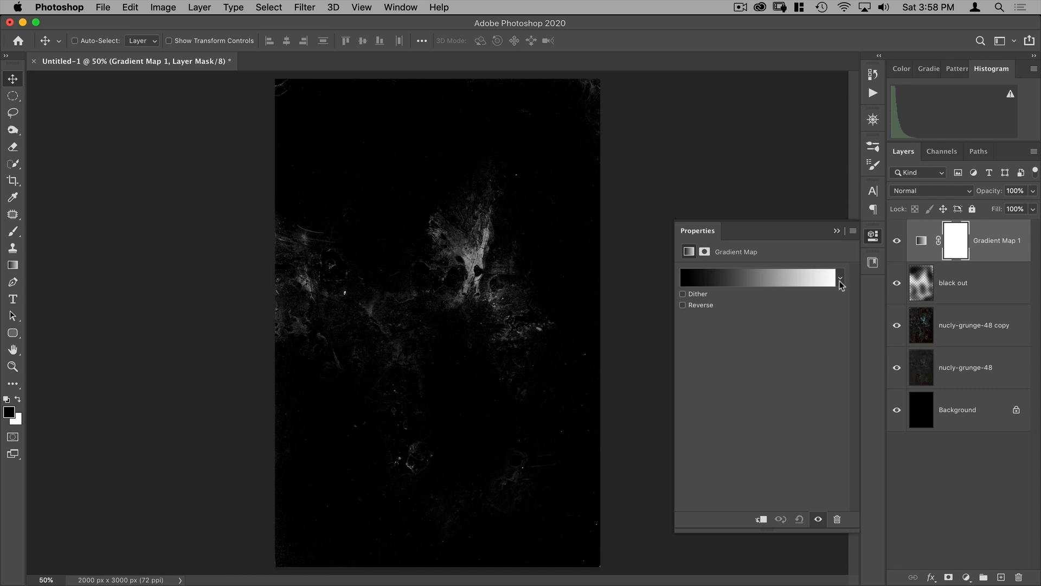
left_click(815, 280)
left_click(658, 318)
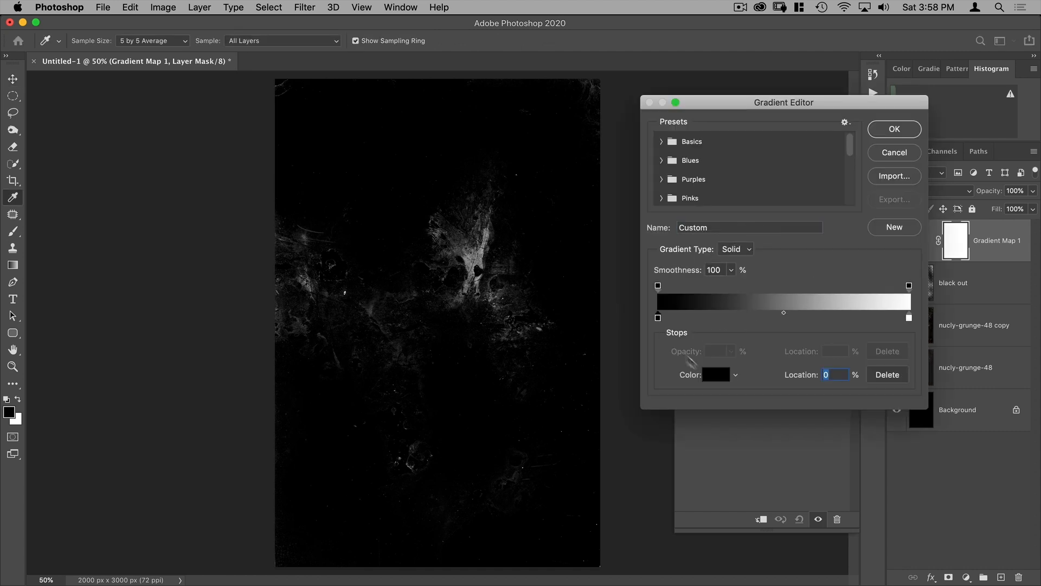
left_click(706, 377)
left_click_drag(608, 350, 615, 247)
left_click_drag(590, 339, 604, 344)
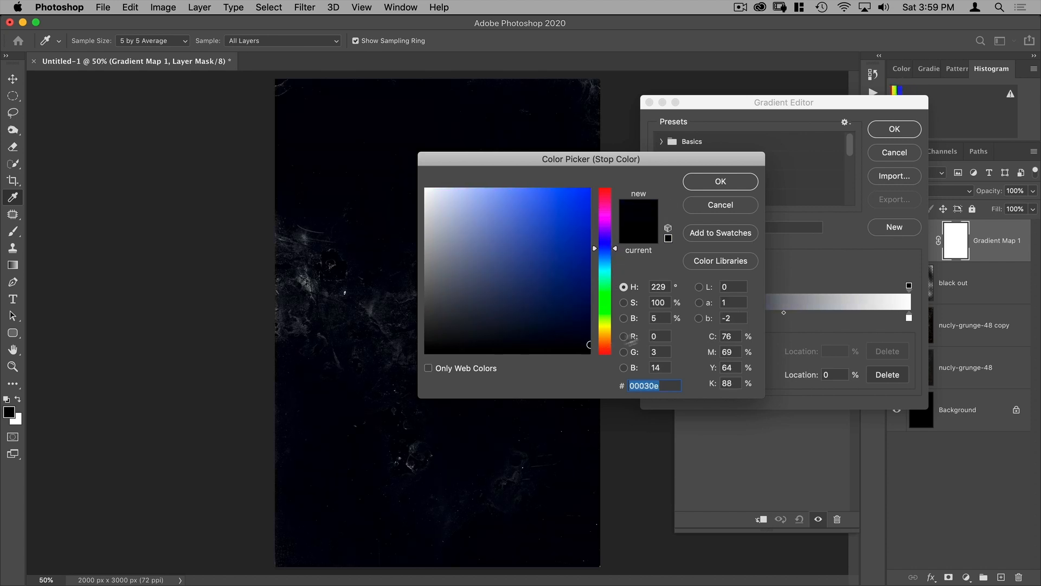
left_click(719, 184)
- Add a color stop at 95% near the white end of the gradient and color it a bright turquoise green with hue 164
left_click(909, 318)
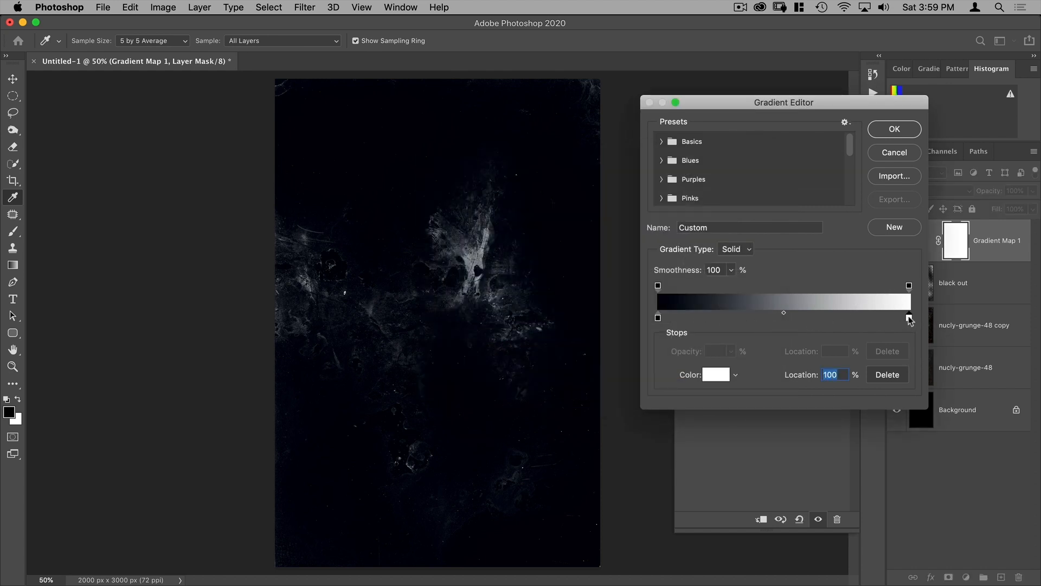
left_click_drag(904, 320, 899, 324)
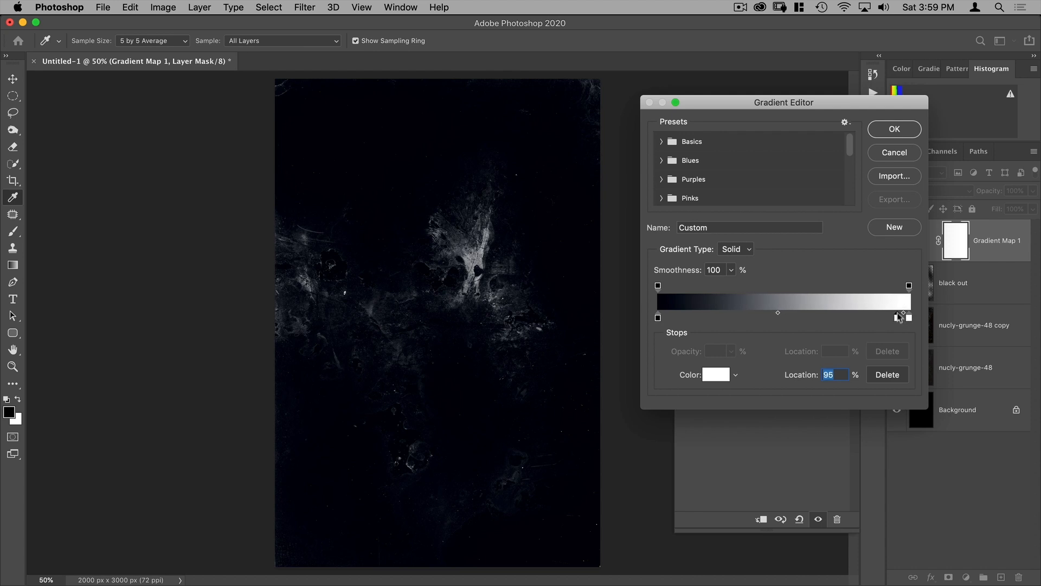
left_click(719, 375)
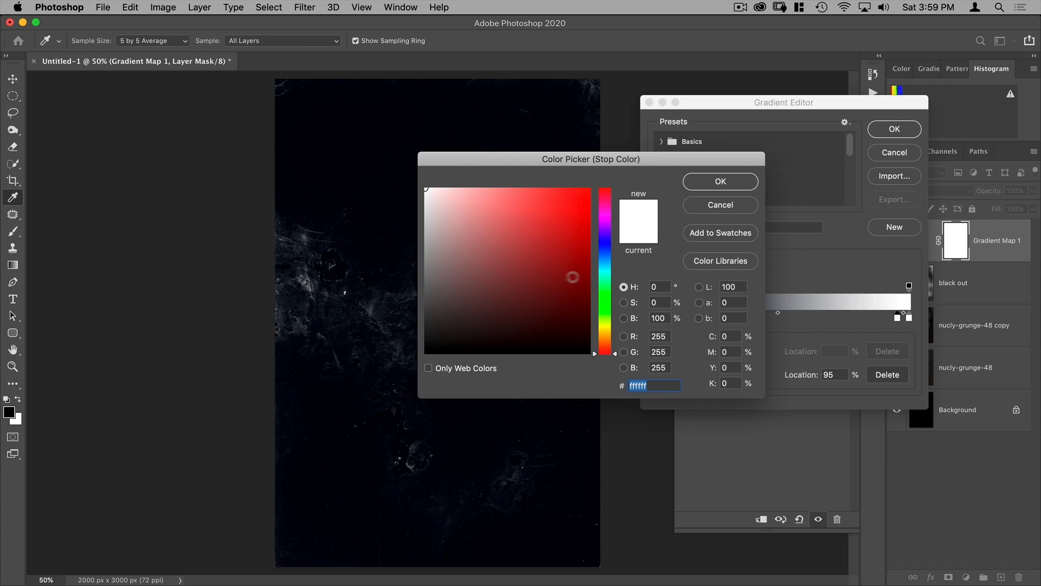
left_click(604, 272)
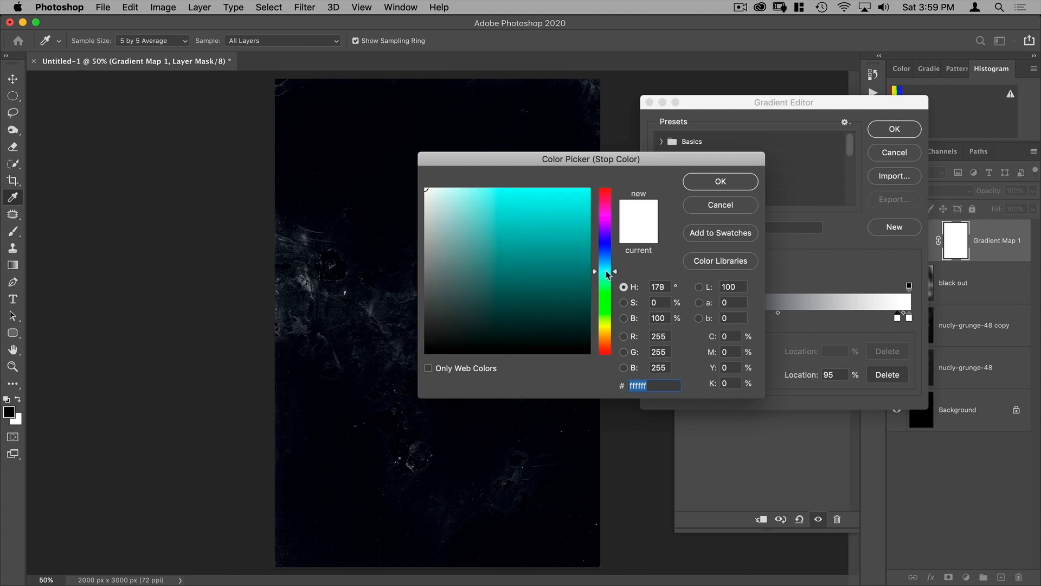
left_click_drag(611, 277, 613, 279)
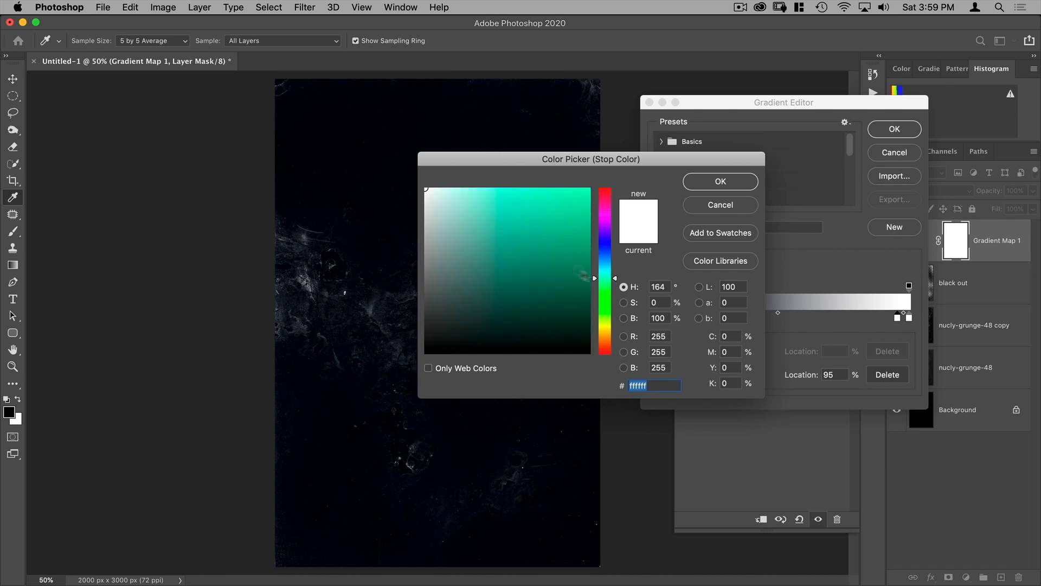
left_click(540, 212)
left_click(735, 182)
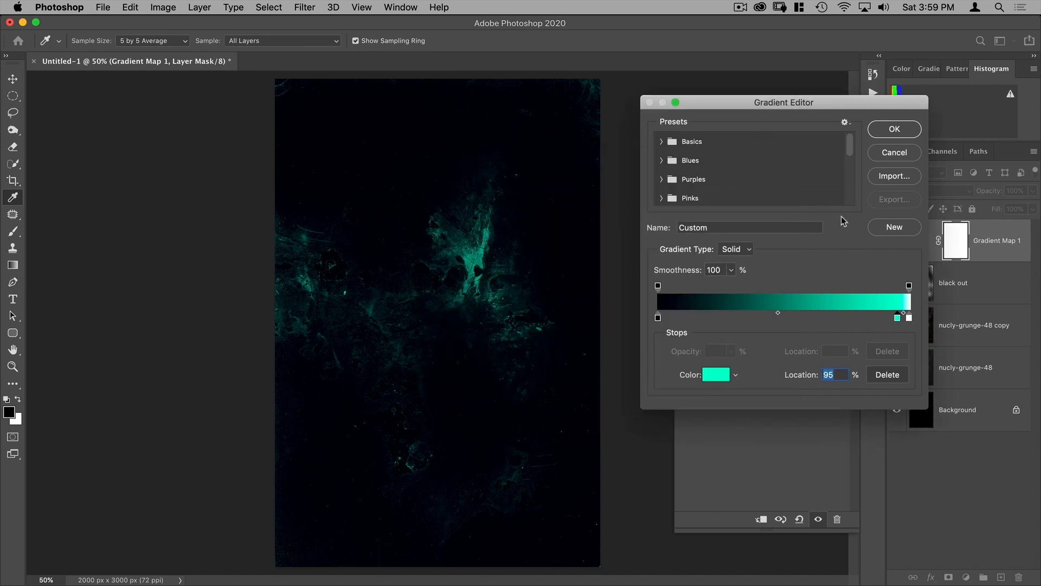
- Slide the turquoise stop along the gradient to slightly past its midpoint, around 55%
left_click_drag(899, 320, 817, 322)
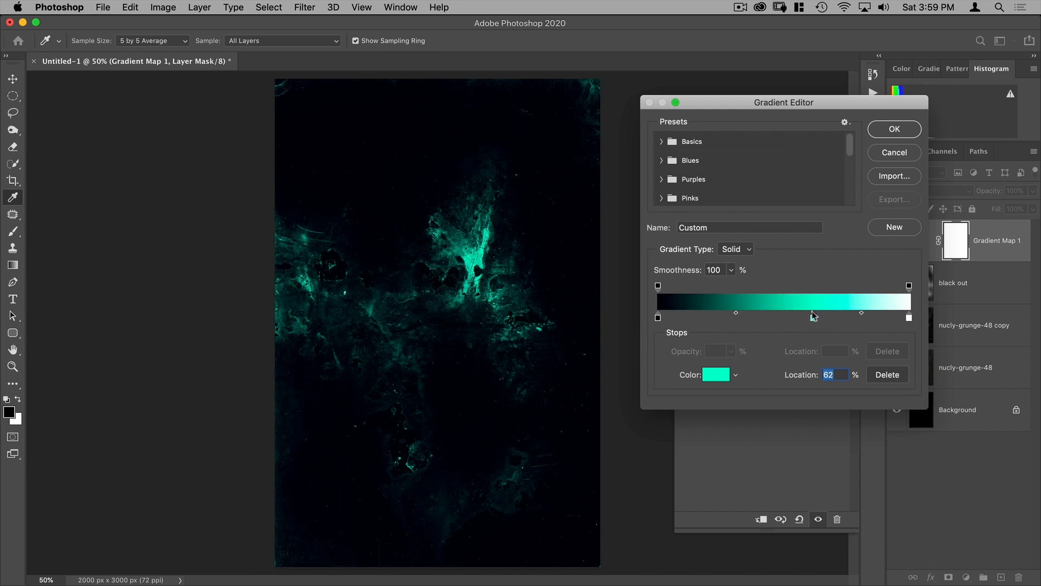
left_click_drag(815, 316, 797, 318)
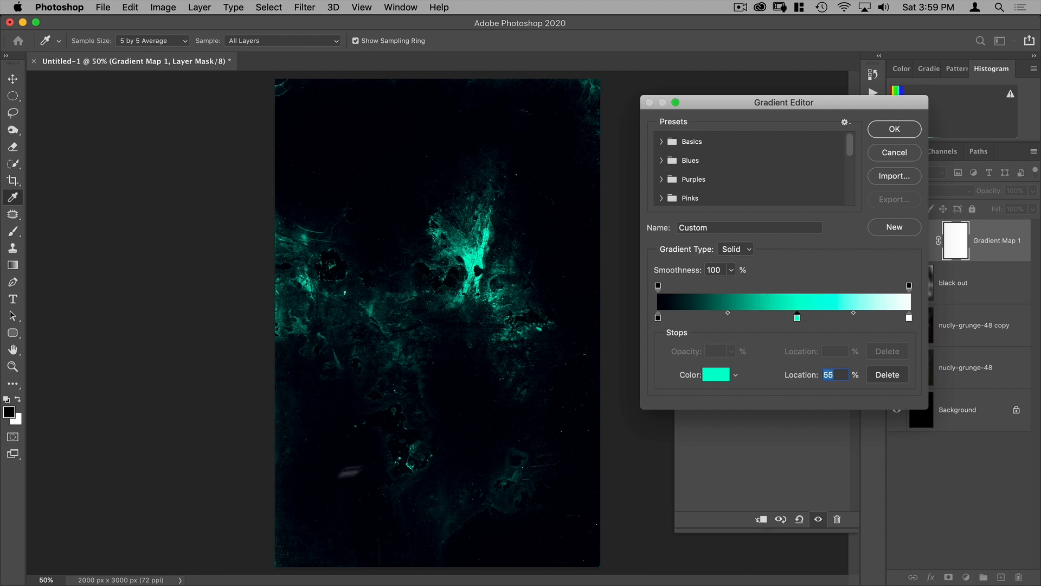
left_click_drag(797, 319, 801, 318)
- Brighten the gradient's dark end stop to the deep navy blue 000724
left_click(658, 318)
left_click(723, 375)
left_click_drag(589, 342, 600, 330)
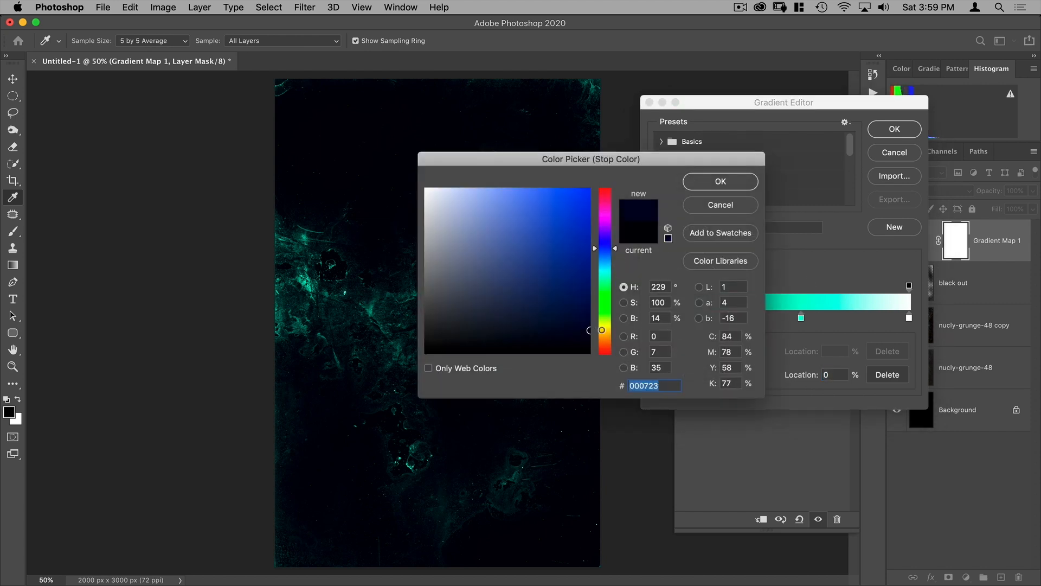
left_click(723, 182)
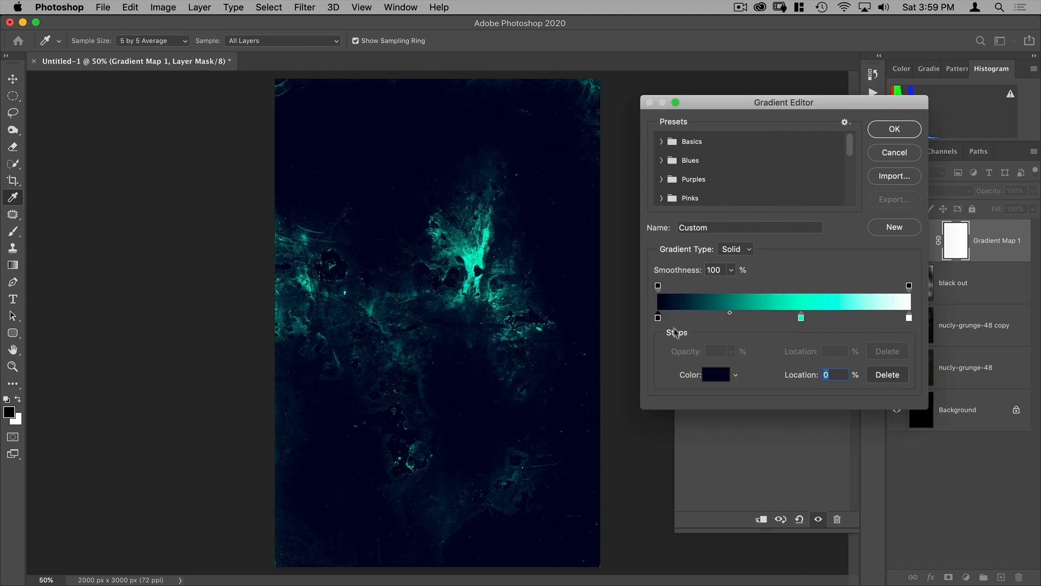
- Add a second navy stop just beside the dark end stop, darken the outermost one to near-black blue, and apply the gradient
mouse_move(668, 317)
left_mouse_down()
mouse_move(677, 322)
mouse_move(662, 321)
left_mouse_up()
left_click(704, 376)
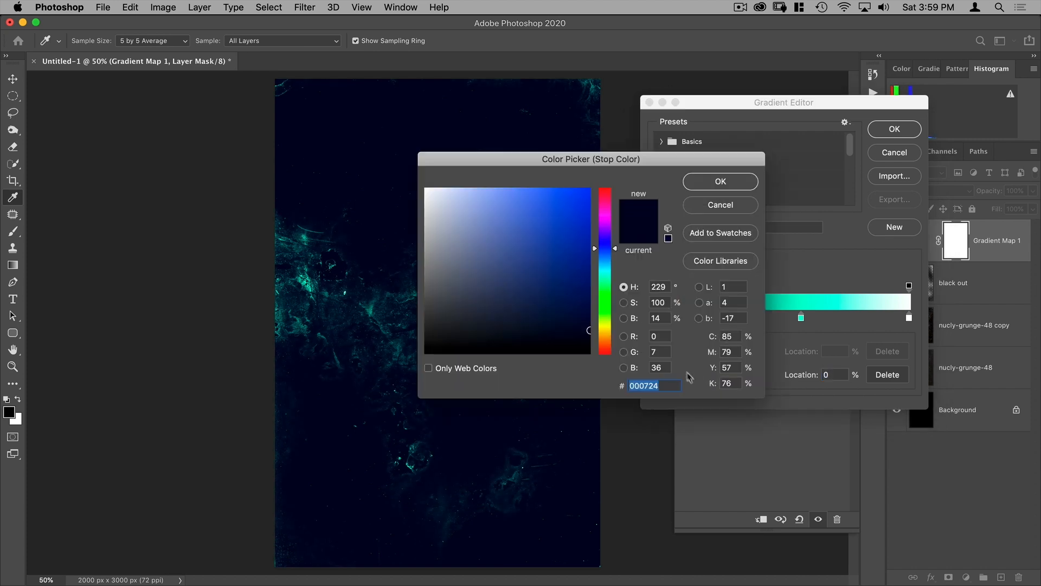
left_click_drag(596, 328, 605, 339)
left_click(726, 190)
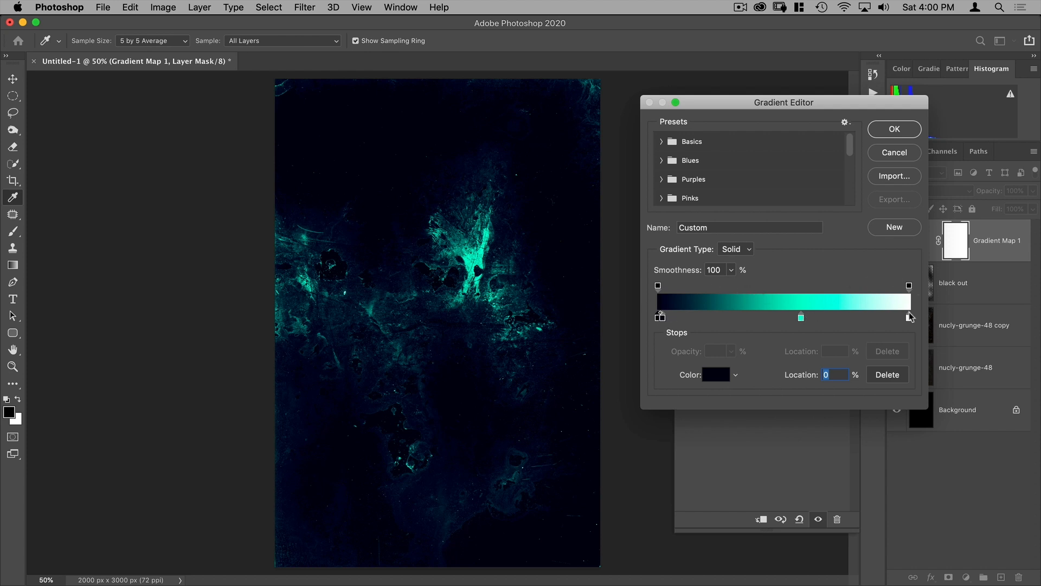
left_click(902, 130)
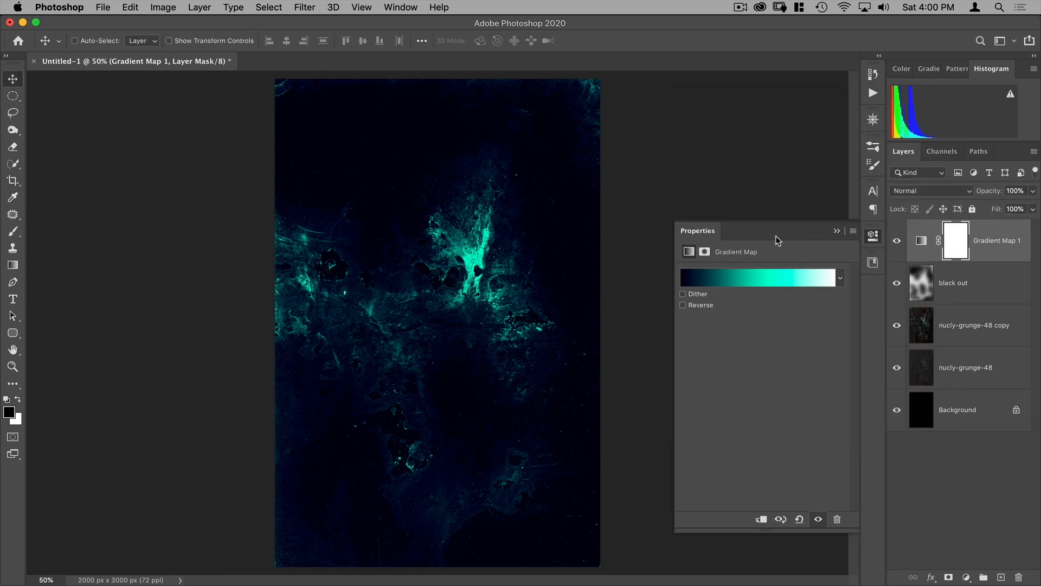
left_click(876, 238)
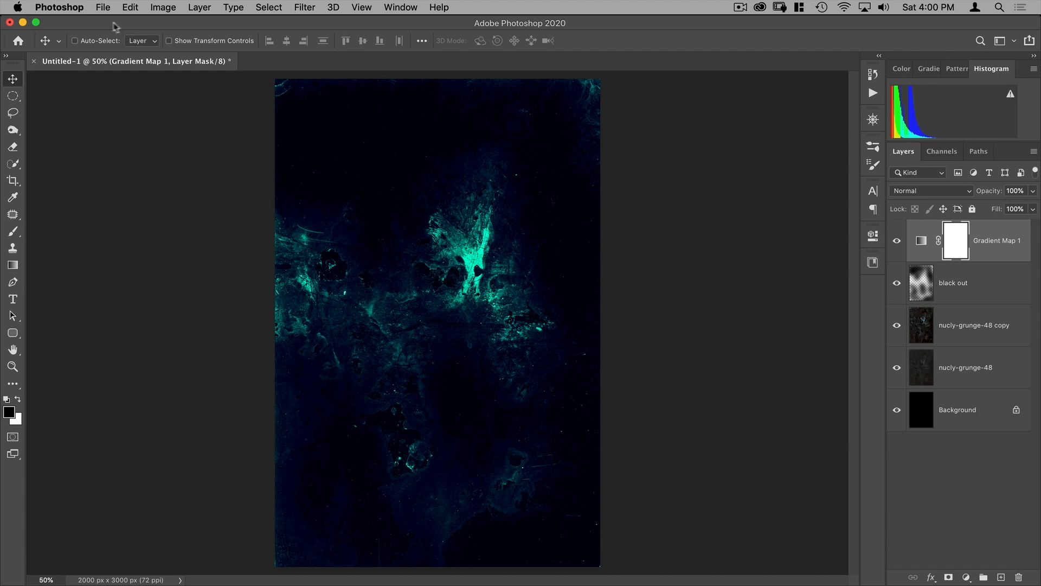
- Open the Unsplash photo of the floating astronaut as a separate document
left_click(105, 8)
left_click(113, 35)
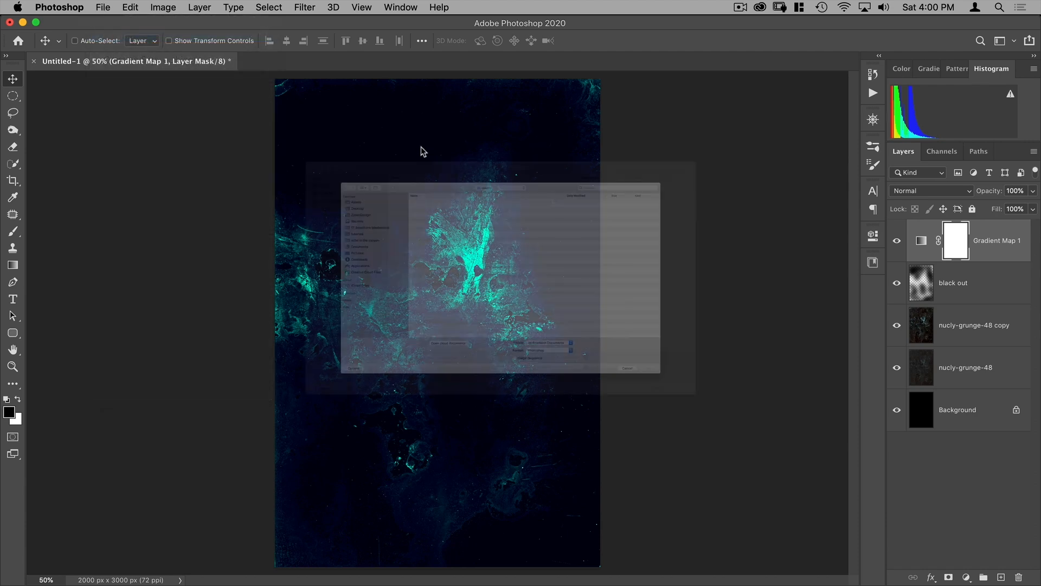
left_click(311, 76)
key("Return")
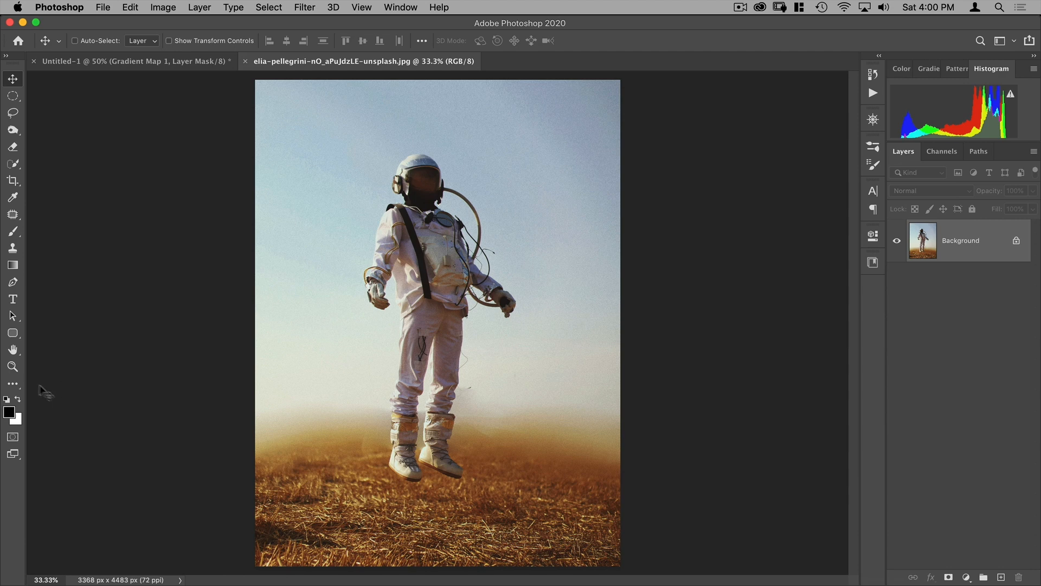
- Select the astronaut with the Object Selection Tool in Rectangle mode, framing the whole figure from helmet to boots
left_click(15, 163)
left_click(15, 164)
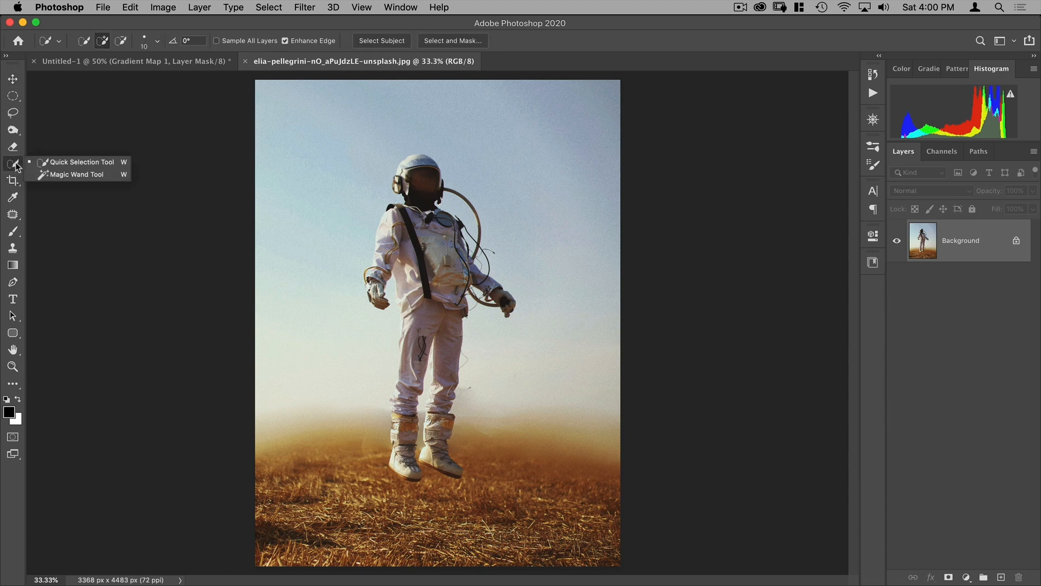
left_click(16, 384)
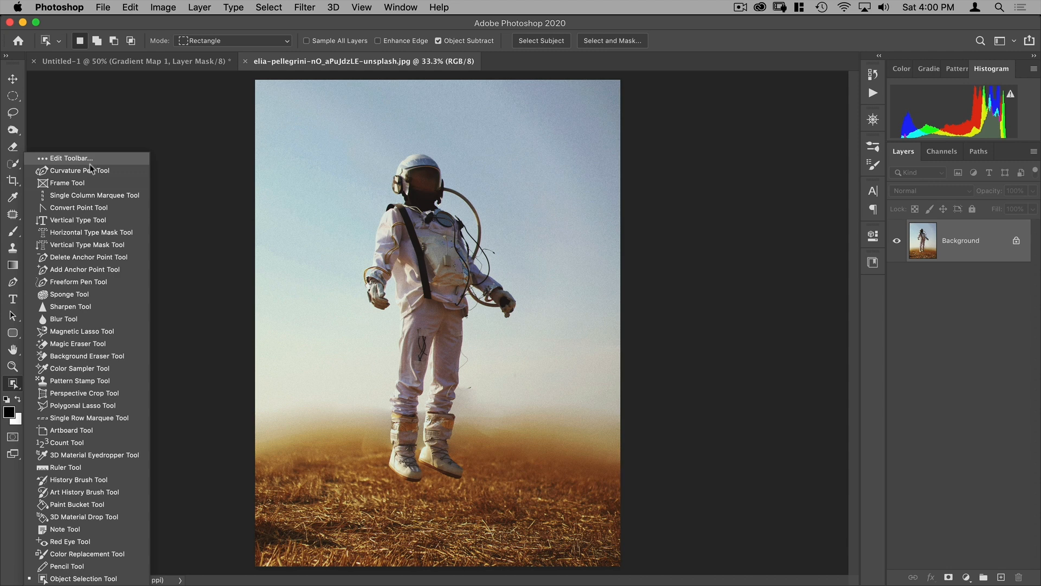
left_click(80, 579)
left_click_drag(341, 131, 528, 492)
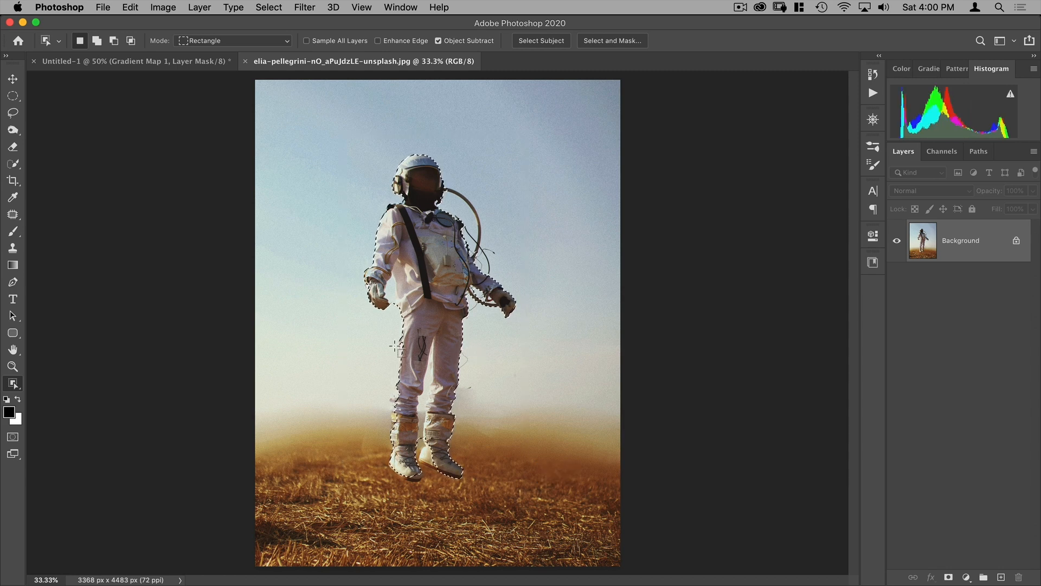
- Check the selection outline along the astronaut's legs and upper body, and open the selection in Select and Mask
key("space")
left_click_drag(359, 418, 402, 406)
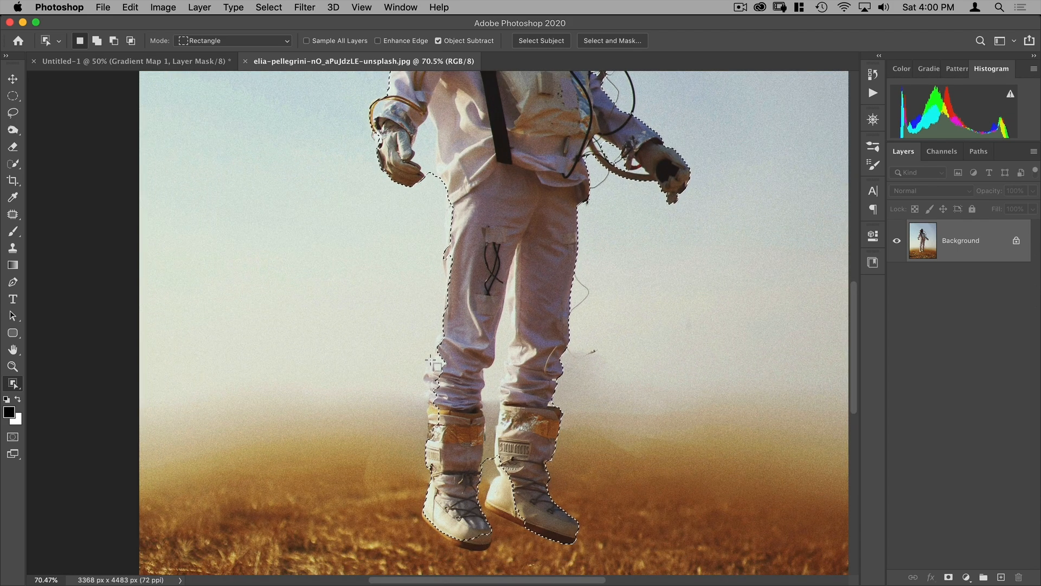
scroll(570, 260, "up", 5)
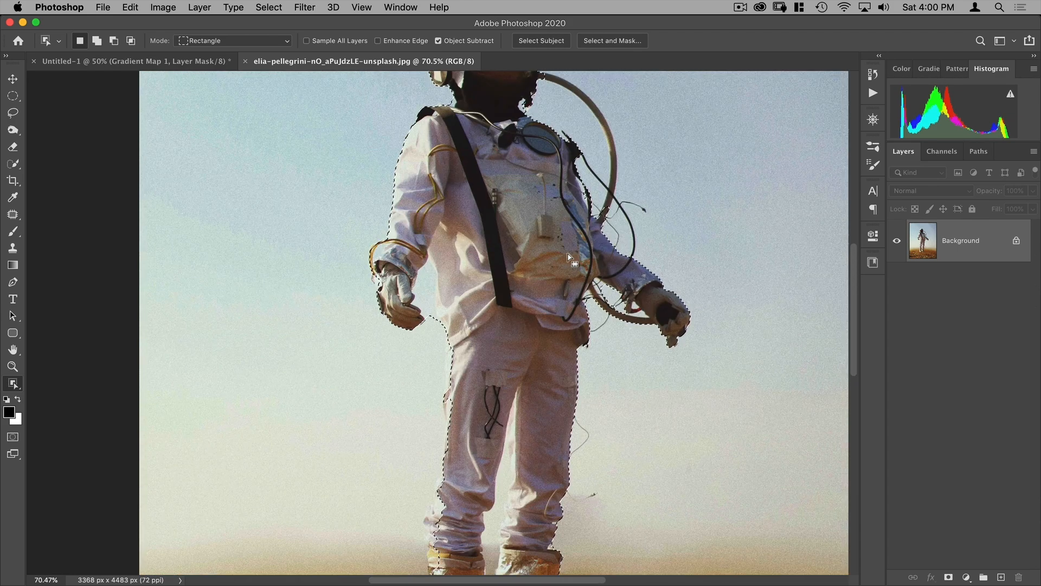
scroll(571, 259, "up", 3)
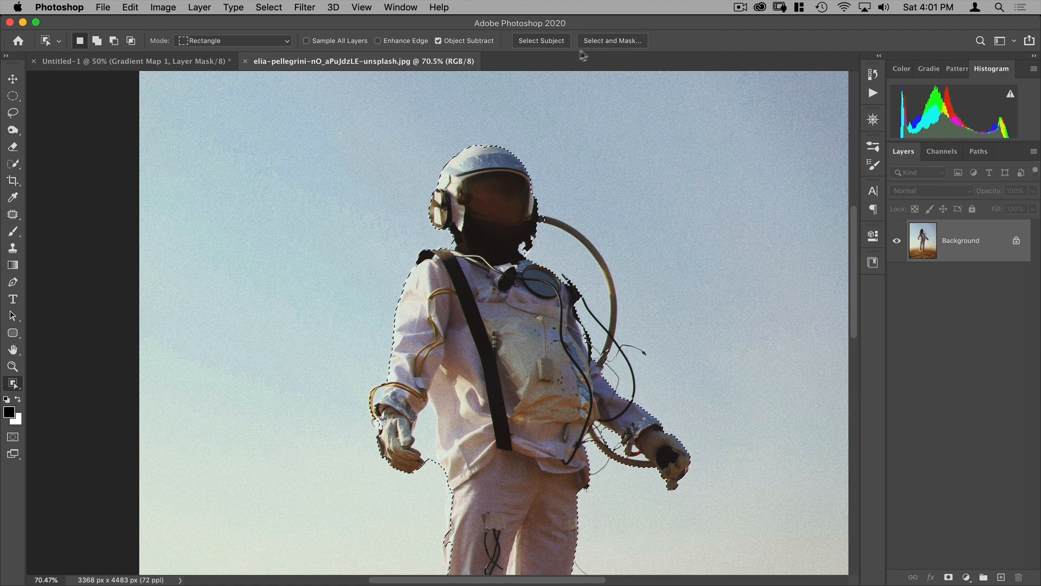
left_click(604, 40)
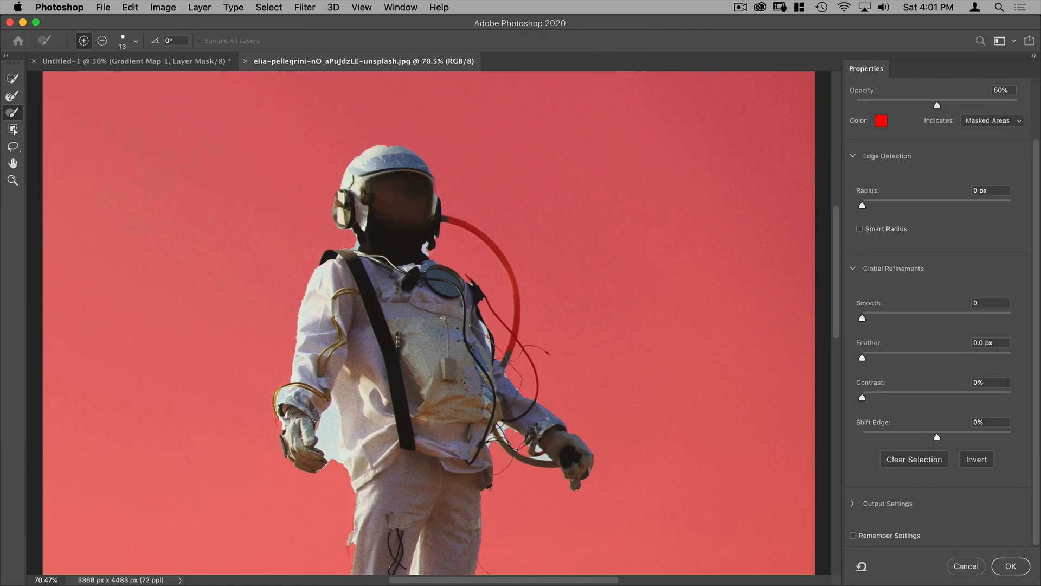
key("space")
left_click_drag(366, 385, 480, 228)
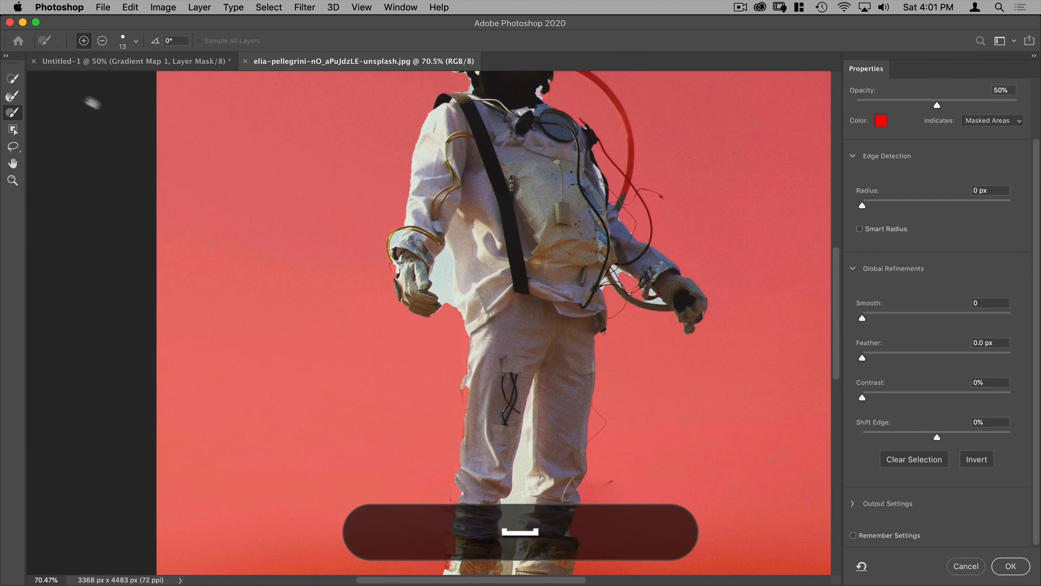
- Subtract the sky remnants around the neck and between the hanging arm and torso using the Quick Selection Tool at size 13
left_click(14, 80)
key("space")
left_click_drag(433, 152, 539, 262)
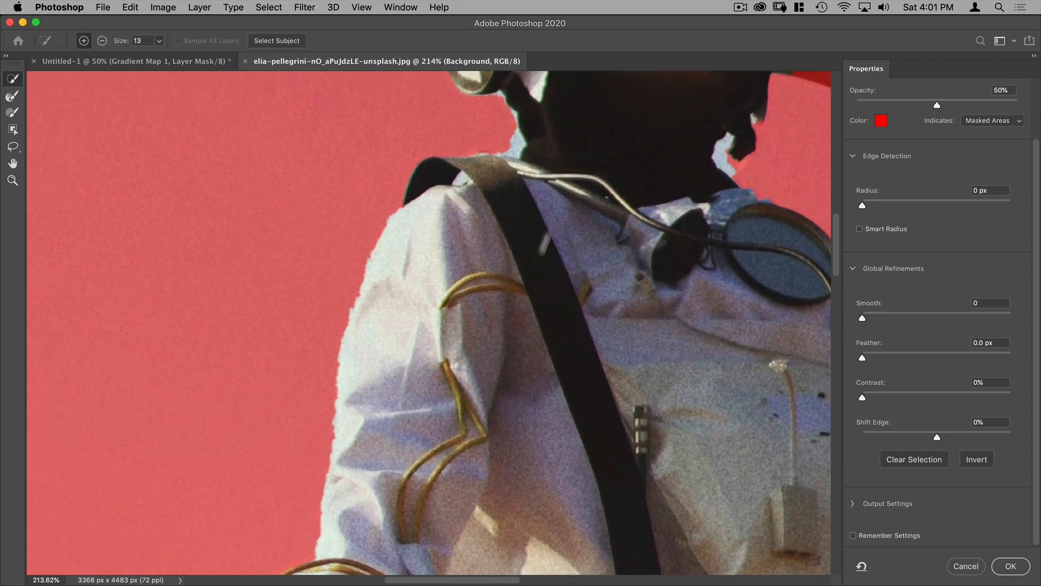
left_click_drag(560, 180, 526, 338)
key("alt")
left_click_drag(473, 268, 486, 288)
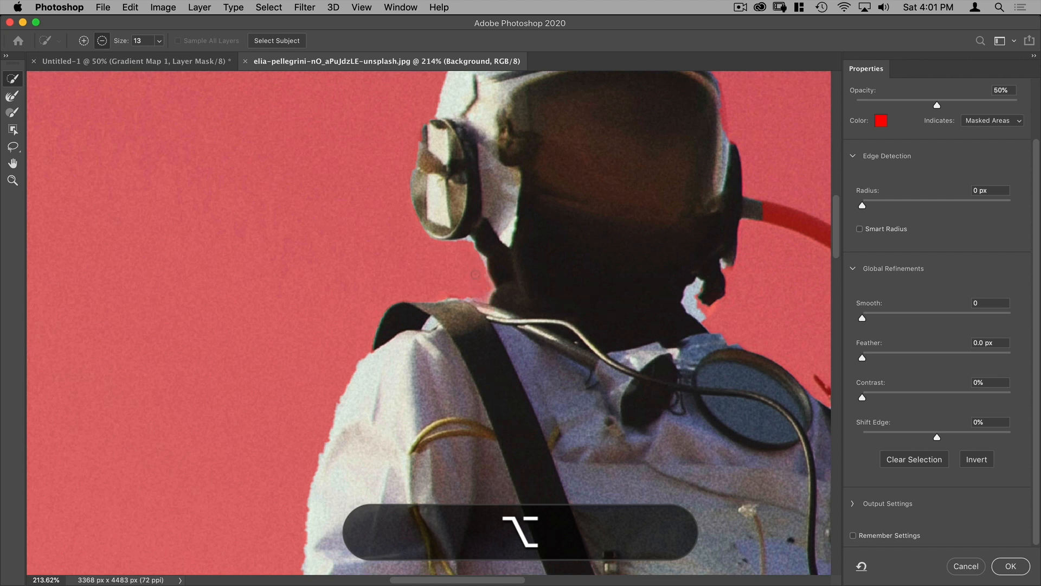
left_click_drag(470, 246, 484, 295)
left_click_drag(691, 296, 697, 308)
scroll(428, 323, "down", 10)
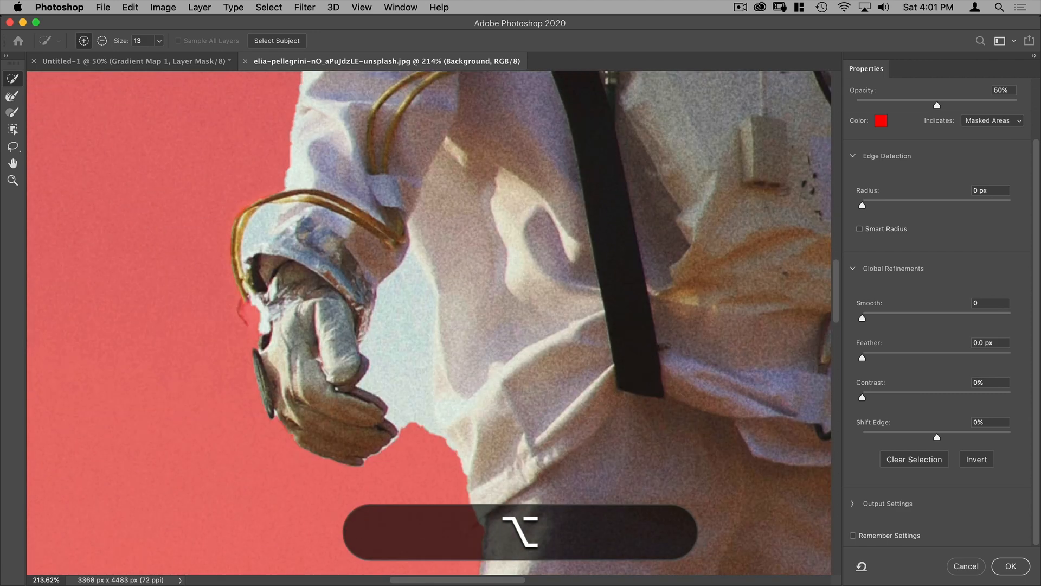
mouse_move(405, 295)
left_mouse_down("alt")
mouse_move(402, 433)
mouse_move(419, 443)
mouse_move(423, 419)
mouse_move(432, 449)
mouse_move(408, 462)
left_mouse_up("alt")
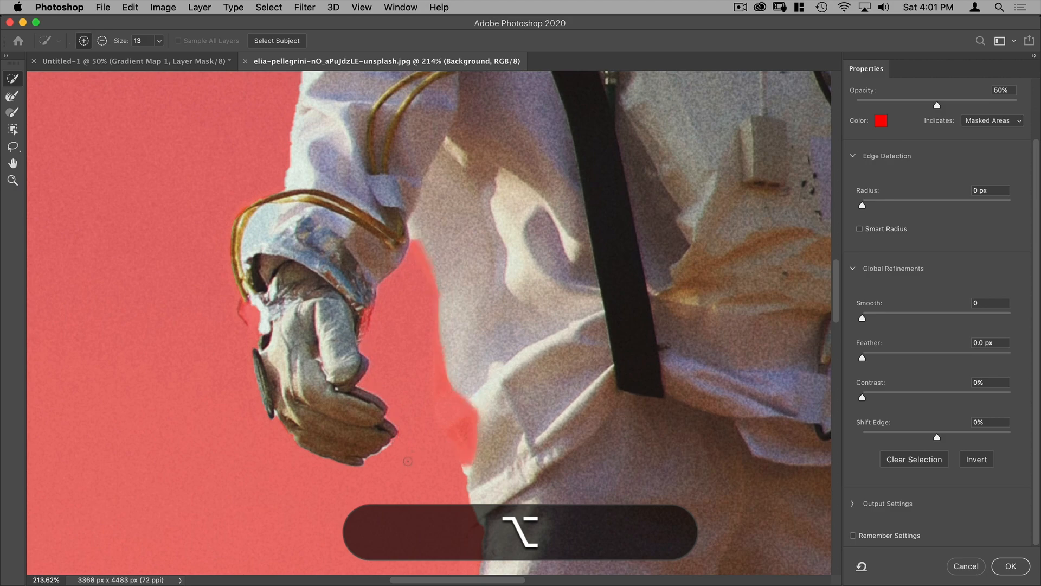
- Add the missing heel of one boot and the toe and sole of the other boot back to the selection
scroll(413, 436, "down", 15)
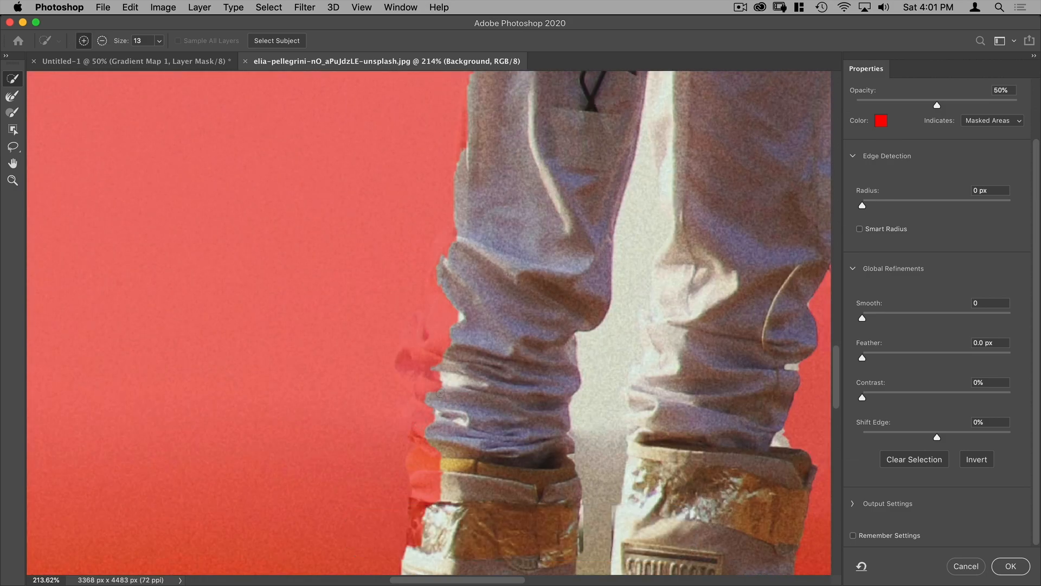
scroll(428, 323, "down", 10)
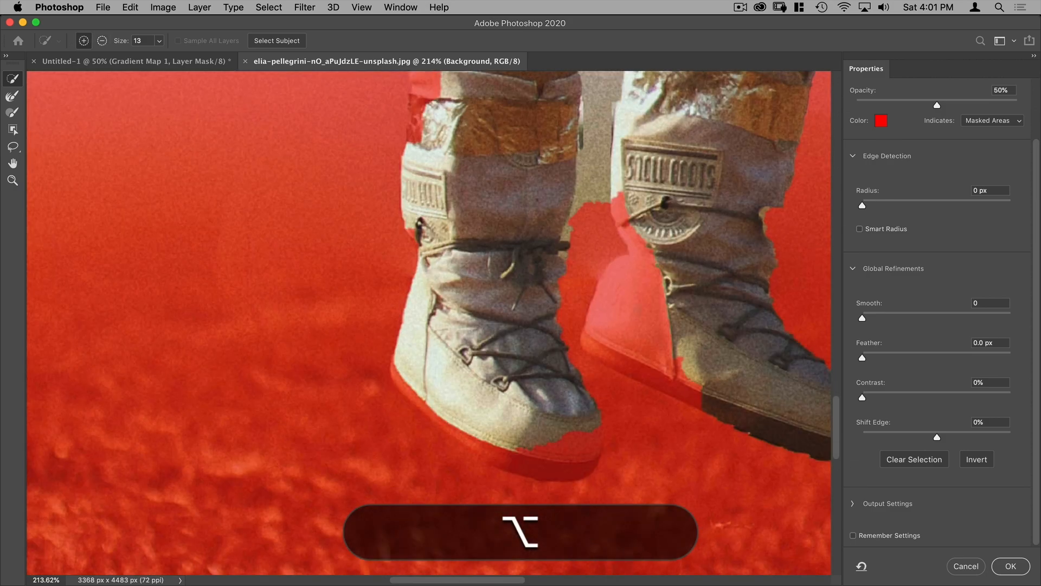
mouse_move(621, 209)
left_mouse_down()
mouse_move(648, 255)
mouse_move(667, 369)
mouse_move(686, 376)
mouse_move(602, 344)
left_mouse_up()
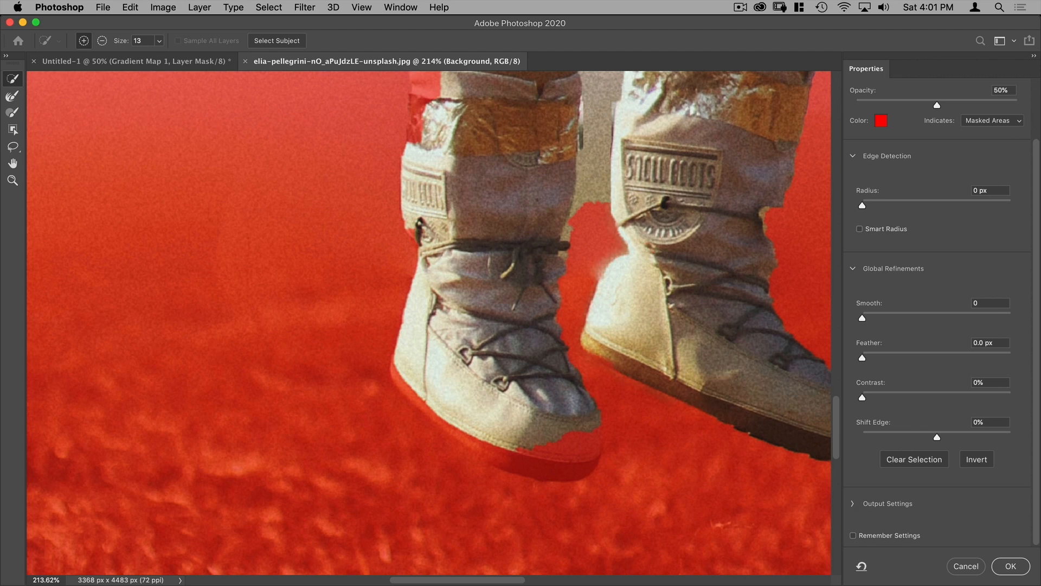
scroll(639, 336, "down", 5)
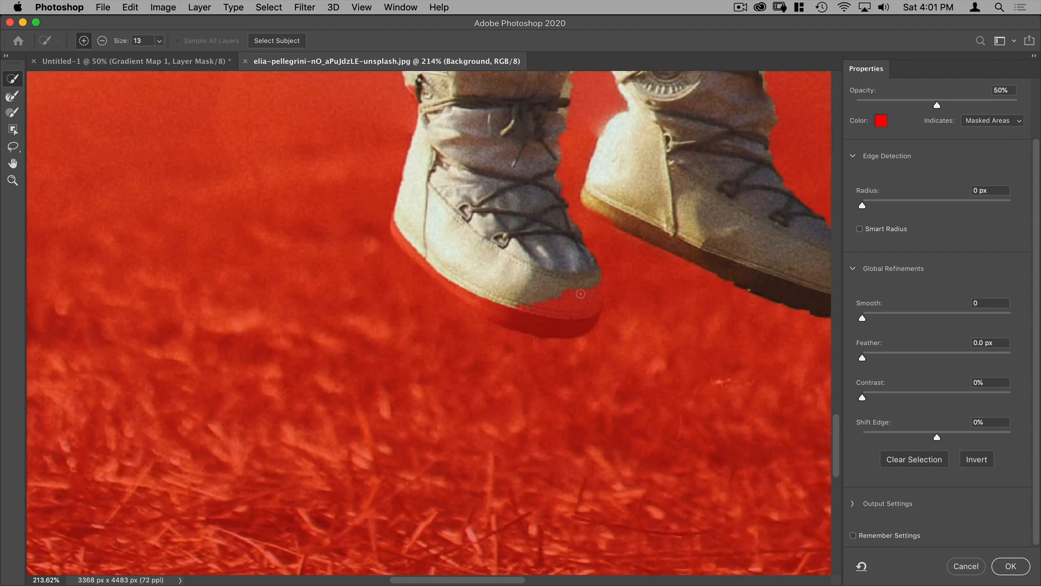
left_click_drag(578, 292, 578, 319)
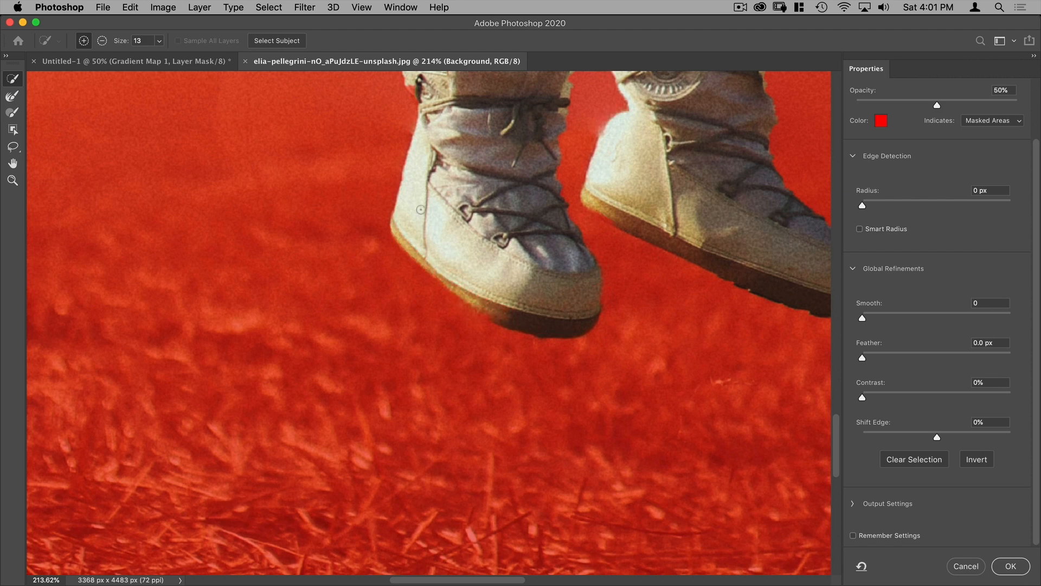
- Subtract the background between the astronaut's boots and legs from the selection
key("space")
left_click_drag(439, 227, 371, 245)
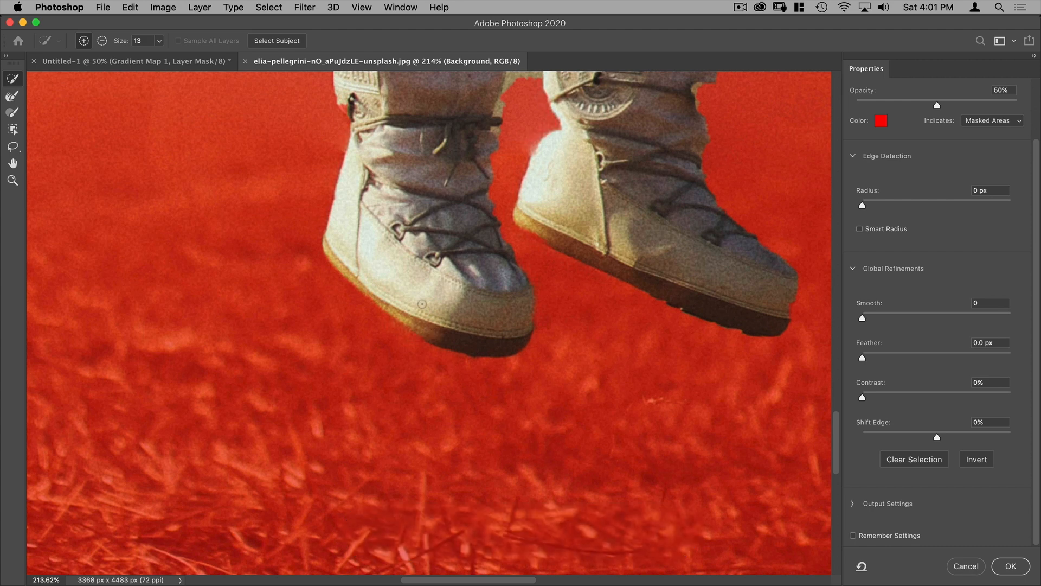
scroll(422, 304, "up", 5)
key("alt")
mouse_move(529, 255)
left_mouse_down()
mouse_move(534, 173)
mouse_move(534, 325)
left_mouse_up()
scroll(534, 326, "up", 5)
left_click_drag(538, 418, 542, 81)
scroll(591, 390, "up", 5)
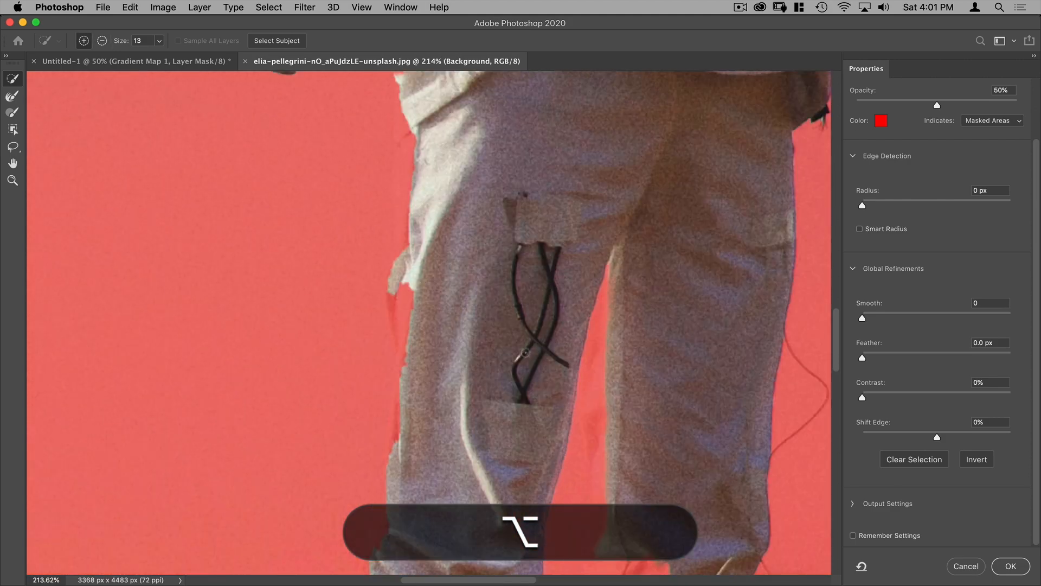
- Add the missing edge of the first boot's upper cuff and the trouser folds above it back to the selection
scroll(428, 323, "down", 10)
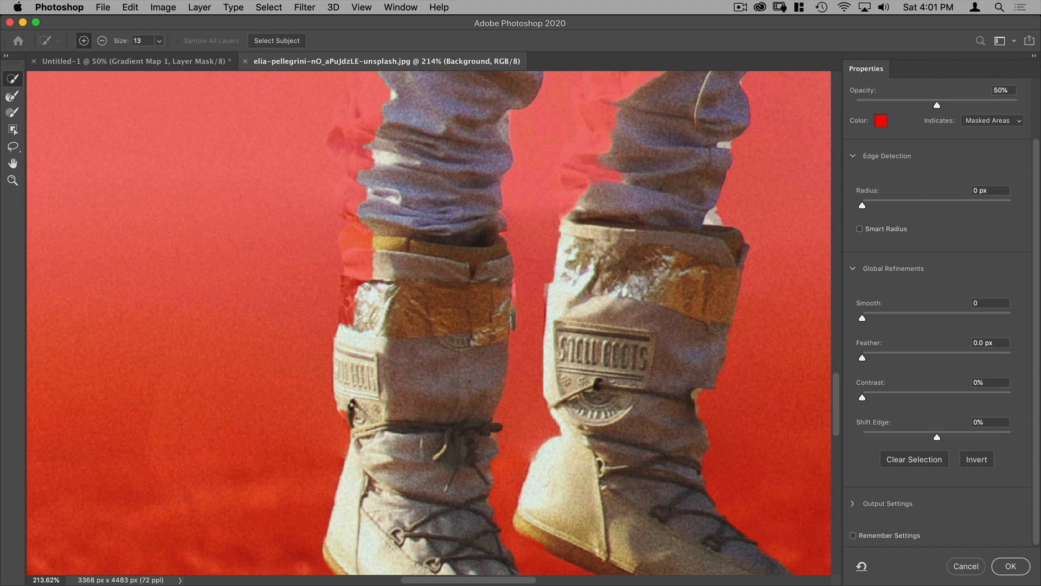
mouse_move(354, 321)
left_mouse_down()
mouse_move(364, 199)
mouse_move(353, 214)
left_mouse_up()
scroll(428, 322, "up", 5)
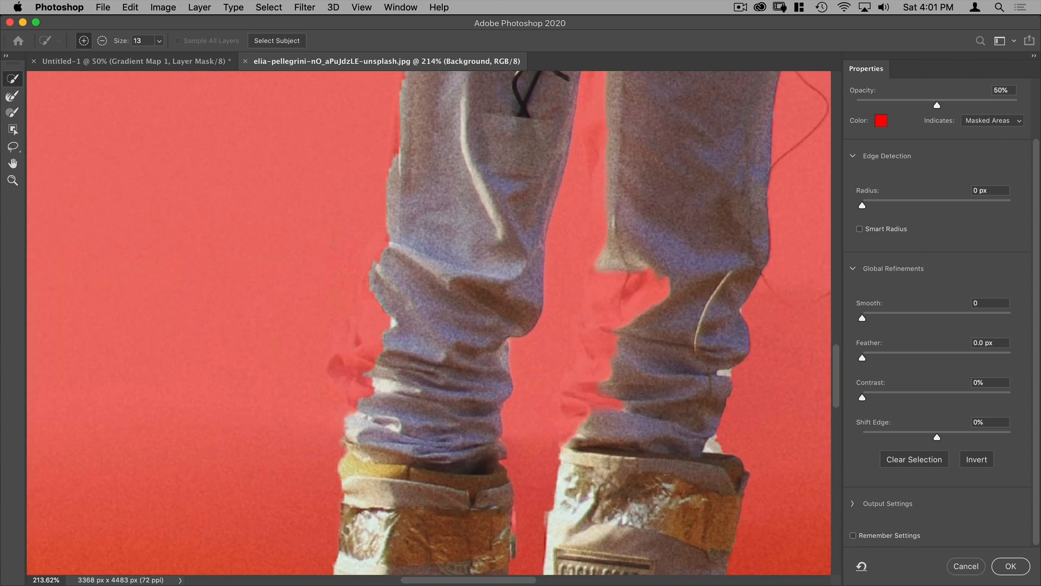
mouse_move(357, 396)
left_mouse_down()
mouse_move(352, 368)
mouse_move(374, 336)
mouse_move(363, 282)
left_mouse_up()
scroll(392, 378, "up", 15)
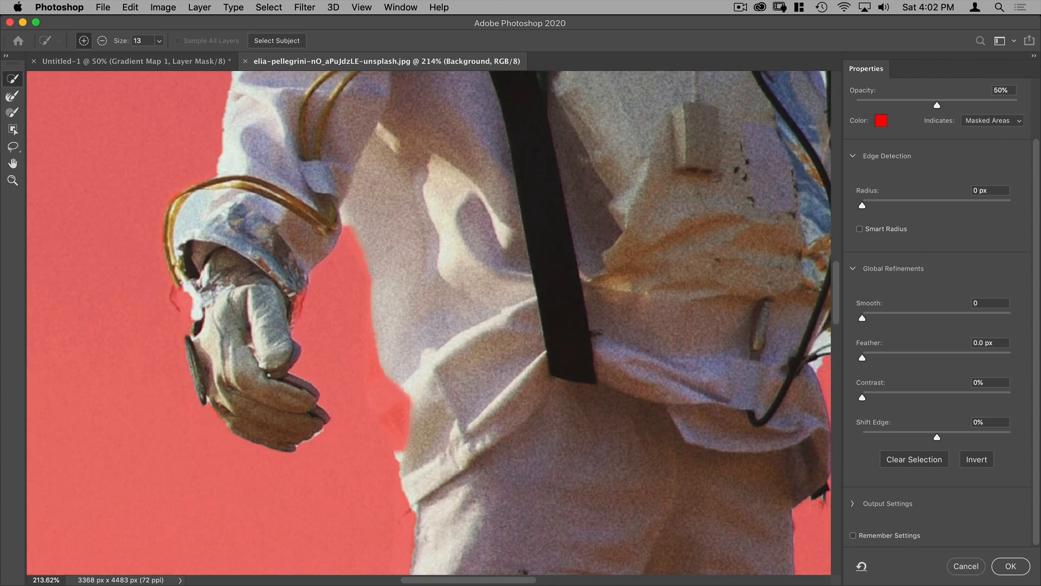
- Add the curved breathing hose to the selection and subtract the sky remnants between the hose, body and outstretched arm
scroll(400, 334, "up", 5)
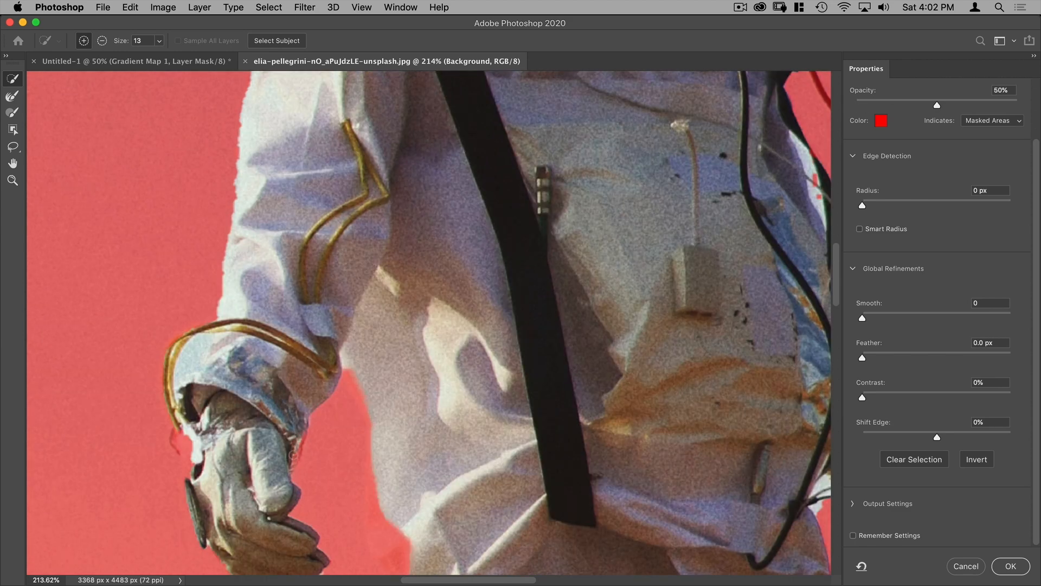
scroll(250, 422, "up", 14)
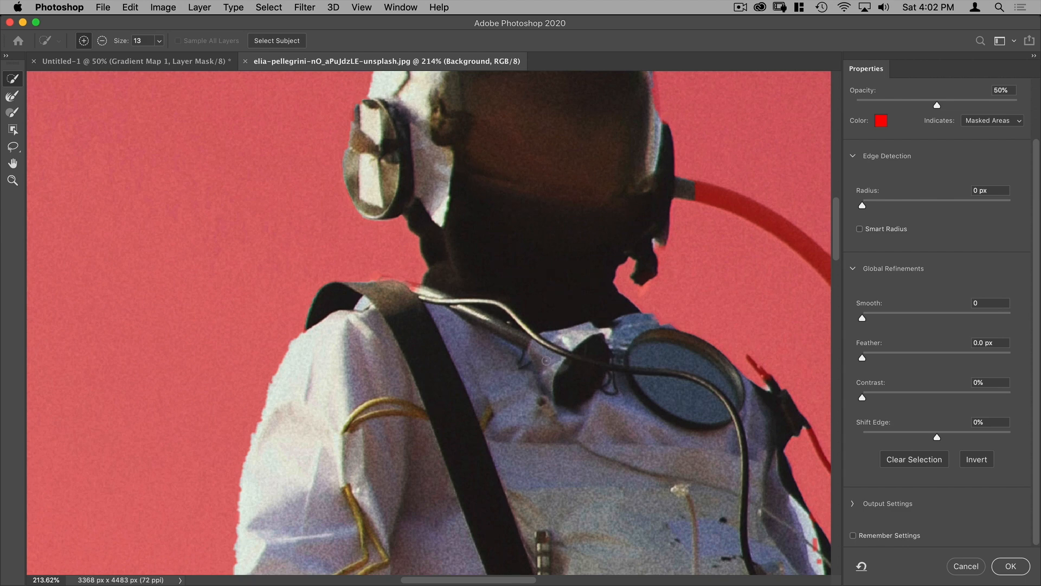
left_click_drag(701, 387, 481, 361)
left_click_drag(500, 170, 593, 225)
scroll(603, 220, "down", 9)
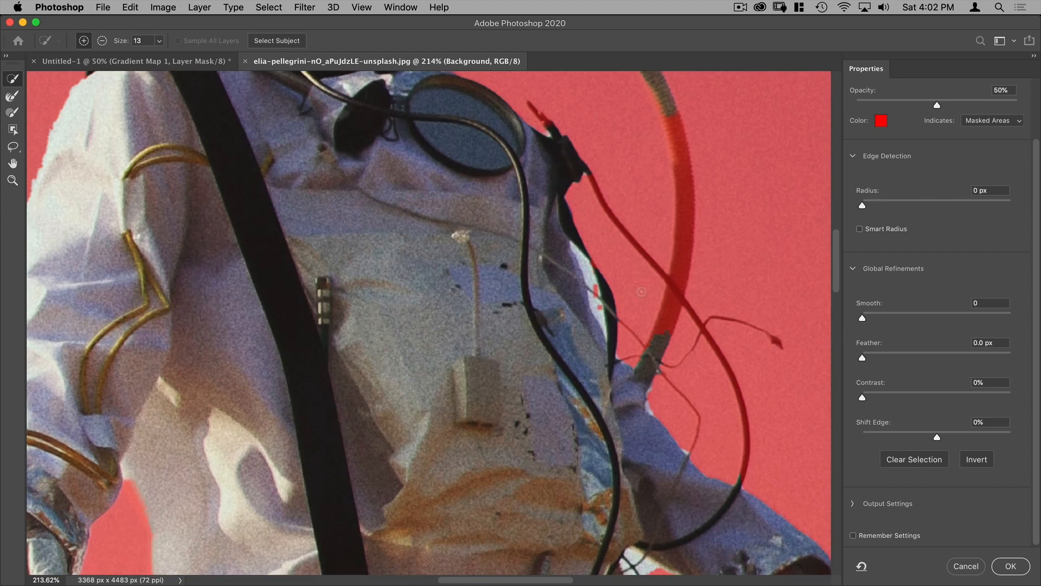
left_click_drag(667, 111, 684, 213)
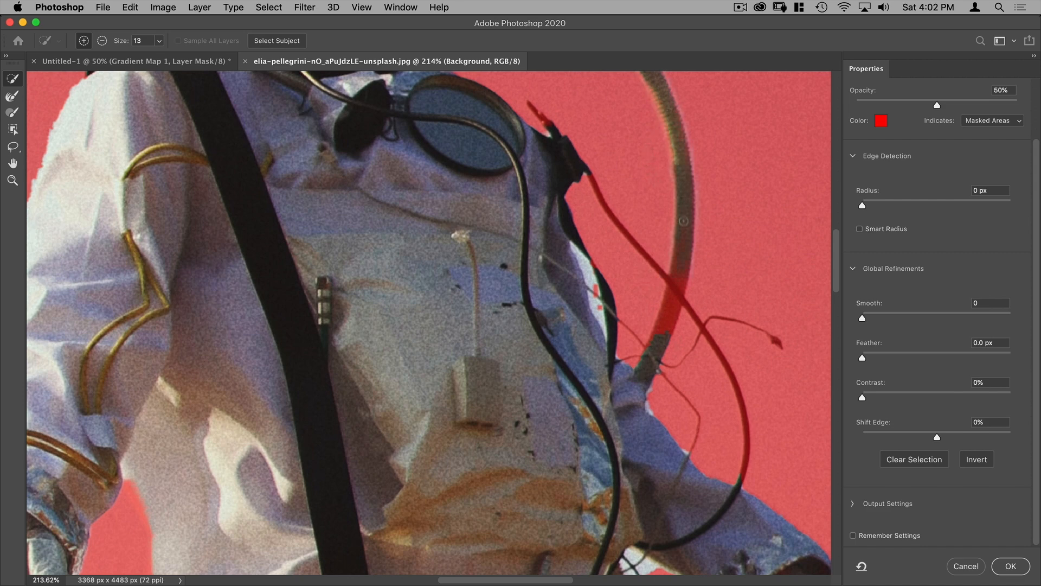
mouse_move(681, 272)
left_mouse_down()
mouse_move(666, 324)
mouse_move(623, 341)
mouse_move(530, 318)
left_mouse_up()
scroll(672, 325, "down", 9)
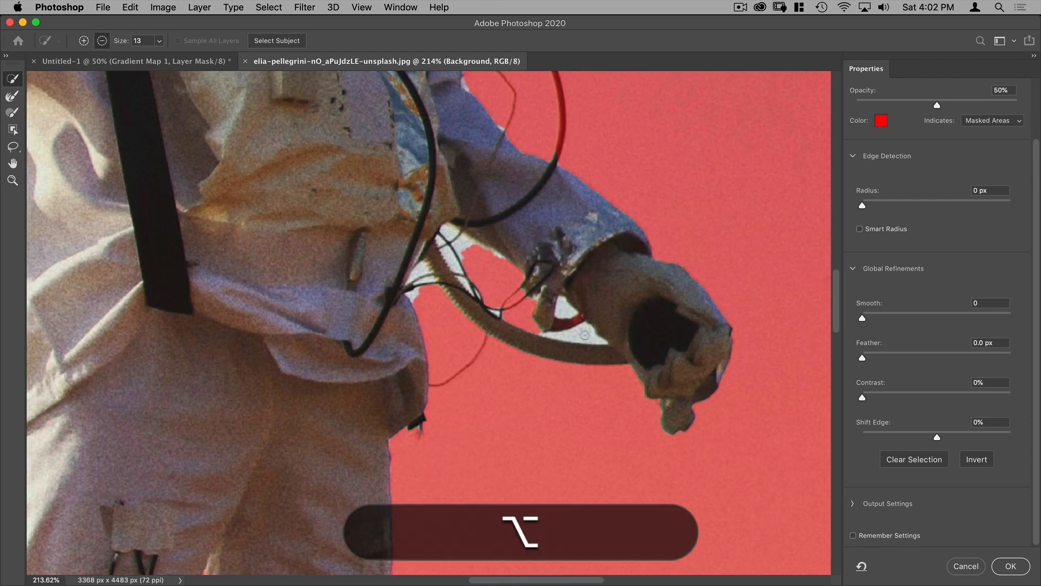
left_click_drag(420, 208, 522, 398)
- Refine the edges of the looping black cable, its thin wires and the strap gap beside the chest with the Refine Edge Brush
left_click(13, 96)
mouse_move(472, 97)
left_mouse_down()
mouse_move(505, 231)
mouse_move(537, 214)
left_mouse_up()
left_click_drag(494, 130, 601, 270)
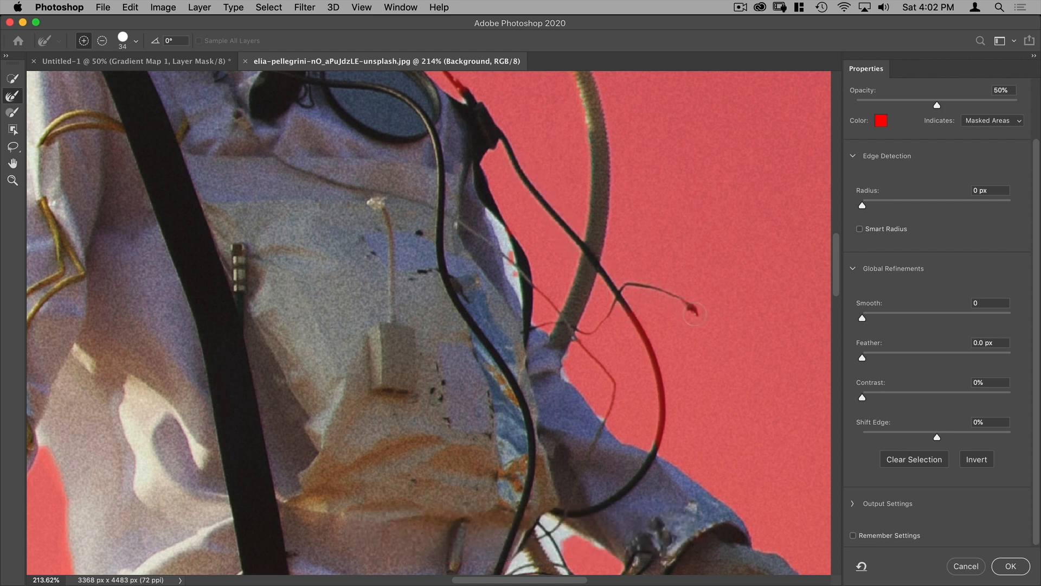
left_click_drag(658, 366, 662, 437)
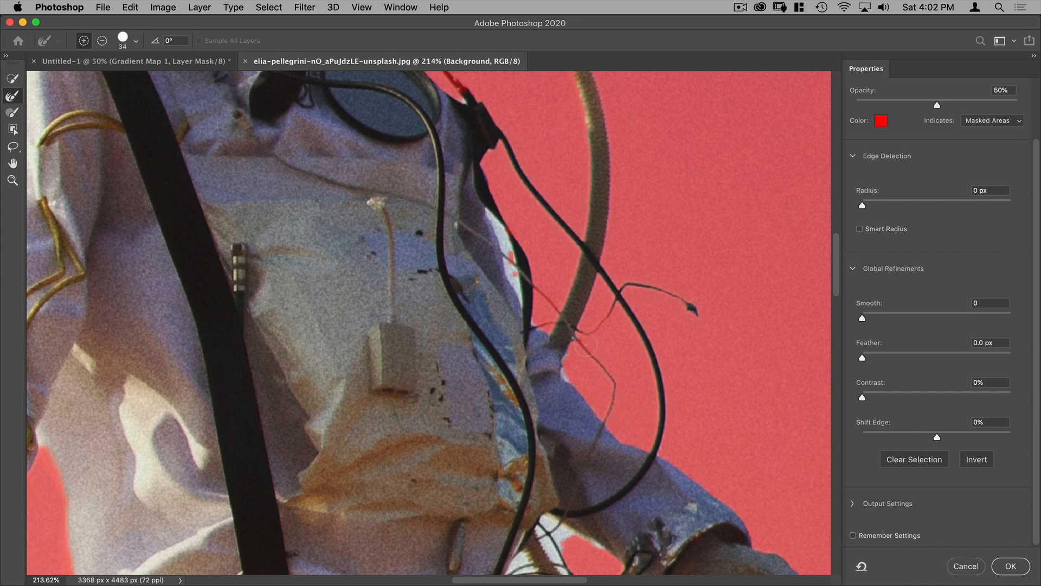
left_click_drag(516, 301, 487, 202)
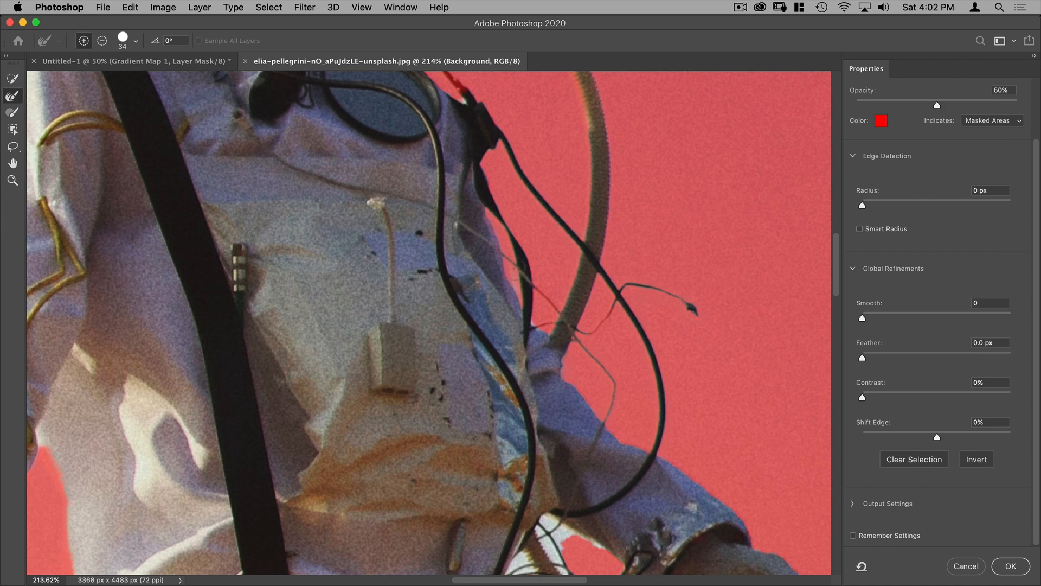
- Refine the sky gaps around the hose and thin cables beneath the outstretched arm and beside the waist
scroll(428, 323, "down", 10)
mouse_move(575, 326)
left_mouse_down()
mouse_move(552, 305)
mouse_move(560, 335)
left_mouse_up()
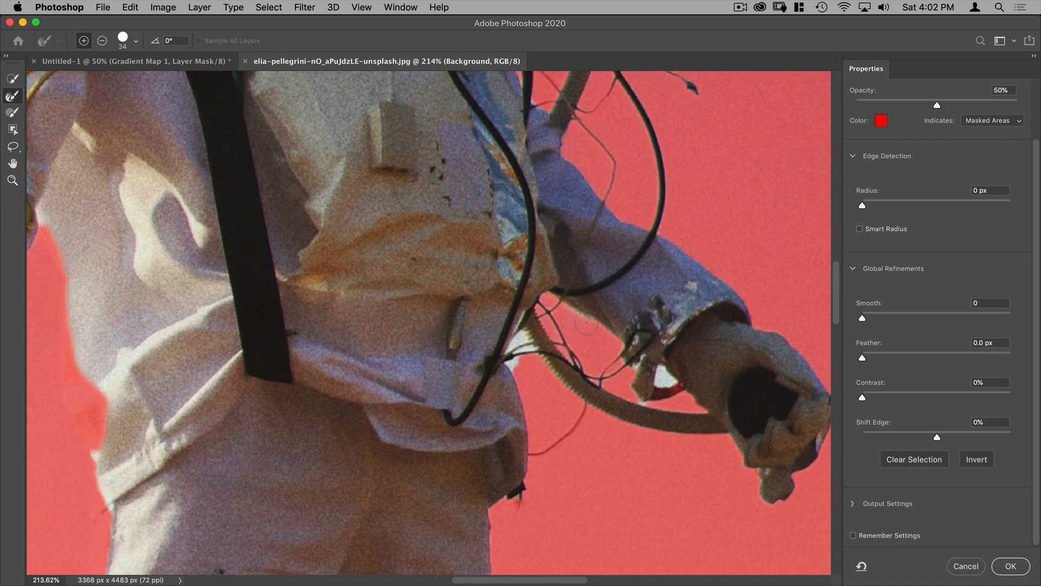
left_click_drag(663, 377, 645, 406)
mouse_move(537, 363)
left_mouse_down()
mouse_move(524, 340)
mouse_move(515, 362)
left_mouse_up()
scroll(568, 430, "down", 2)
- Refine the leftover background patches behind the second boot's cuff and the trouser folds above it
scroll(568, 430, "down", 15)
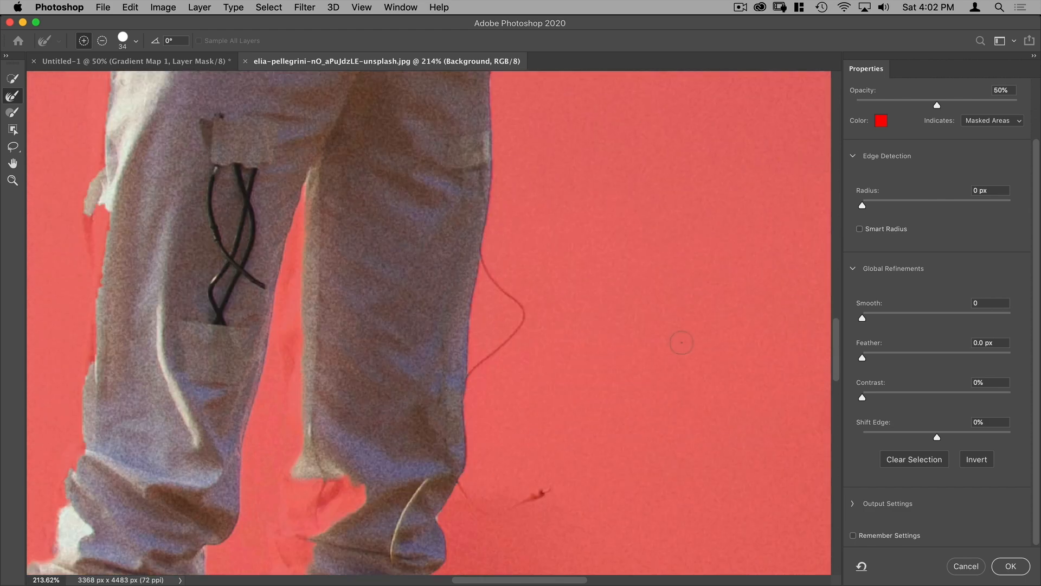
scroll(537, 324, "up", 10)
key("space")
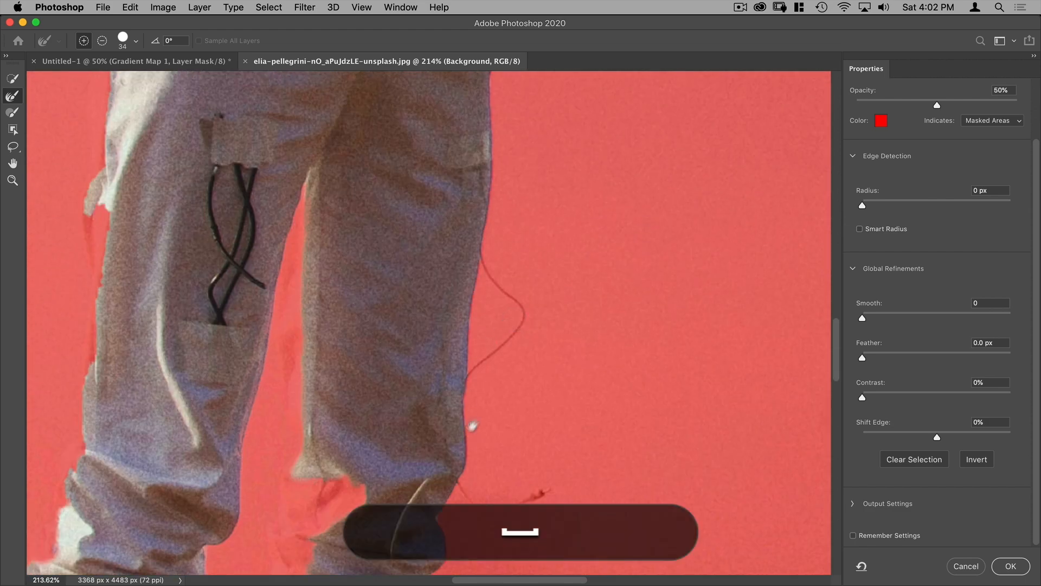
left_click_drag(468, 428, 676, 183)
left_click_drag(604, 399, 607, 325)
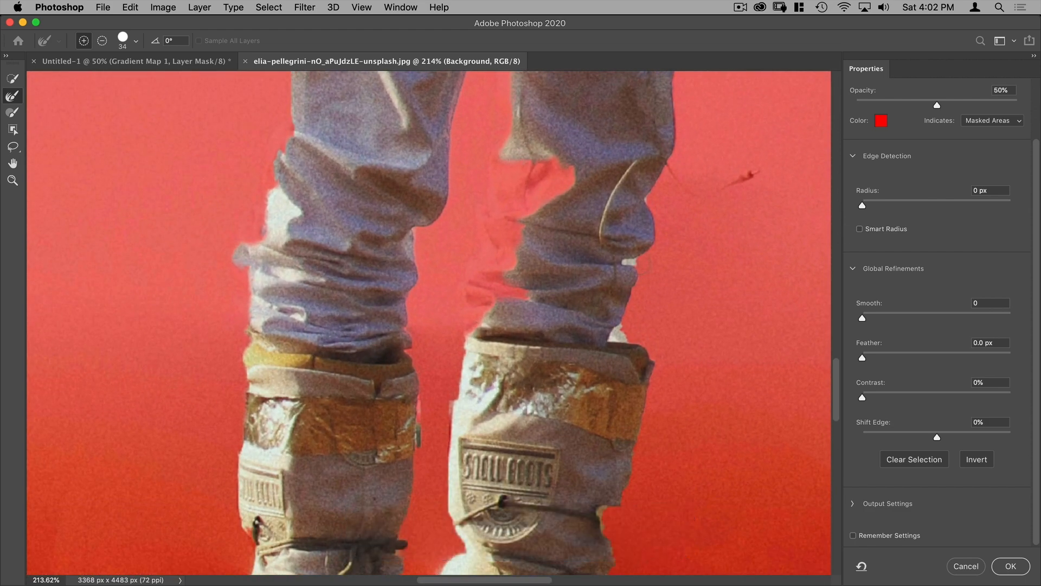
left_click(616, 334)
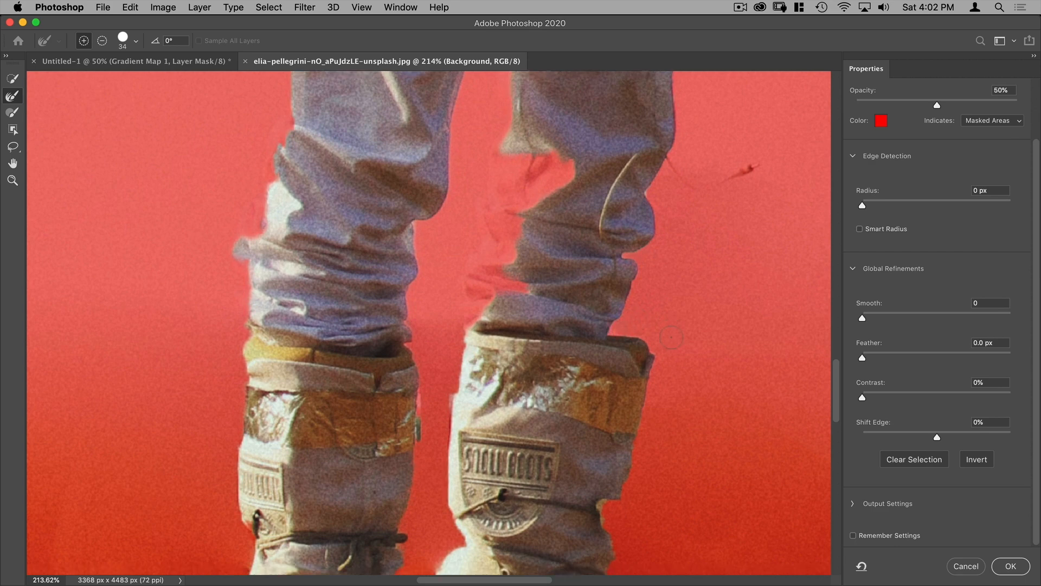
- Examine the selection edges along the boots, trouser legs, hanging glove, shoulder and helmet
scroll(670, 337, "down", 5)
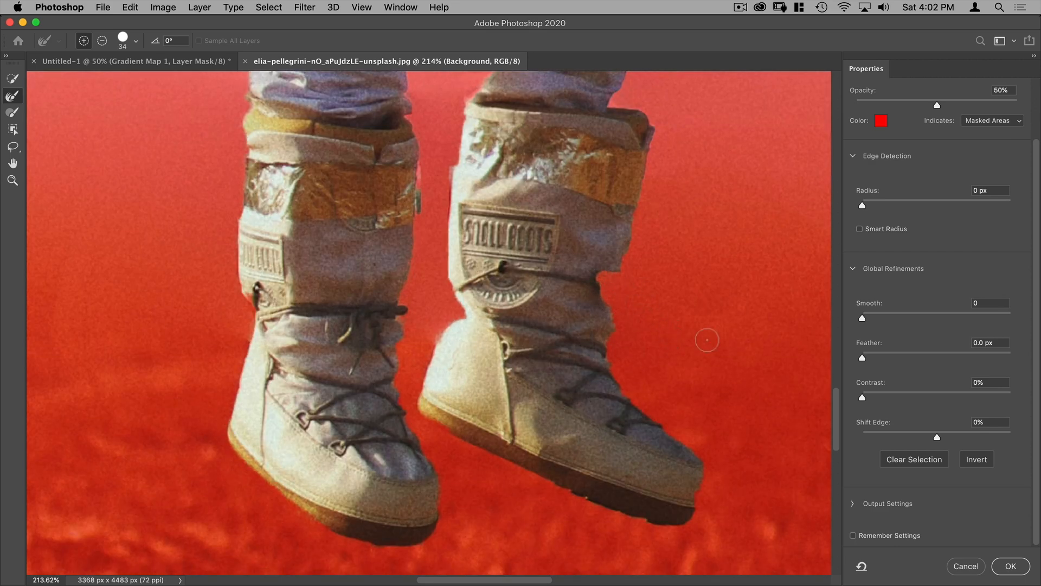
scroll(707, 340, "down", 5)
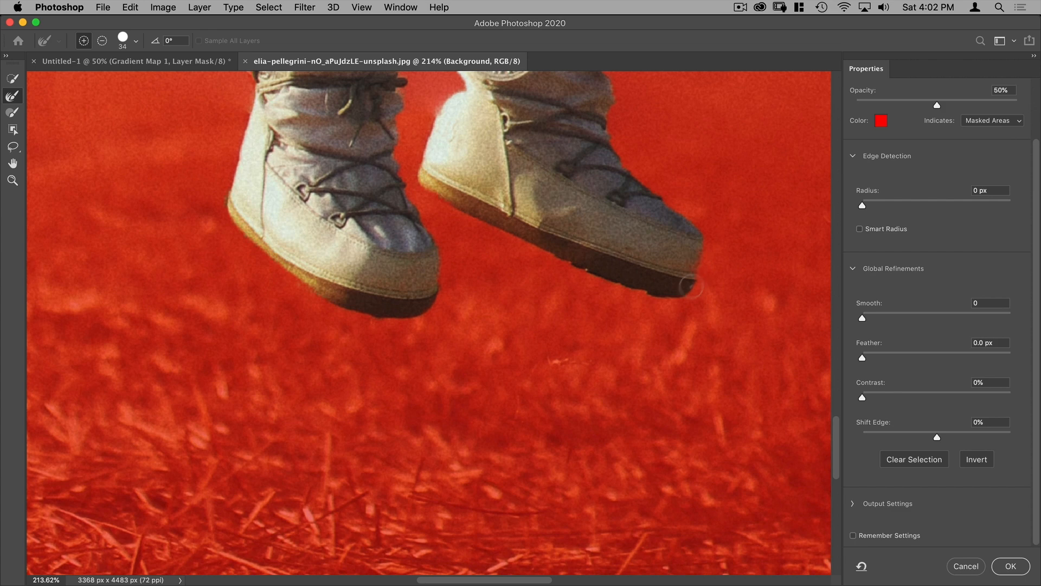
scroll(635, 322, "up", 5)
key("space")
left_click_drag(432, 395, 543, 532)
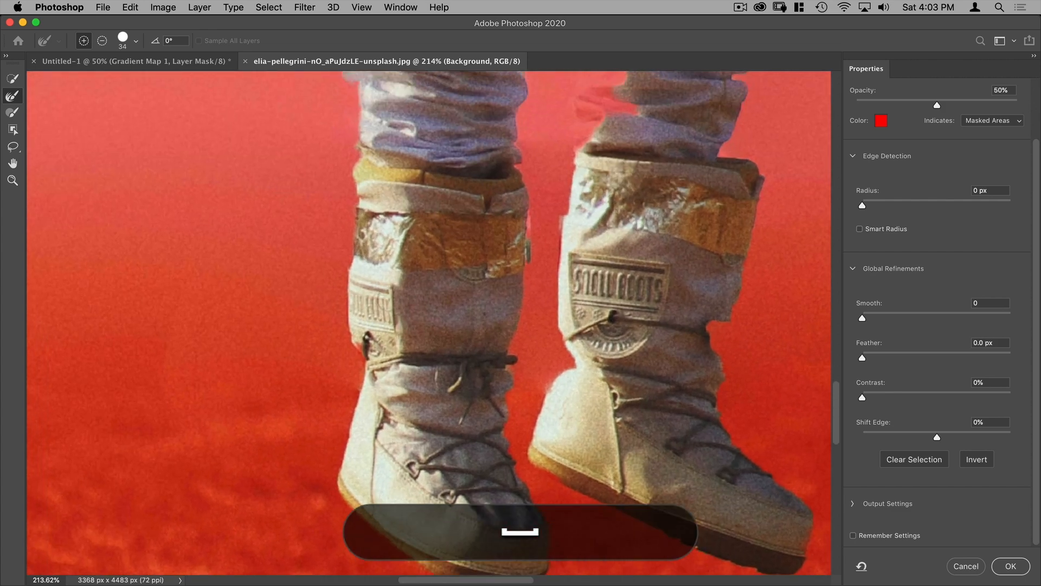
scroll(380, 347, "up", 5)
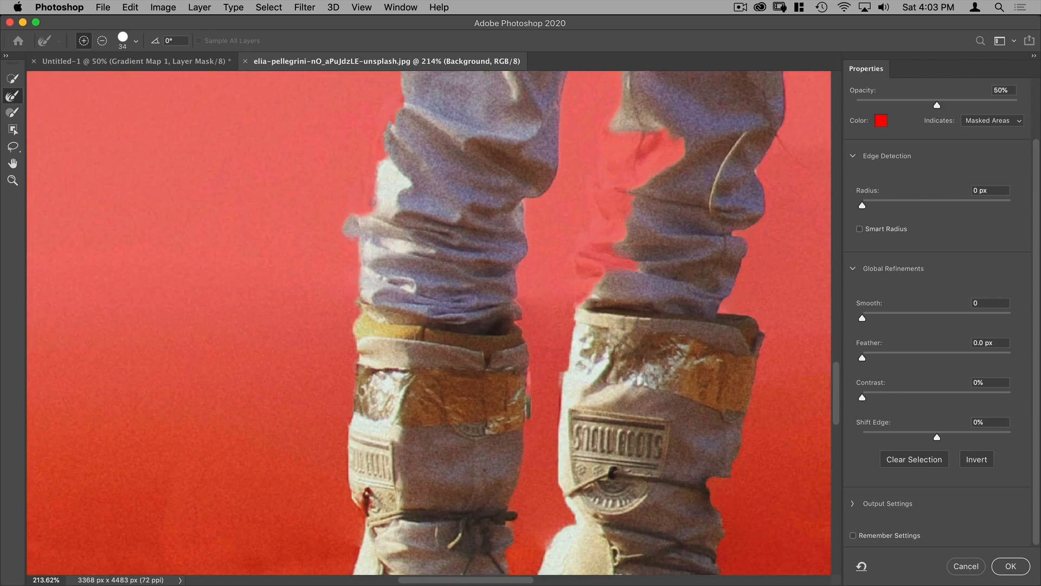
scroll(389, 245, "up", 15)
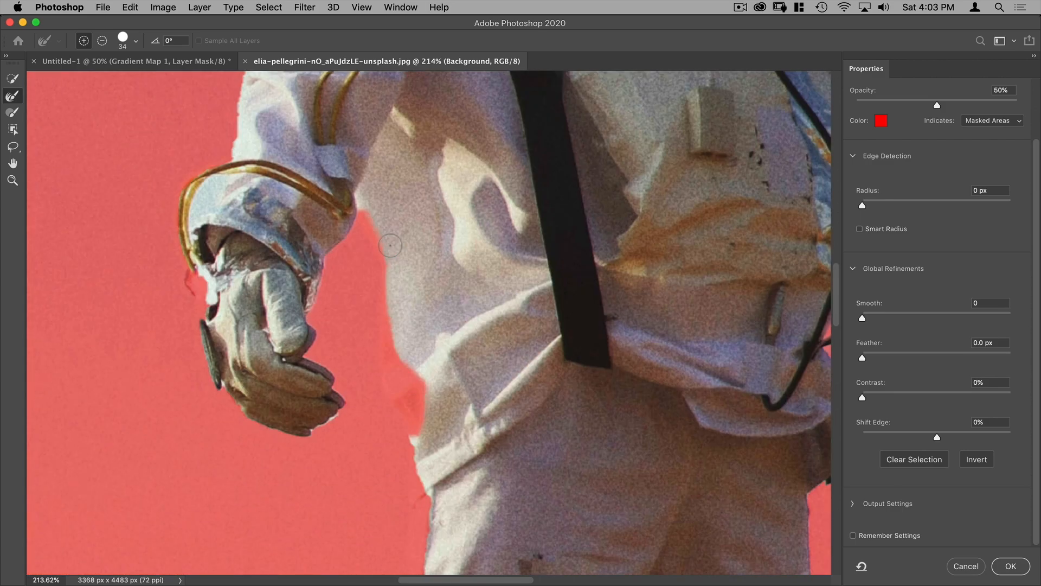
key("space")
left_click_drag(362, 235, 371, 448)
left_click_drag(413, 220, 386, 557)
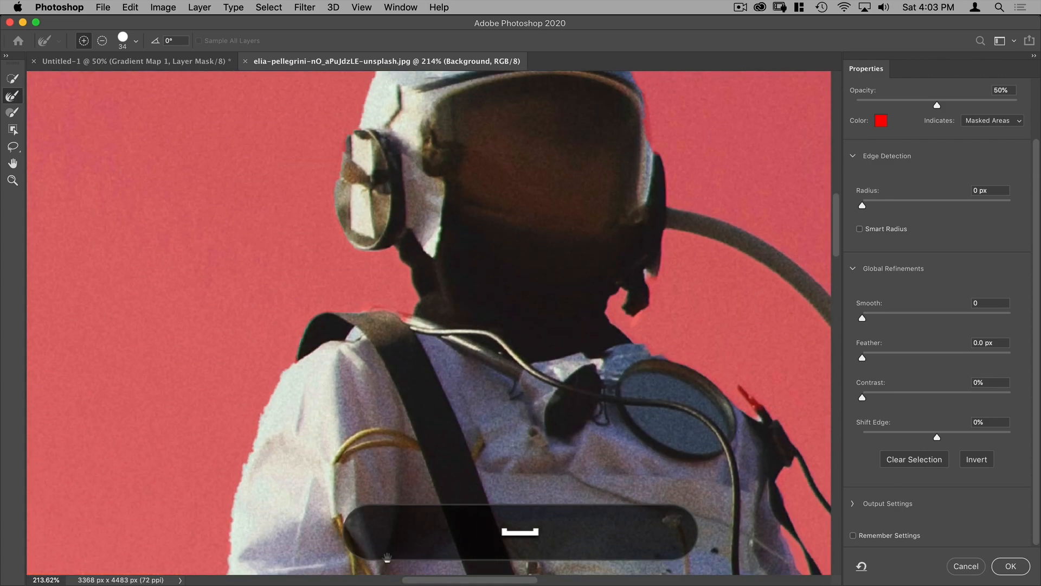
left_click_drag(490, 316, 399, 454)
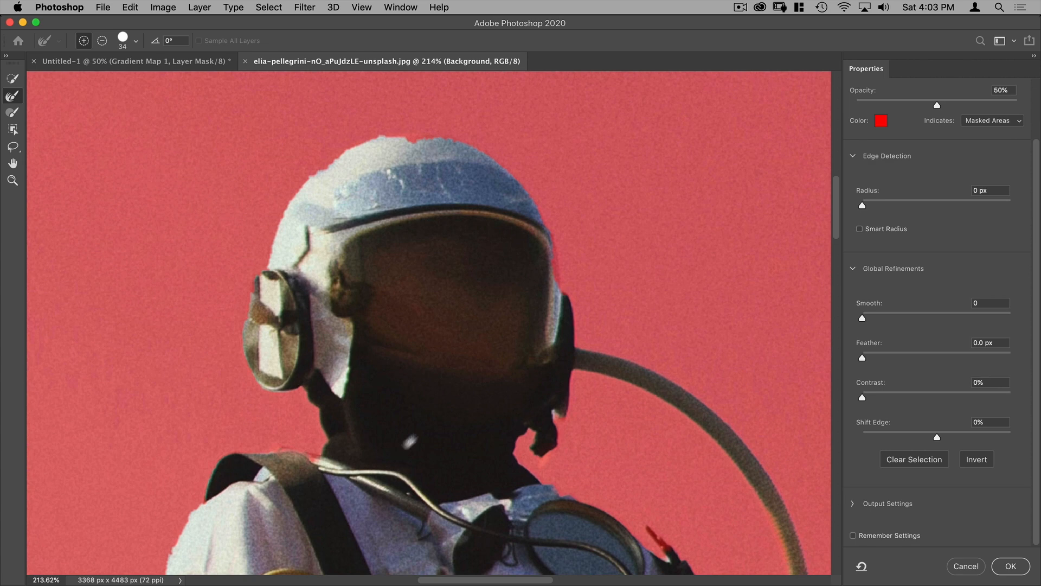
- Brush the Refine Edge effect over the buckle tip at the shoulder and the edges around the helmet and neck
left_click_drag(607, 387, 522, 238)
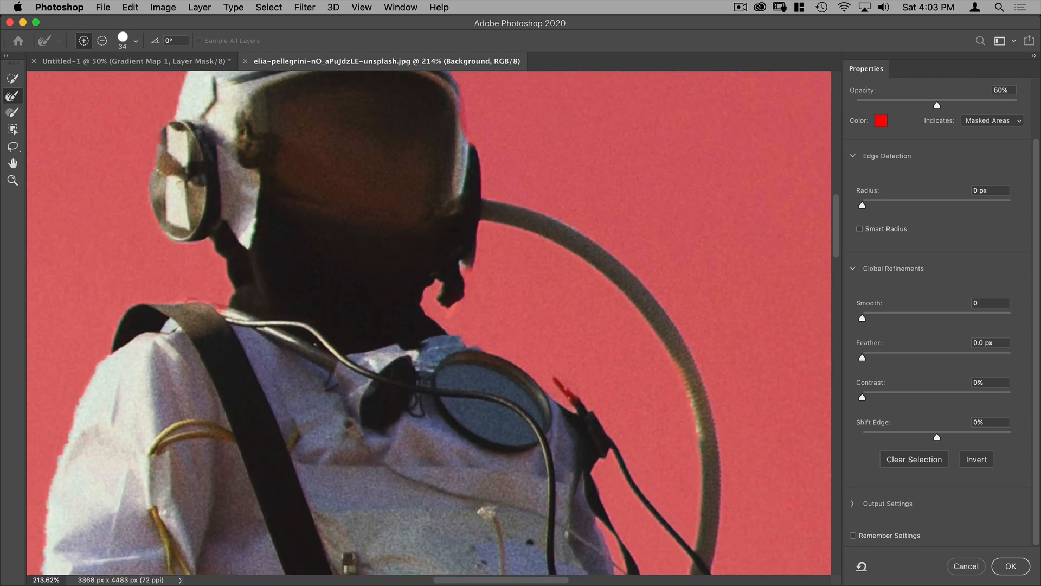
scroll(524, 359, "up", 3)
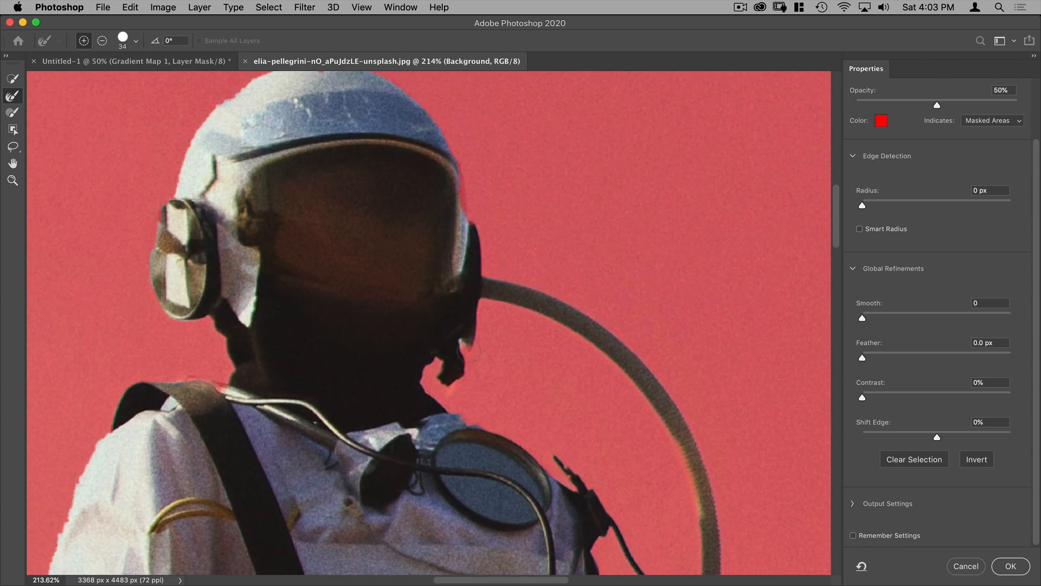
left_click_drag(376, 336, 561, 408)
- Set the edge detection radius to 2 px with Smart Radius on, and apply the refined selection
scroll(414, 375, "down", 5)
scroll(414, 376, "down", 20)
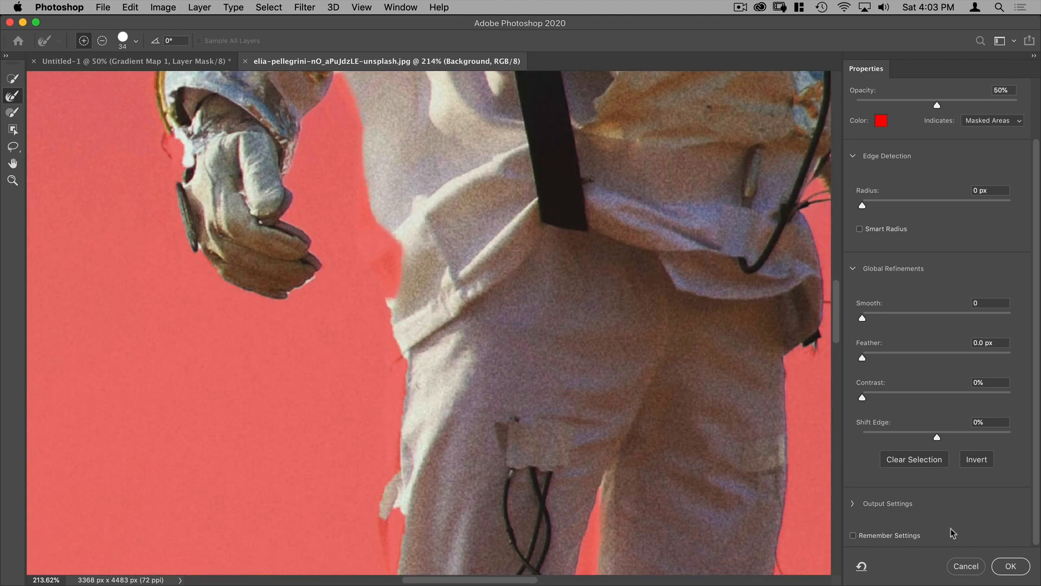
left_click(874, 205)
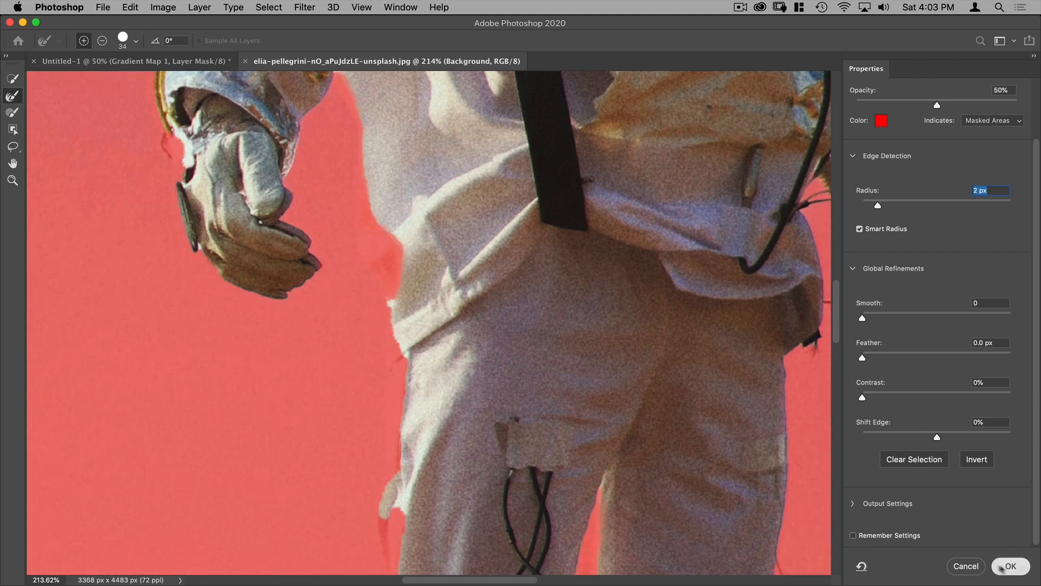
left_click(1010, 565)
- Turn the selection into a Quick Mask and inspect the overlay along the waist and lower legs
key("q")
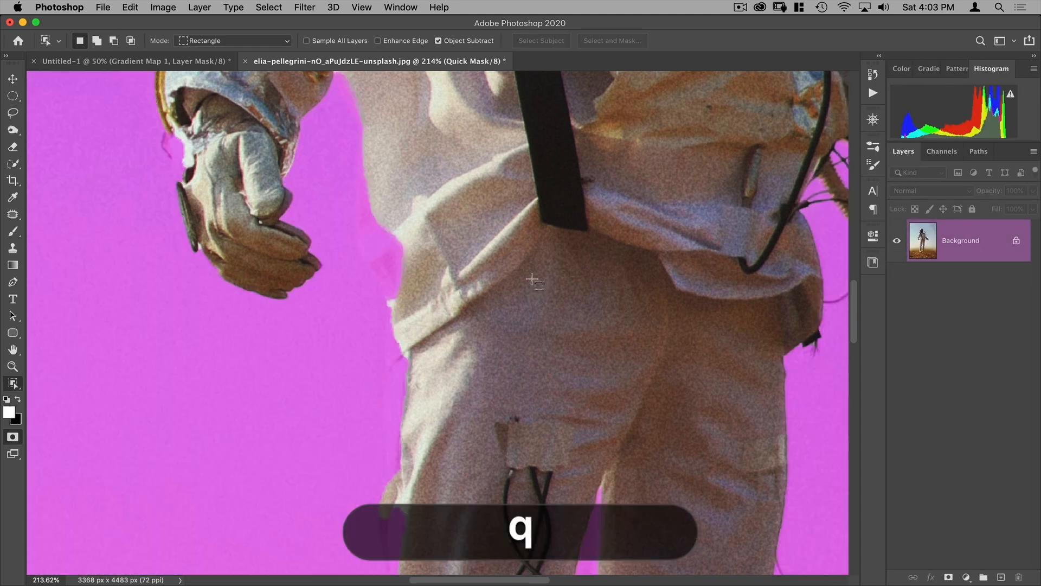
left_click_drag(412, 298, 437, 367)
scroll(535, 368, "down", 10)
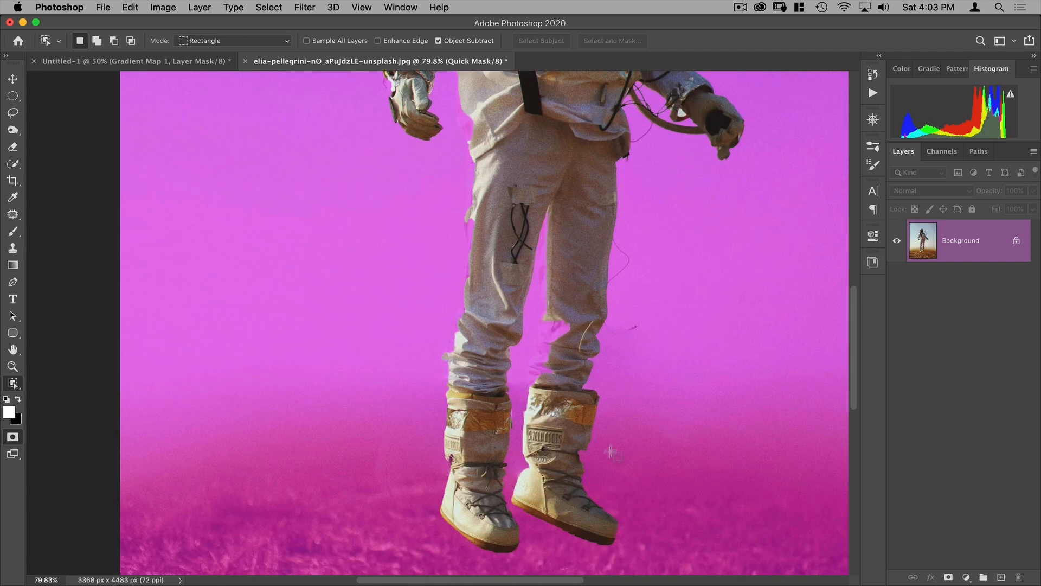
left_click_drag(446, 381, 489, 381)
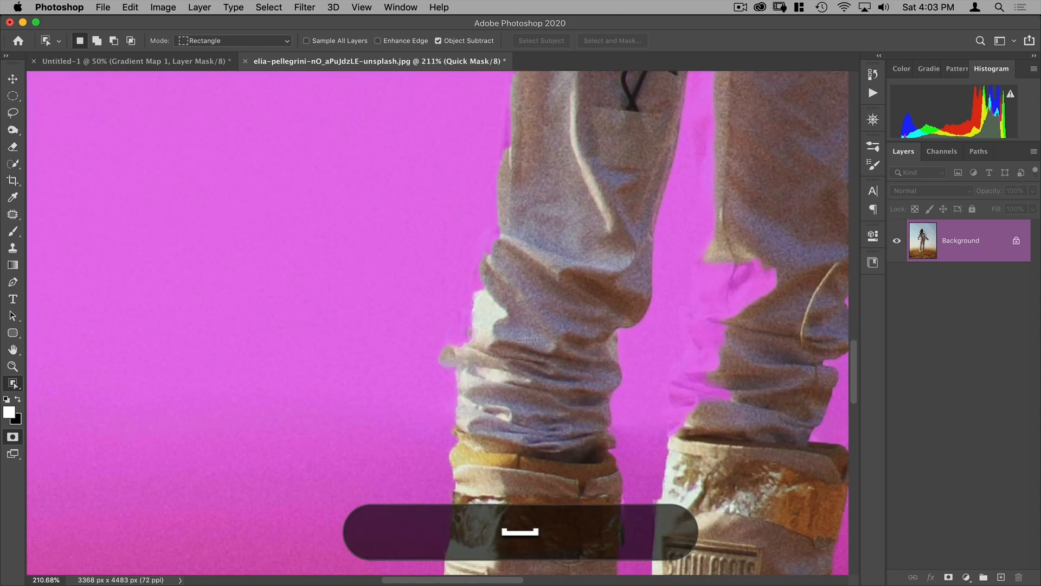
- Set the Quick Mask overlay to 25% opacity and change its colour to pinkish red
left_click(951, 157)
double_click(984, 277)
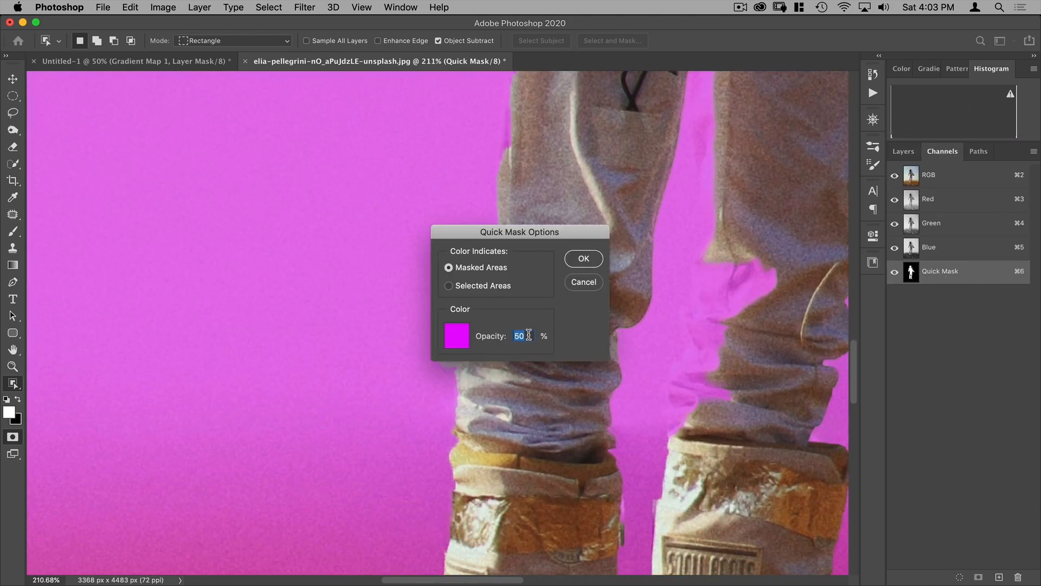
type("25")
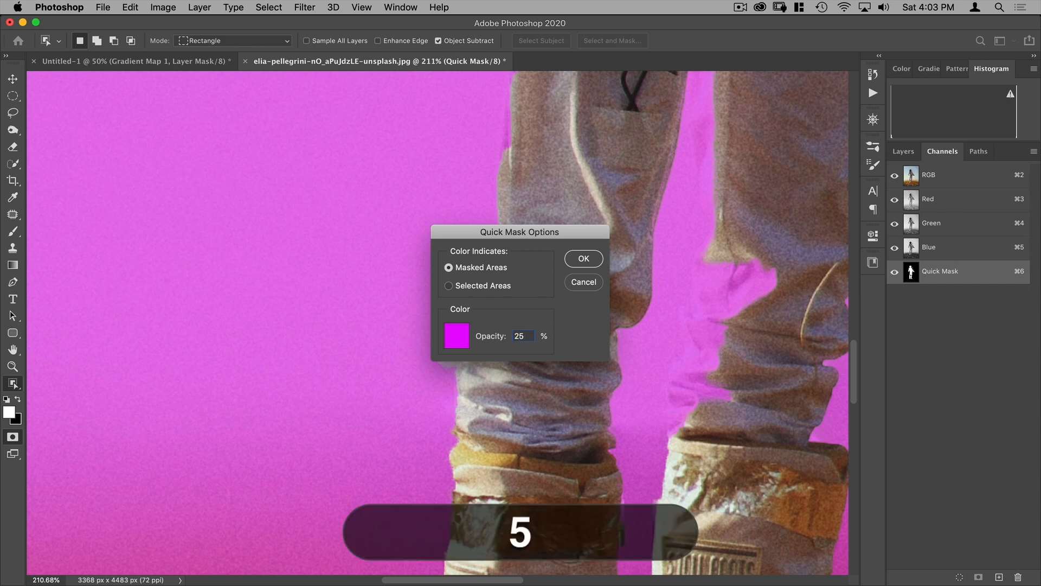
left_click(463, 339)
left_click_drag(601, 219, 604, 205)
left_click(704, 183)
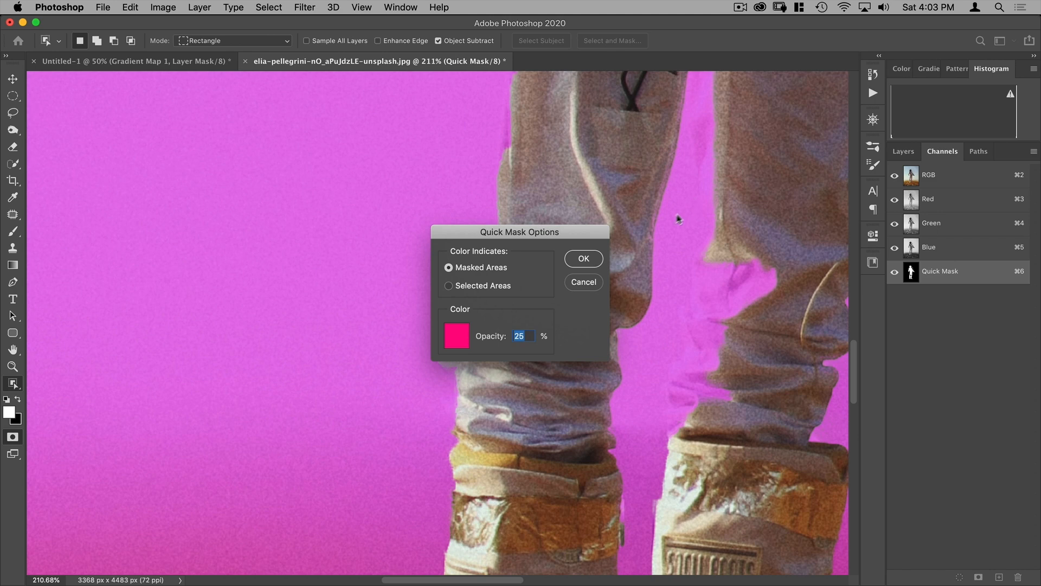
left_click(583, 259)
- Accept the overlay options, set the brush flow to 100%, and paint white to restore the missing cuff edge above the glove
key("space")
left_click_drag(467, 327, 462, 471)
left_click_drag(524, 239, 525, 488)
left_click_drag(253, 211, 337, 195)
key("b")
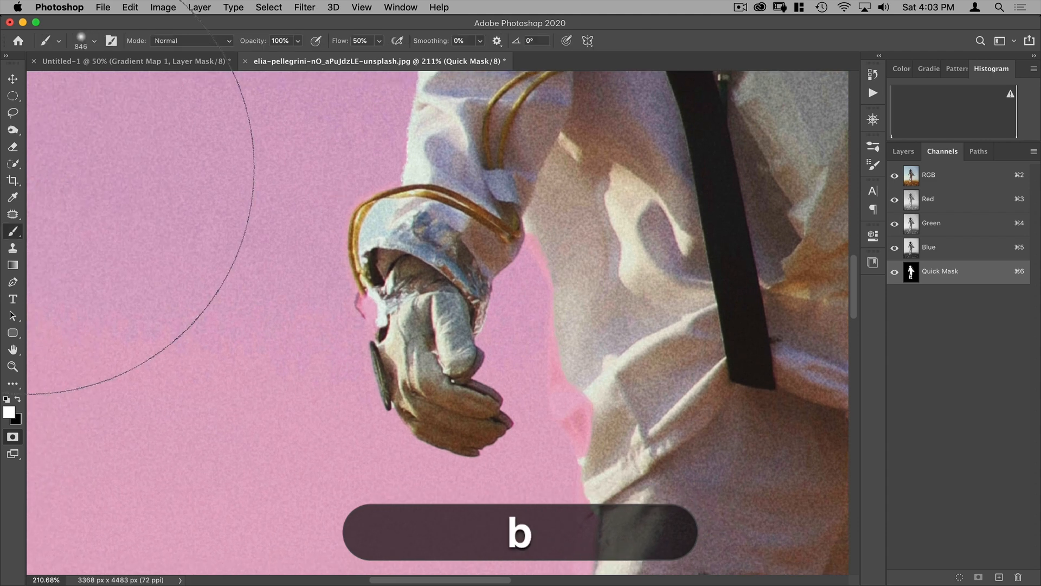
mouse_move(437, 279)
left_mouse_down()
mouse_move(325, 309)
mouse_move(264, 299)
left_mouse_up()
mouse_move(335, 316)
left_mouse_down()
mouse_move(265, 329)
mouse_move(294, 491)
mouse_move(281, 395)
left_mouse_up()
left_click_drag(395, 299, 384, 303)
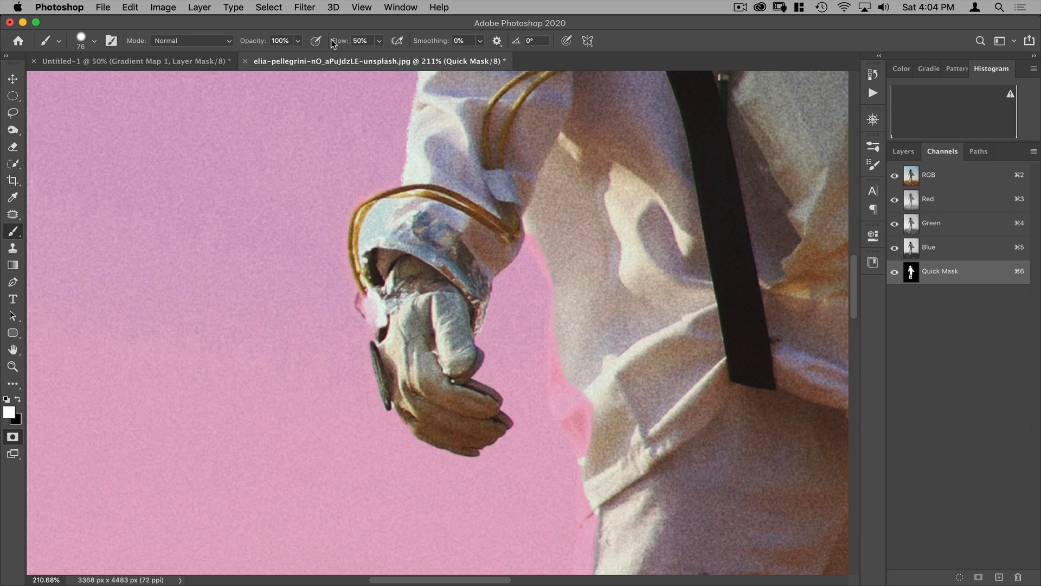
left_click_drag(332, 41, 347, 41)
left_click_drag(391, 330, 377, 329)
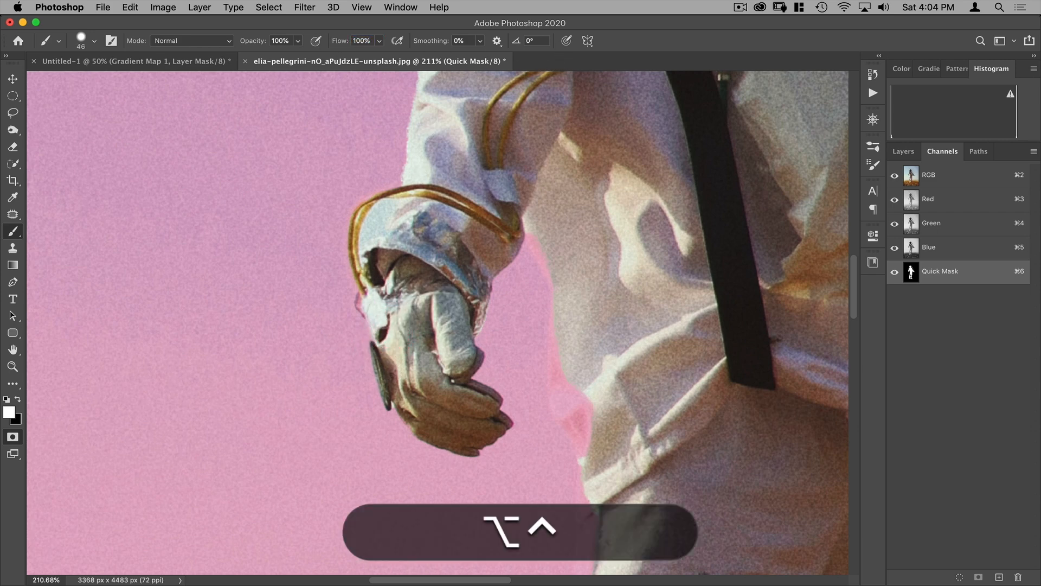
- Paint white in the Quick Mask to restore the suit's waist and hip edge beside the gloved hand
mouse_move(540, 230)
left_mouse_down()
mouse_move(565, 393)
mouse_move(601, 466)
mouse_move(516, 196)
mouse_move(464, 125)
mouse_move(425, 189)
mouse_move(426, 155)
mouse_move(426, 224)
left_mouse_up()
left_click_drag(423, 182, 422, 380)
left_click_drag(452, 316, 446, 162)
left_click_drag(394, 248, 395, 279)
left_click_drag(397, 213, 401, 268)
left_click_drag(413, 189, 418, 235)
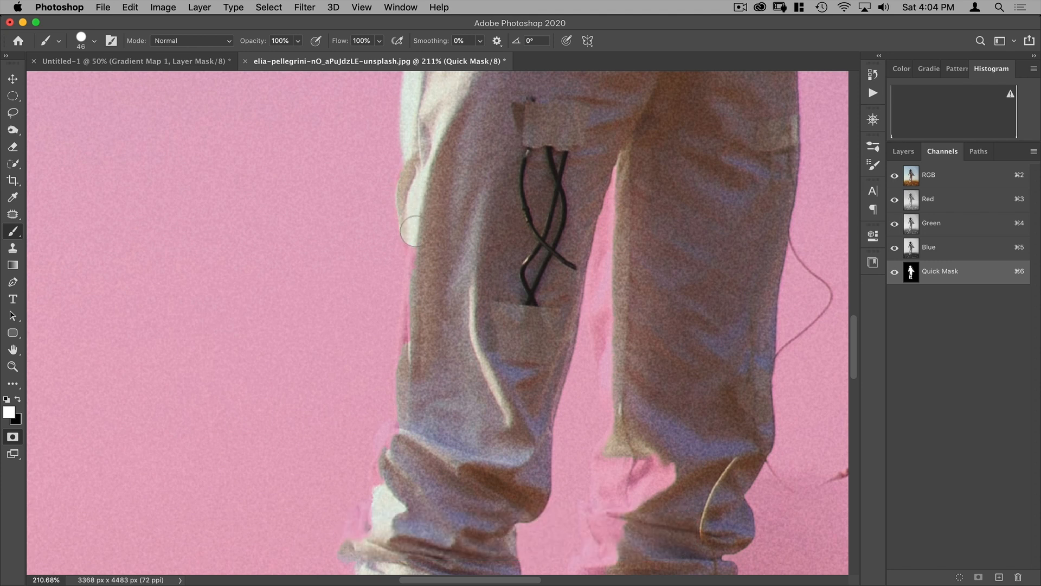
- Restore the outer edge of the leg below that hand, from the thigh down to the gathered fabric above the boot
mouse_move(335, 232)
left_mouse_down()
mouse_move(341, 285)
mouse_move(347, 258)
left_mouse_up()
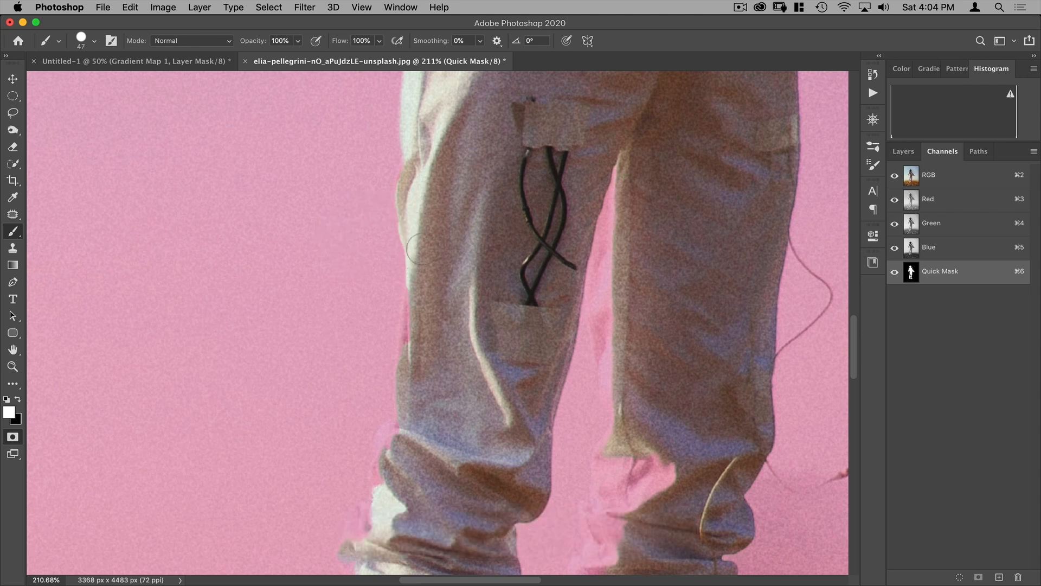
left_click(405, 358, "shift")
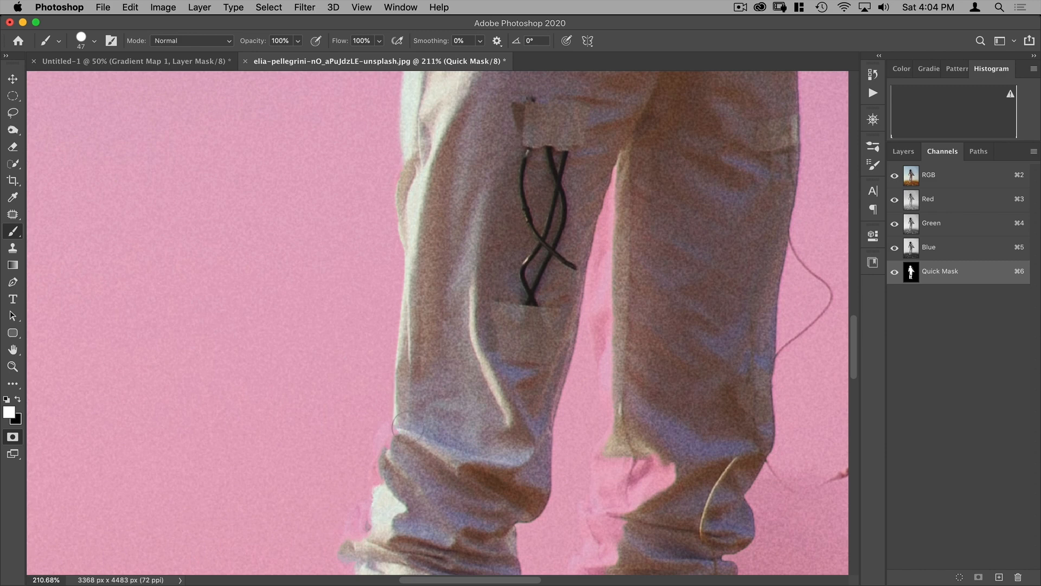
key("space")
mouse_move(425, 434)
left_mouse_down()
mouse_move(468, 233)
mouse_move(439, 244)
mouse_move(446, 233)
mouse_move(424, 277)
mouse_move(401, 341)
mouse_move(413, 359)
left_mouse_up()
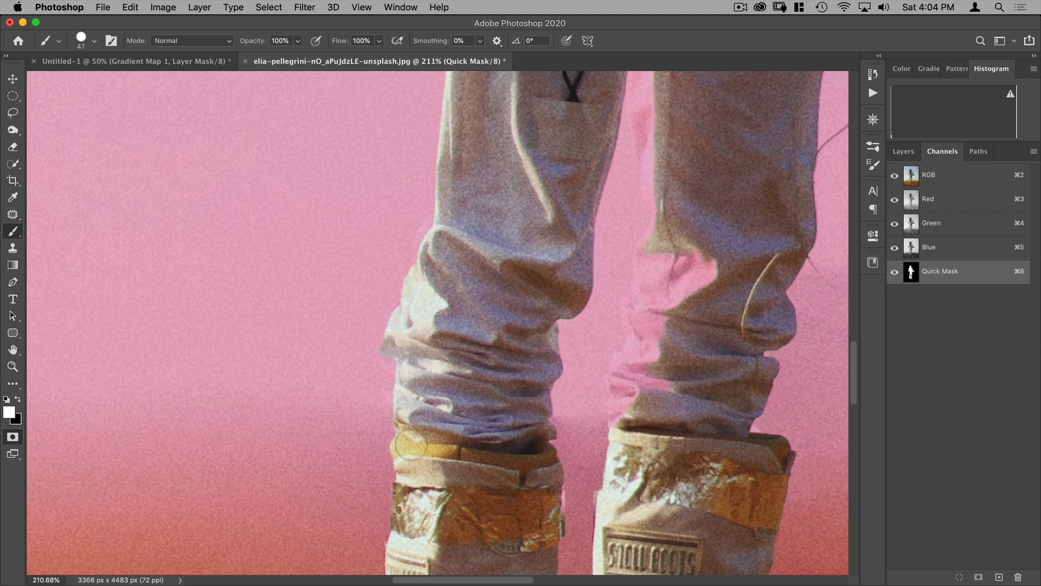
- Fill the missing areas along the inner edge of the other leg, from the thigh to the gathered fabric
key("space")
left_click_drag(477, 330, 325, 309)
mouse_move(495, 400)
left_mouse_down()
mouse_move(467, 389)
mouse_move(464, 360)
mouse_move(472, 333)
mouse_move(496, 320)
mouse_move(486, 288)
mouse_move(494, 232)
mouse_move(512, 309)
left_mouse_up()
mouse_move(542, 265)
left_mouse_down()
mouse_move(542, 242)
mouse_move(553, 475)
mouse_move(508, 441)
mouse_move(502, 246)
left_mouse_up()
key("space")
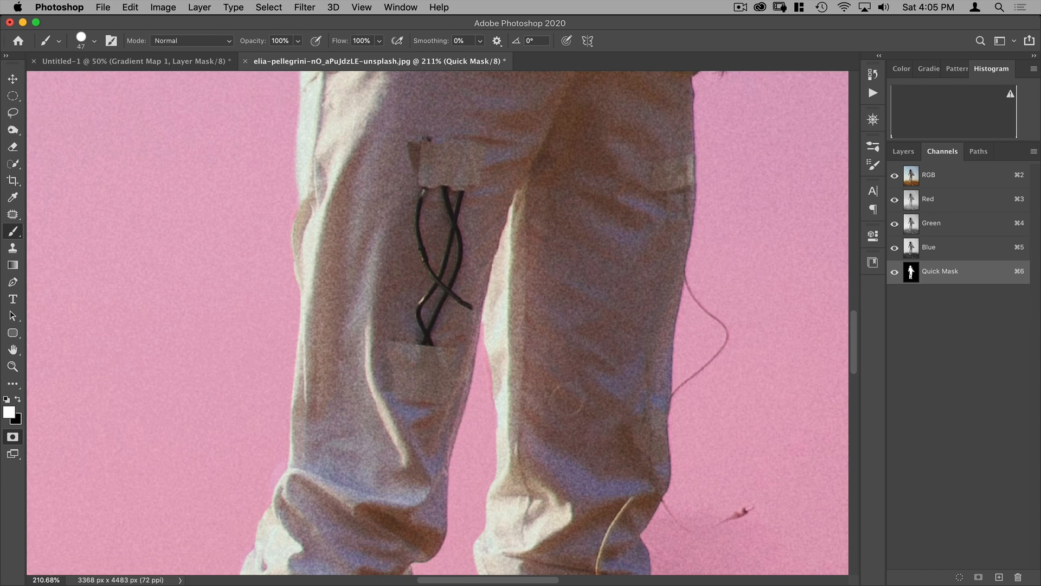
- Clean up the mask along the sleeve's outer edge, alternating between black and white paint
scroll(438, 322, "down", 10)
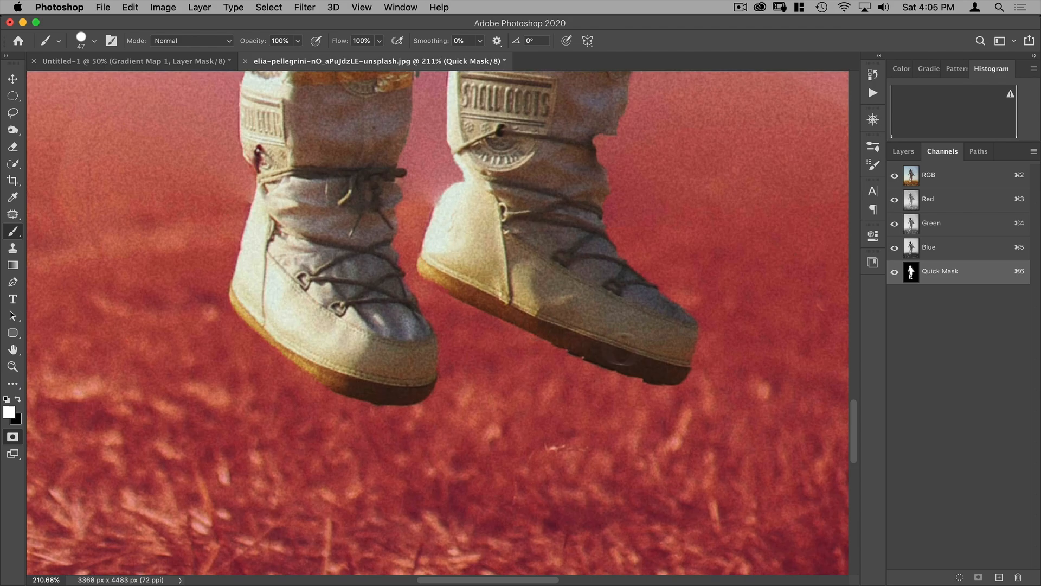
key("space")
left_click_drag(407, 271, 429, 542)
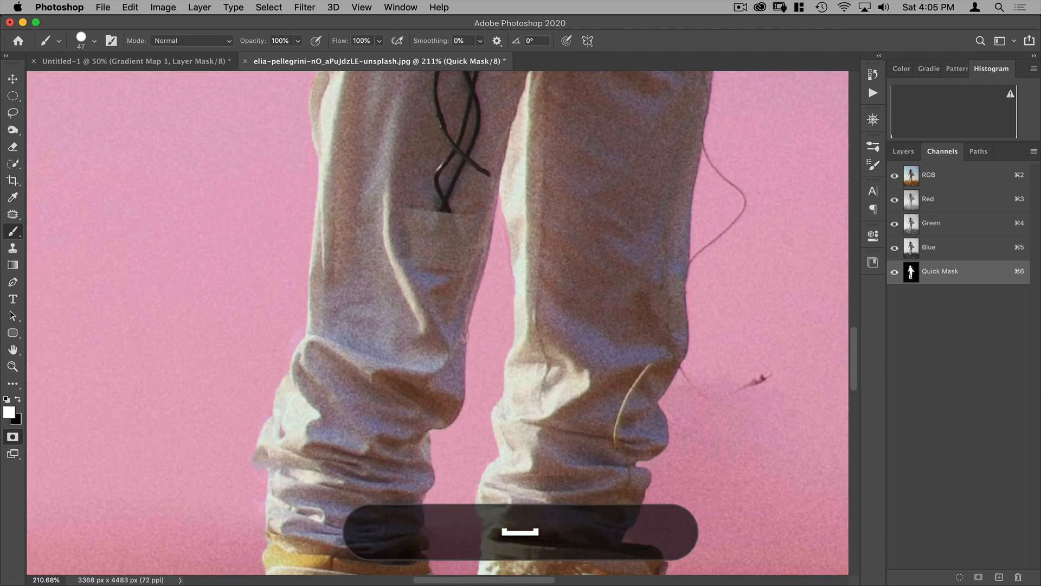
left_click_drag(420, 336, 426, 480)
left_click_drag(271, 304, 492, 504)
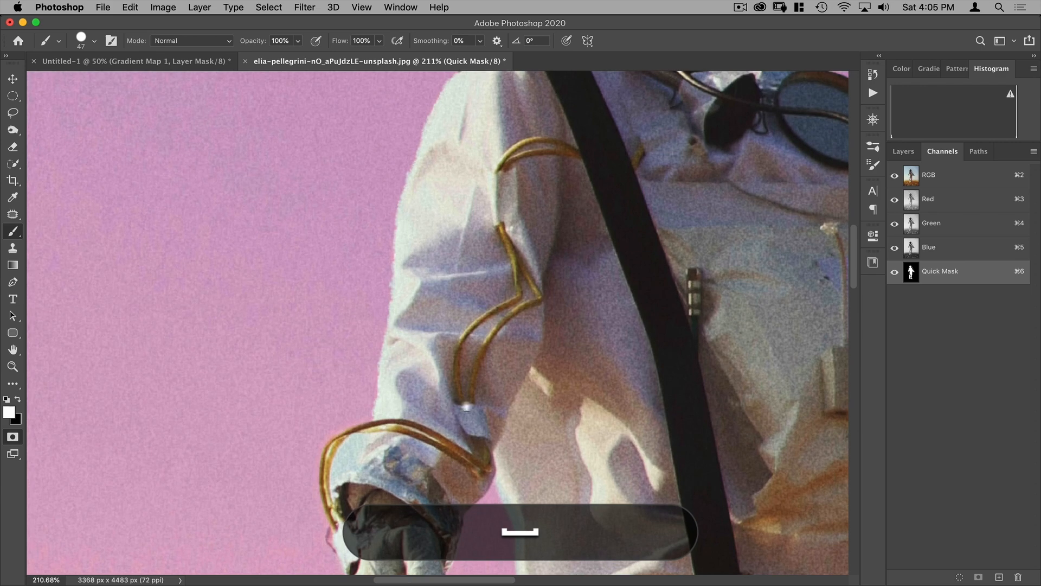
left_click_drag(440, 415, 519, 477)
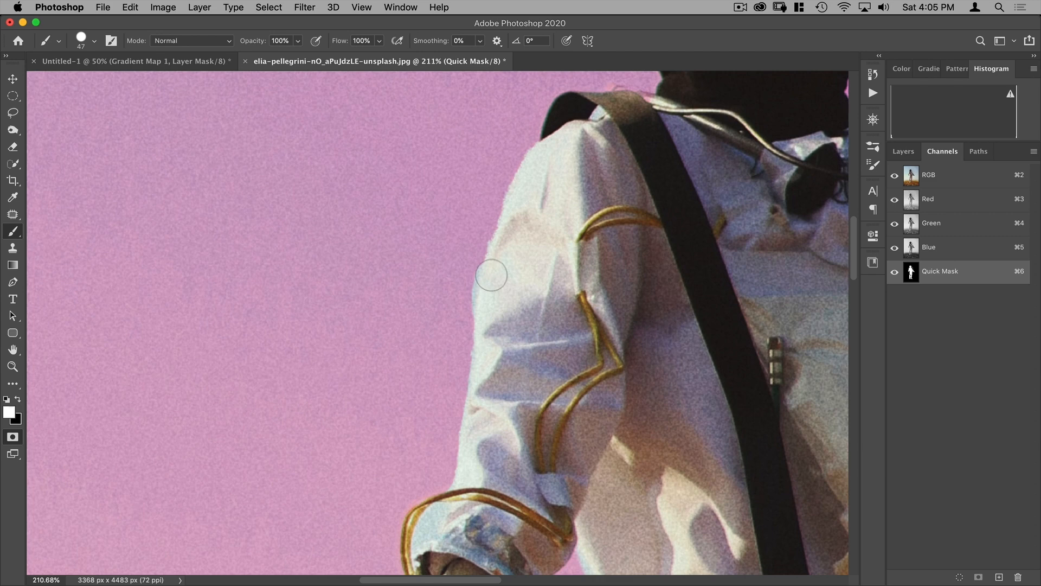
key("x")
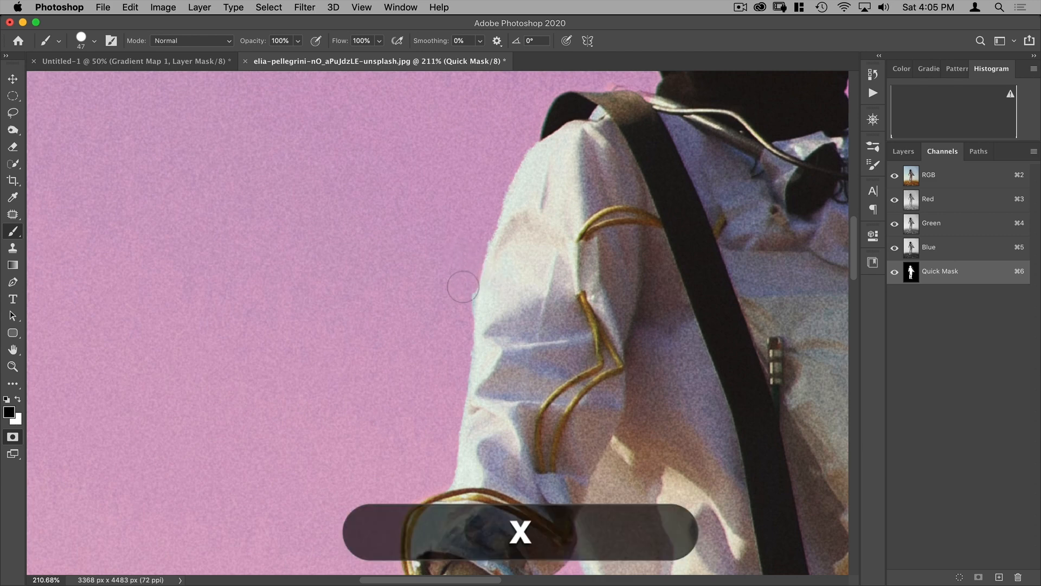
key("x")
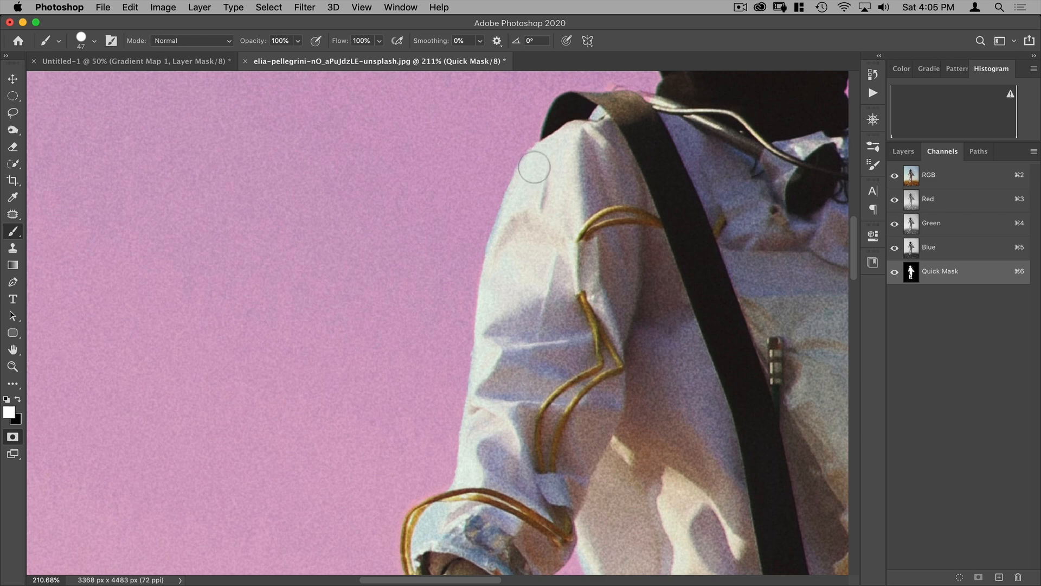
- Touch up the mask edge at the shoulder just below the black strap with white paint
key("space")
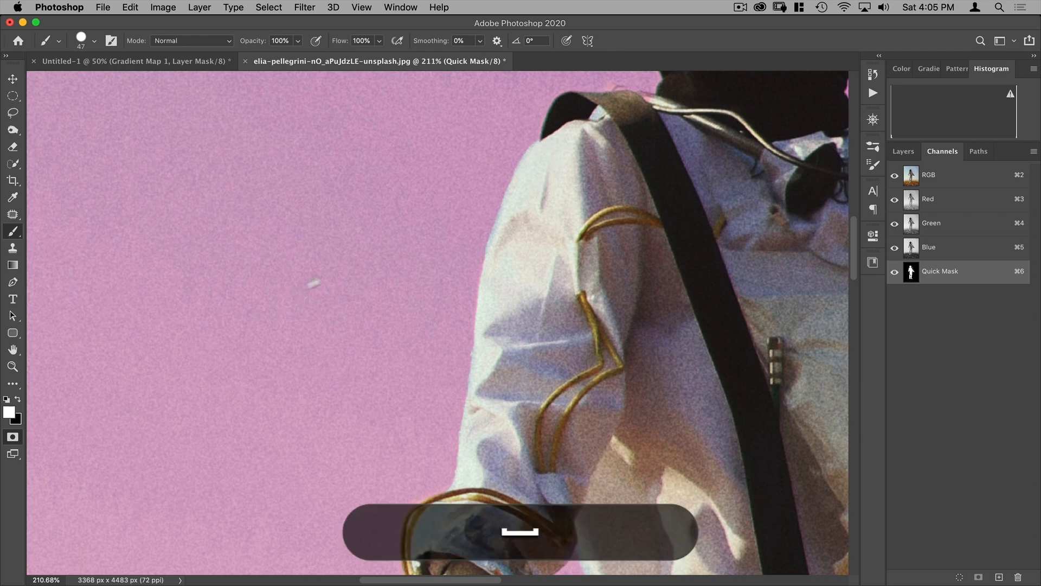
left_click_drag(356, 262, 261, 343)
key("x")
key("x")
mouse_move(522, 144)
left_mouse_down()
mouse_move(485, 149)
mouse_move(531, 153)
left_mouse_up()
key("x")
key("x")
- Restore the helmet's crown and rounded edge with a brush about 413 px wide that matches its curve
key("space")
left_click_drag(651, 218, 500, 388)
left_click_drag(578, 199, 592, 365)
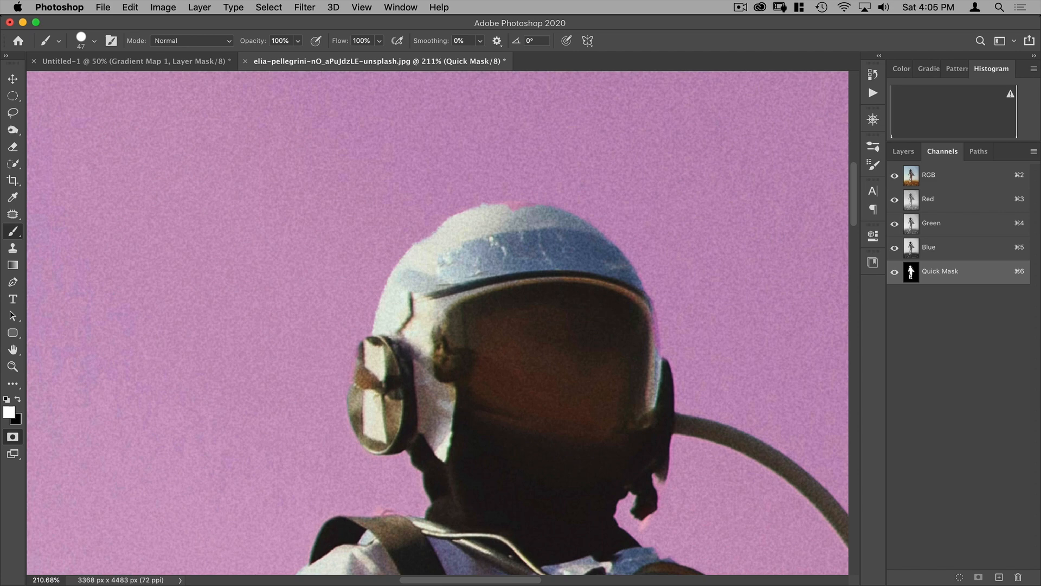
left_click_drag(501, 270, 759, 242)
left_click_drag(599, 244, 600, 309)
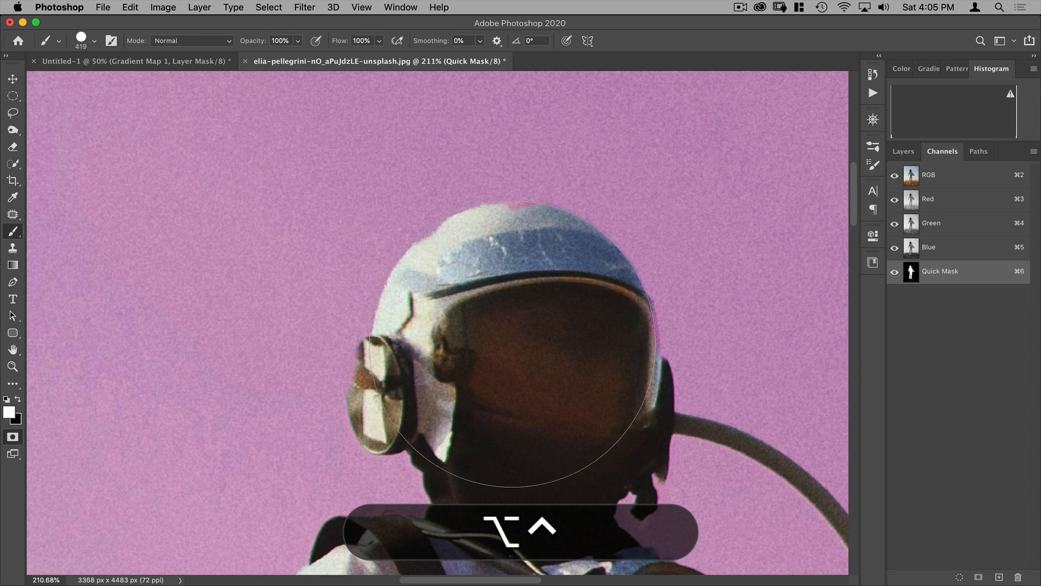
key("super+z")
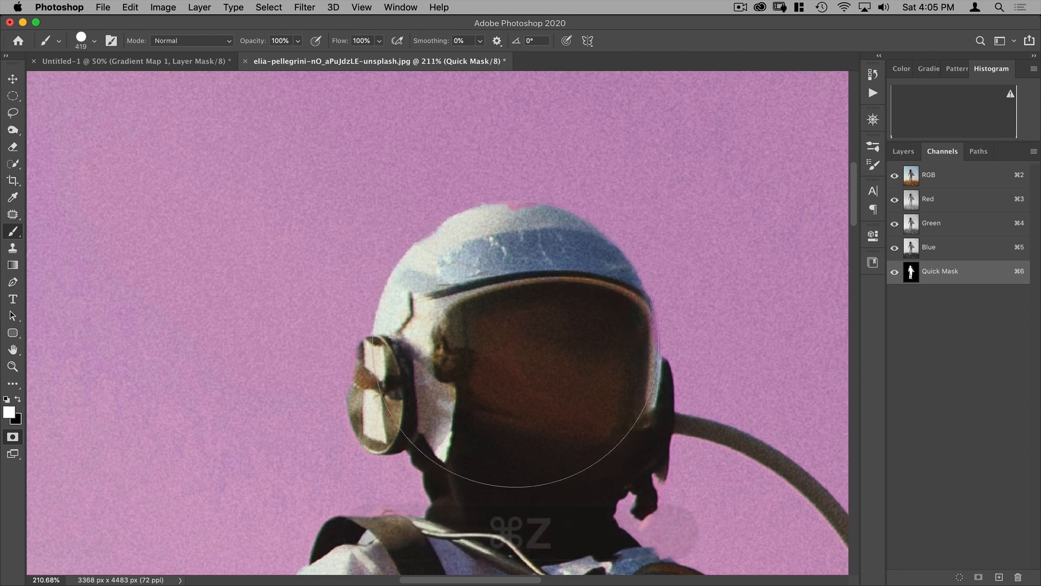
key("ctrl+alt")
left_click_drag(514, 347, 510, 347)
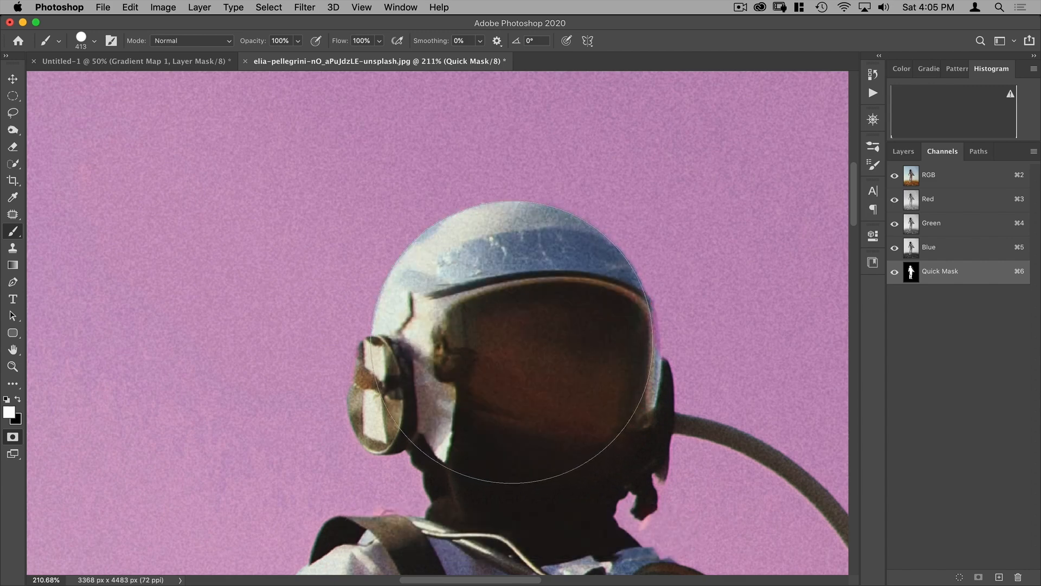
- Paint the helmet's edge on the hose side with progressively smaller brushes of about 228 and 156 px
key("space")
left_click_drag(529, 324, 492, 267)
key("ctrl+alt")
left_click_drag(512, 307, 388, 330)
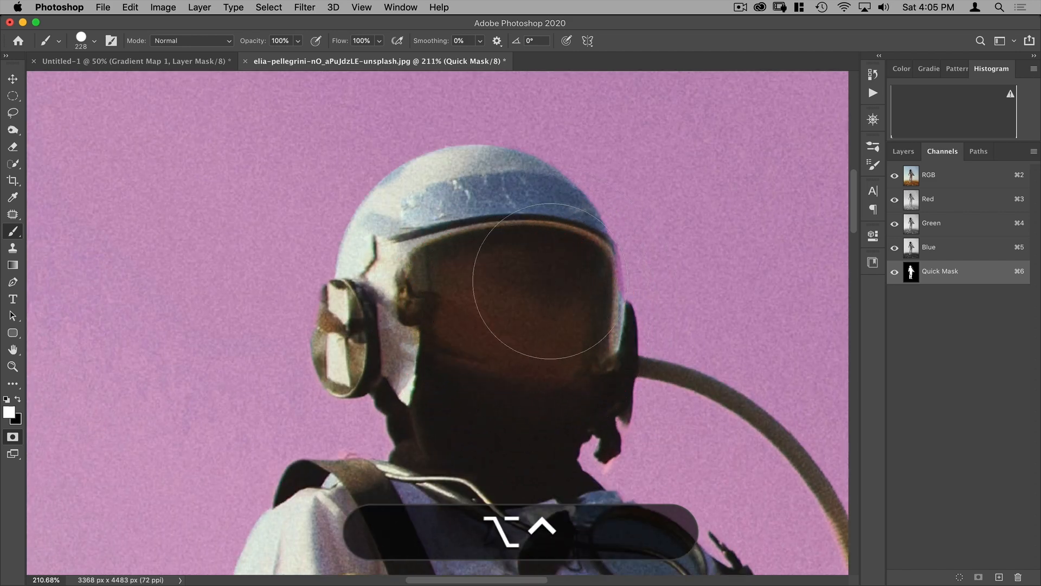
key("ctrl+alt")
left_click_drag(526, 282, 507, 287)
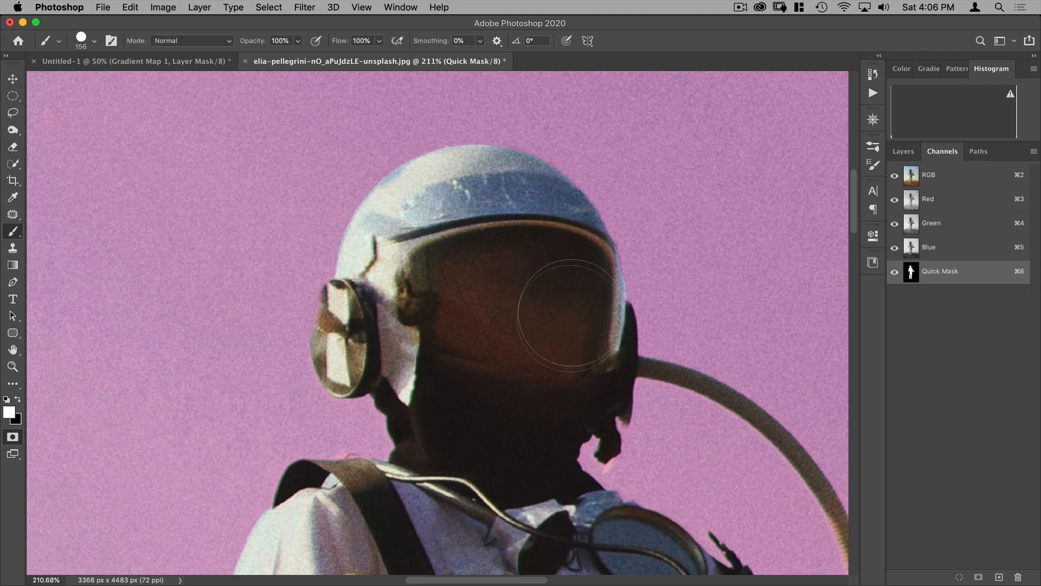
key("ctrl+alt")
left_click_drag(555, 326, 504, 340)
- Inspect the Quick Mask around the hose, cables and far arm, and check the figure as a whole
key("x")
key("space")
left_click_drag(608, 286, 499, 296)
left_click_drag(645, 449, 575, 278)
left_click_drag(596, 407, 570, 233)
left_click_drag(590, 344, 558, 336)
left_click_drag(541, 455, 608, 385)
left_click_drag(617, 264, 629, 434)
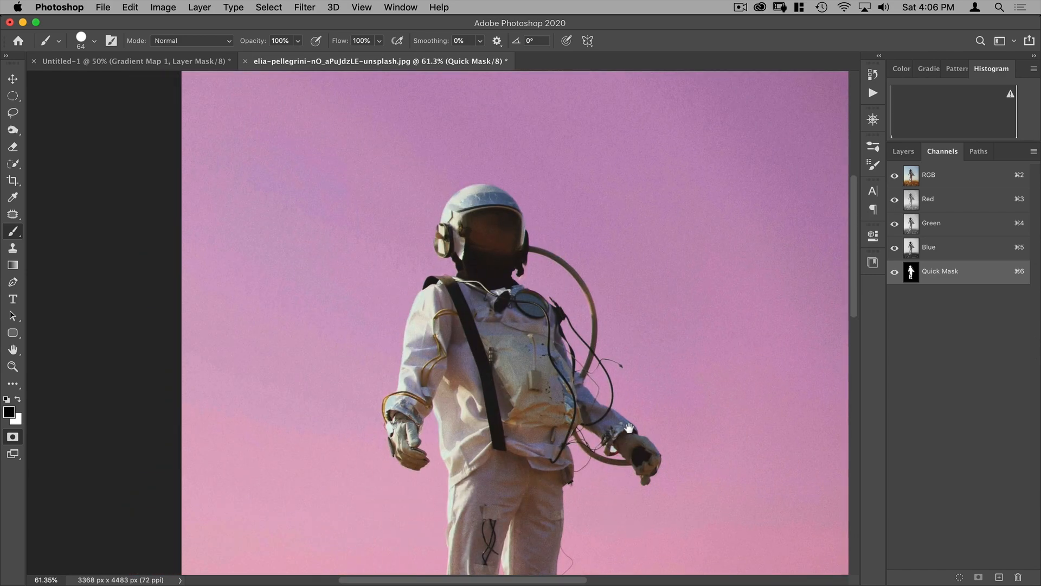
- Turn the Quick Mask back into a selection and apply it as a layer mask on the astronaut photo
key("q")
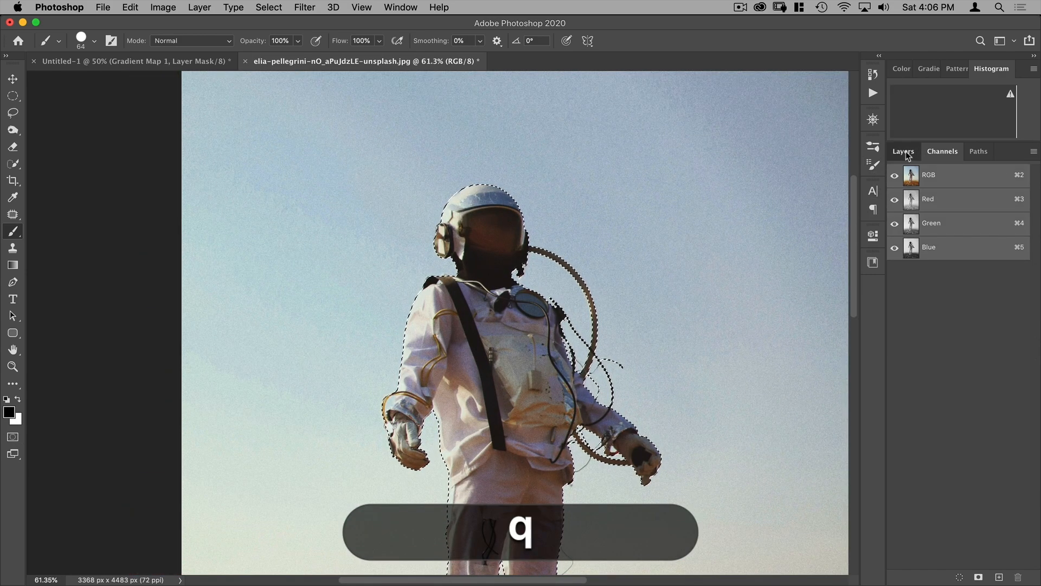
left_click(915, 153)
left_click(947, 578)
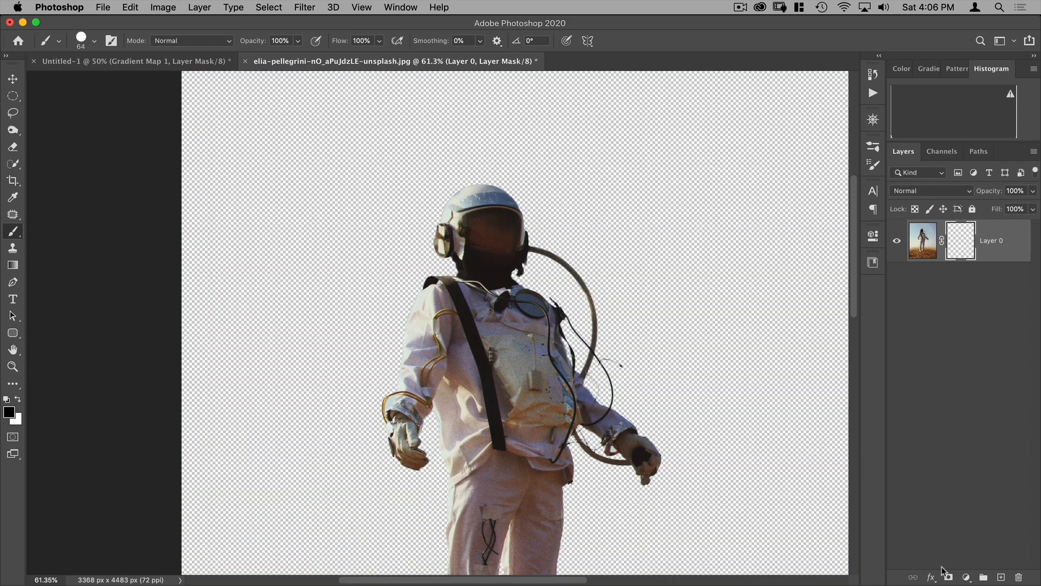
left_click_drag(492, 328, 469, 343)
- Convert the masked astronaut layer to a Smart Object
key("v")
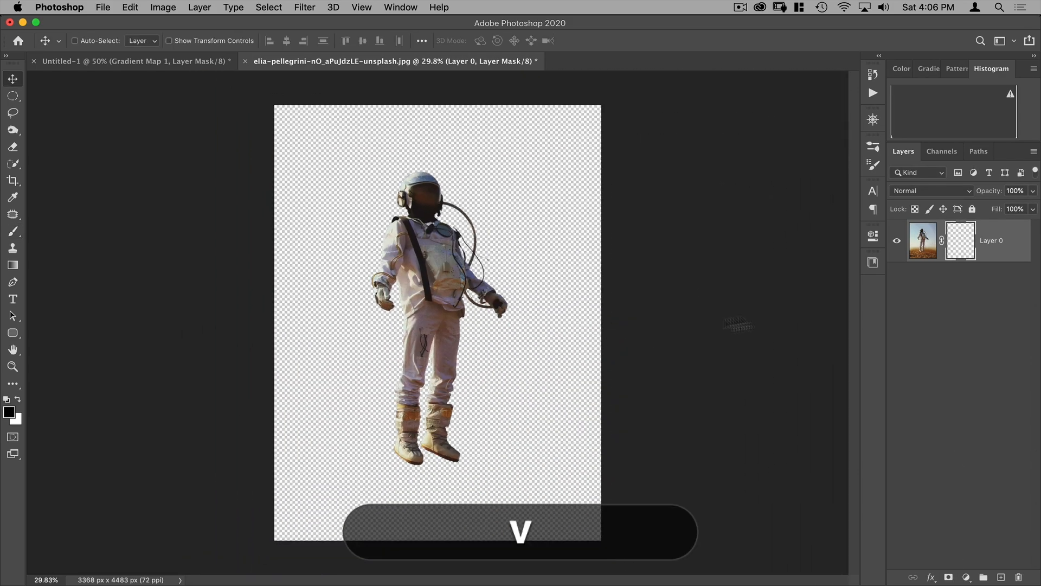
right_click(952, 238)
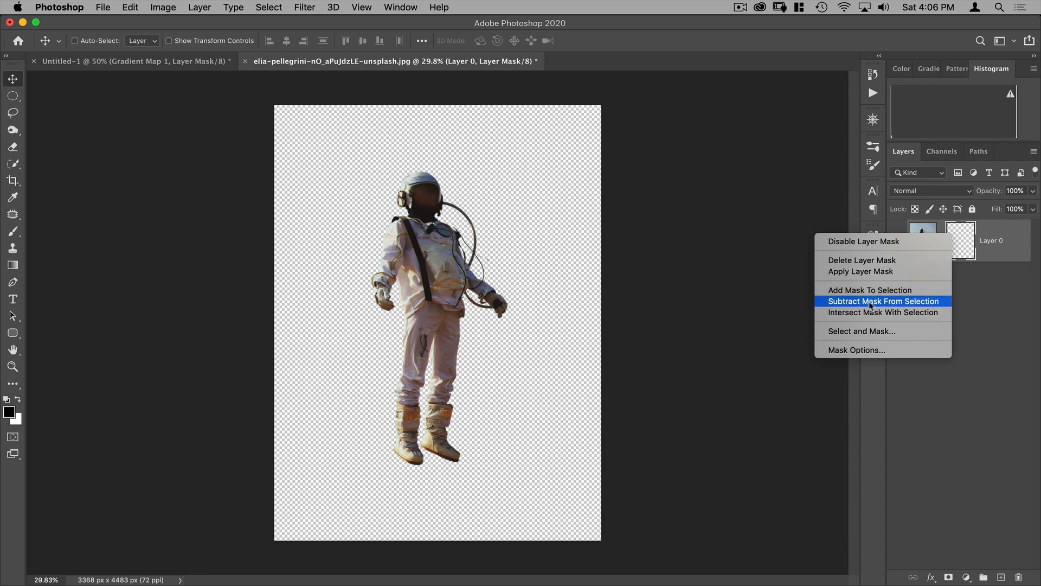
left_click(1009, 249)
right_click(1010, 248)
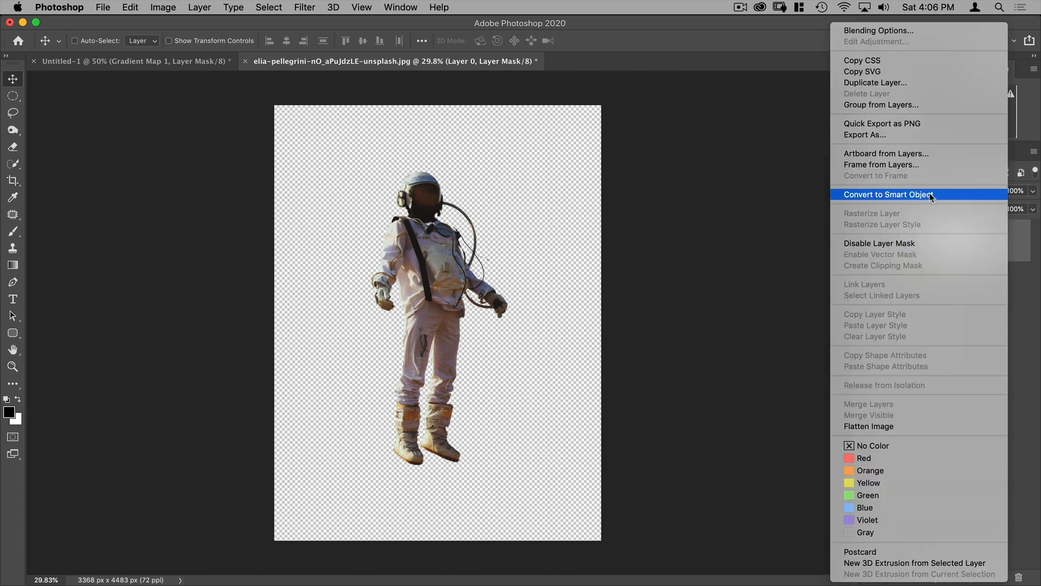
left_click(890, 194)
- Float the astronaut document, copy its layer into the Untitled-1 poster with colour conversion accepted, and centre it over the canvas
left_click_drag(355, 64, 548, 121)
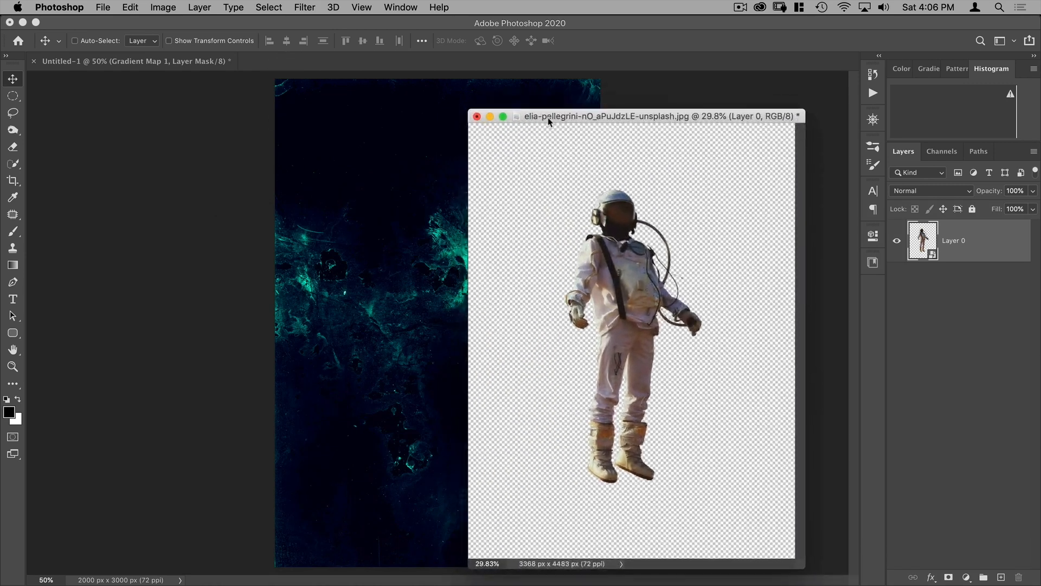
left_click_drag(648, 288, 411, 279)
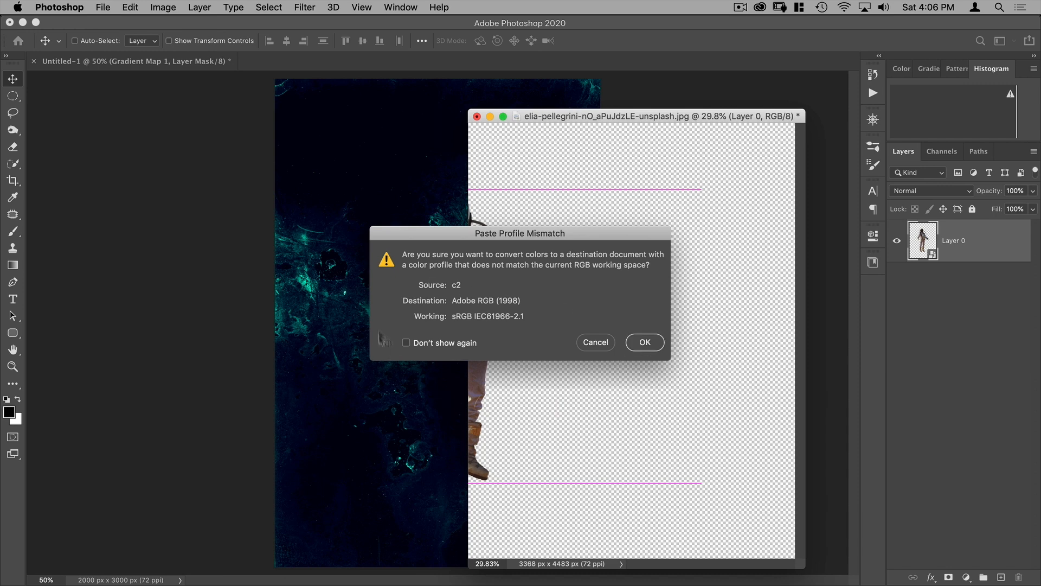
key("Return")
left_click_drag(364, 318, 427, 280)
- Show the guides and scale the astronaut down to 39.75%, placing it between the middle and lower horizontal guides
key("super+semicolon")
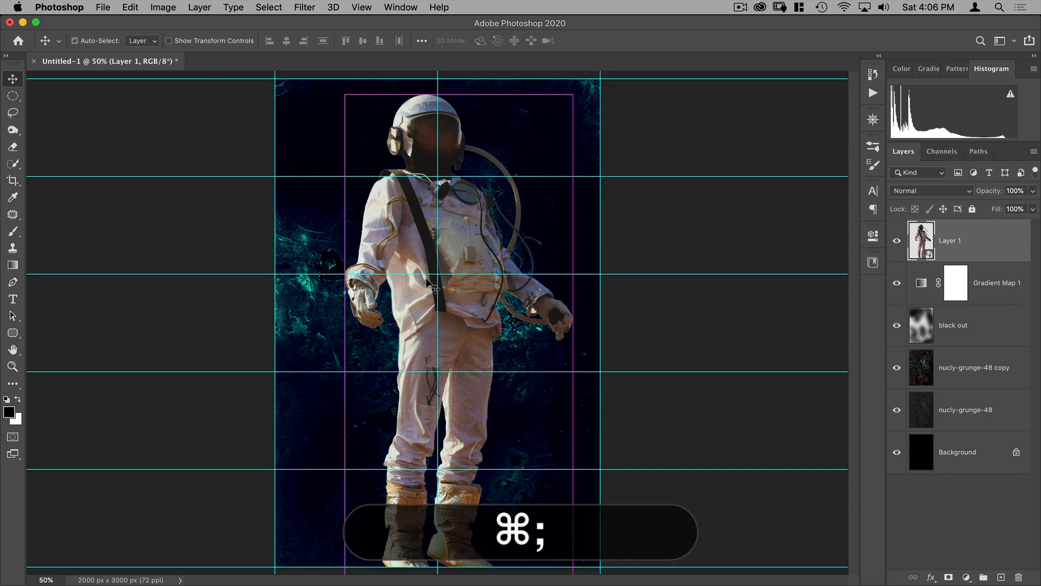
key("super+t")
left_click_drag(574, 95, 480, 247)
left_click_drag(480, 293, 461, 345)
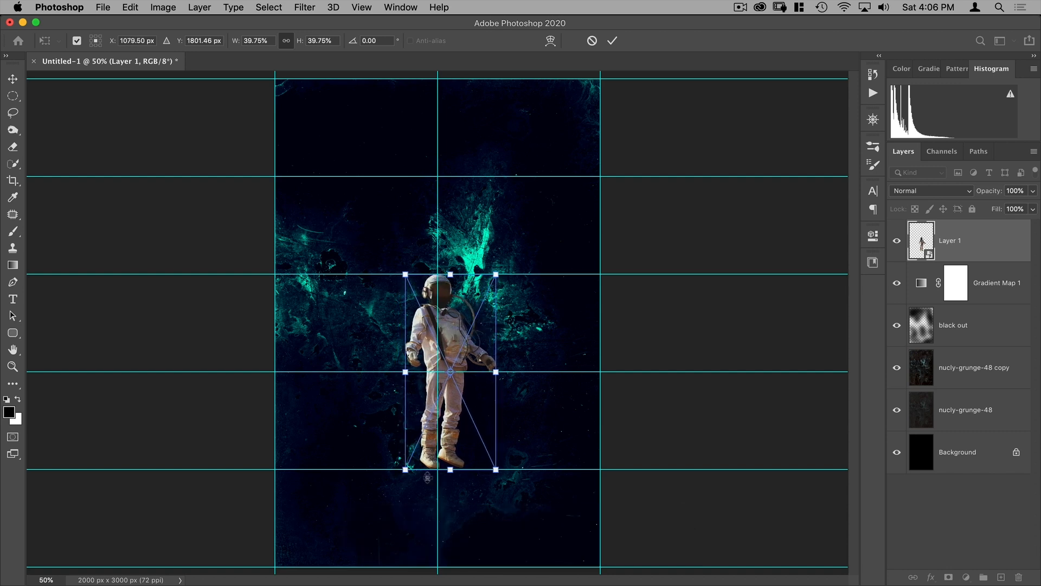
- Move the transform's reference point onto the helmet, then scale the astronaut to 45.85% and rotate it 3.89° around that point
left_click_drag(455, 373, 442, 276)
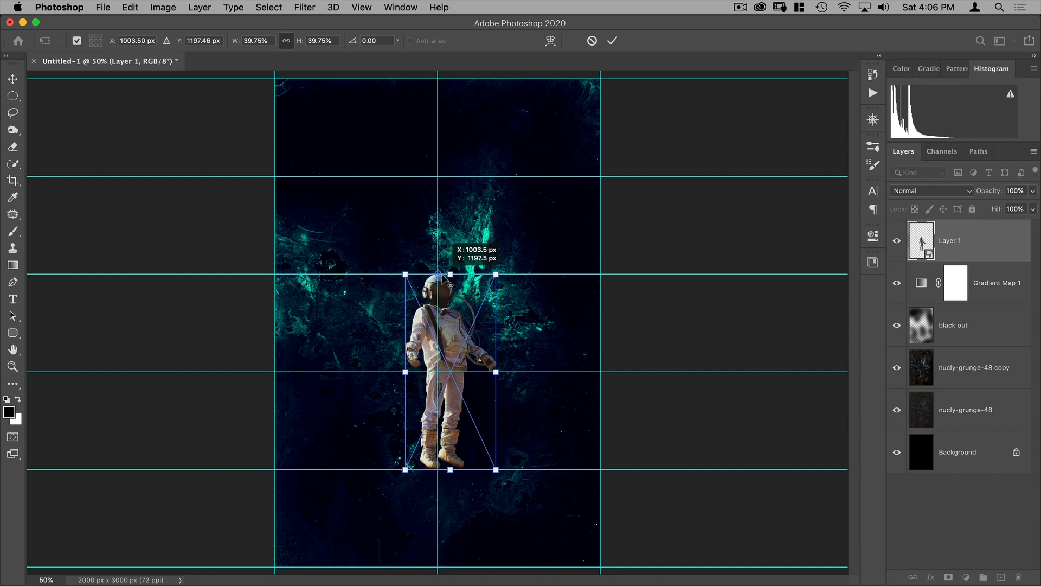
left_click_drag(406, 469, 395, 500)
left_click_drag(521, 491, 512, 517)
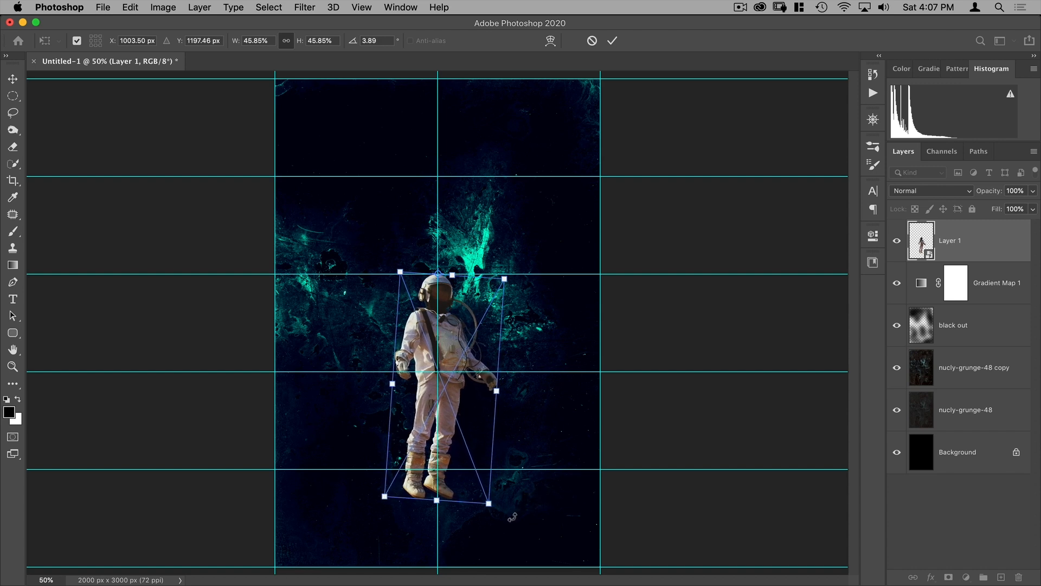
left_click(612, 44)
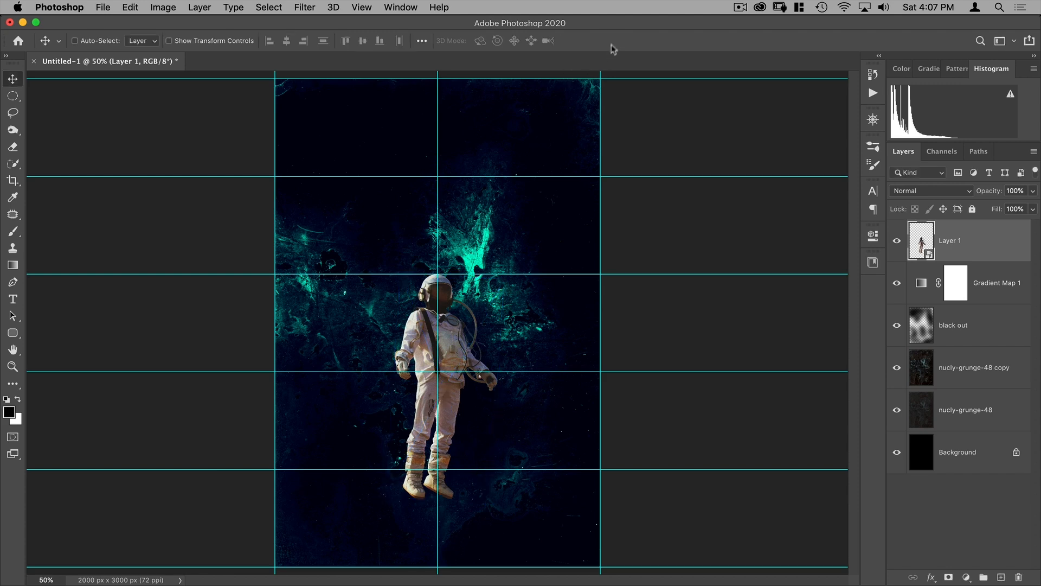
- Open the CzSoJM4OuO8 Unsplash JPEG from the assets folder
left_click(103, 7)
left_click(327, 153)
key("super+o")
double_click(308, 86)
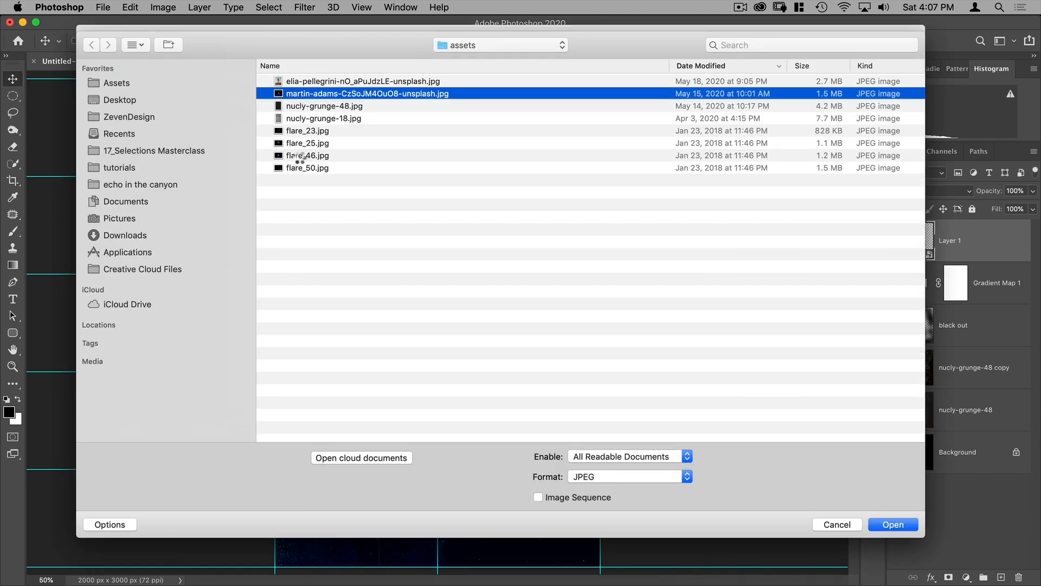
- Draw a circular marquee selection from the centre of the red moon, sized to its outline
left_click(13, 96)
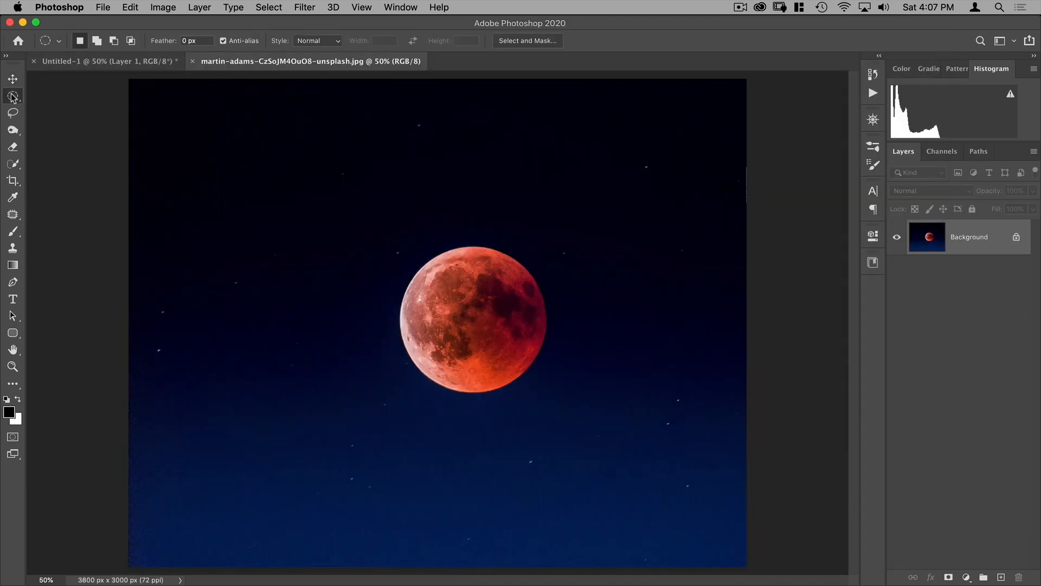
left_click_drag(471, 320, 545, 192)
key("shift")
left_click_drag(495, 282, 496, 284)
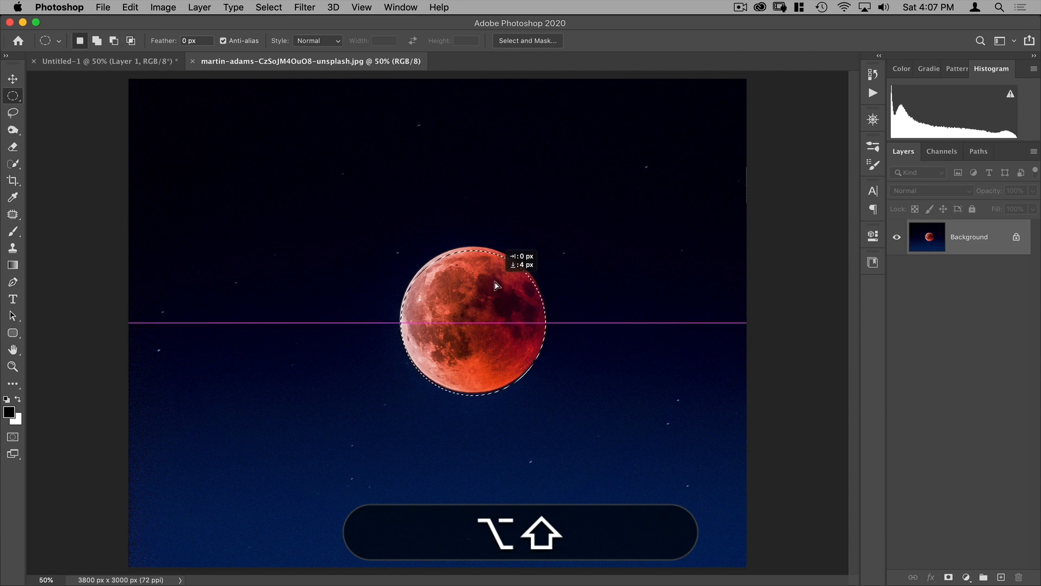
- Nudge the circular selection until it lines up exactly with the moon's edge
left_click_drag(456, 333, 491, 309)
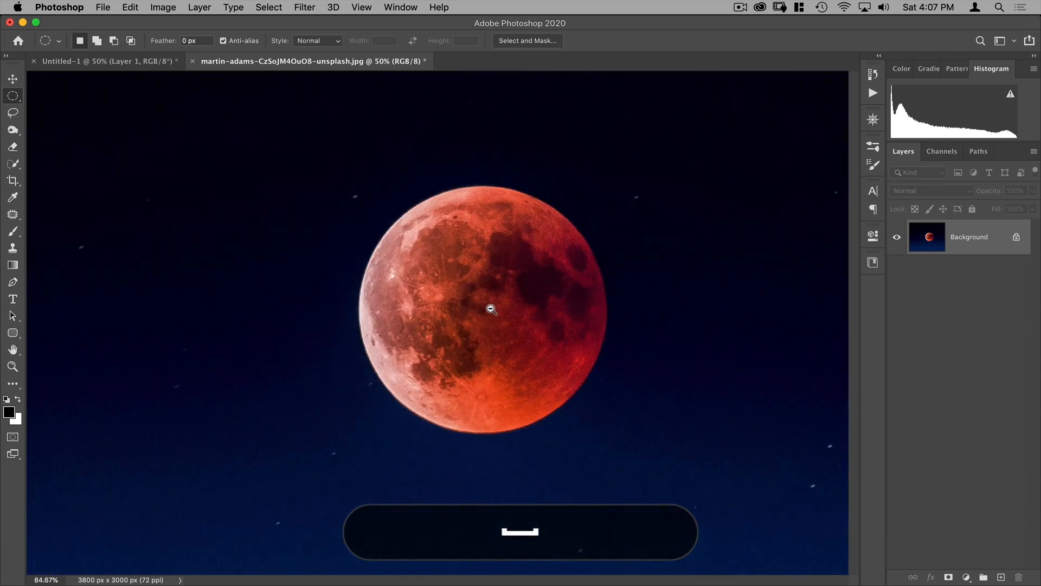
key("Up")
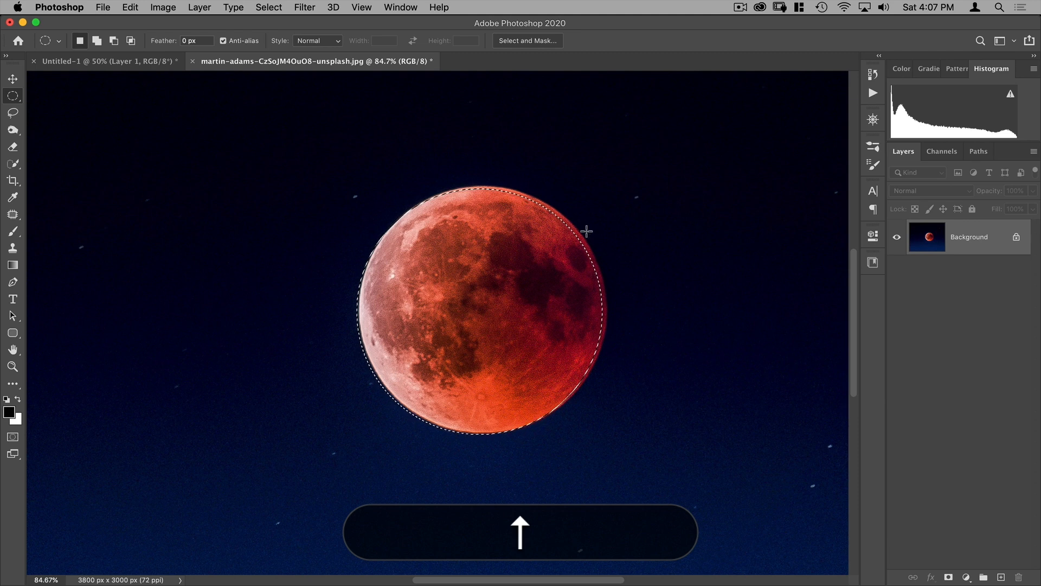
key("Right")
key("Right")
key("Right")
key("Right")
key("Up")
key("Right")
key("Down")
key("Left")
key("Right")
key("Down")
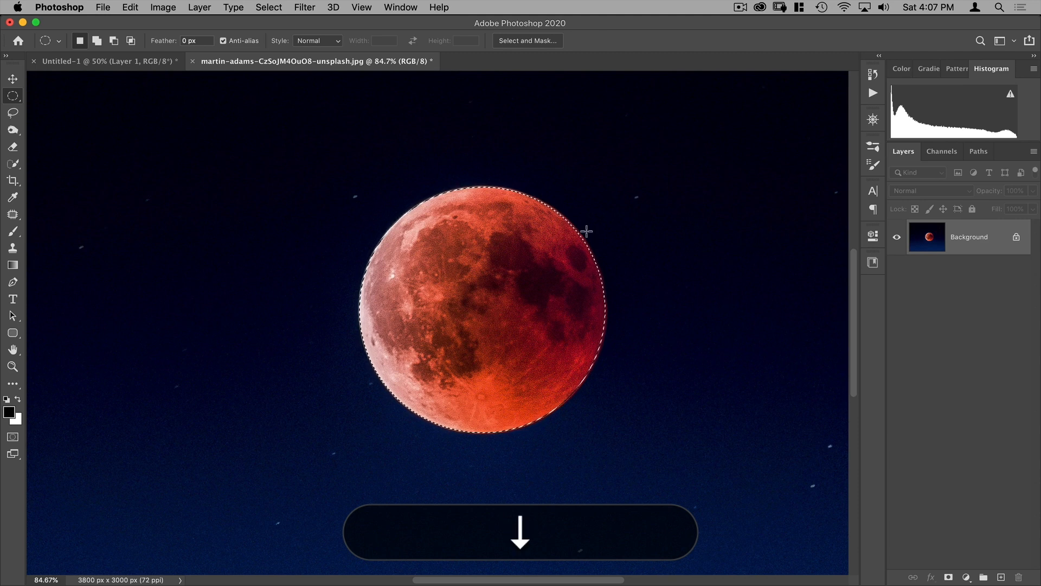
key("space")
left_click(488, 305, "alt")
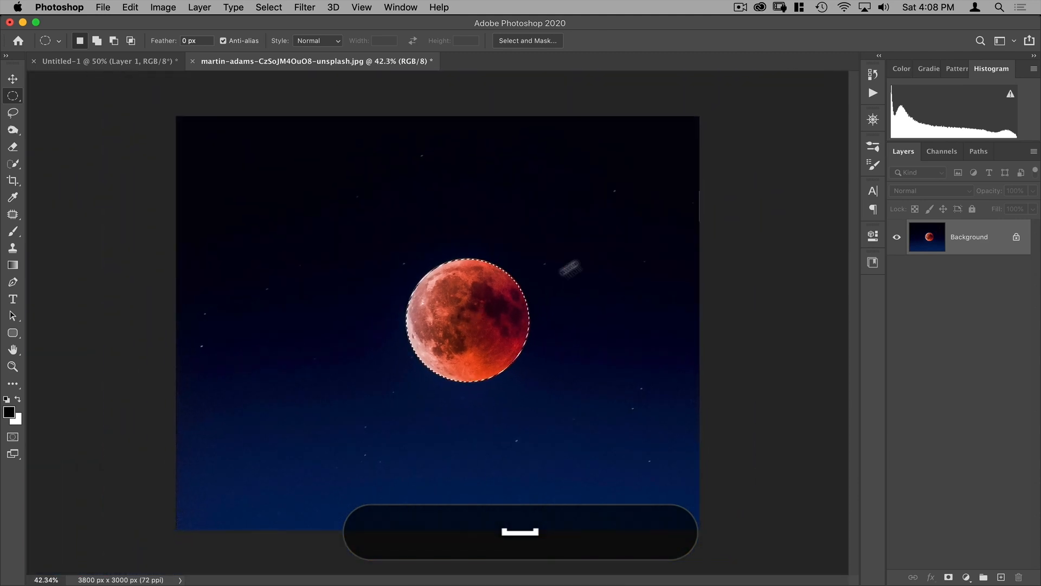
- Copy the selected moon and paste it into the Untitled-1 poster, accepting the colour profile conversion
key("super+c")
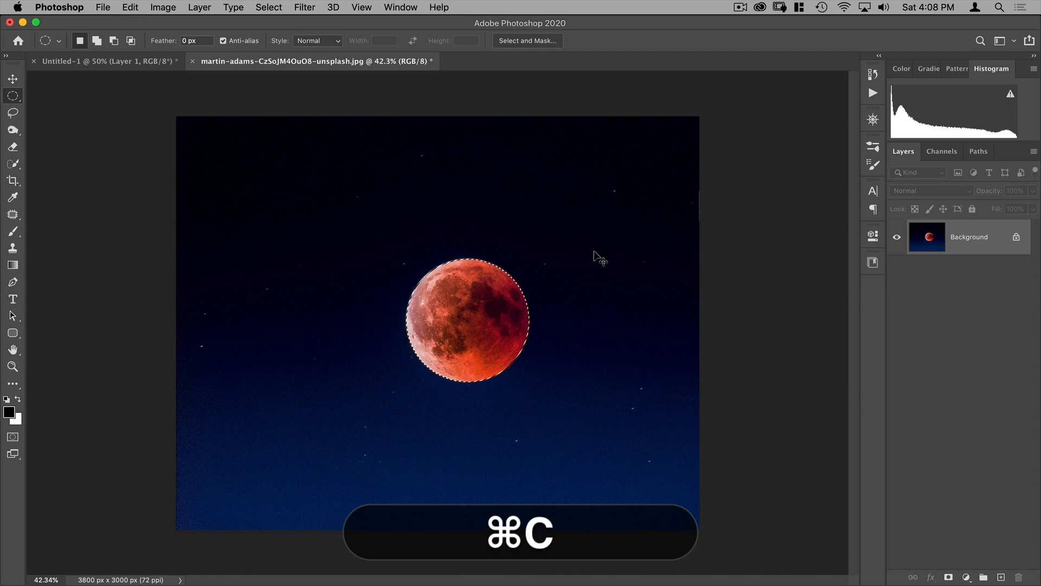
left_click(148, 63)
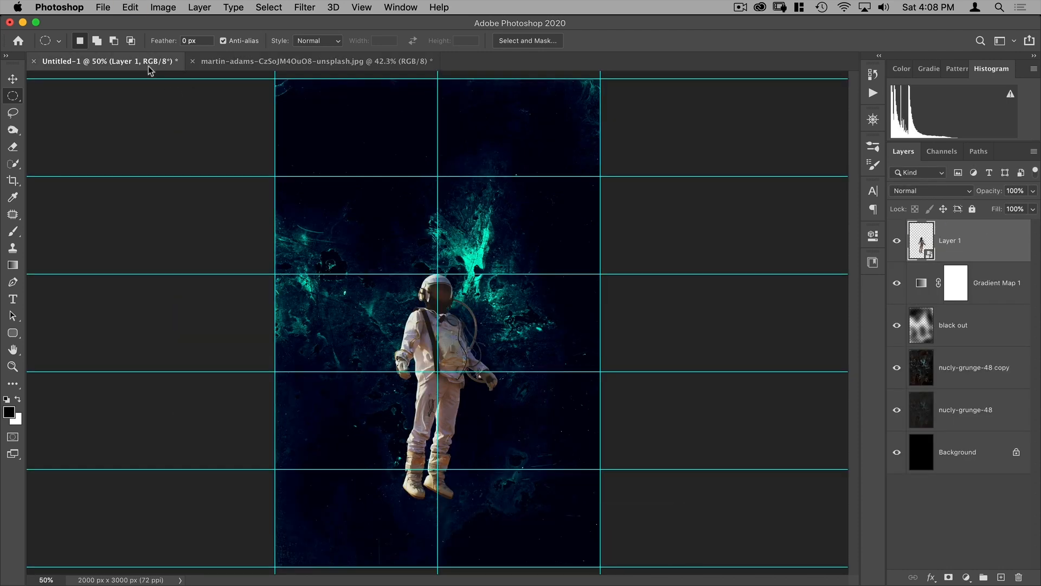
left_click(312, 64)
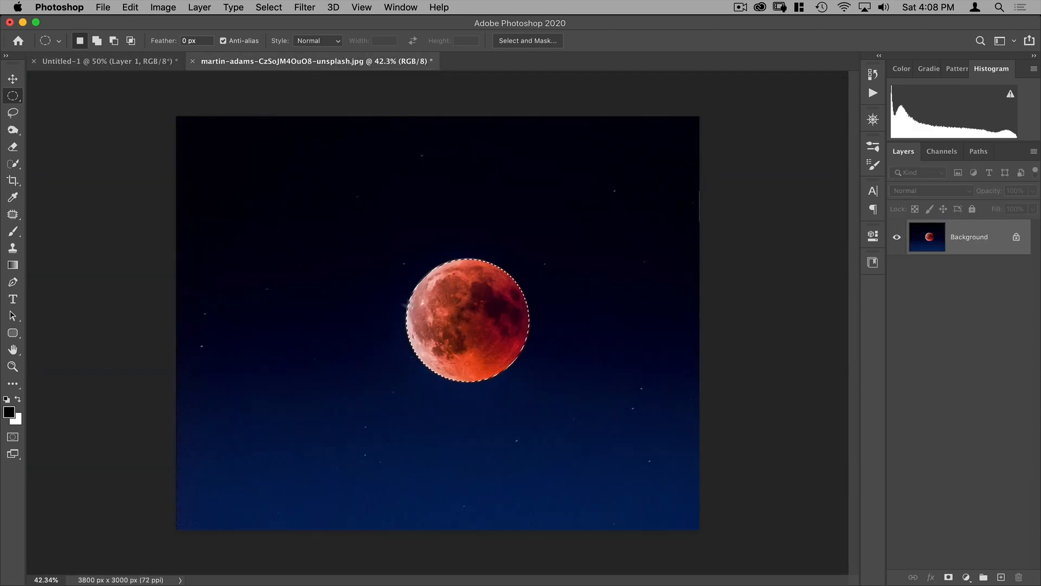
key("super+c")
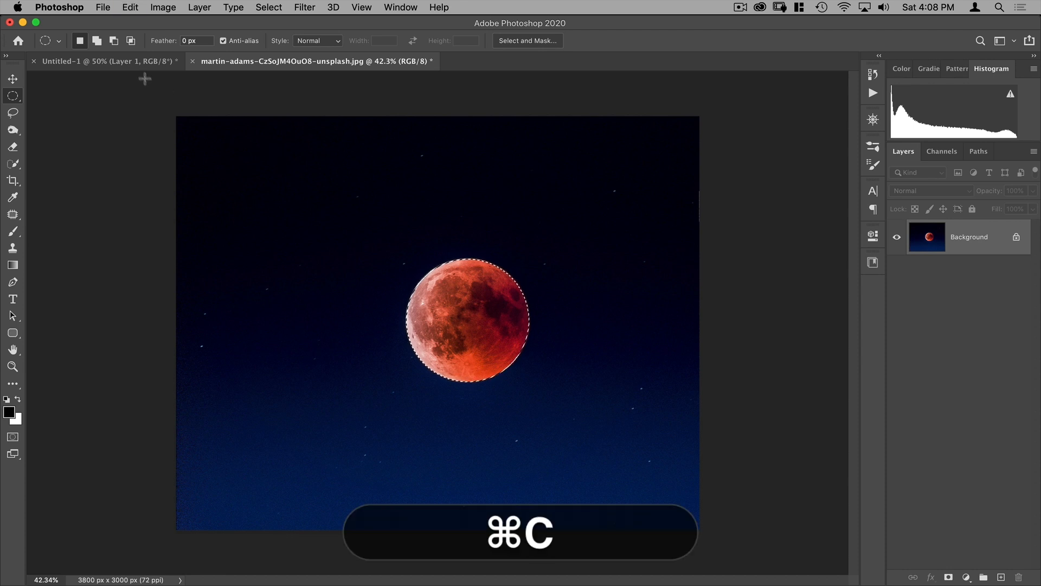
left_click(148, 61)
key("super+v")
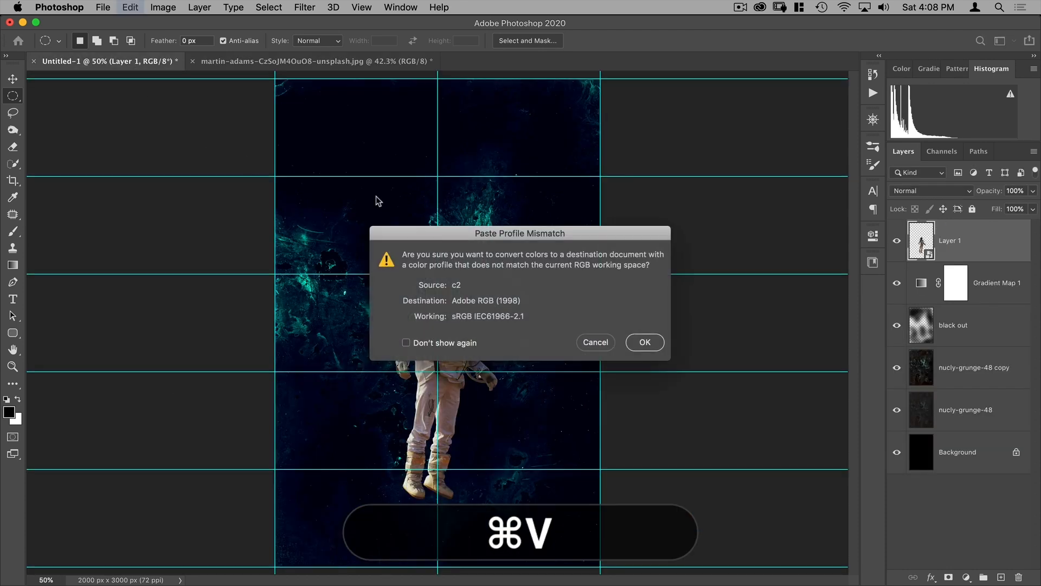
left_click(643, 342)
- Move the pasted moon to the poster's lower-left area beside the astronaut's boots and convert its layer to a Smart Object
key("v")
left_click_drag(476, 323, 393, 476)
right_click(970, 242)
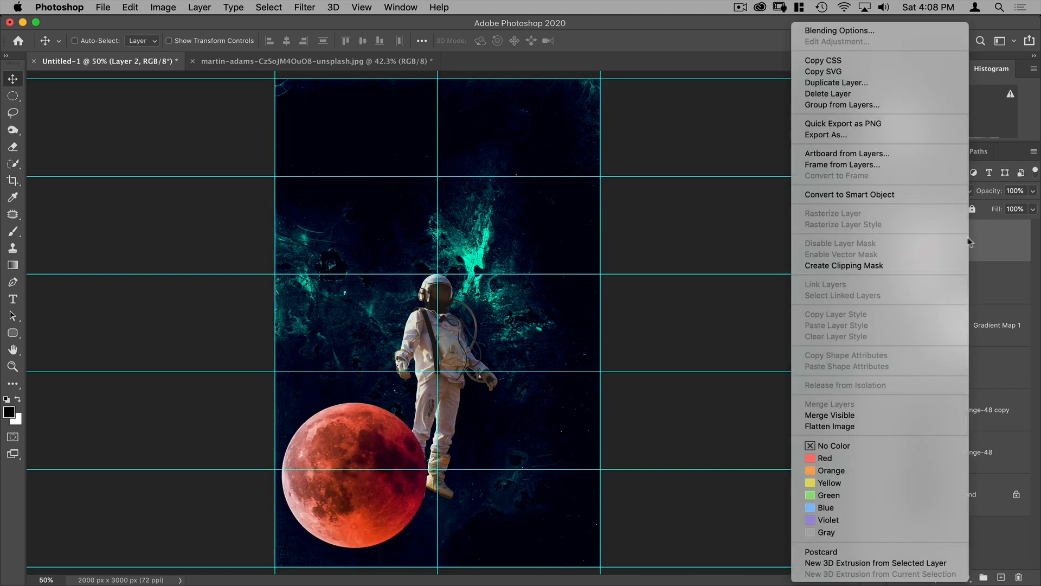
left_click(839, 194)
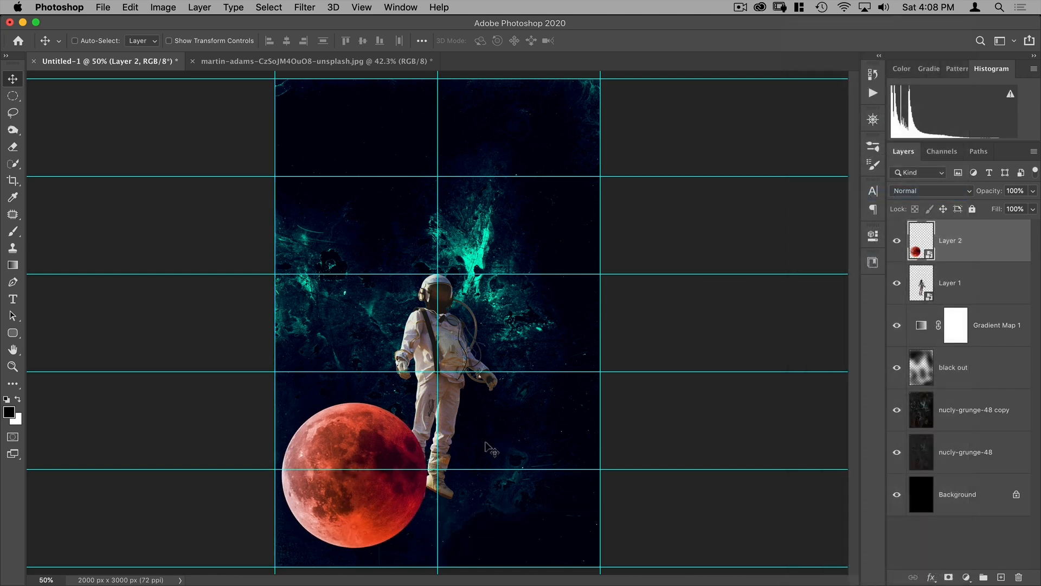
- Scale the moon down to 42.15% and place a duplicate of it in the poster's upper-right area on the upper horizontal guide
key("super+t")
left_click_drag(429, 402, 527, 181)
key("Return")
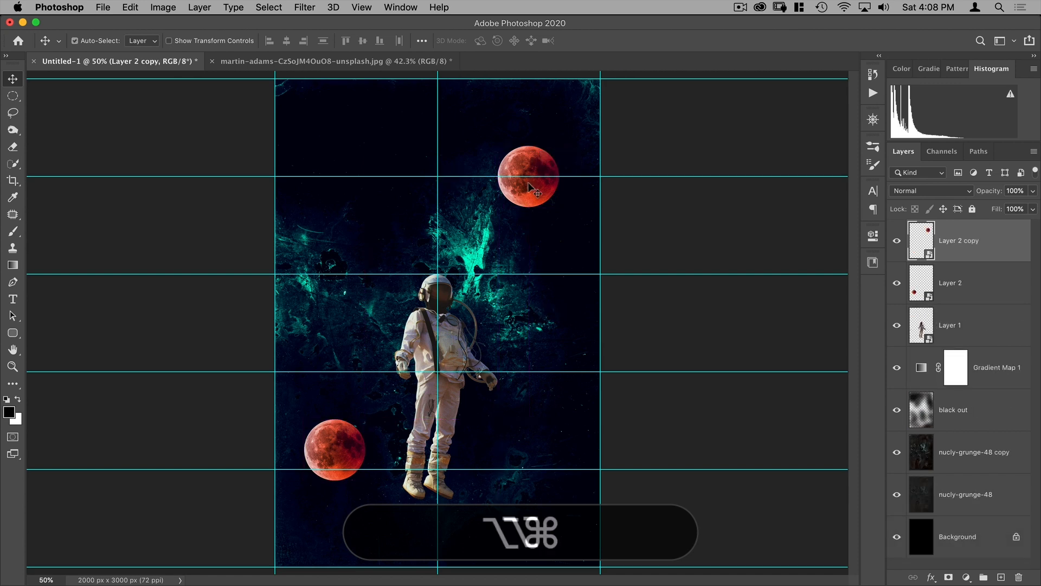
- Scale the upper moon copy to 17.94%, flip it vertically and rotate it to 87.94°
key("alt+super+t")
left_click_drag(558, 146, 563, 174)
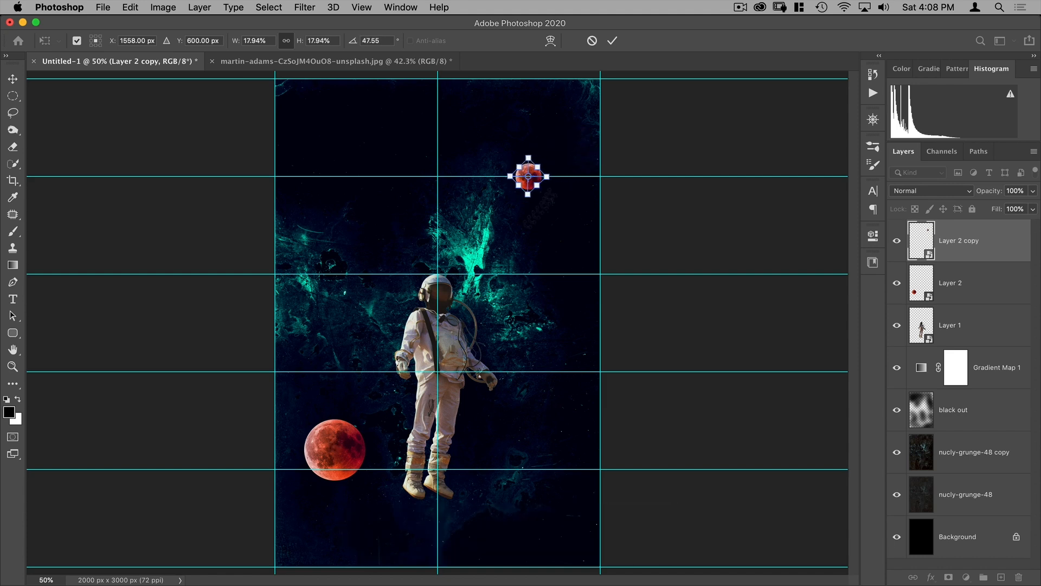
right_click(532, 153)
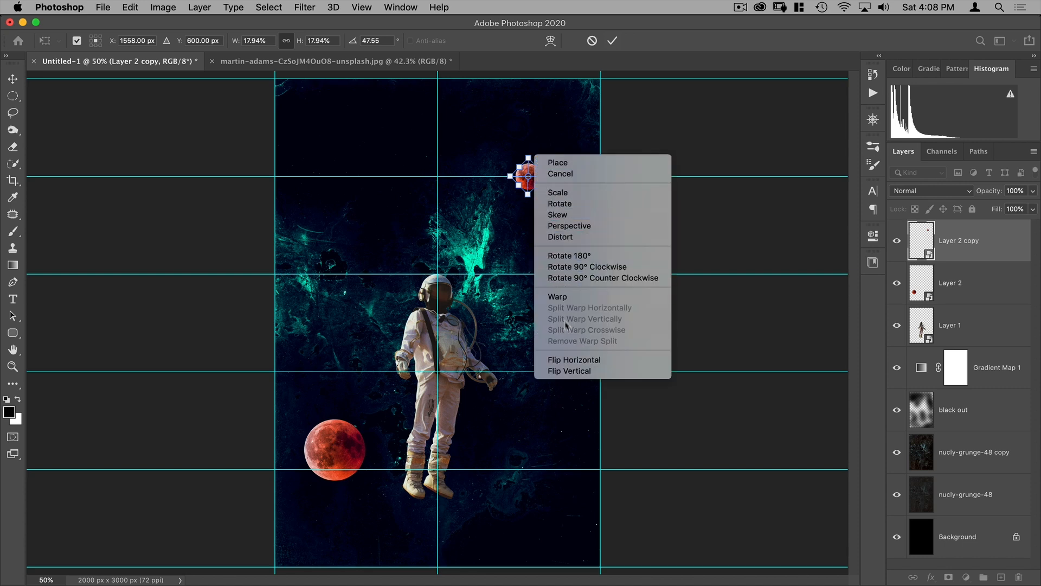
left_click(575, 371)
left_click_drag(562, 174, 559, 147)
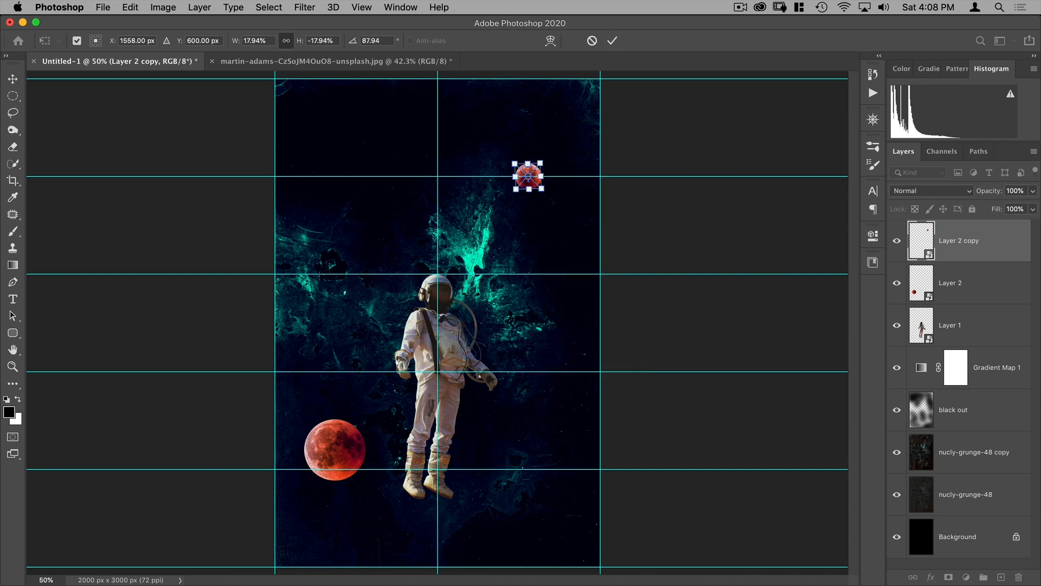
left_click(612, 41)
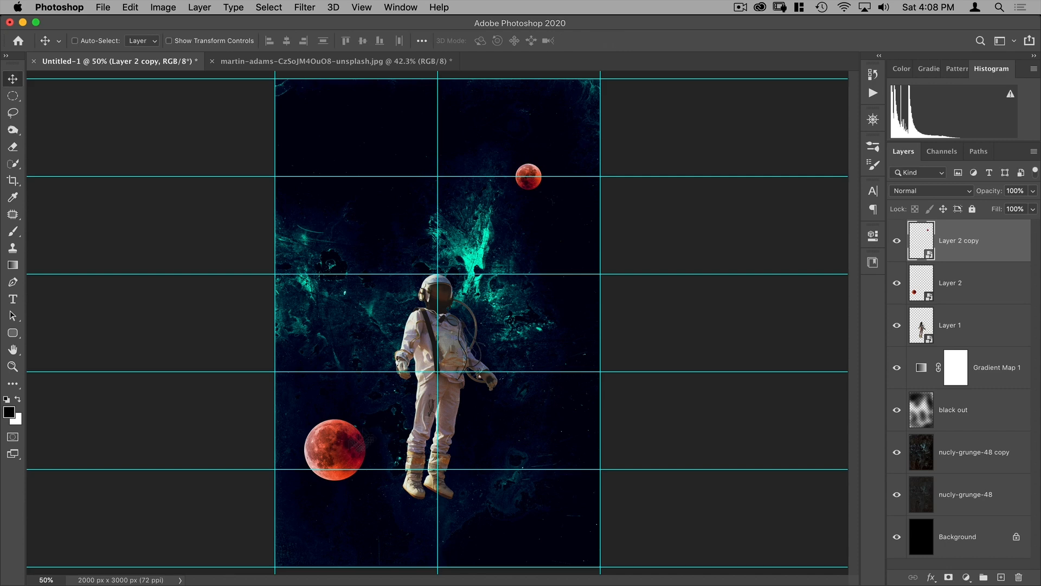
- Apply a Hue/Saturation adjustment with Hue -50 to the small upper moon
key("super")
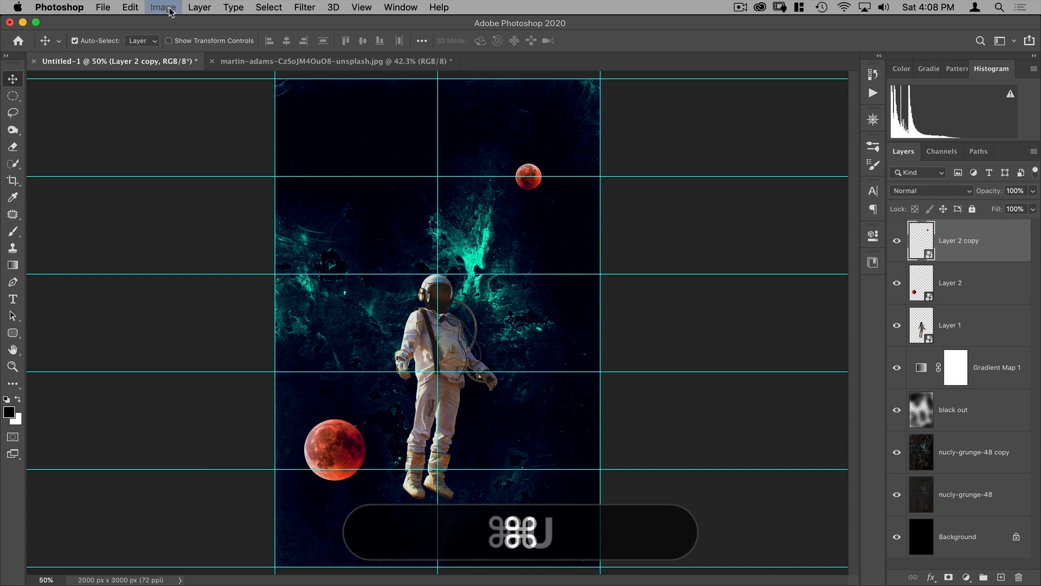
key("super+u")
left_click_drag(543, 132, 703, 159)
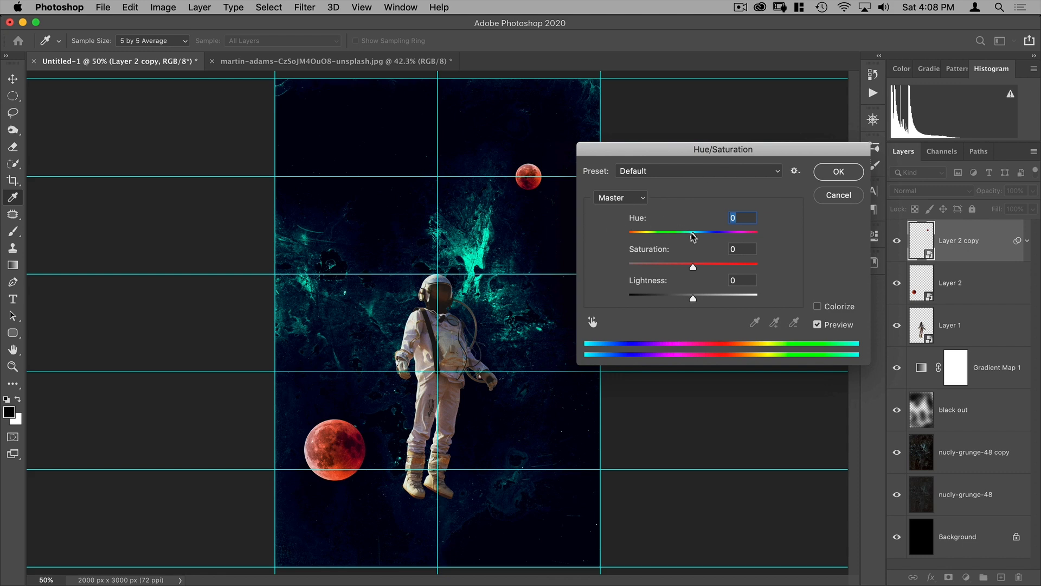
left_click_drag(679, 241, 669, 243)
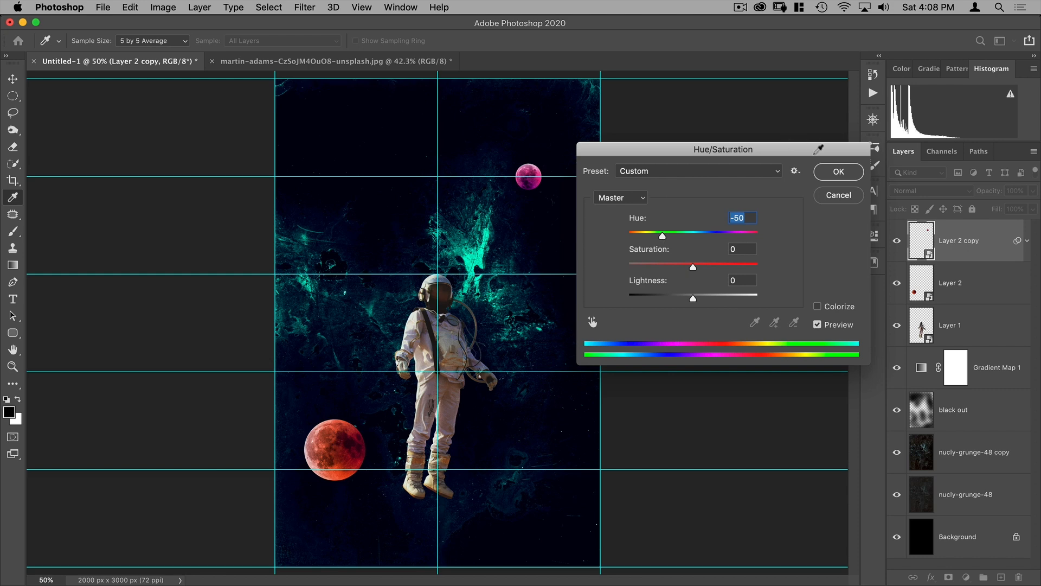
left_click(839, 172)
- Rotate the large moon on Layer 2 by 67.09°
left_click(945, 336)
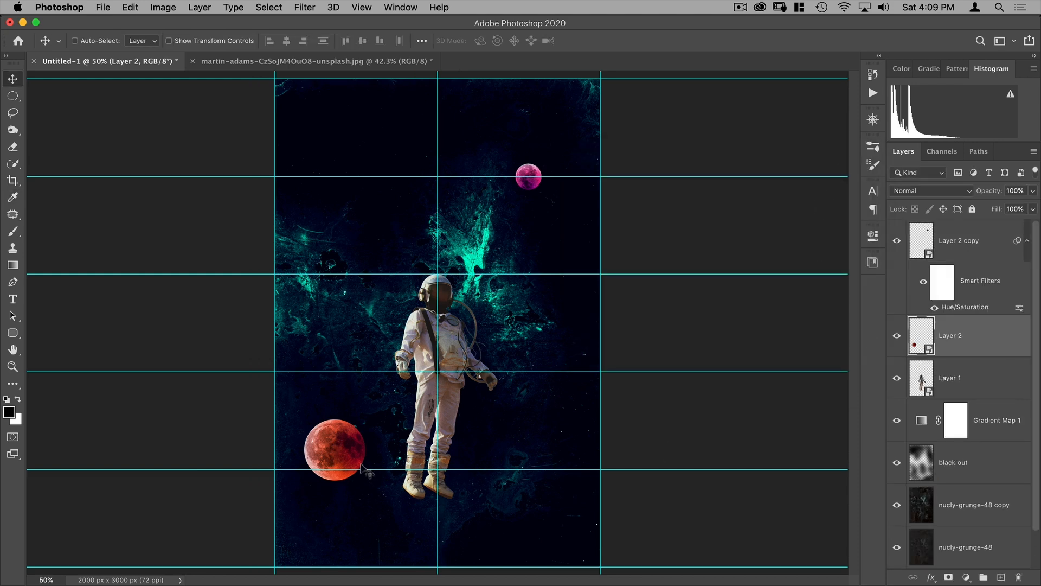
key("super+t")
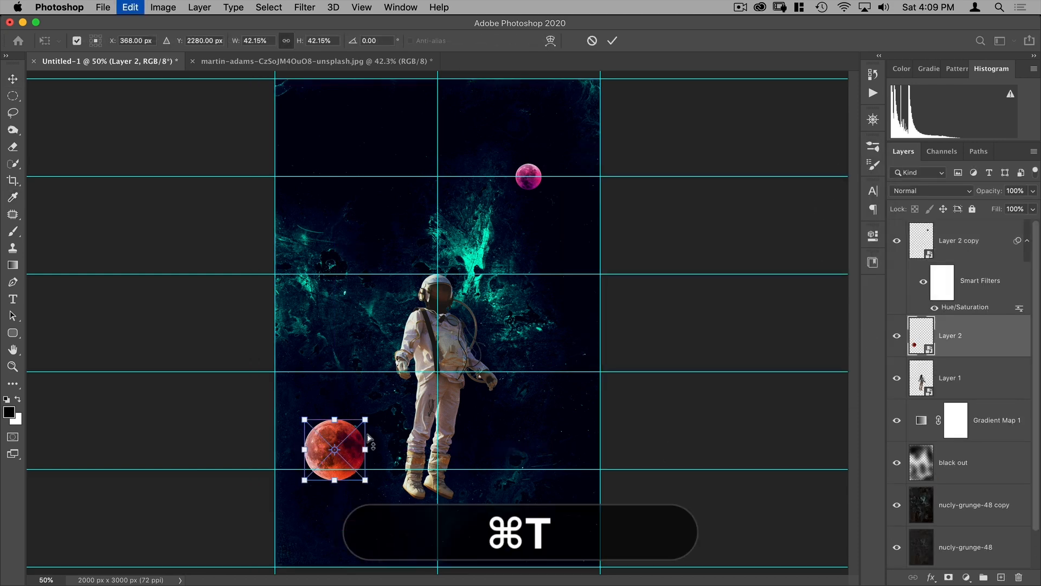
left_click_drag(374, 401, 384, 459)
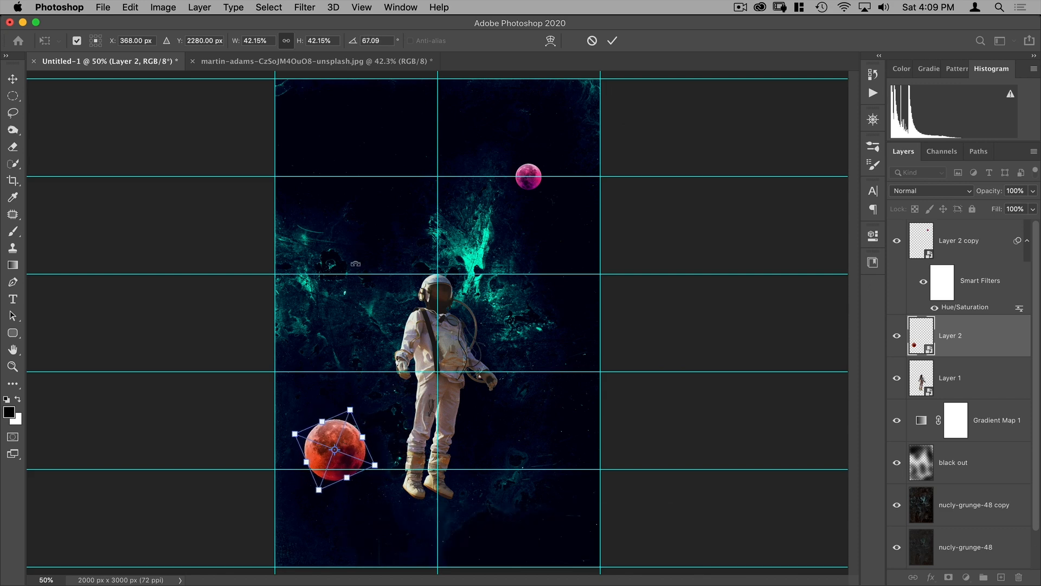
left_click(612, 40)
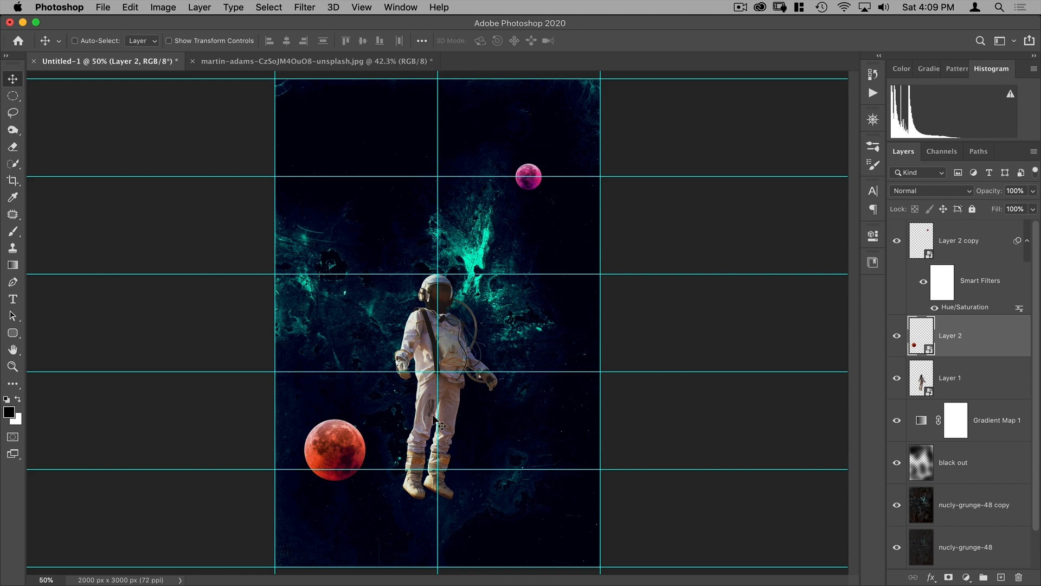
- Apply Curves to the large moon, raising the Red channel's black point to input 5, output 69
key("super")
key("super+m")
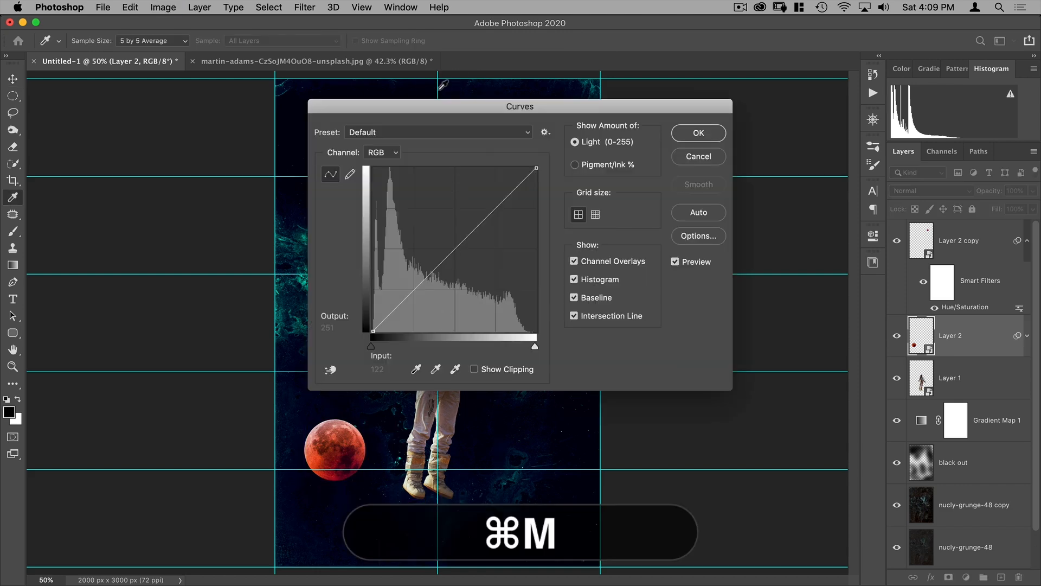
left_click_drag(441, 100, 612, 110)
left_click(553, 163)
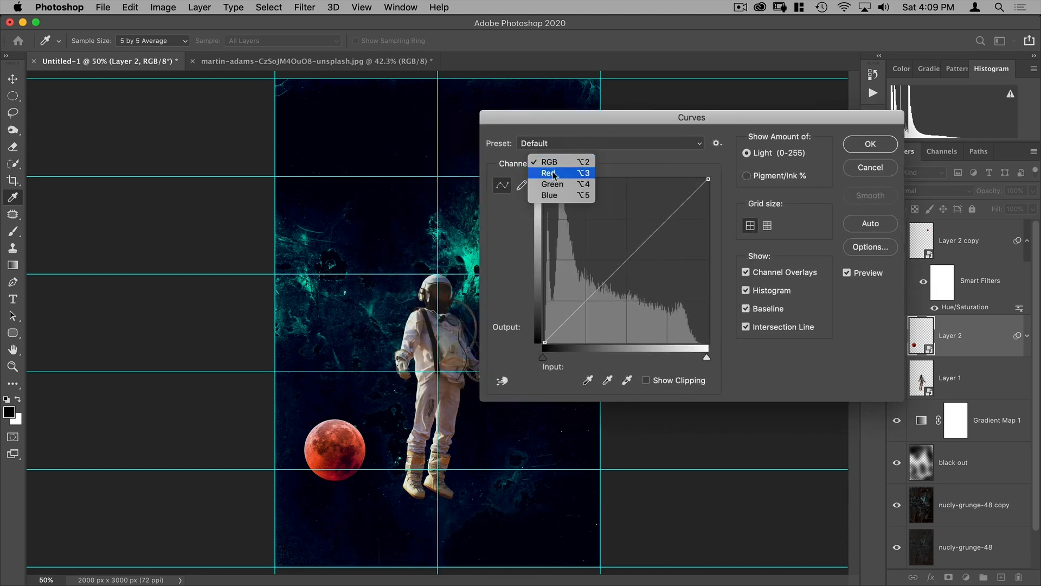
left_click(556, 174)
left_click(545, 335)
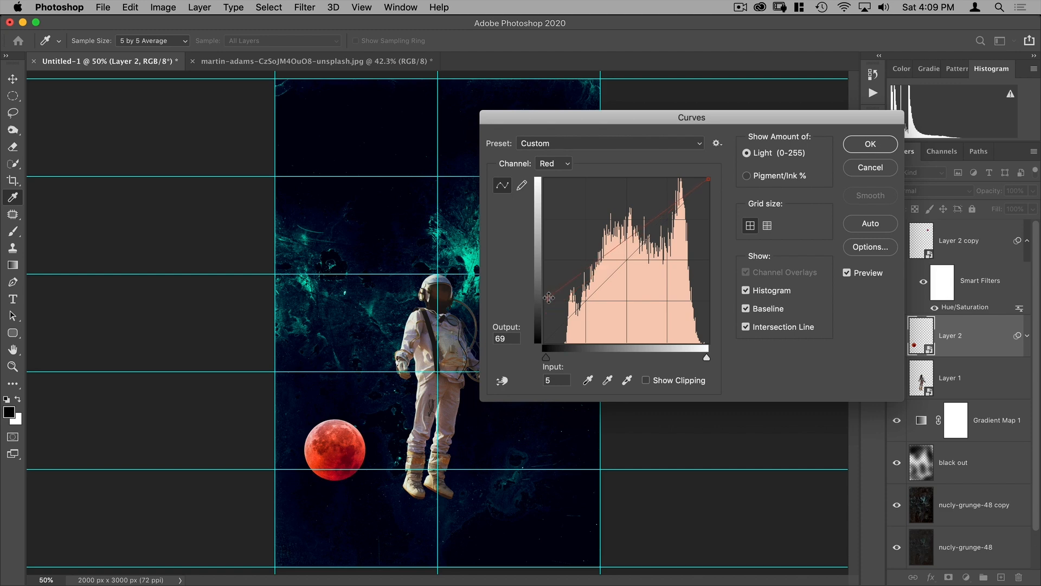
left_click(868, 147)
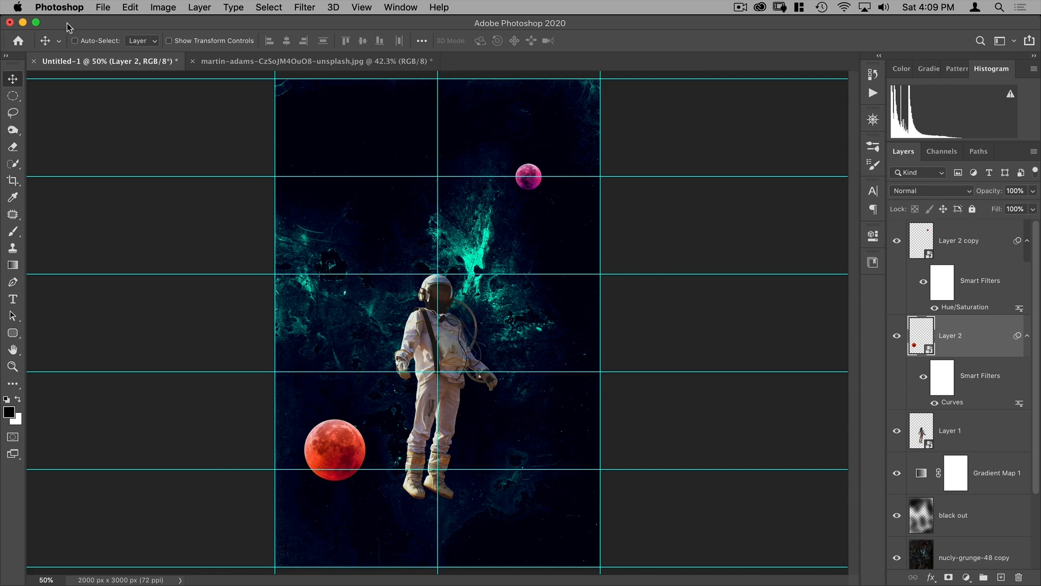
- Place flare_23.jpg from the assets folder as an embedded image and scale it from its centre to 207.12%
left_click(103, 8)
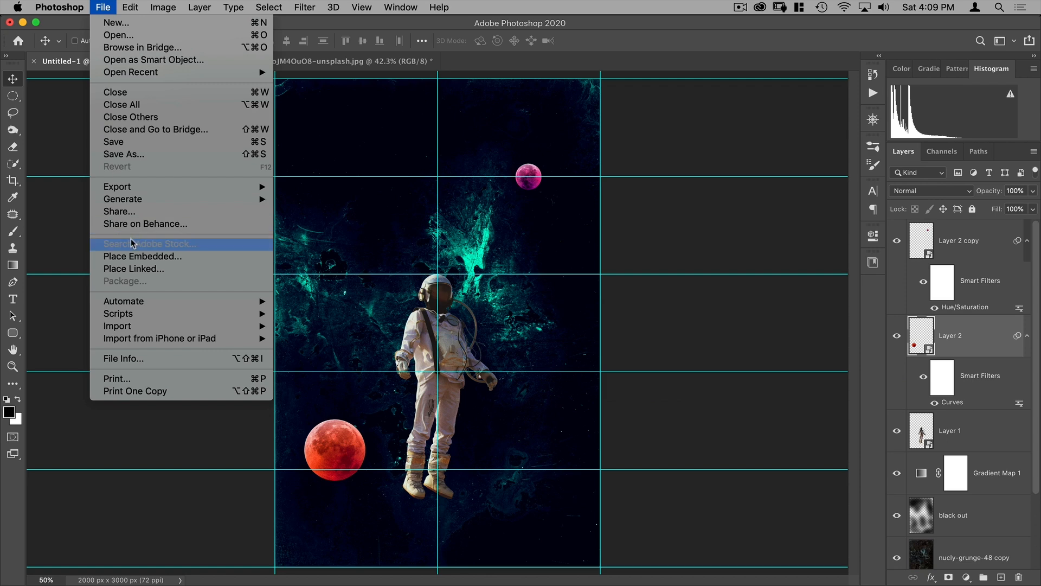
left_click(132, 257)
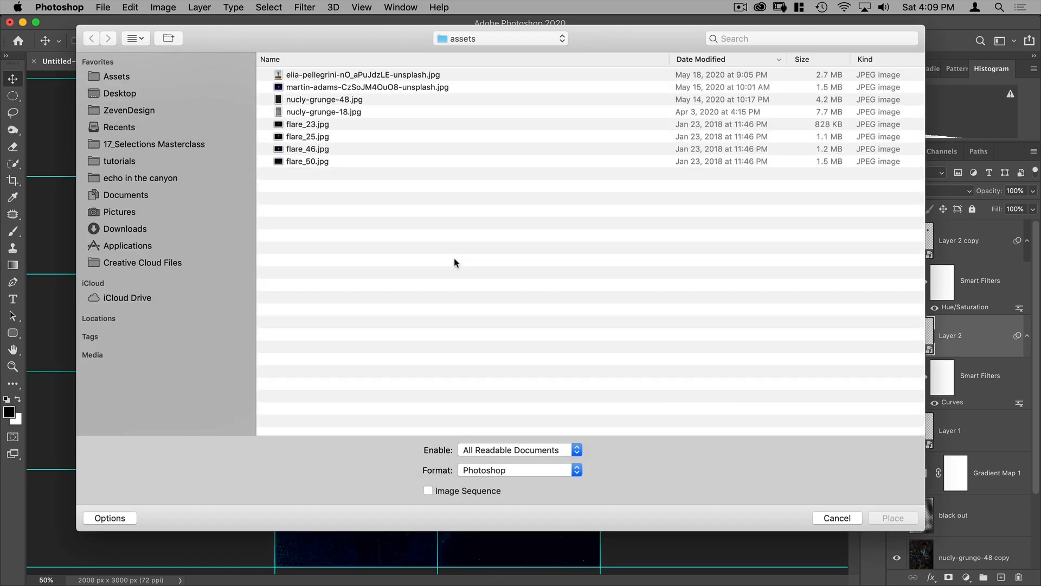
double_click(305, 125)
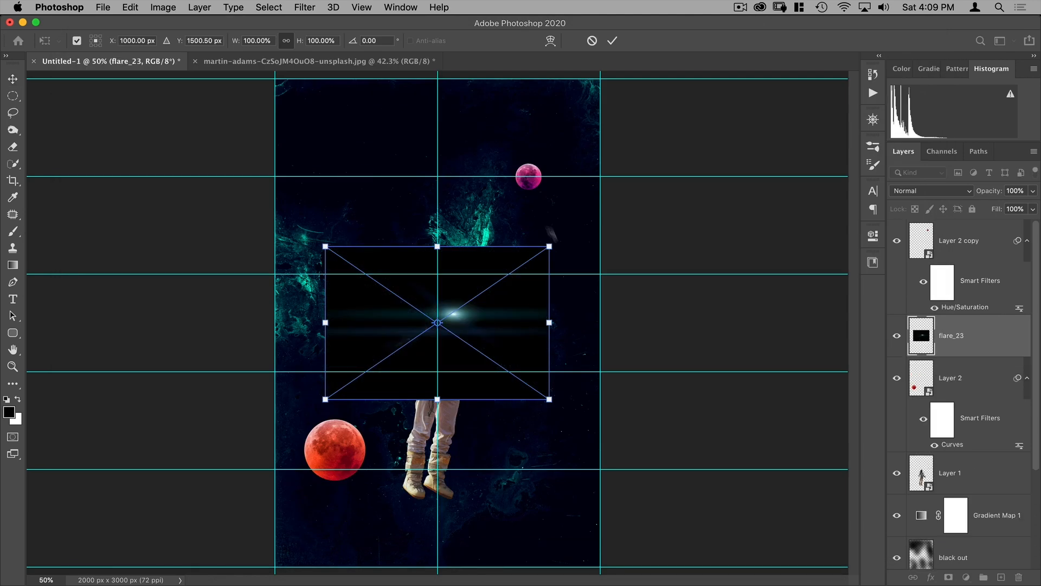
key("alt")
left_click_drag(549, 246, 639, 171)
left_click_drag(654, 163, 664, 157)
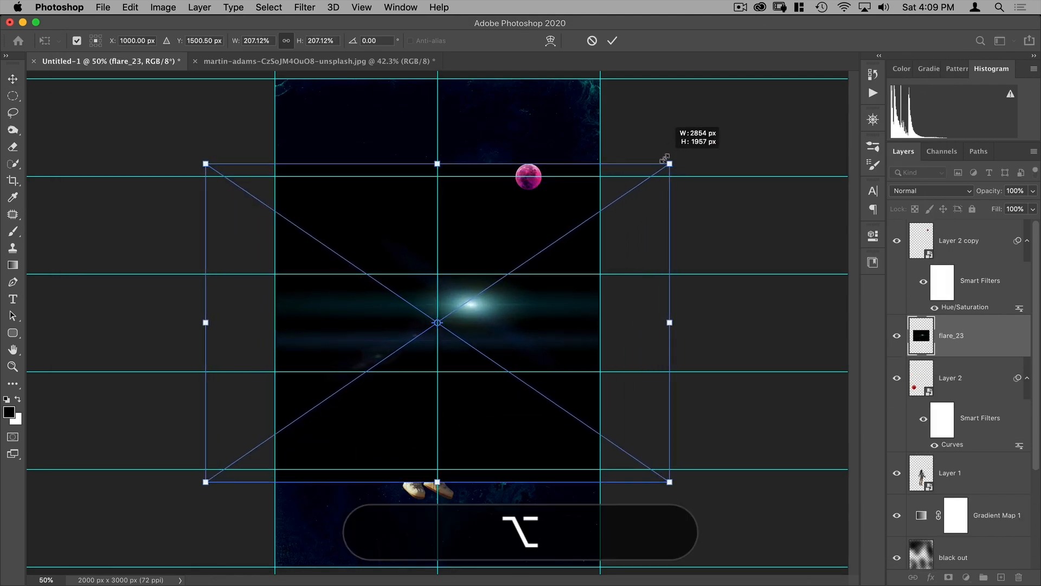
left_click(612, 40)
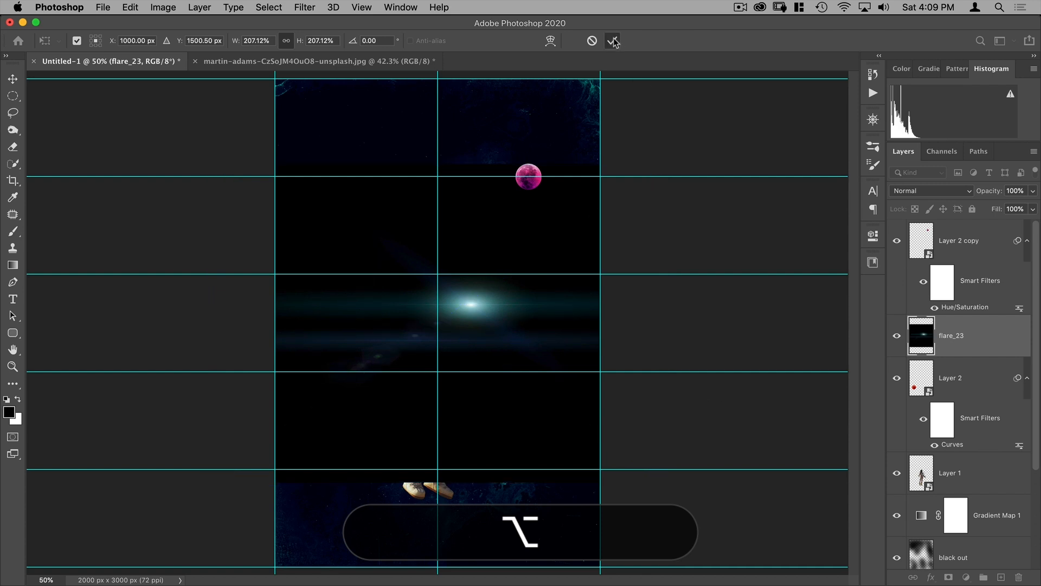
- Set the flare_23 layer's blend mode to Screen and move the flare's bright centre onto the top of the astronaut's helmet
left_click(917, 190)
left_click(903, 282)
left_click_drag(510, 385, 496, 366)
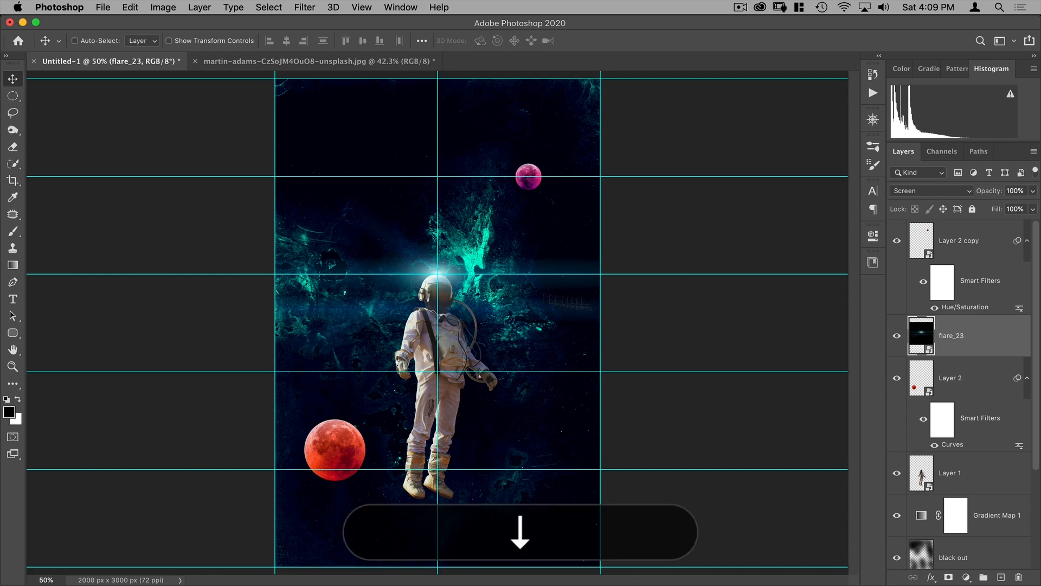
- Place flare_25.jpg from the assets folder as an embedded image and scale it from its centre to 300.83%
left_click(102, 7)
left_click(139, 256)
left_click(320, 138)
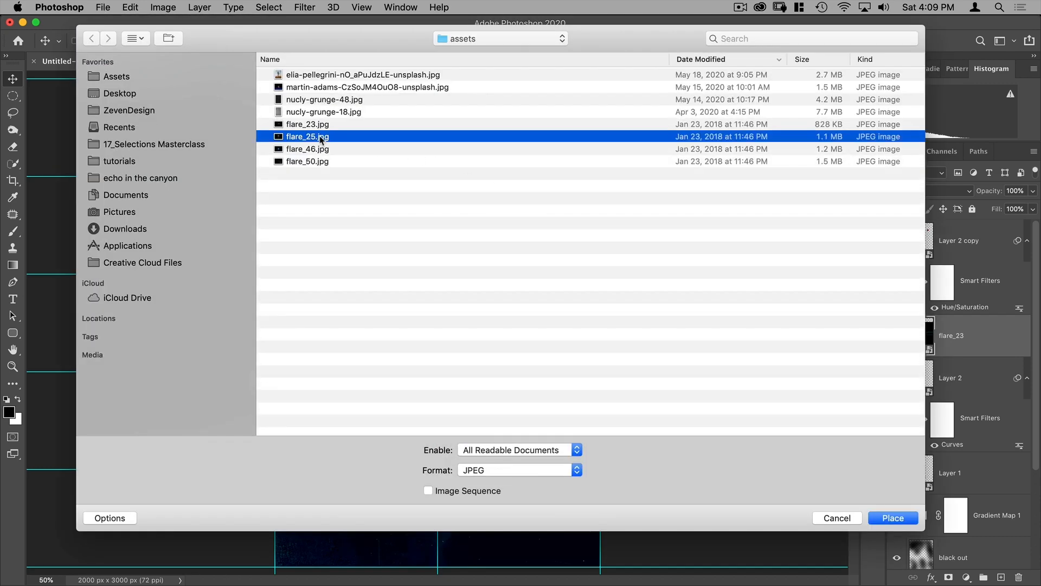
key("Return")
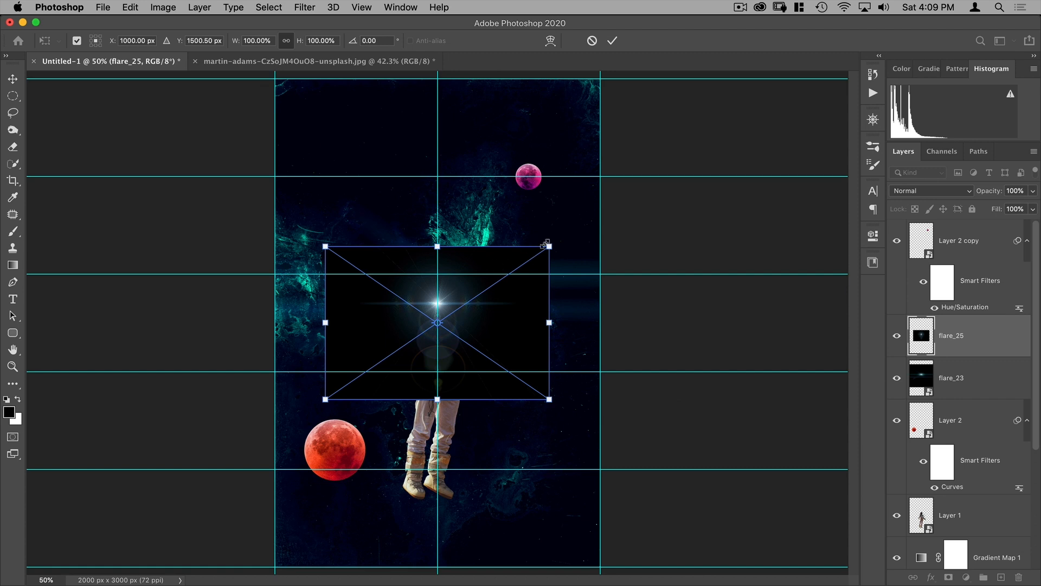
left_click_drag(547, 244, 799, 142)
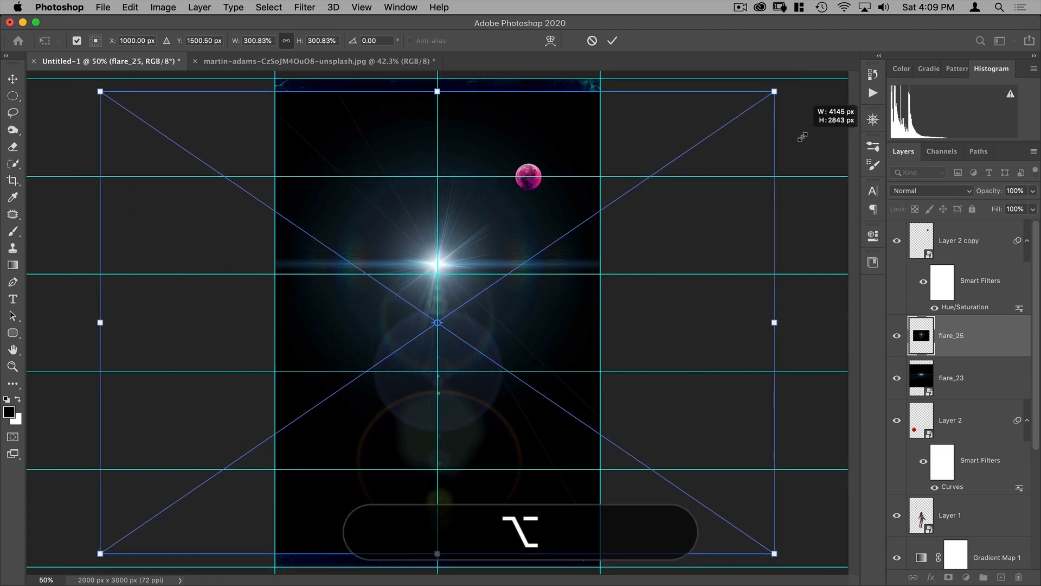
left_click(613, 41)
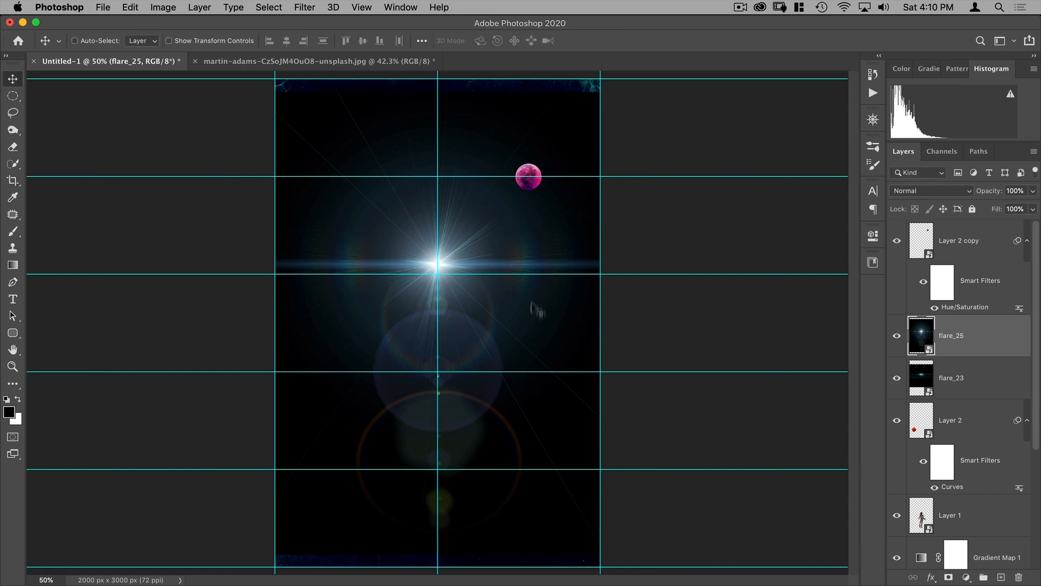
- Move the flare_25 layer's bright centre up to the middle of the poster's top edge and set its blend mode to Screen
left_click_drag(517, 421, 524, 237)
key("Up")
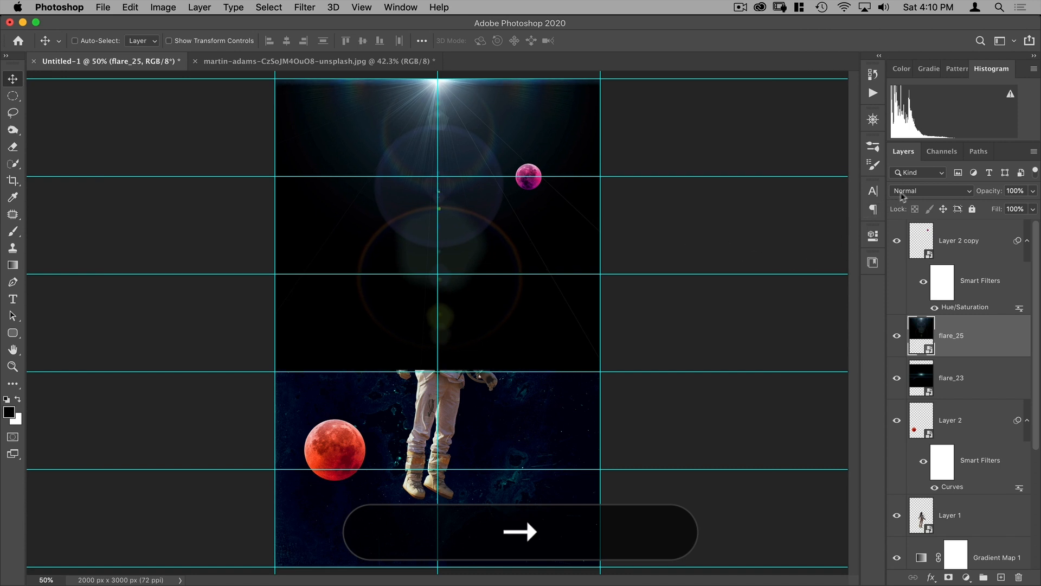
left_click(897, 197)
left_click(910, 285)
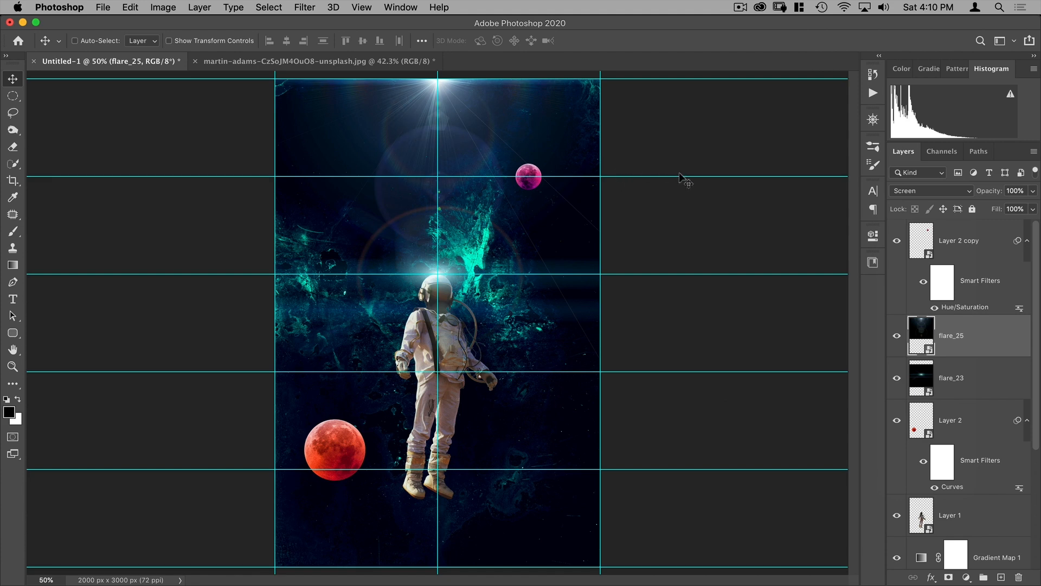
- Apply Curves to flare_25, lowering the Red channel's midtones and raising the Green channel at input 145 to output 157
key("super")
key("super+m")
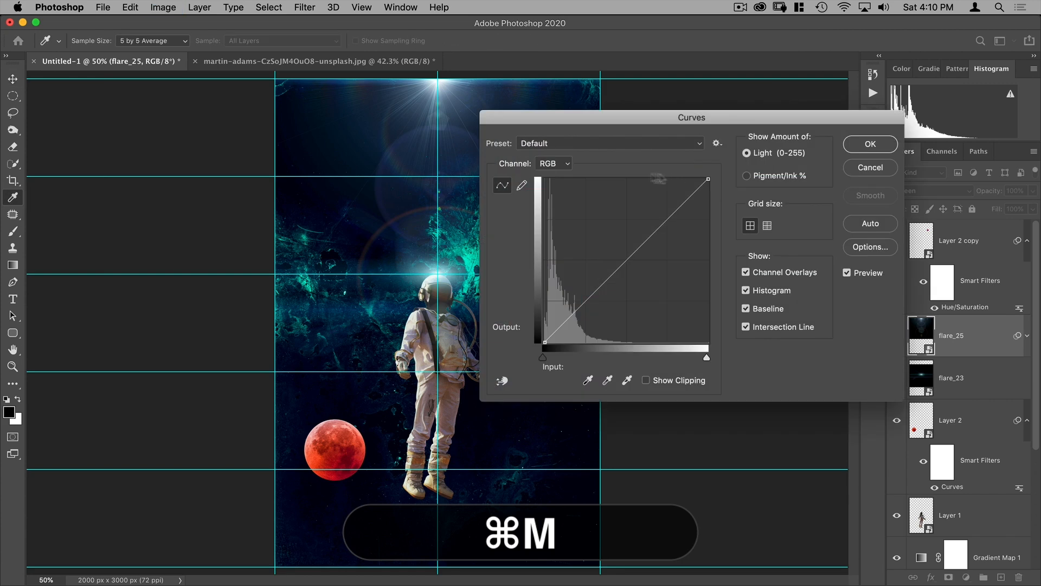
left_click(562, 163)
left_click(565, 173)
left_click_drag(631, 257, 649, 284)
left_click(554, 163)
left_click(556, 174)
left_click_drag(640, 245, 637, 241)
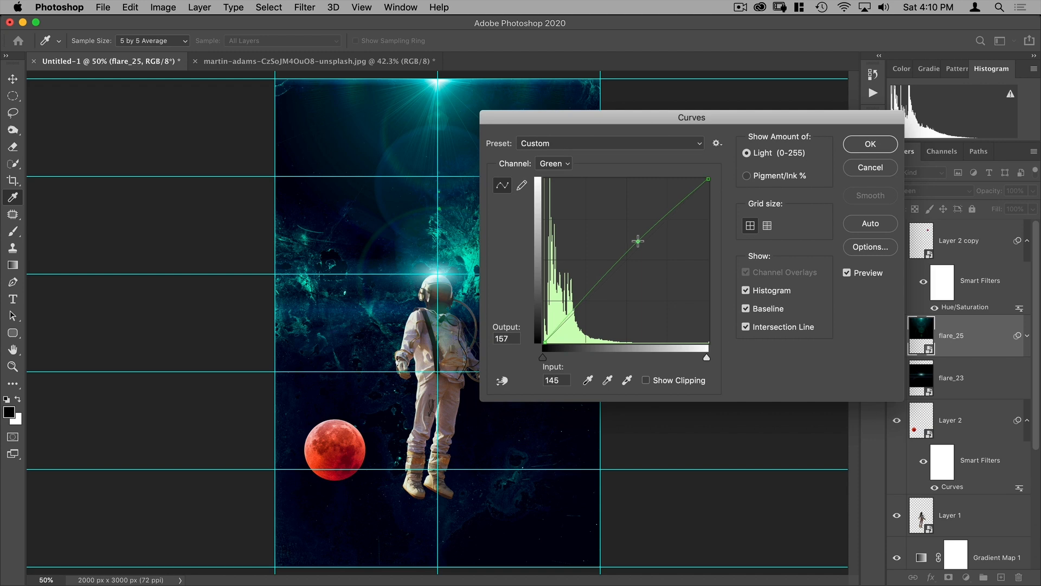
left_click(870, 144)
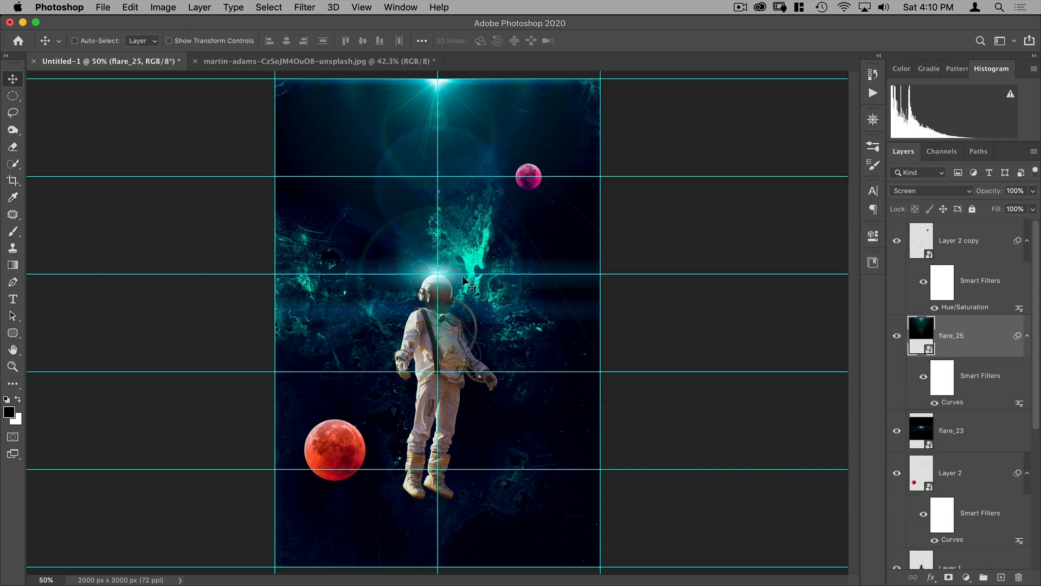
- Place flare_46.jpg from the assets folder as an embedded image and scale it from its centre to 50.17%
left_click(103, 7)
left_click(138, 257)
double_click(307, 149)
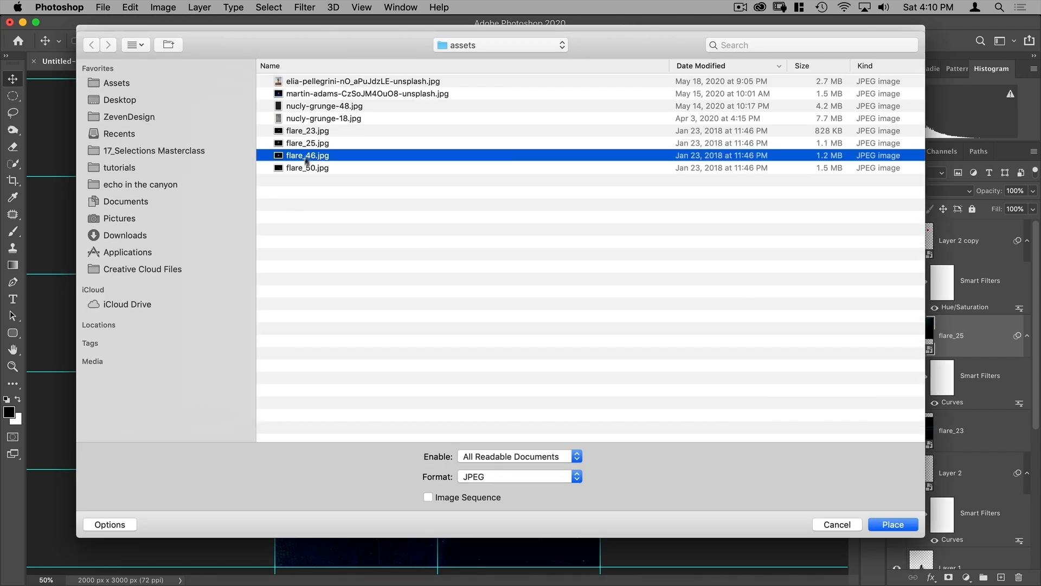
left_click_drag(550, 246, 494, 284)
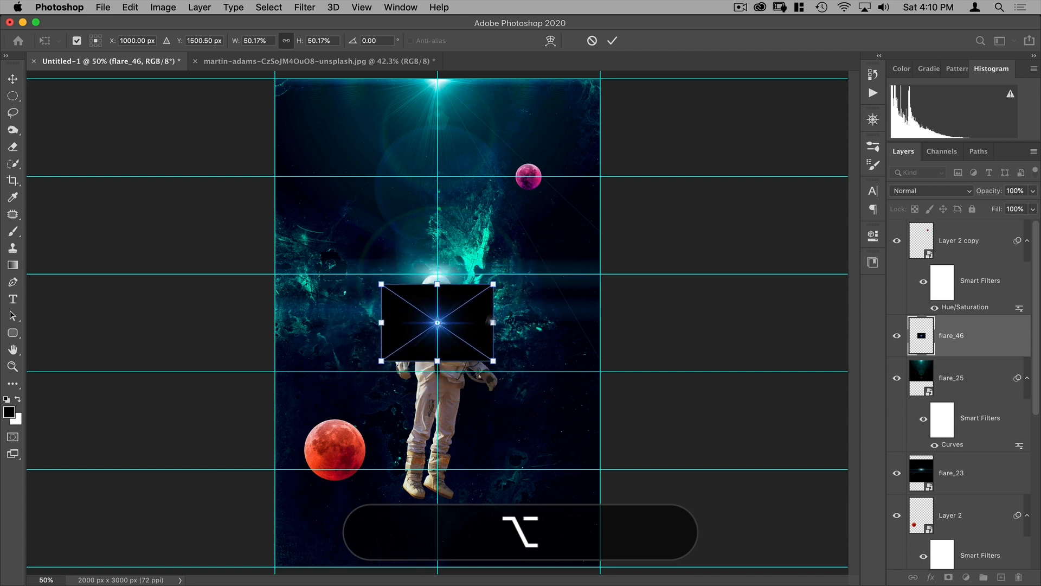
double_click(484, 339)
- Move the flare_46 layer to the left of the astronaut's chest and set its blend mode to Screen
left_click_drag(464, 349, 374, 350)
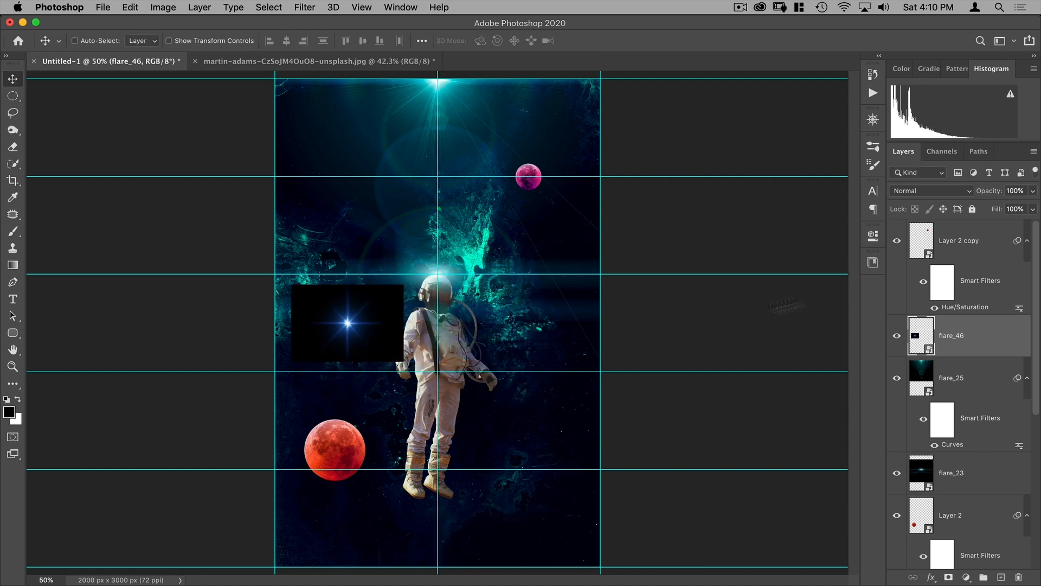
left_click(928, 192)
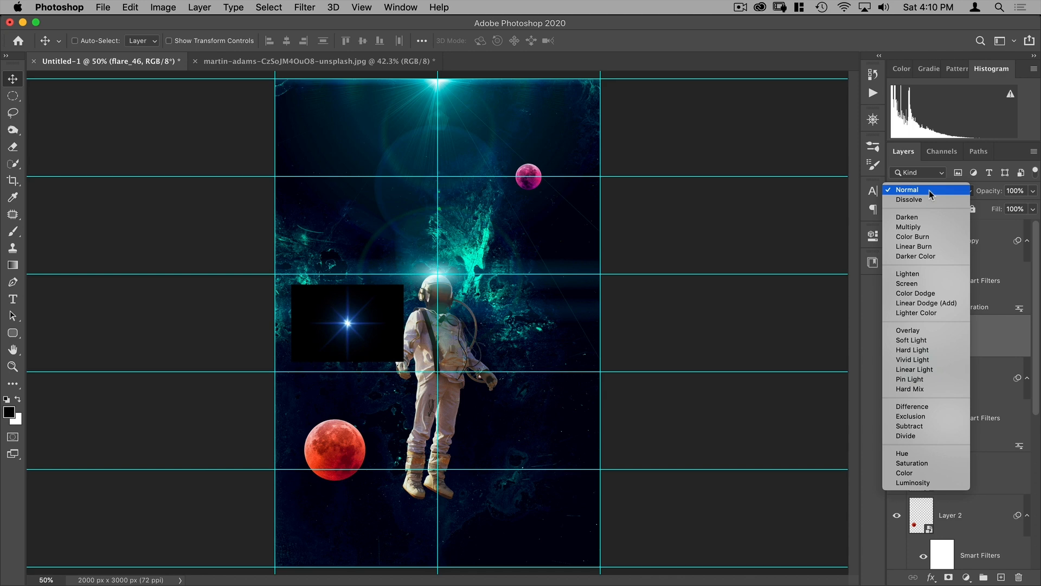
left_click(922, 283)
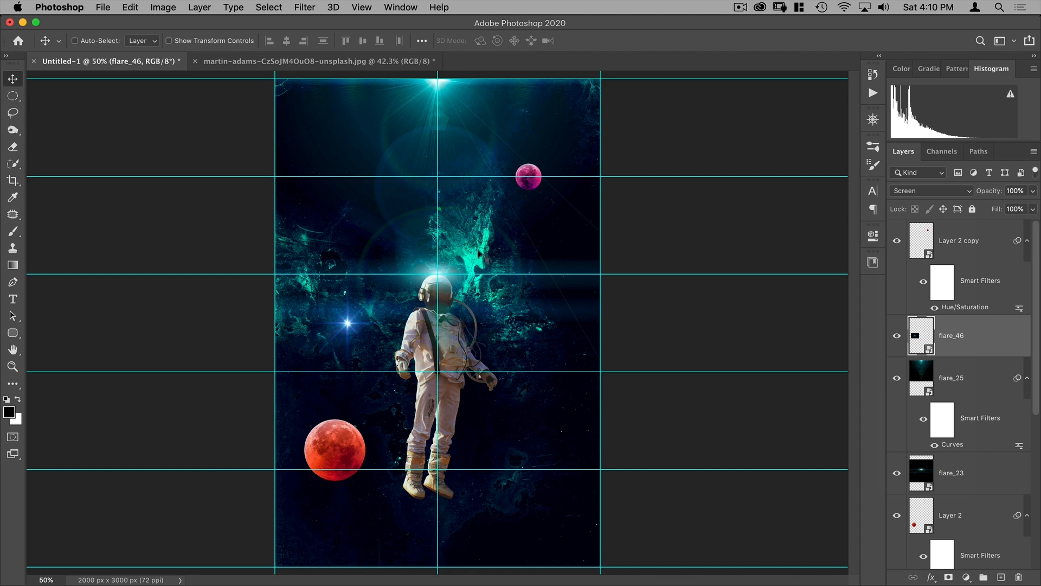
- Apply Curves to flare_46 with the Red channel at input 123, output 83, and the Green channel at input 103, output 142
key("super")
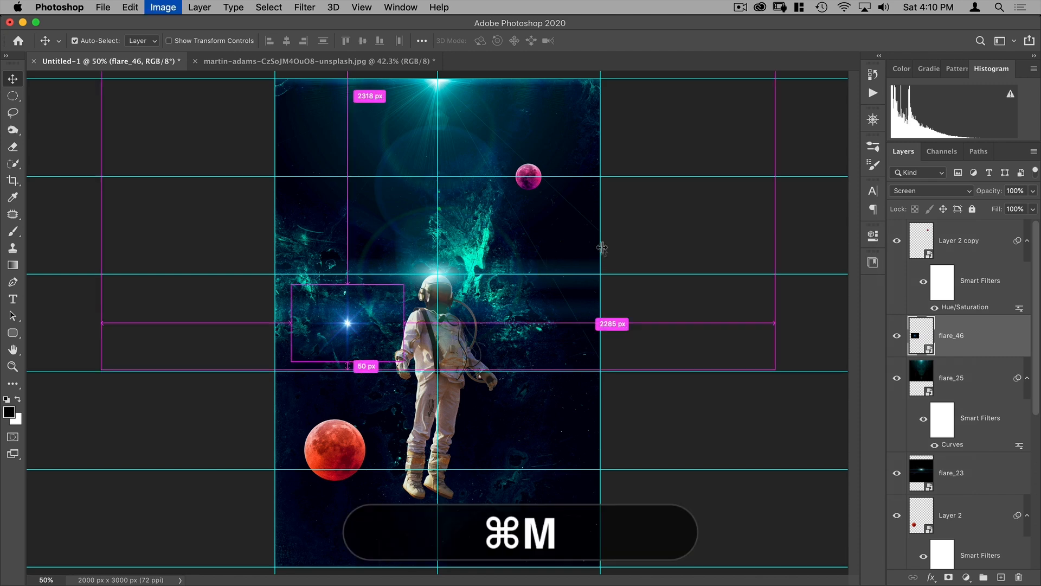
key("super+m")
left_click(559, 163)
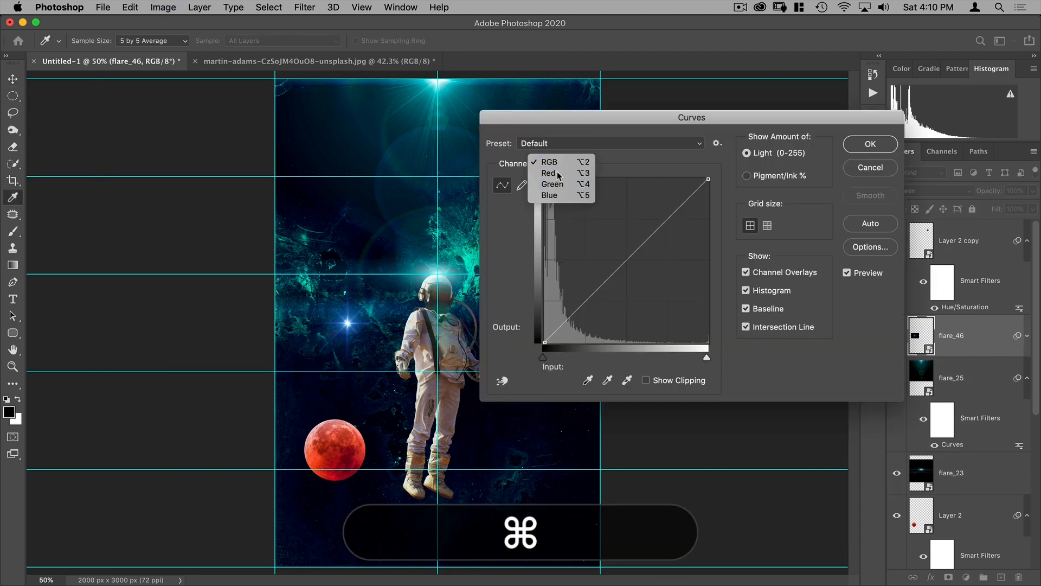
left_click(550, 170)
left_click_drag(617, 270, 623, 289)
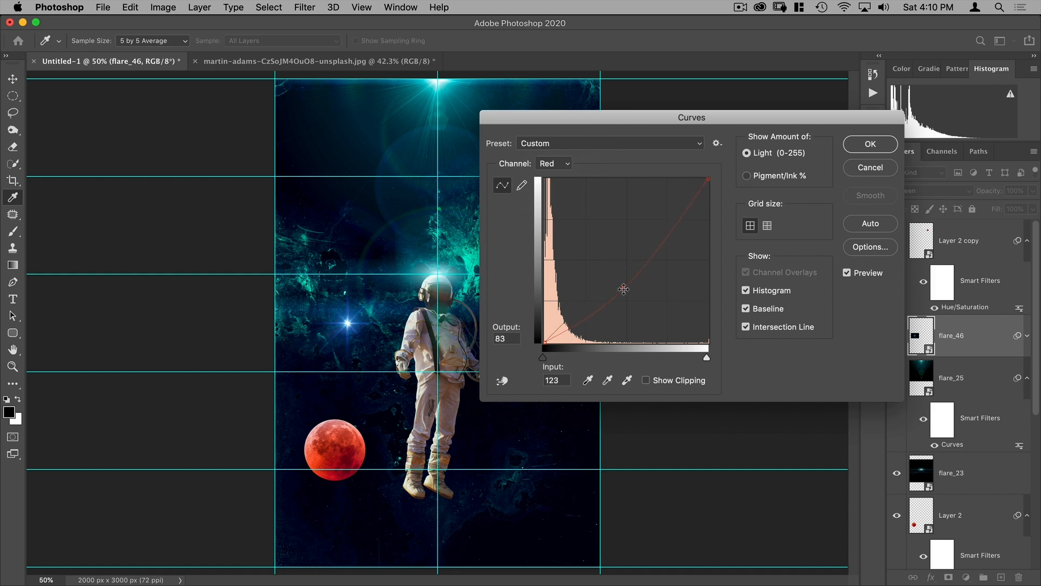
left_click(554, 163)
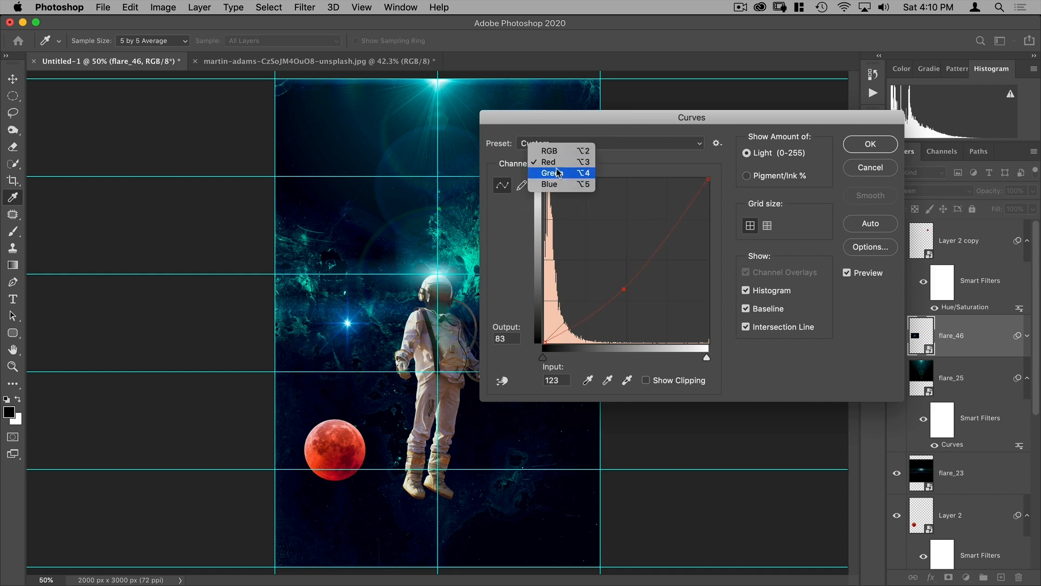
left_click(550, 174)
left_click_drag(617, 267, 611, 251)
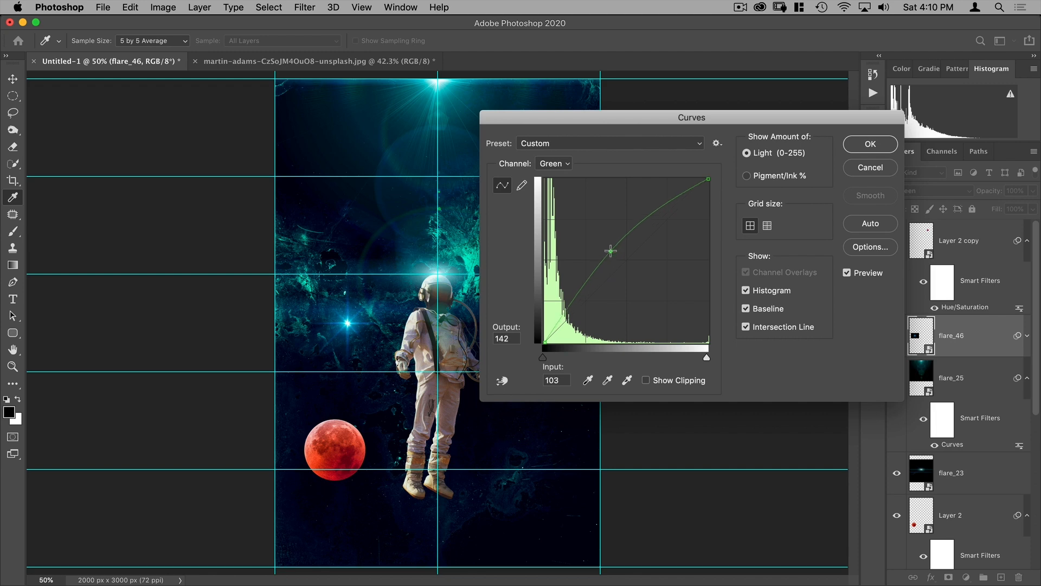
left_click(871, 144)
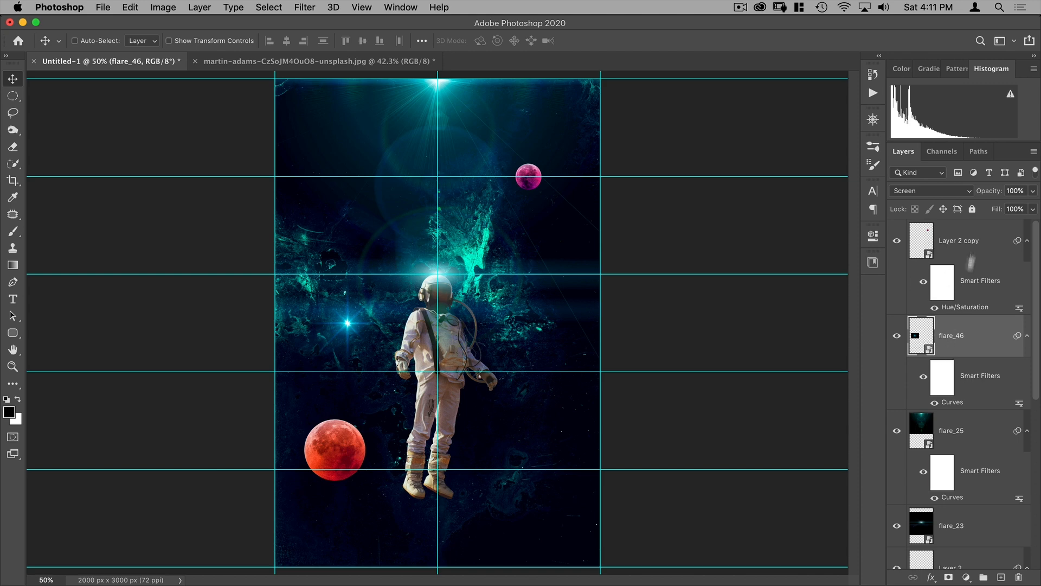
- Rasterize the flare_46, flare_25 and flare_23 layers
right_click(982, 341)
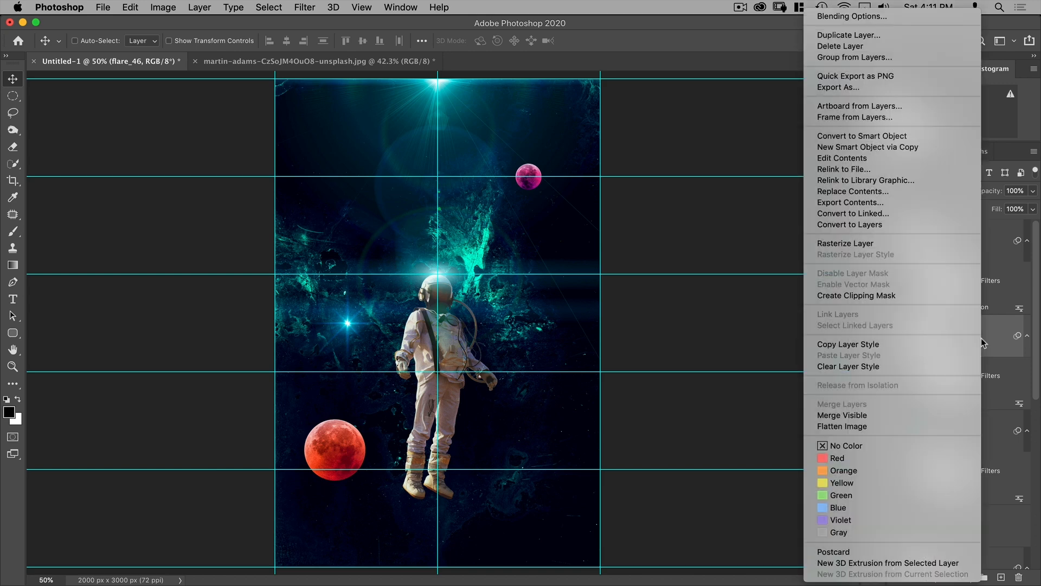
left_click(887, 242)
right_click(960, 373)
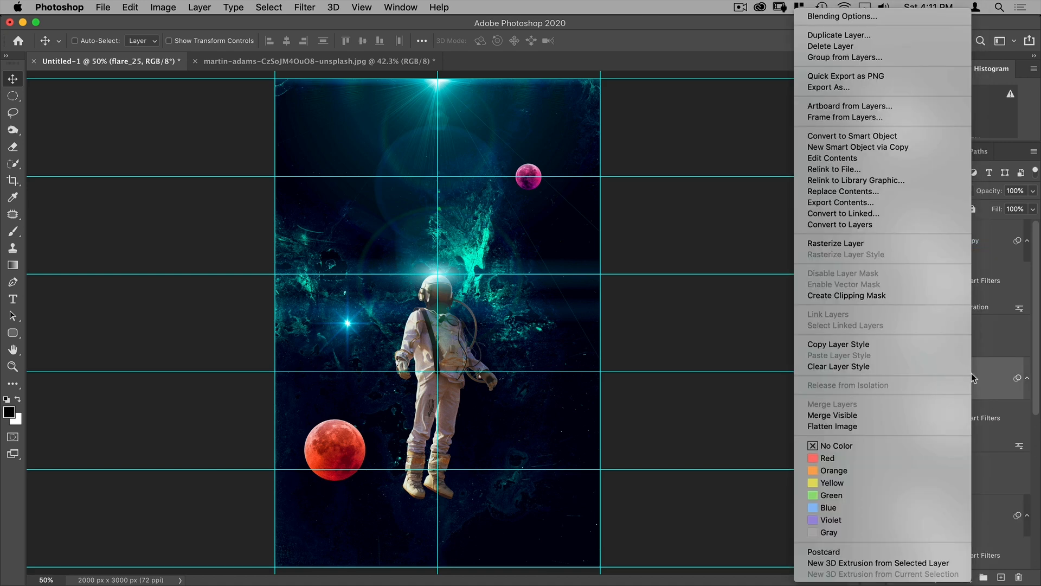
left_click(879, 242)
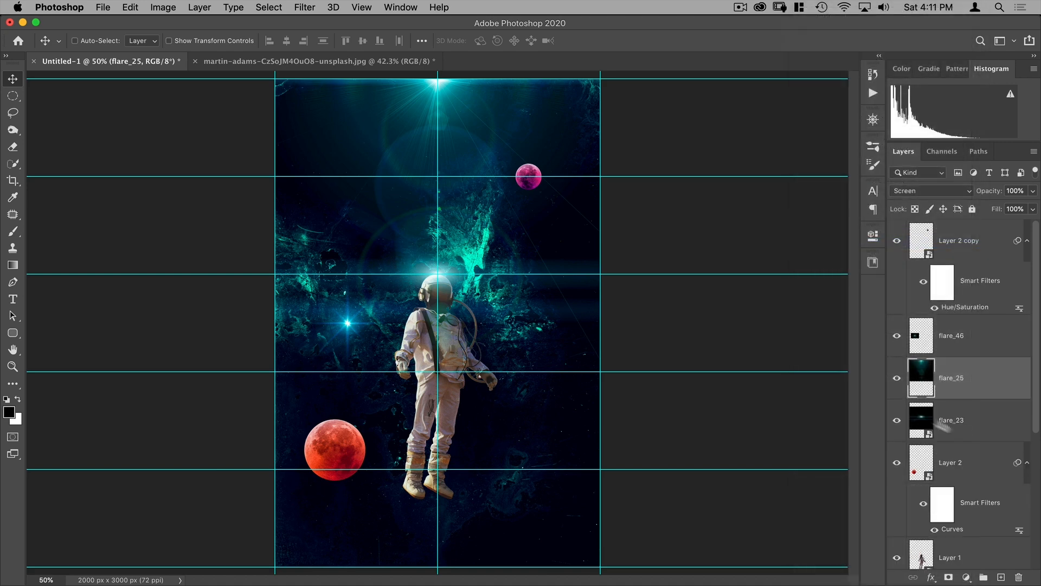
right_click(984, 420)
left_click(890, 243)
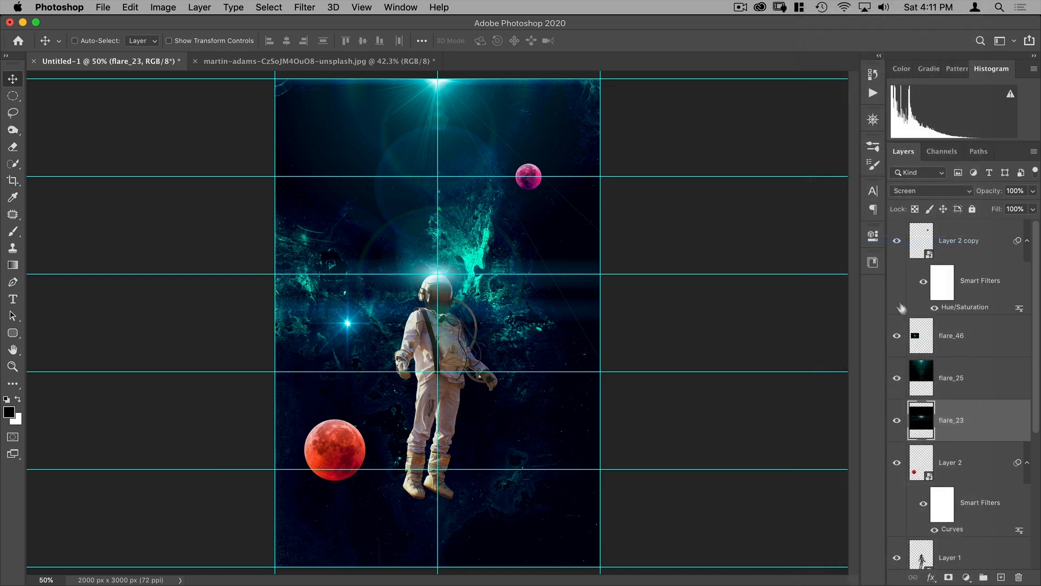
- Rename the flare_46 layer as star
left_click(952, 334)
double_click(949, 337)
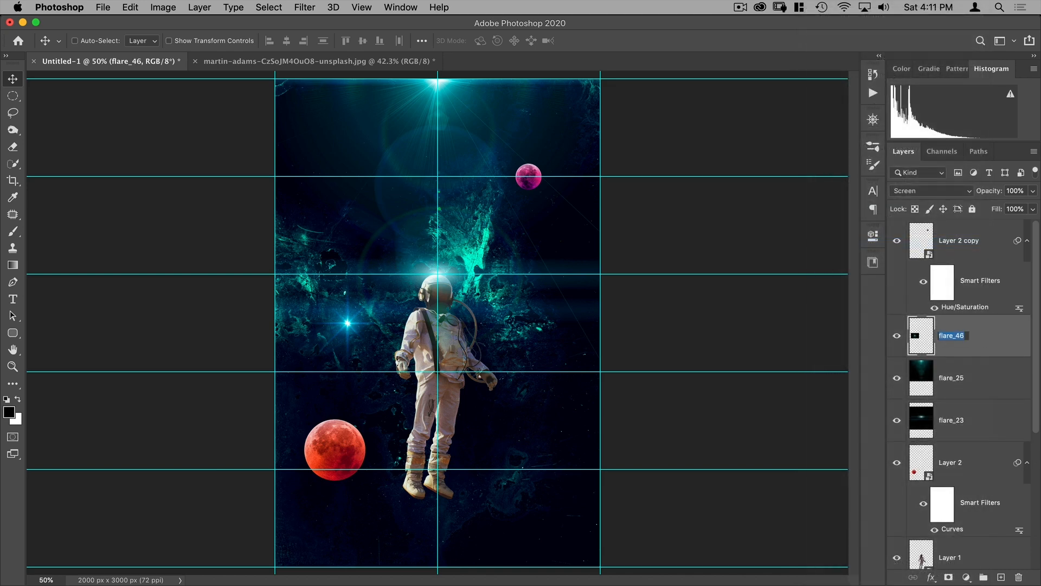
type("star")
key("Return")
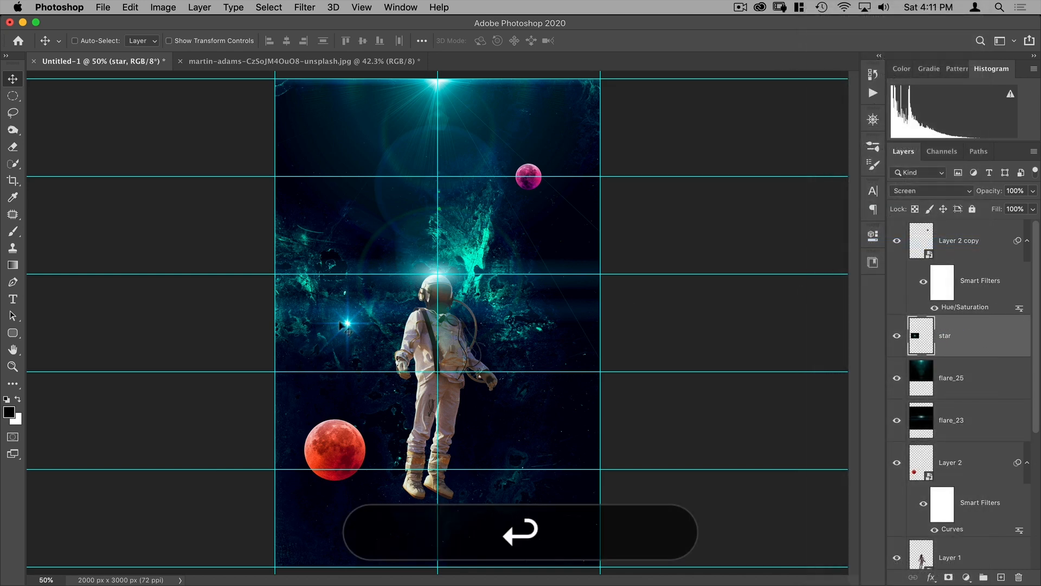
- Duplicate the star to just below the large red moon and shrink the copy from its centre to roughly half size
key("alt")
left_click_drag(353, 318, 336, 520)
key("alt+super+t")
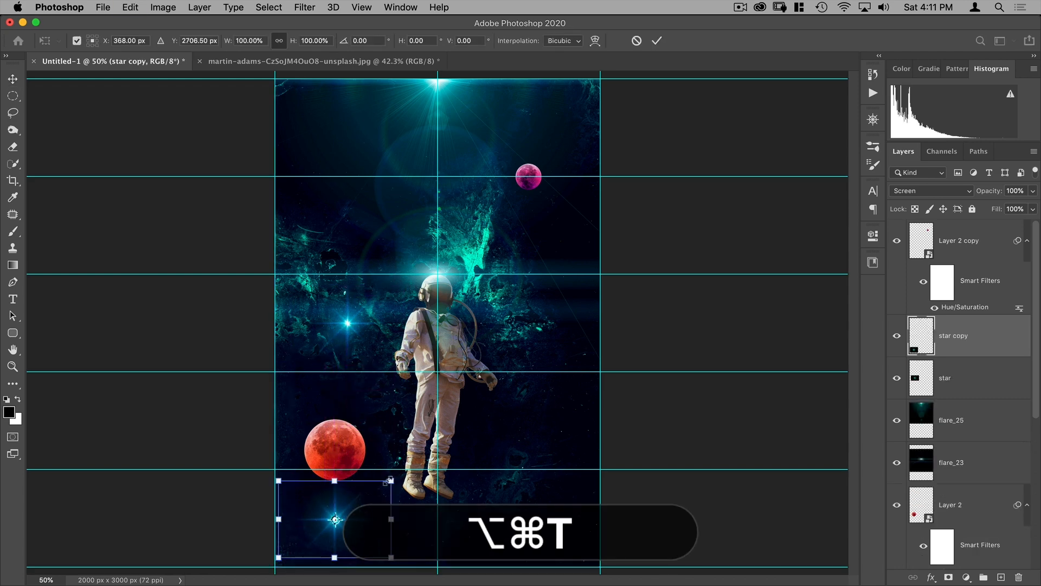
left_click_drag(392, 481, 365, 498)
key("Return")
- Duplicate the small star to the right of the astronaut's lower legs and enlarge the copy from its centre
left_click_drag(339, 541, 533, 482)
key("alt+super+t")
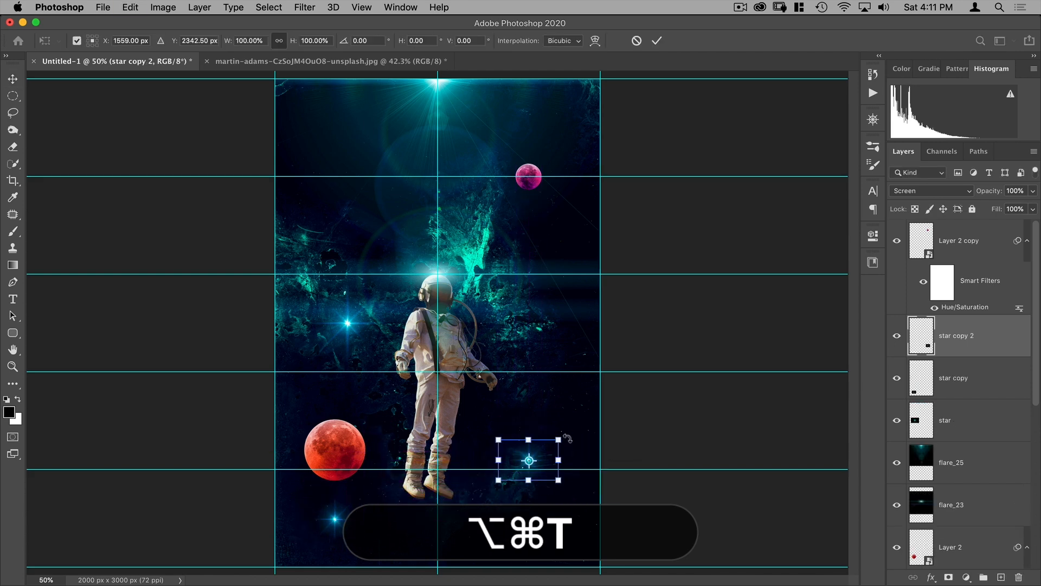
left_click_drag(559, 441, 537, 145)
key("Return")
- Scale a third star copy near the small pink moon to 48.55% and move it just above the moon
key("alt+super+t")
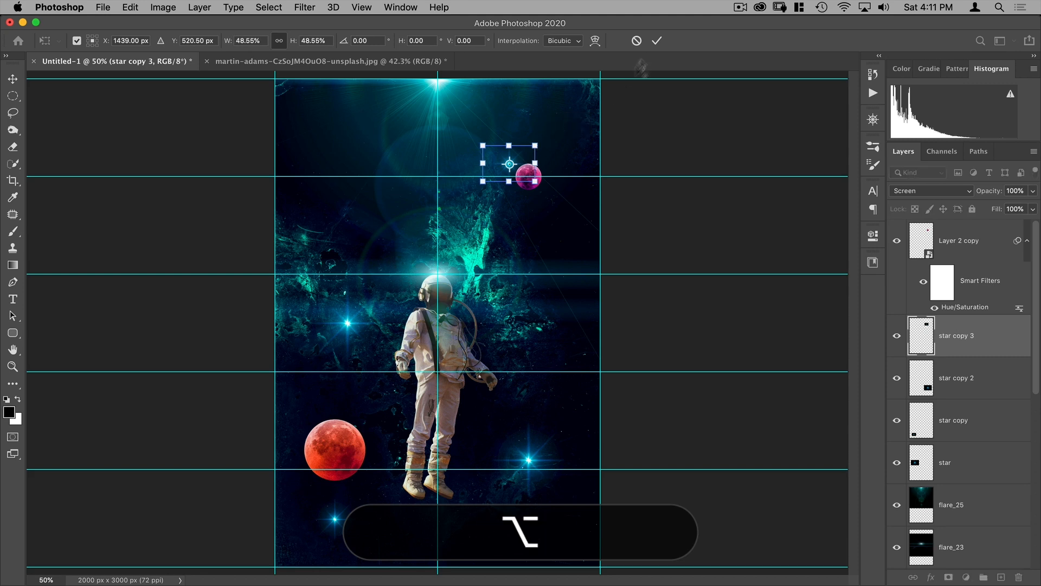
left_click(657, 41)
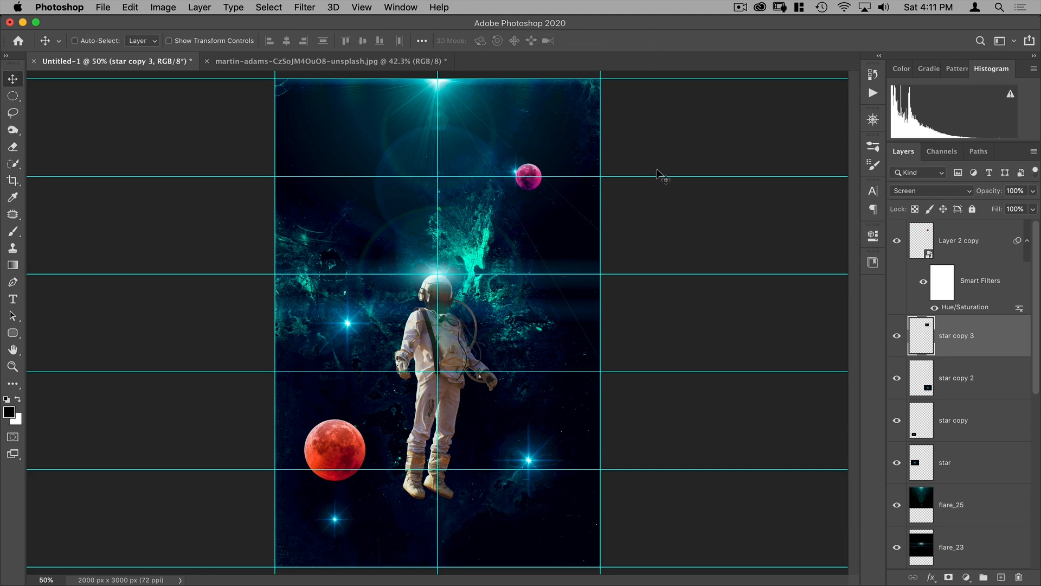
key("shift+Up")
key("shift+Up")
key("shift+Up")
key("shift+Up")
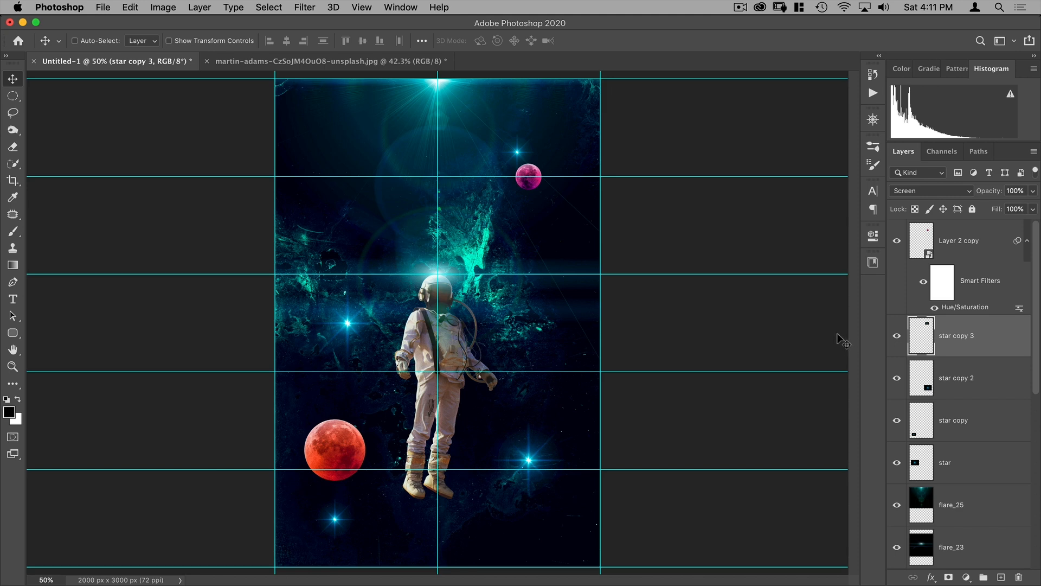
- Place flare_50.jpg as an embedded image, rotate it by 57.95°, and move it down over the astronaut's legs
left_click(99, 11)
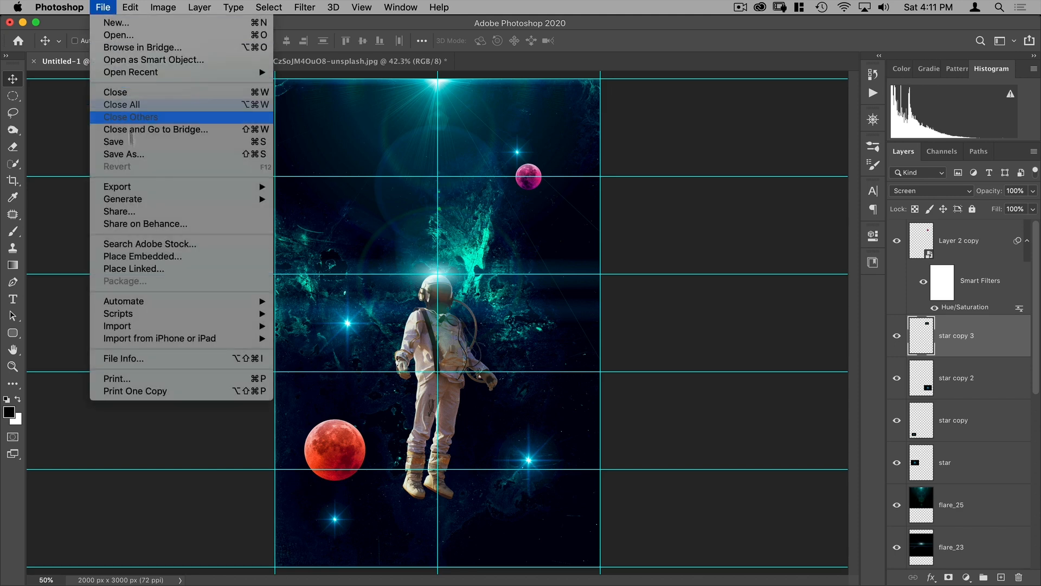
left_click(139, 256)
double_click(307, 161)
left_click_drag(577, 303, 510, 407)
left_click_drag(476, 305, 478, 468)
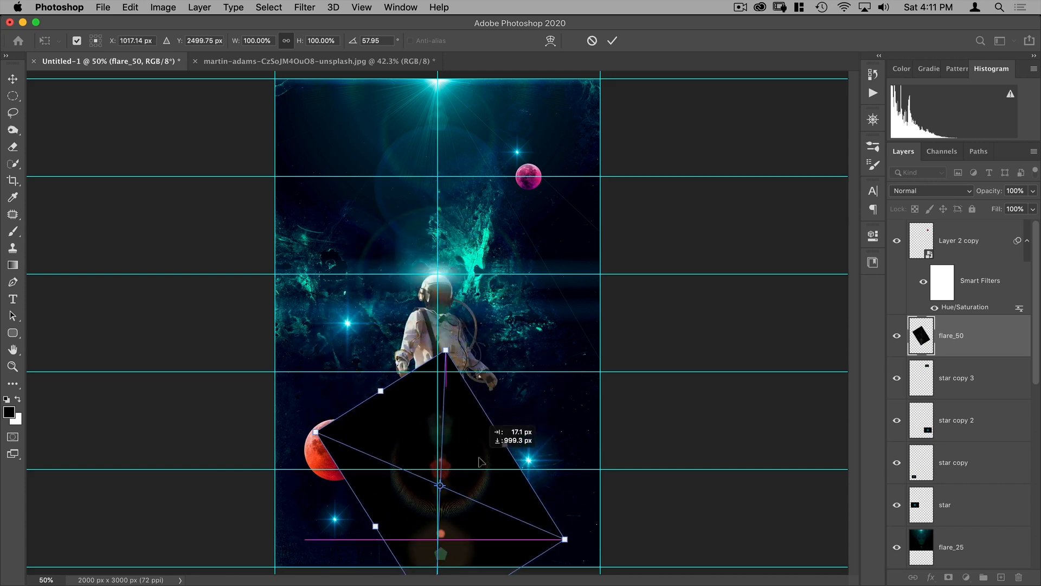
key("Return")
- Set the flare_50 layer's blend mode to Screen and move its rings down around the astronaut's boots, aligned with the vertical centre guide
left_click(925, 192)
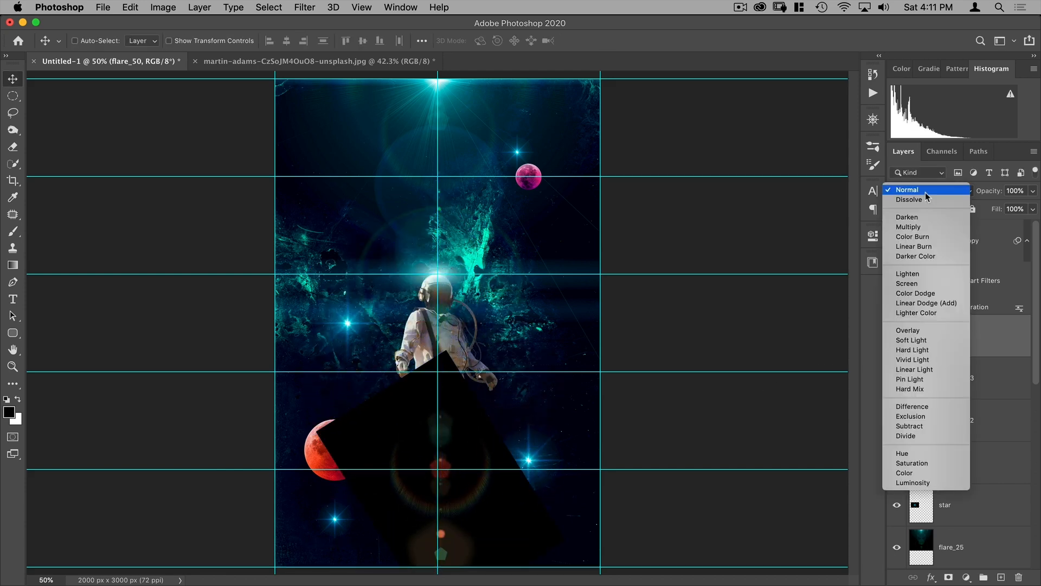
left_click(908, 284)
left_click_drag(492, 406, 489, 425)
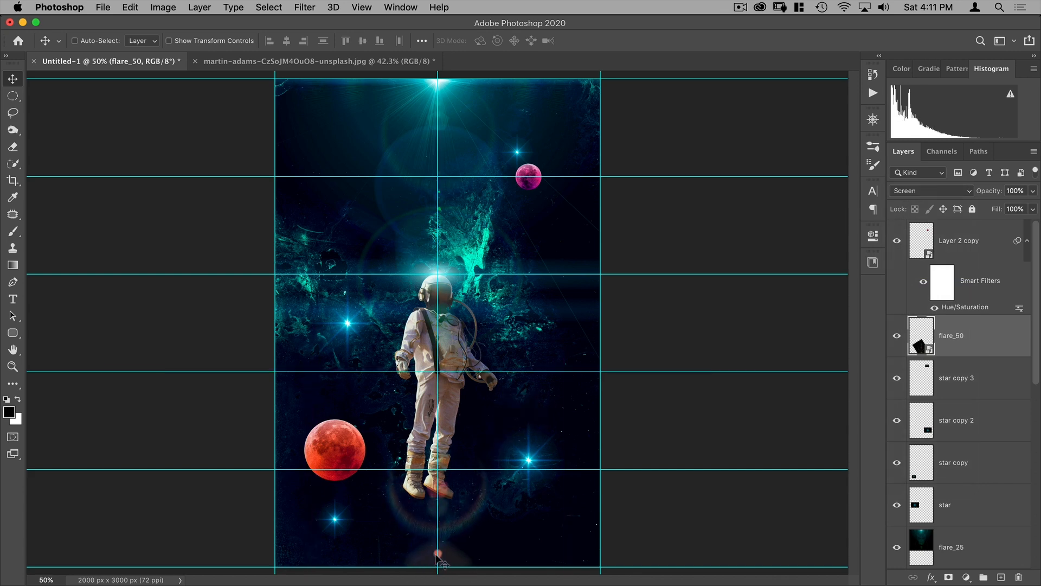
- Move flare_50's transform reference point down to the small red dot on the vertical centre guide and scale the flare to 149.35% around it
key("shift+Down")
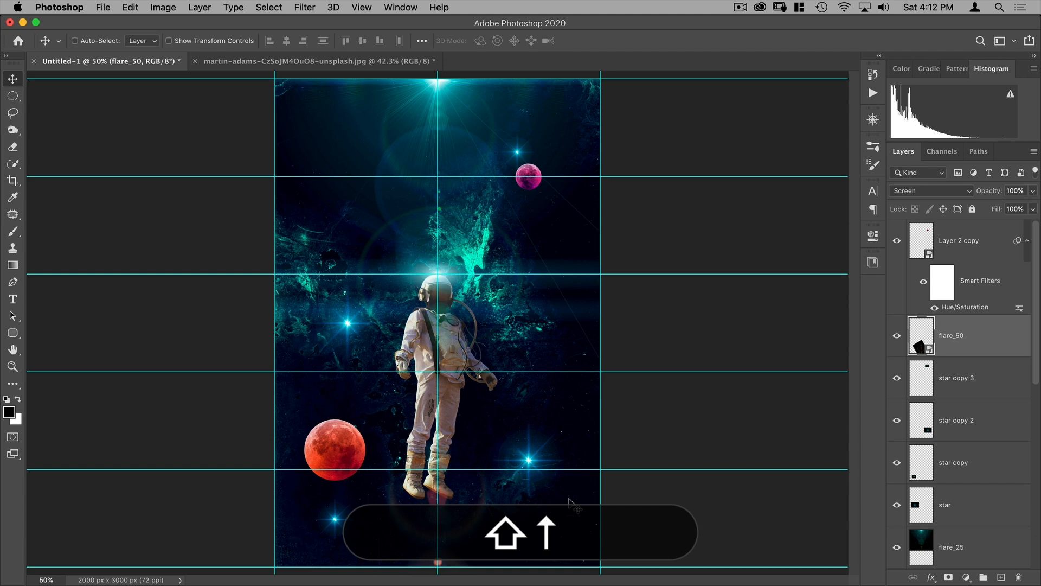
key("shift+super+t")
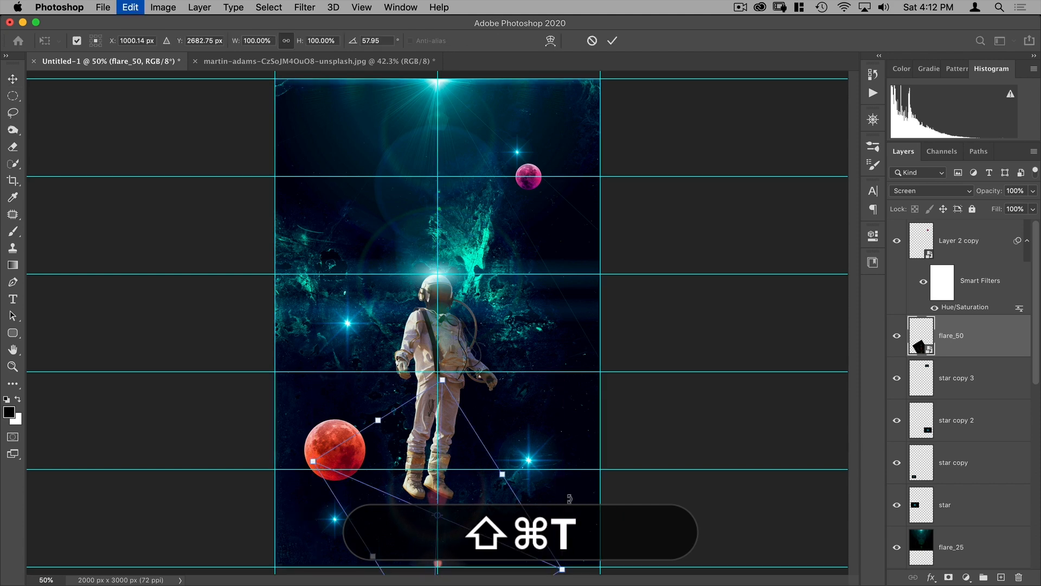
key("super+t")
left_click_drag(437, 515, 434, 563)
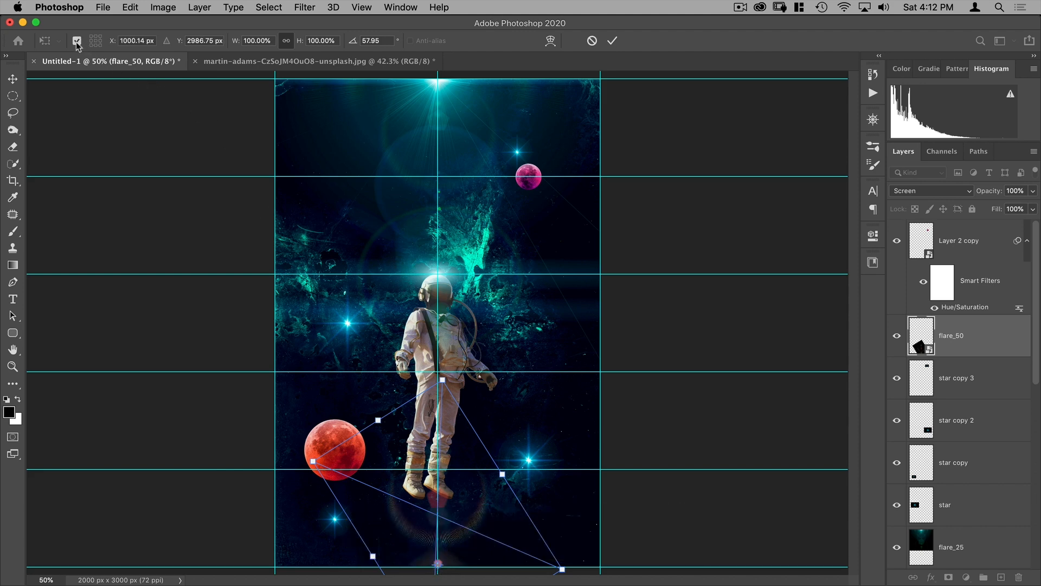
left_click_drag(442, 379, 477, 289)
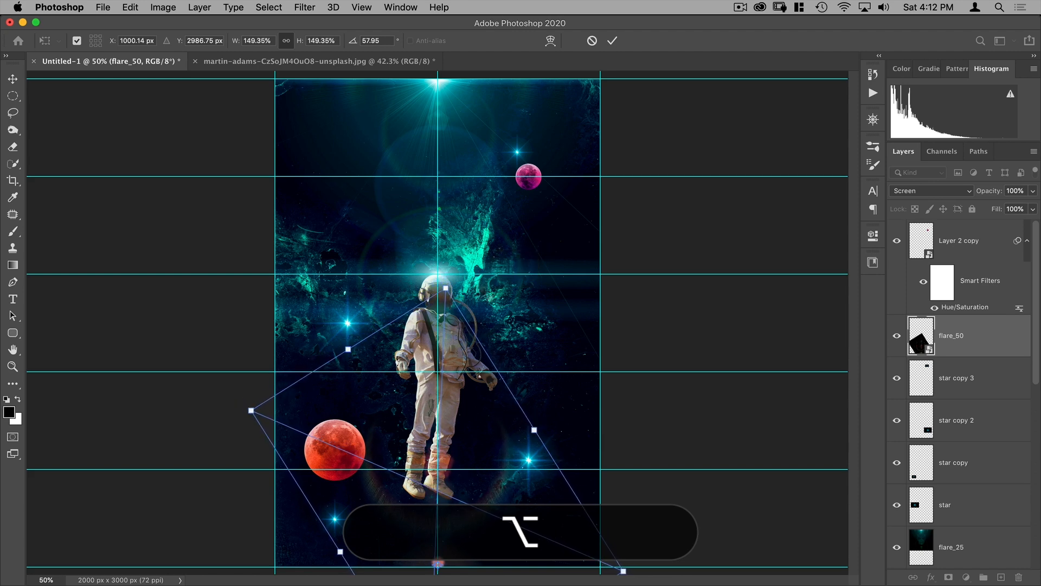
left_click(612, 40)
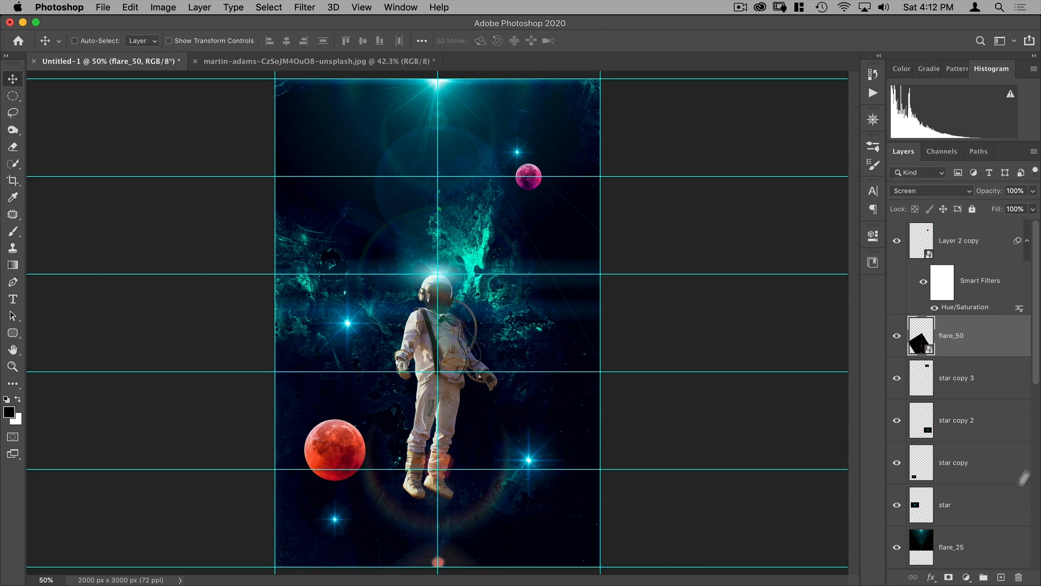
- Add a layer mask to the flare_50 layer, rasterize the layer, and make its mask active
left_click(948, 577)
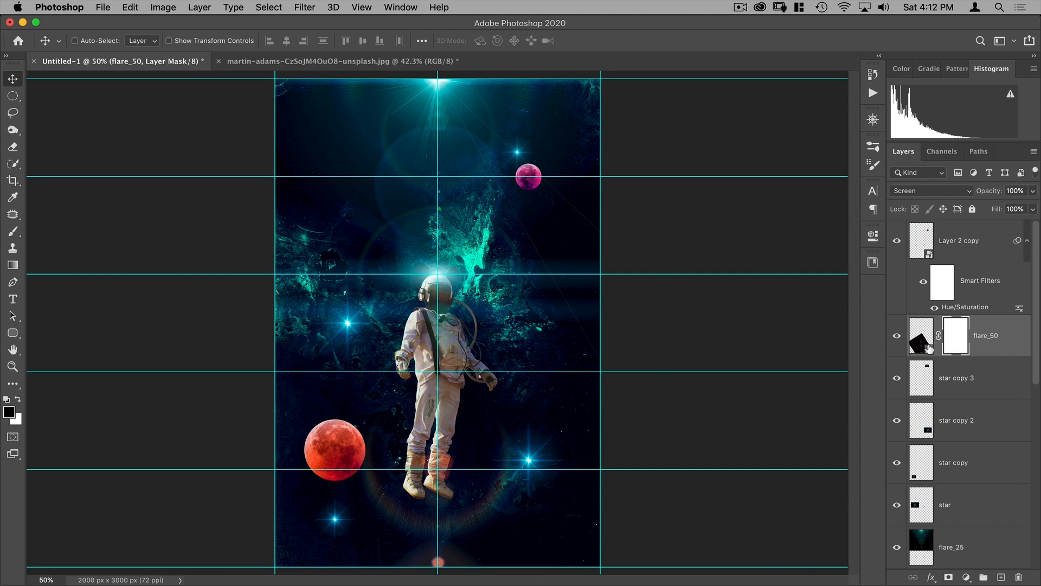
right_click(1013, 337)
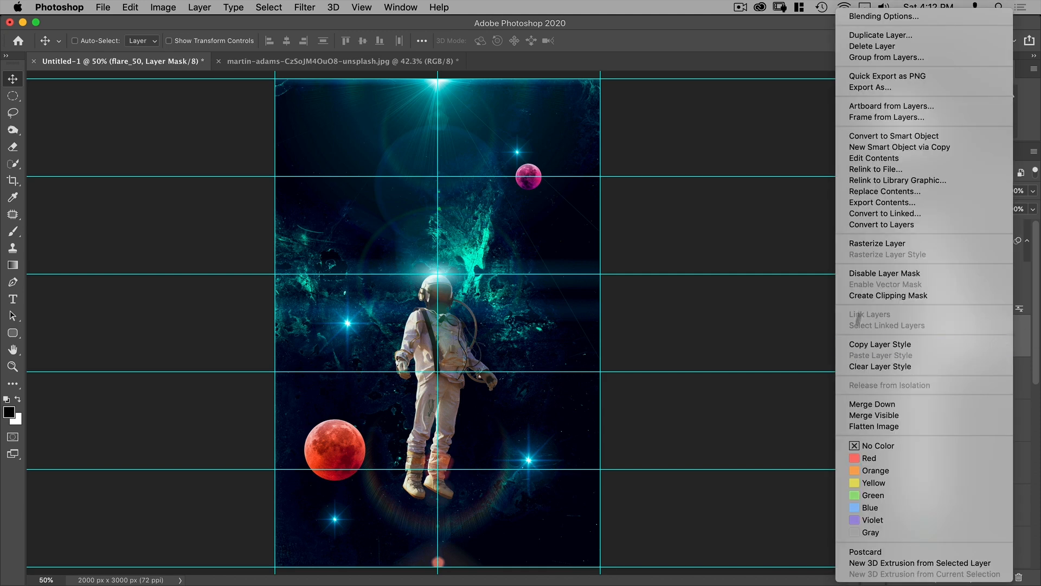
left_click(881, 244)
left_click(960, 336)
- Mask flare_50 off the astronaut's legs and boots by painting black with a soft 384 px brush
key("b")
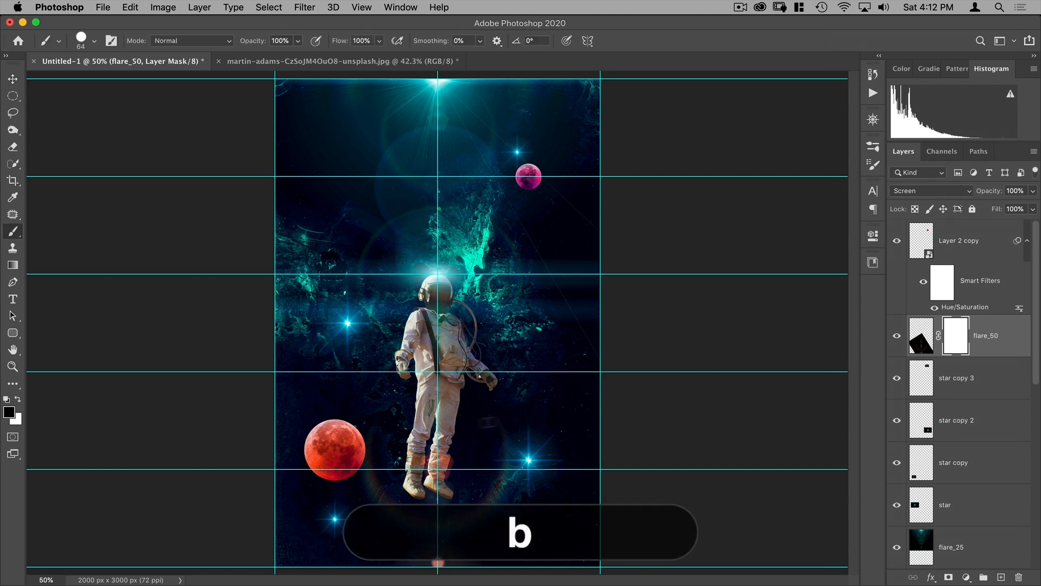
mouse_move(440, 454)
left_mouse_down()
mouse_move(465, 425)
mouse_move(465, 442)
mouse_move(450, 429)
mouse_move(446, 446)
left_mouse_up()
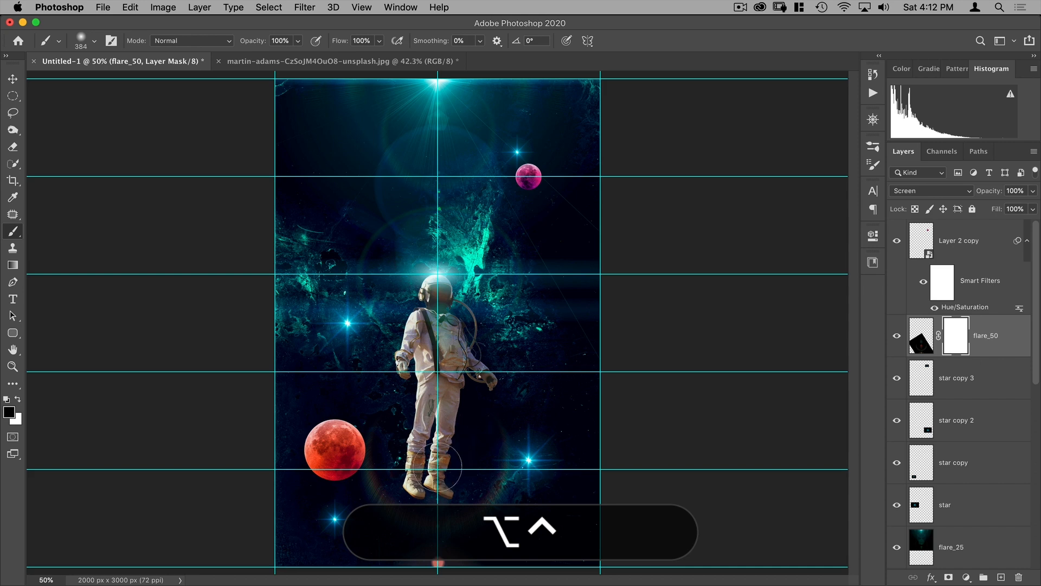
left_click_drag(445, 386, 448, 437)
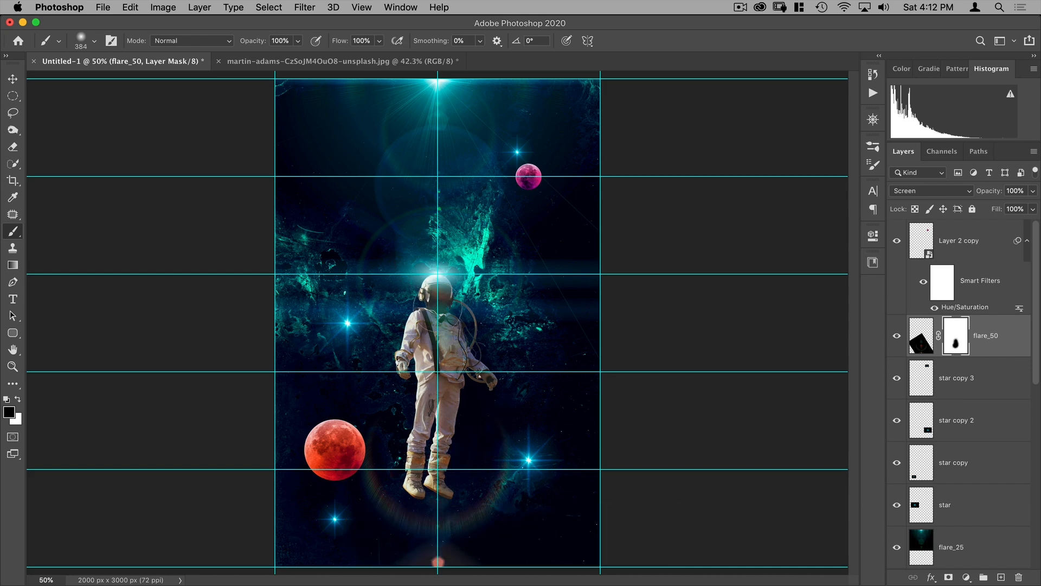
- Reorder the layers so the astronaut on Layer 1 sits above flare_50, with flare_23 directly above the astronaut
scroll(947, 445, "down", 3)
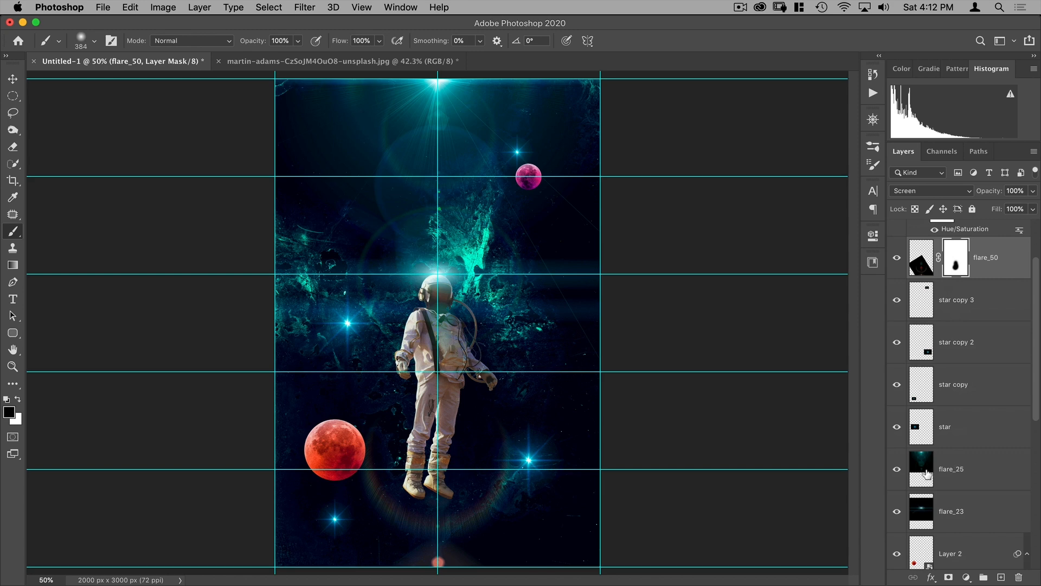
scroll(953, 466, "down", 8)
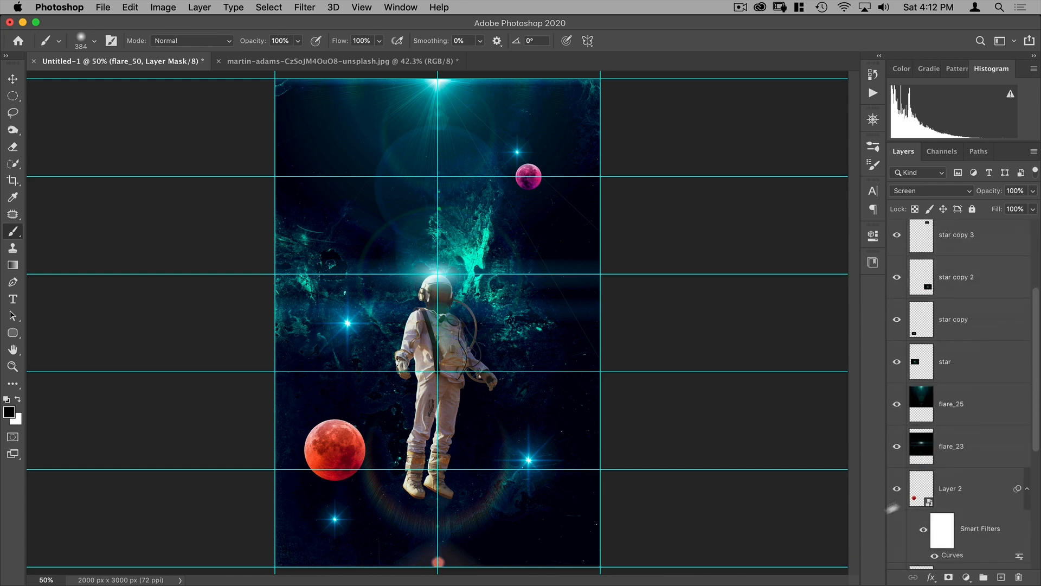
left_click_drag(928, 441, 955, 313)
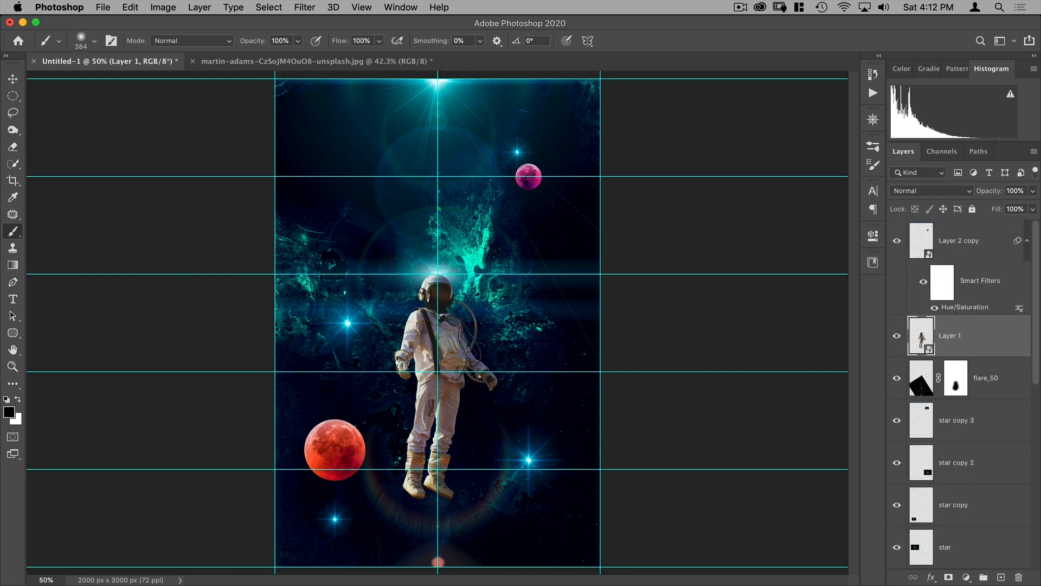
scroll(957, 336, "down", 3)
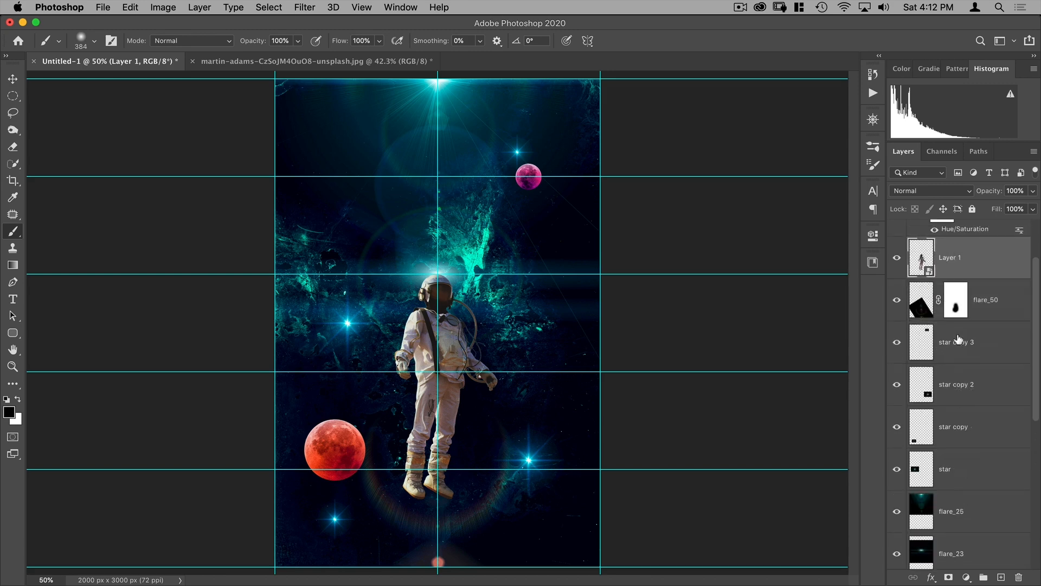
left_click_drag(926, 489, 963, 325)
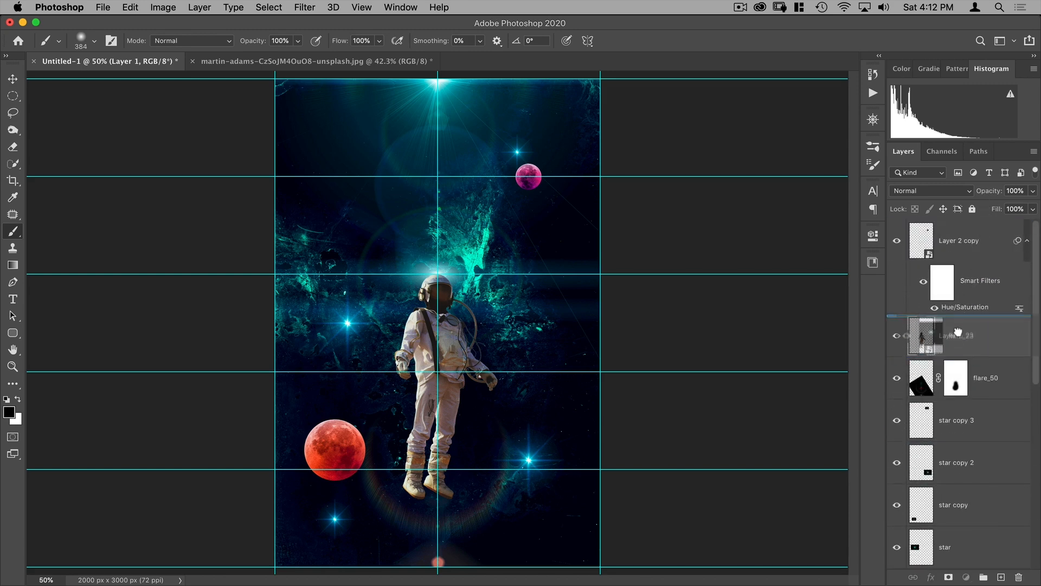
key("v")
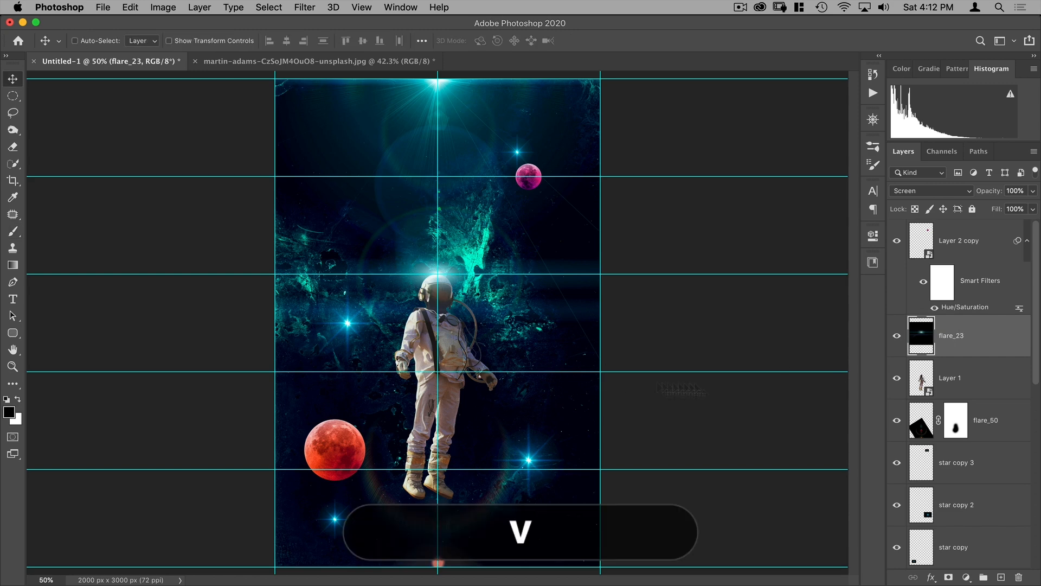
- Choose the Advanced Smoke 01 brush and create a new empty layer directly above the astronaut's Layer 1
left_click(922, 381)
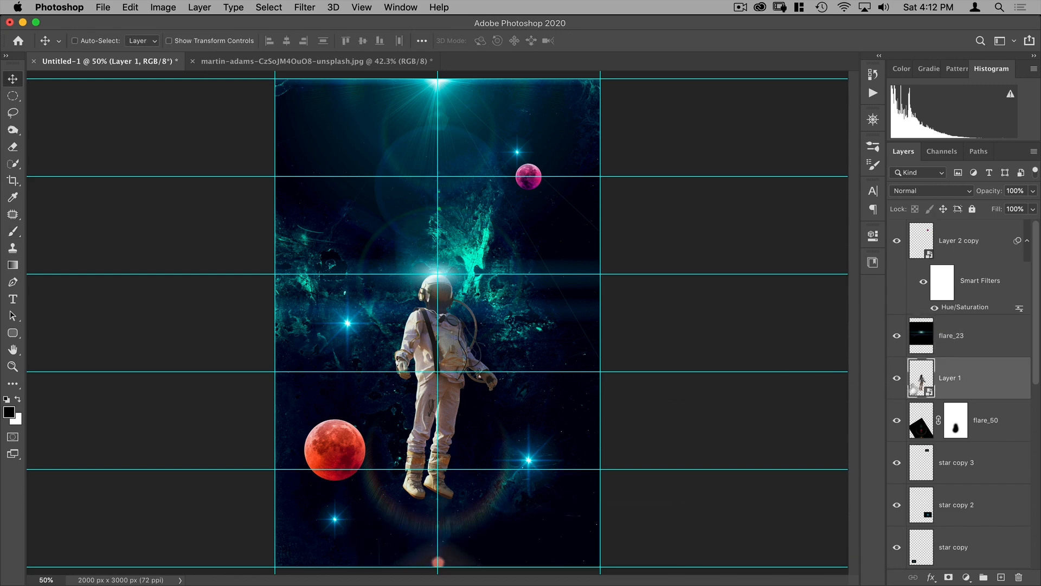
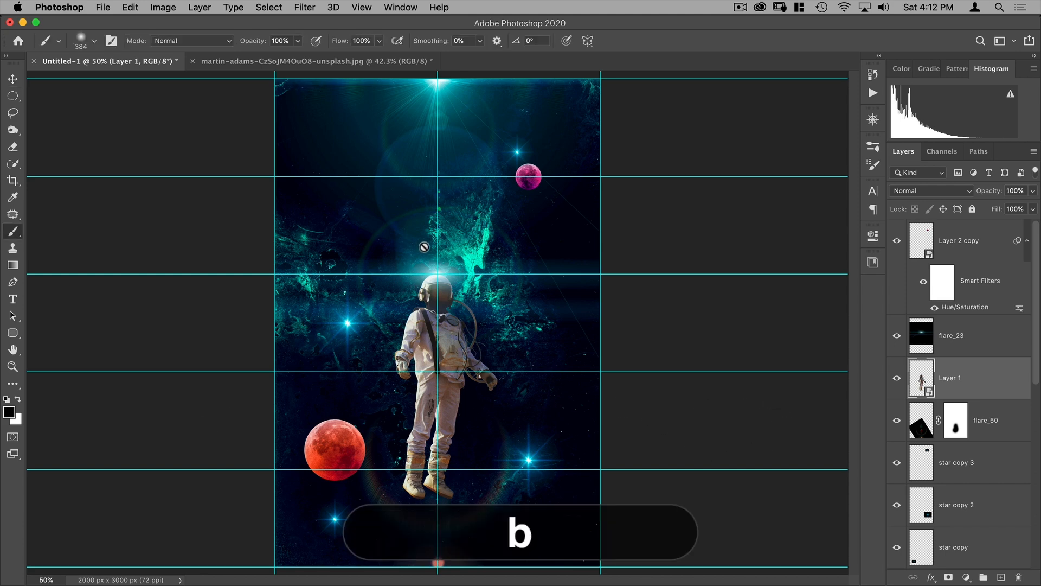
left_click(873, 148)
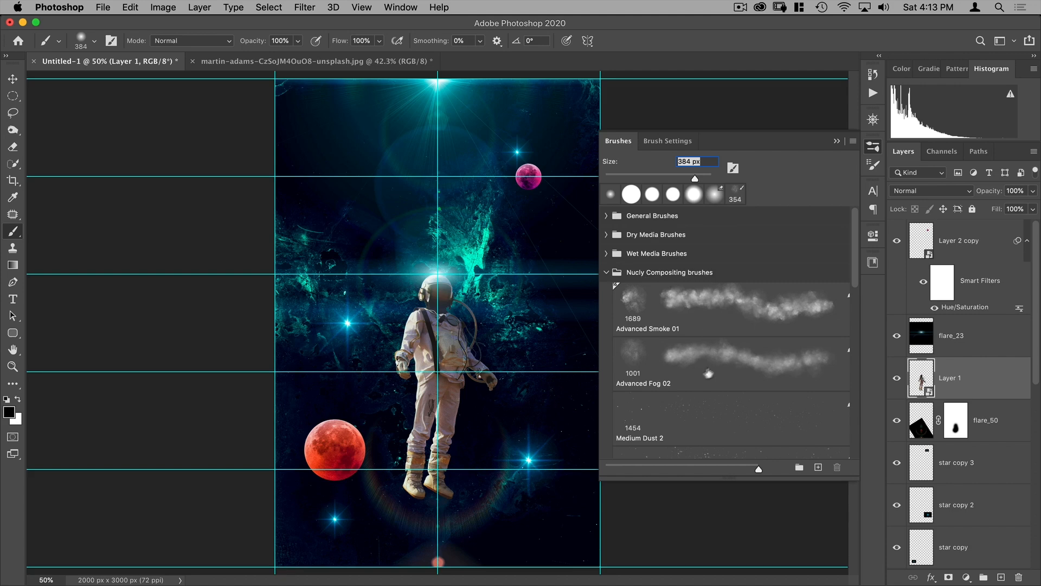
left_click_drag(632, 306, 700, 322)
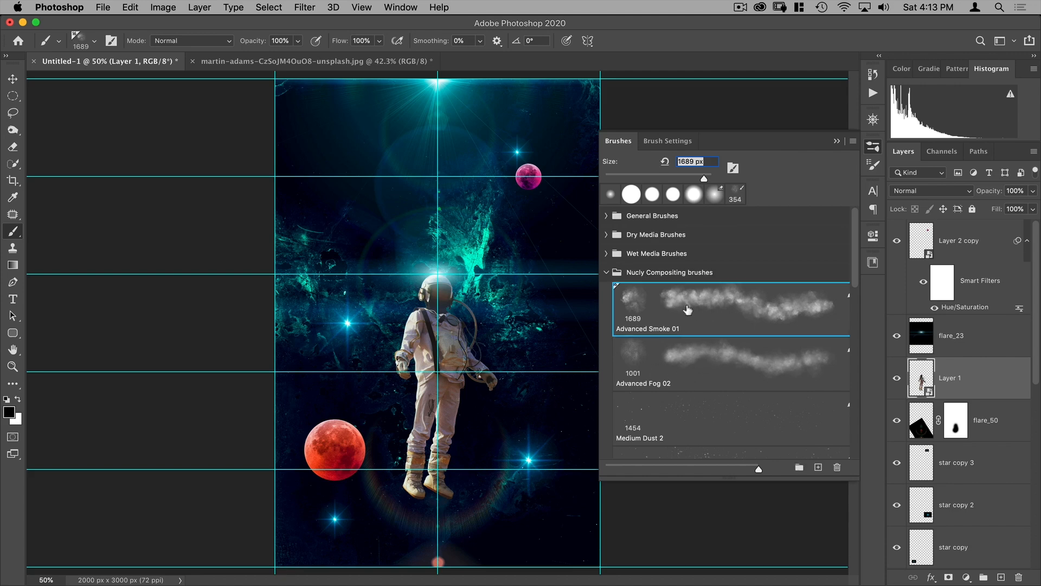
left_click(873, 147)
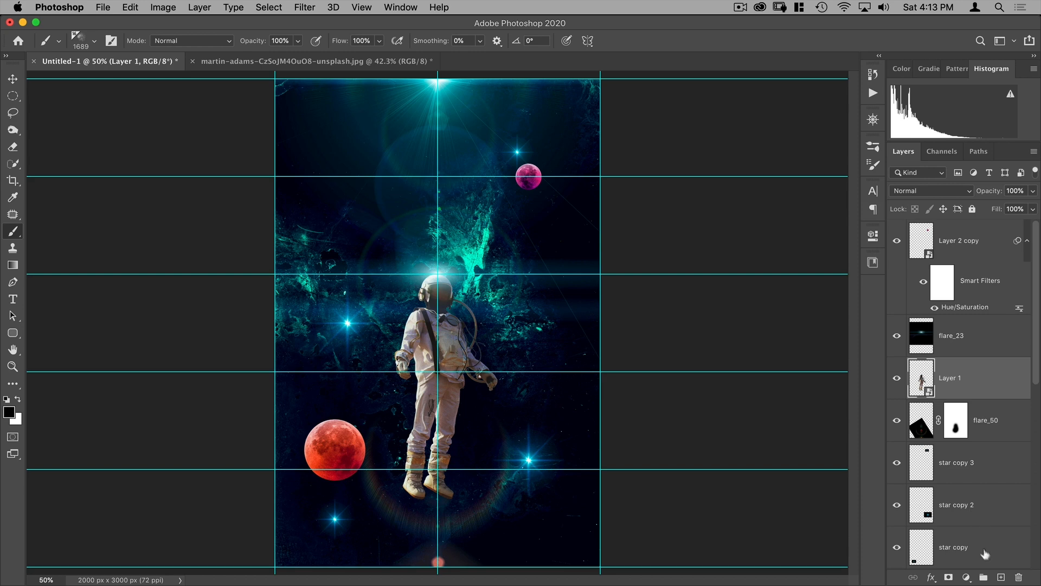
left_click(1001, 578)
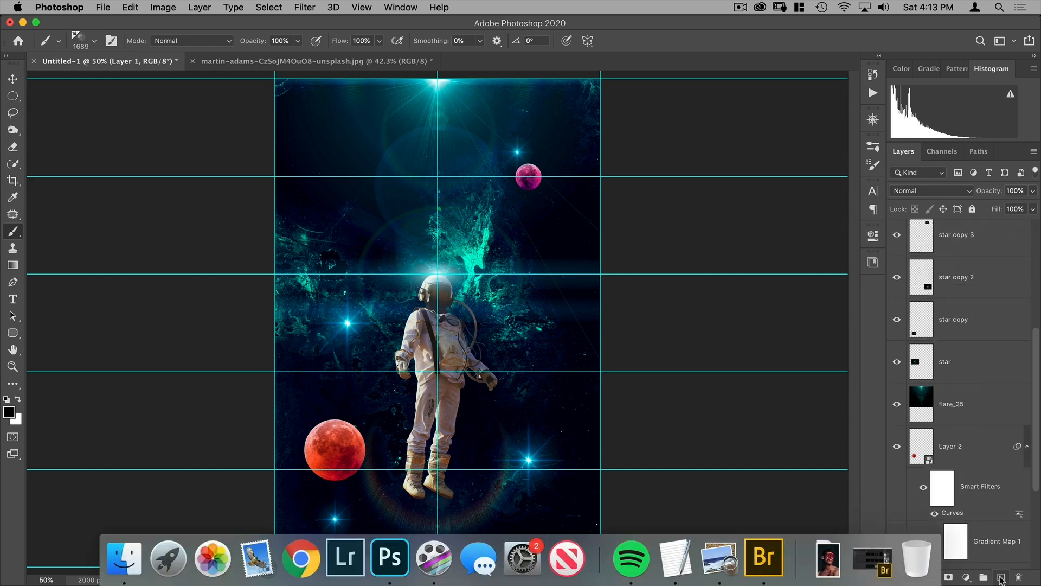
- Set the smoke brush to 373 px with 50% flow and Screen painting mode
key("space")
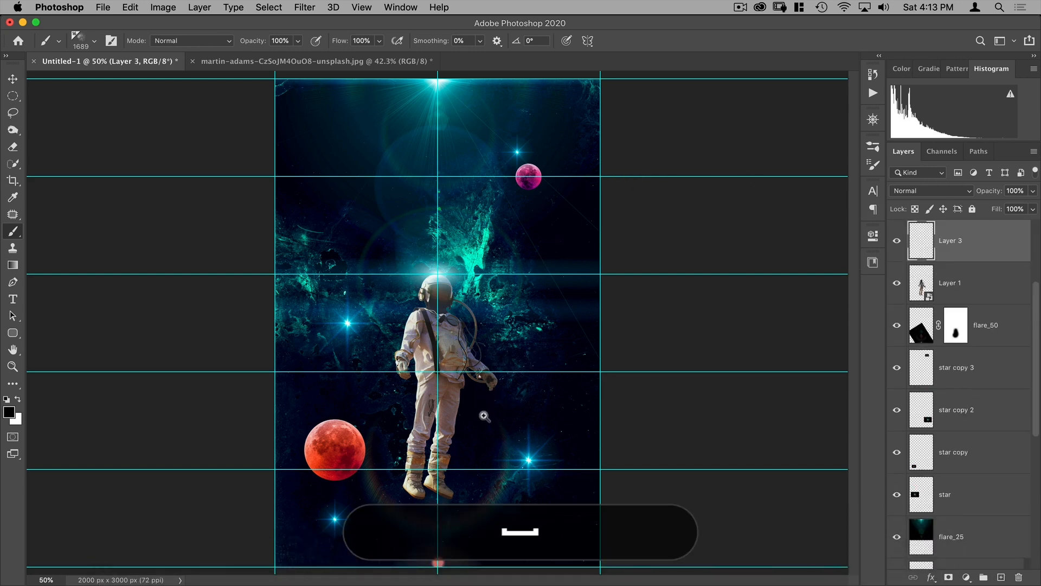
left_click_drag(506, 420, 296, 426)
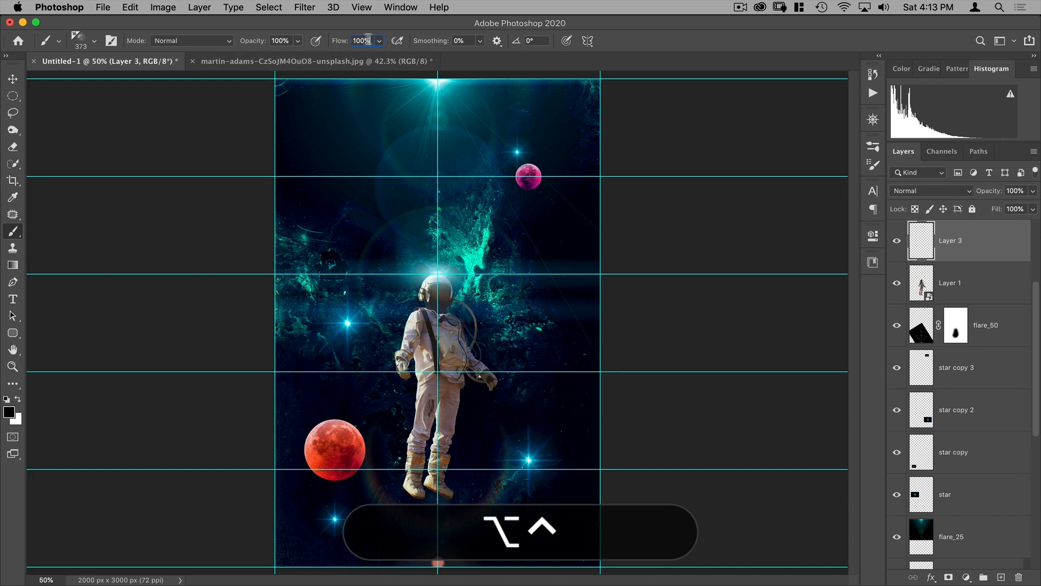
type("50")
key("Return")
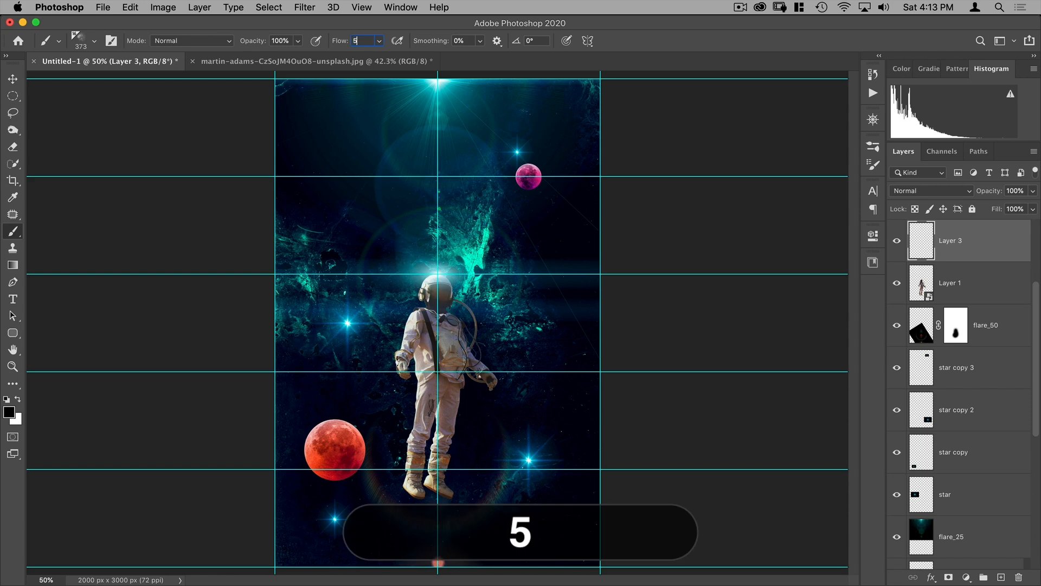
left_click(181, 43)
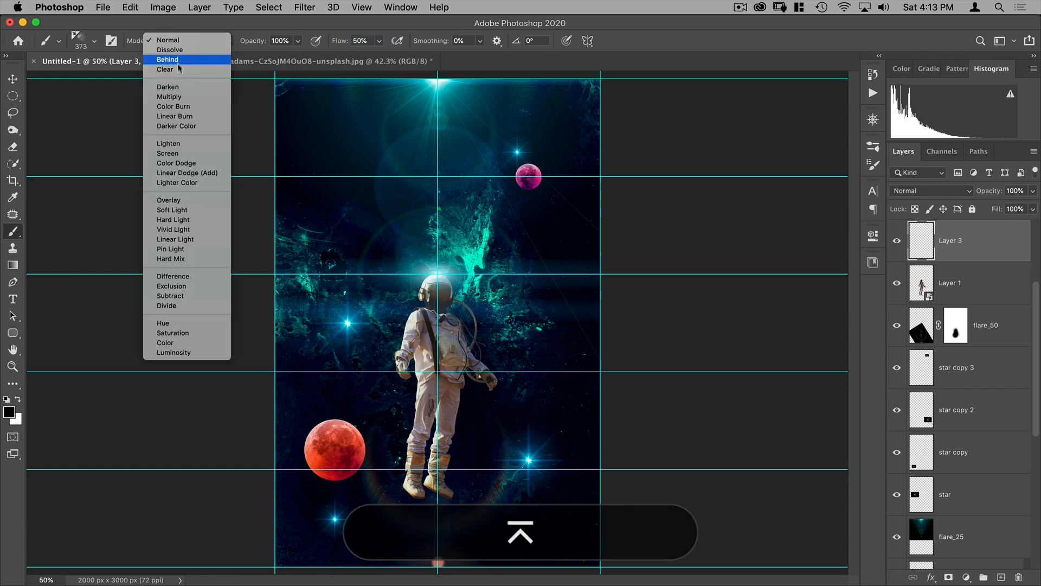
left_click(182, 149)
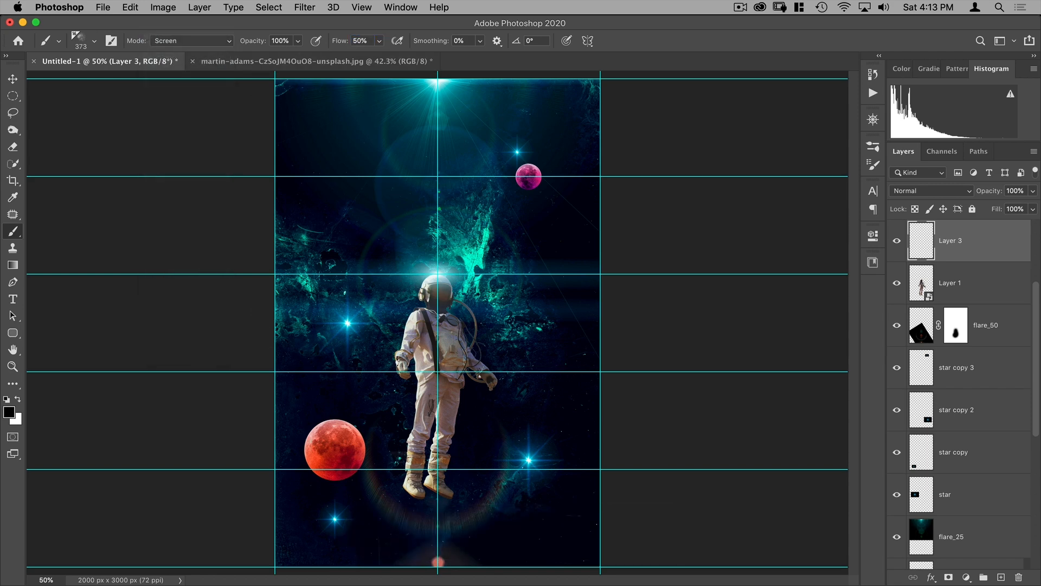
- Sample red from the large moon, try a smoke stroke just below it, and undo the stroke
left_click_drag(354, 479, 324, 439)
left_click_drag(311, 499, 288, 484)
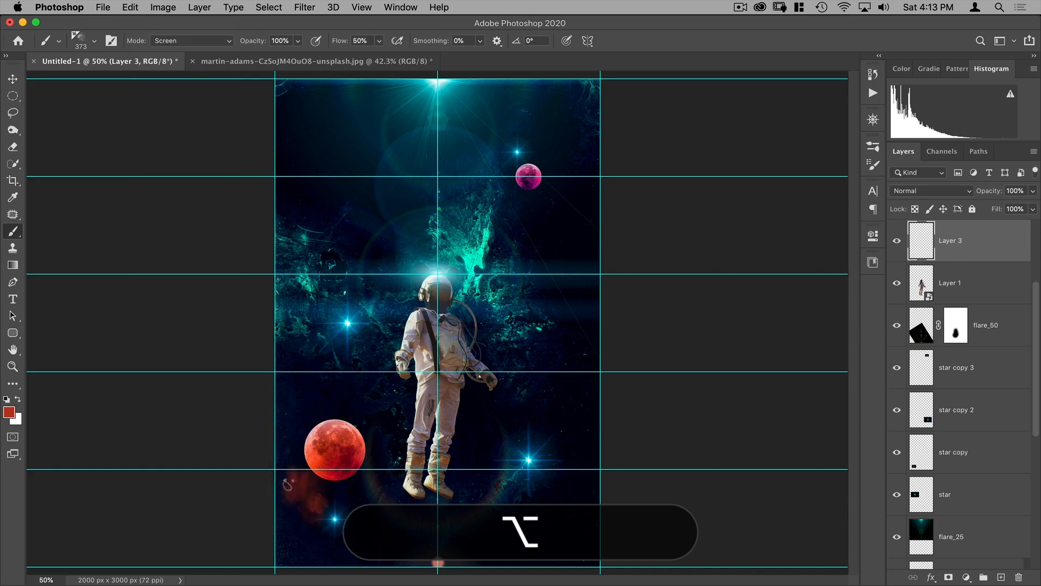
key("alt+super+z")
- Hide the guides and paint red smoke at the large moon's lower left with a 590 px brush at 30% flow and 100% opacity
key("super+space")
left_click_drag(361, 493, 378, 494)
key("super+semicolon")
key("super+space")
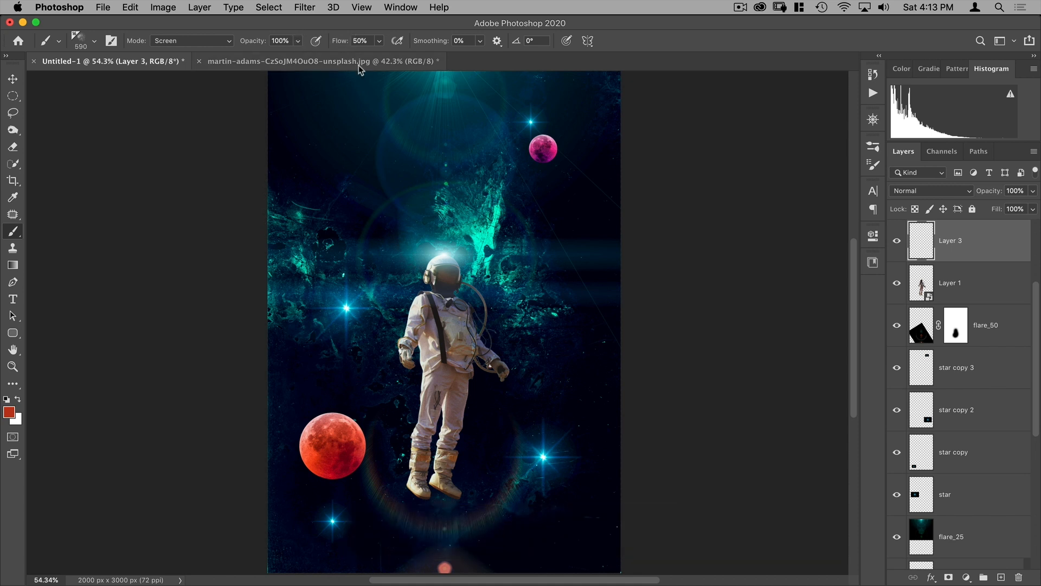
key("shift")
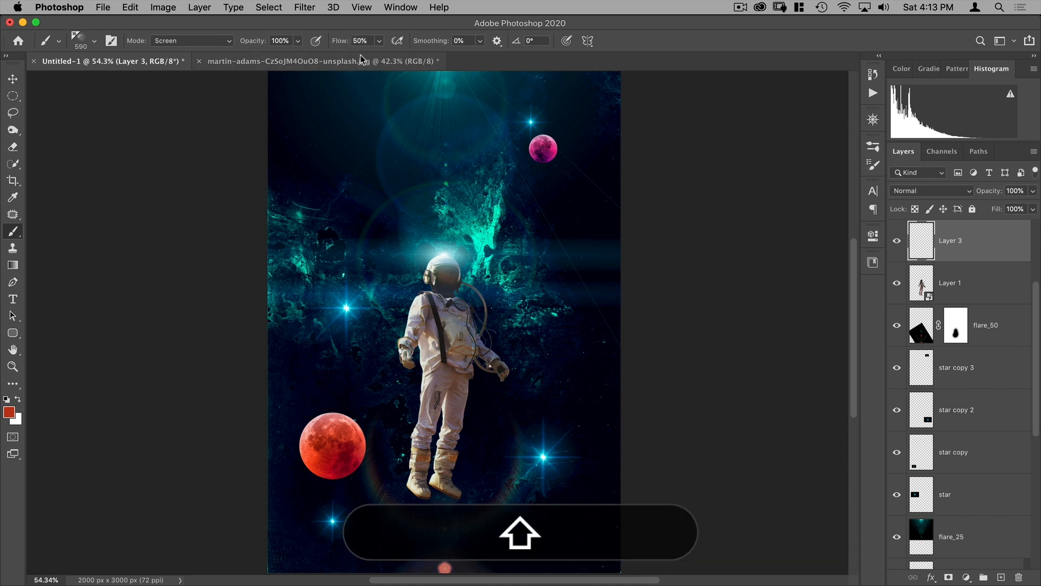
key("shift+3")
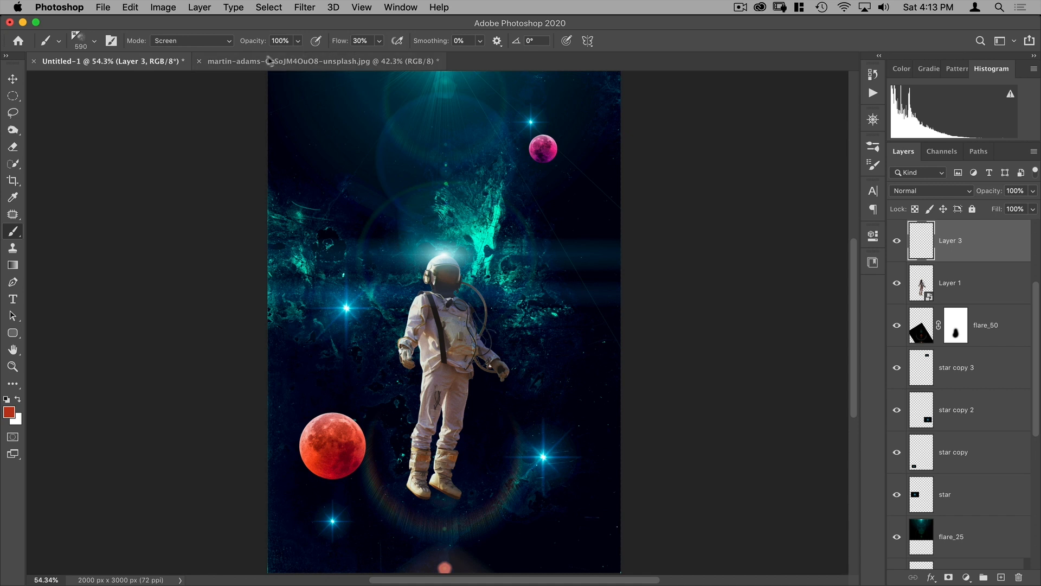
key("3")
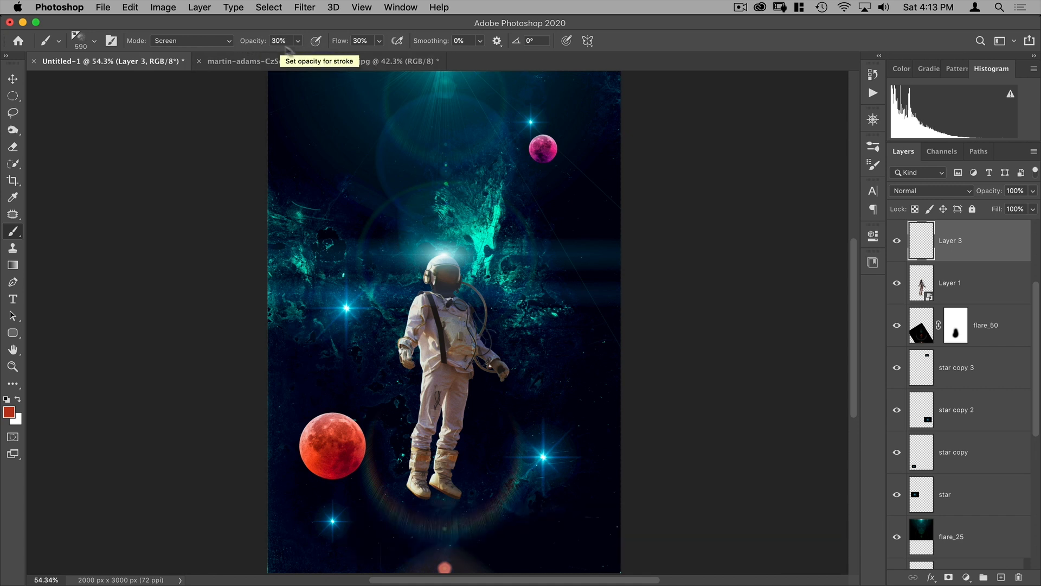
key("0")
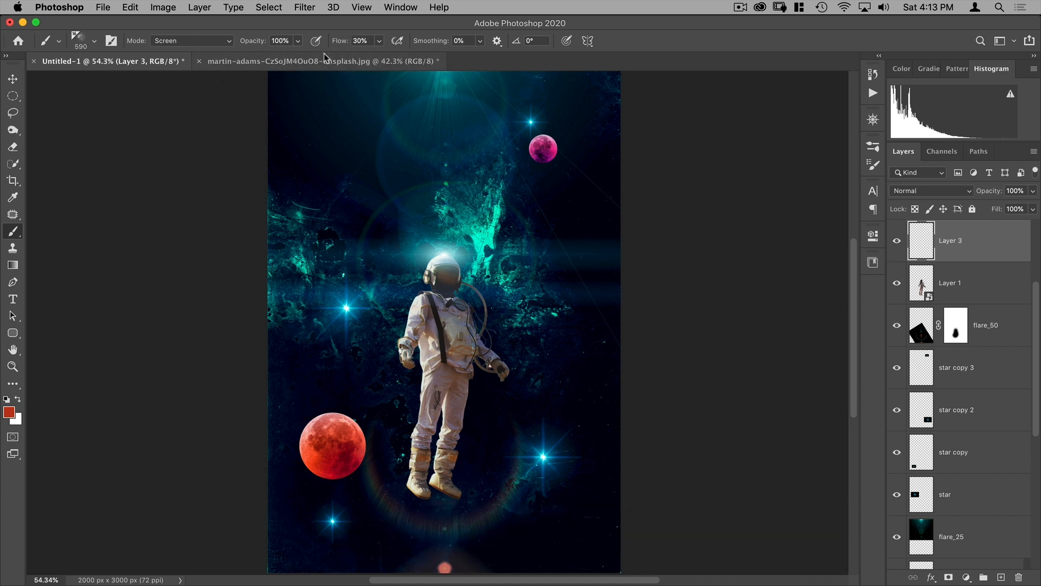
mouse_move(298, 461)
left_mouse_down()
mouse_move(292, 493)
mouse_move(274, 469)
left_mouse_up()
- Sample magenta from the small pink moon and undo the trial smoke stroke near the poster's lower edge
key("space")
left_click_drag(458, 350, 446, 312)
left_click(543, 112, "alt")
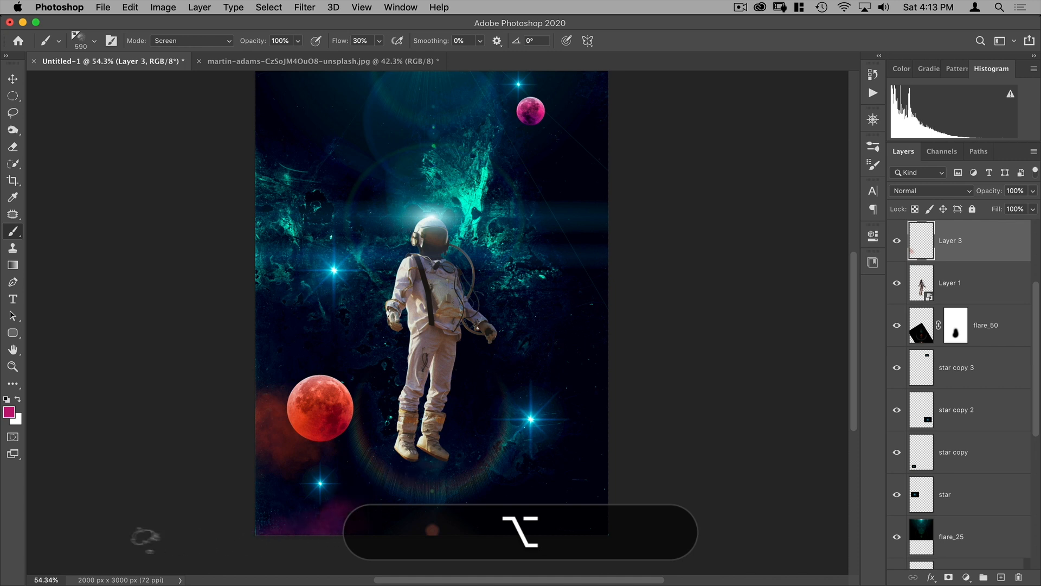
key("super+z")
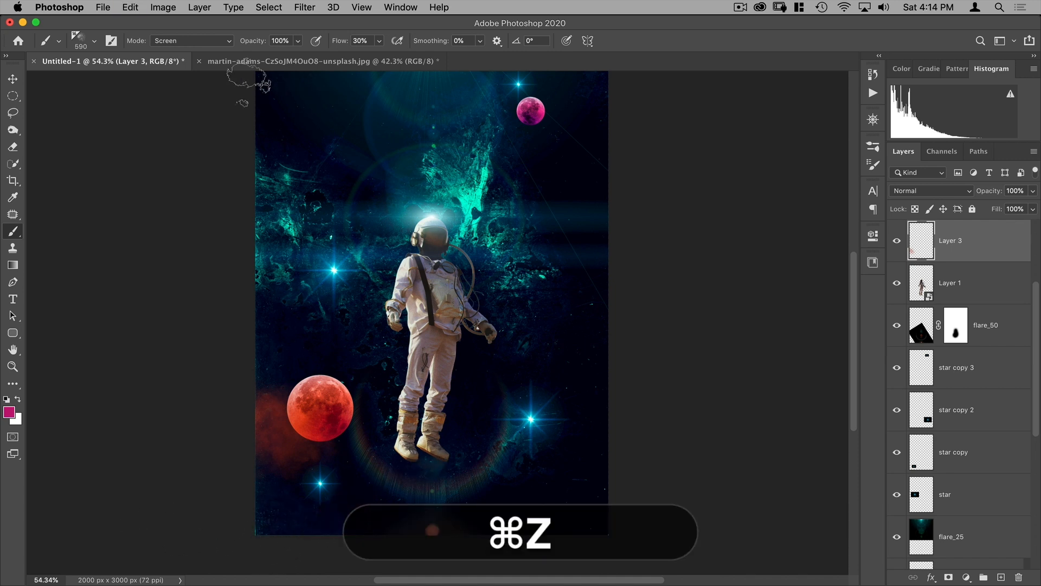
- Set the brush flow to 10% and paint faint magenta smoke in the poster's lower-left corner and teal smoke around the lower-right star
left_click(357, 40)
type("1")
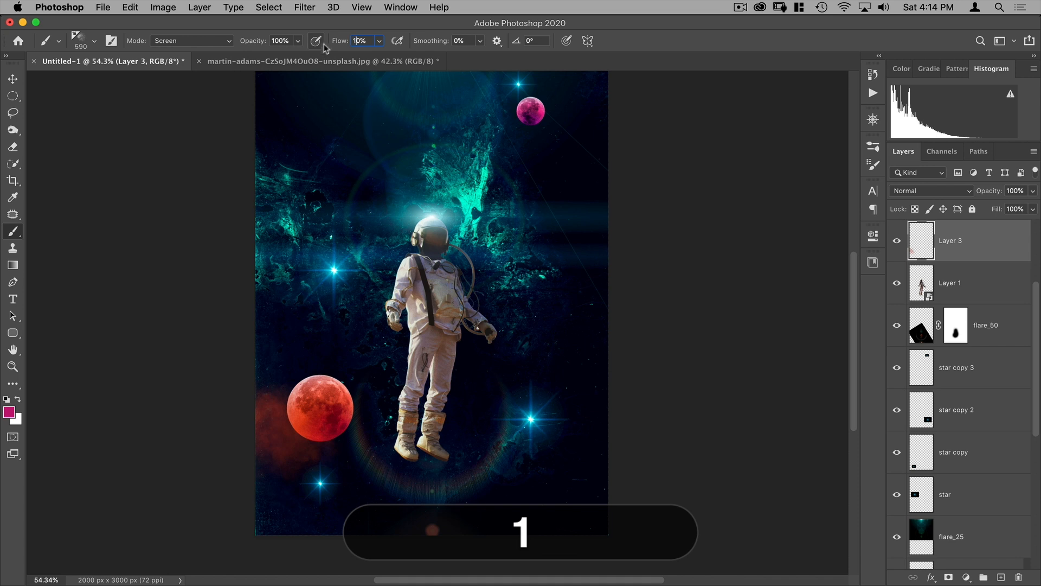
mouse_move(302, 534)
left_mouse_down()
mouse_move(354, 516)
mouse_move(363, 470)
mouse_move(277, 516)
left_mouse_up()
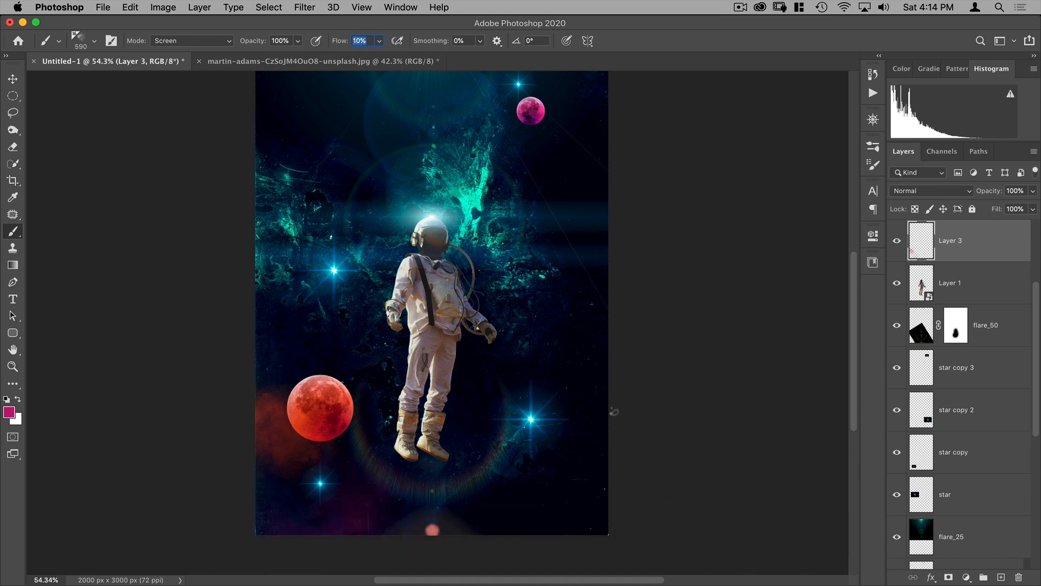
mouse_move(533, 405)
left_mouse_down()
mouse_move(428, 179)
mouse_move(470, 200)
left_mouse_up()
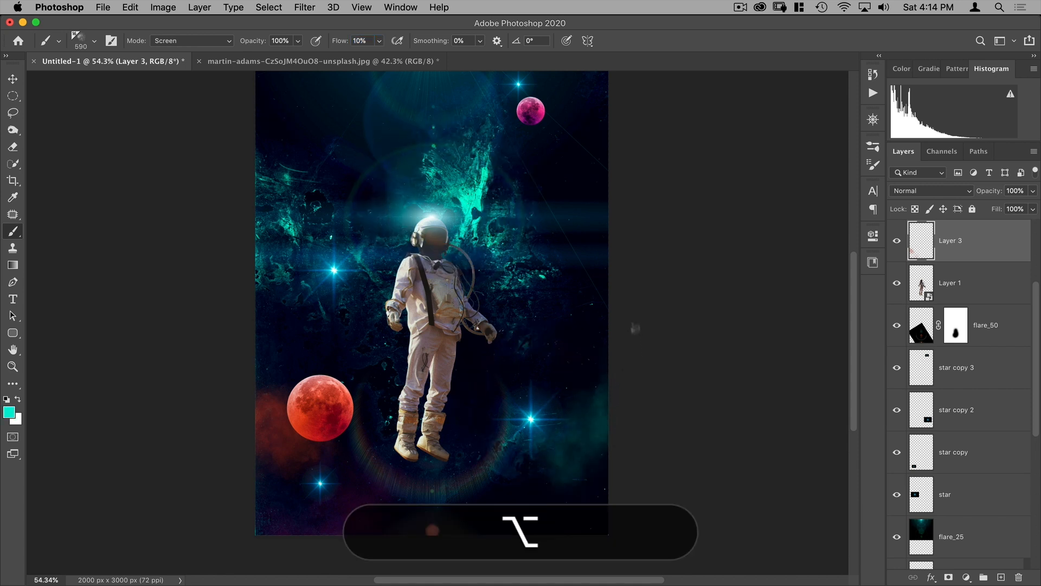
- Sample magenta from the small pink moon and paint smoke at its lower right with an 841 px brush
key("space")
left_click_drag(550, 239, 552, 402)
left_click(533, 276, "alt")
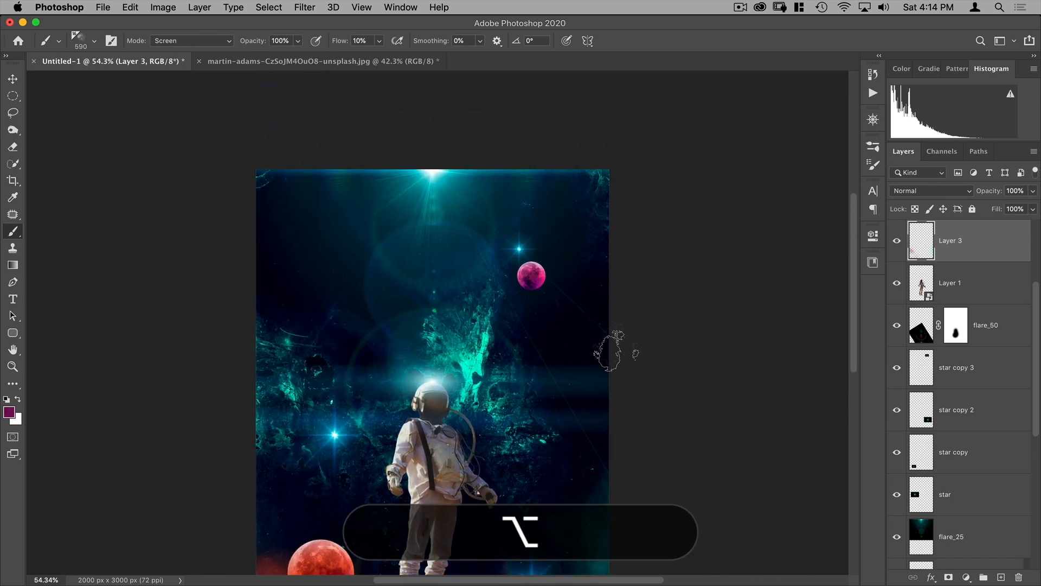
left_click(617, 356, "ctrl+alt")
left_click_drag(561, 355, 594, 367)
left_click(567, 323)
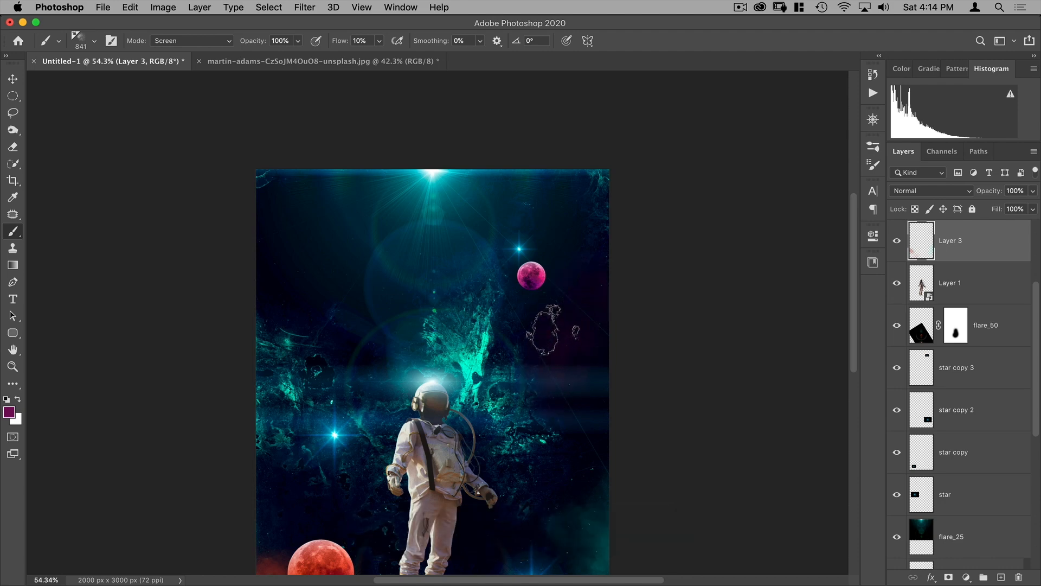
- Sample teal from the grunge texture and magenta from the small moon, painting smoke of both colours in the poster's upper-left area
left_click_drag(480, 349, 545, 295)
left_click(542, 297, "alt")
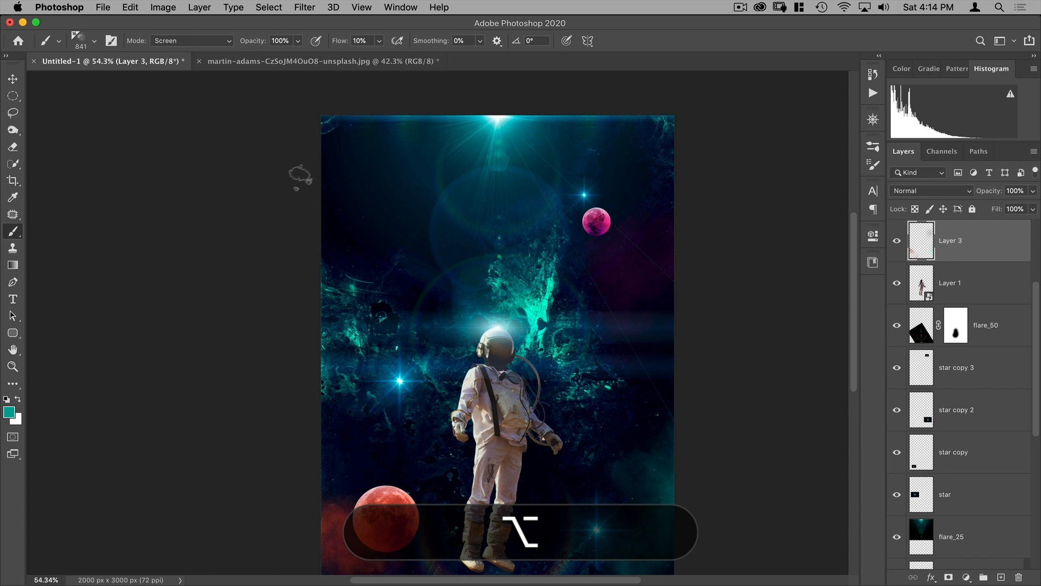
left_click(629, 248, "alt")
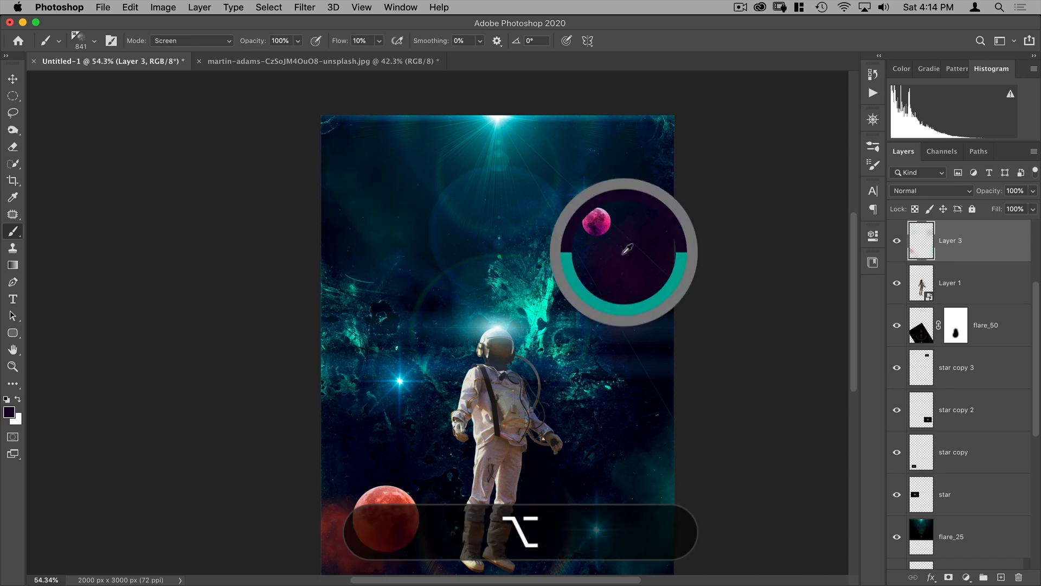
left_click_drag(639, 263, 599, 221, "alt")
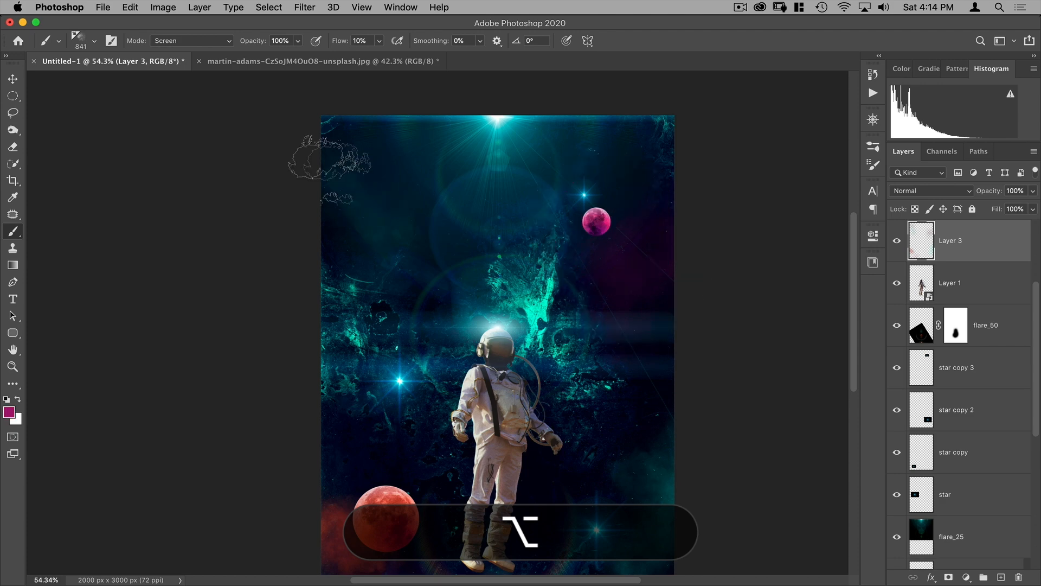
- Paint blue and teal smoke along the poster's left side and around the lower-left star with a 517 px brush, sampling colours from the artwork
key("space")
left_click_drag(480, 381, 432, 240)
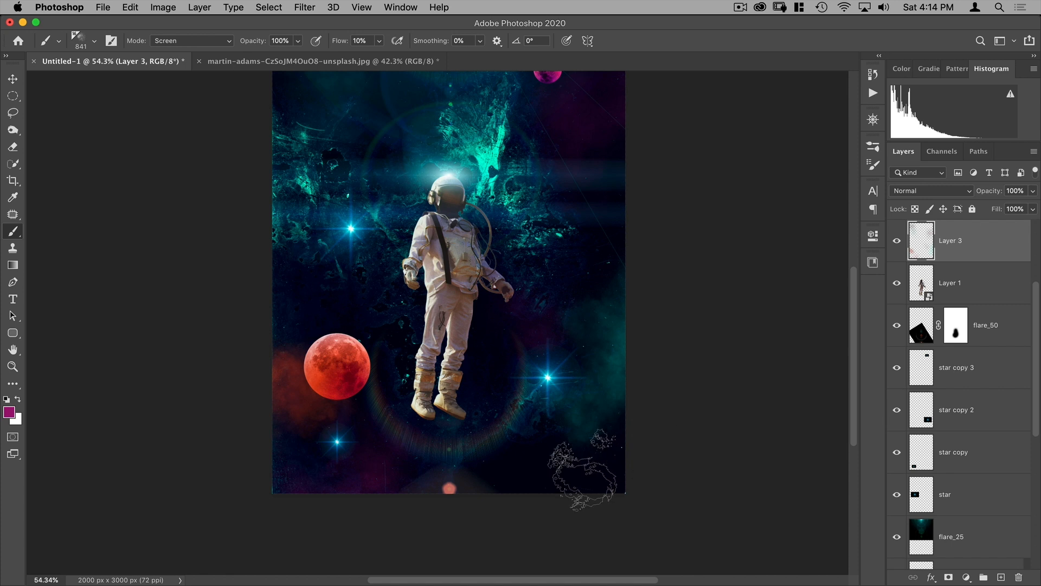
mouse_move(600, 378)
left_mouse_down("alt")
mouse_move(611, 402)
mouse_move(619, 382)
left_mouse_up("alt")
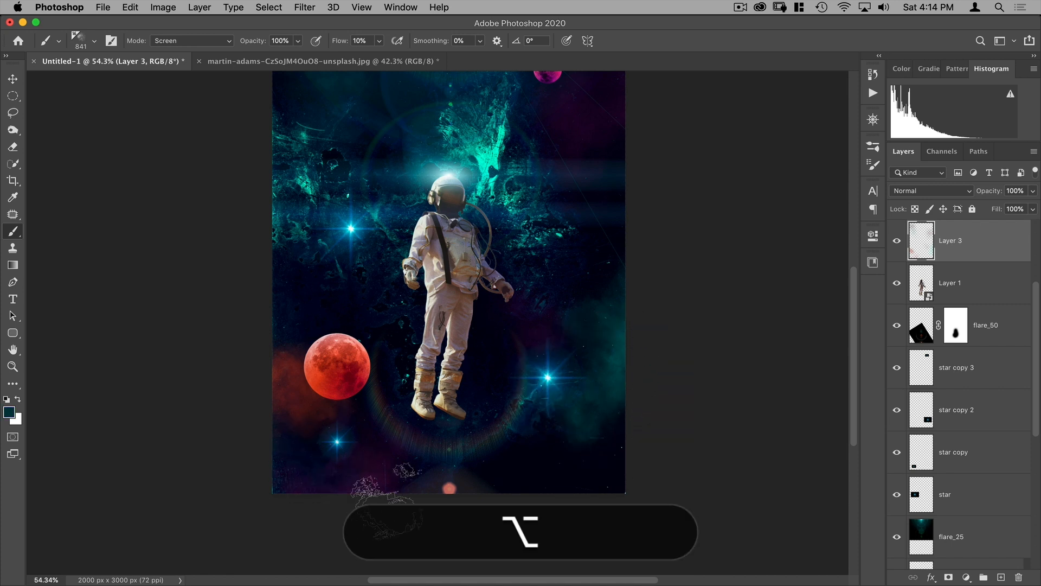
mouse_move(339, 442)
left_mouse_down("ctrl+alt")
mouse_move(311, 434)
mouse_move(334, 454)
mouse_move(342, 437)
left_mouse_up("ctrl+alt")
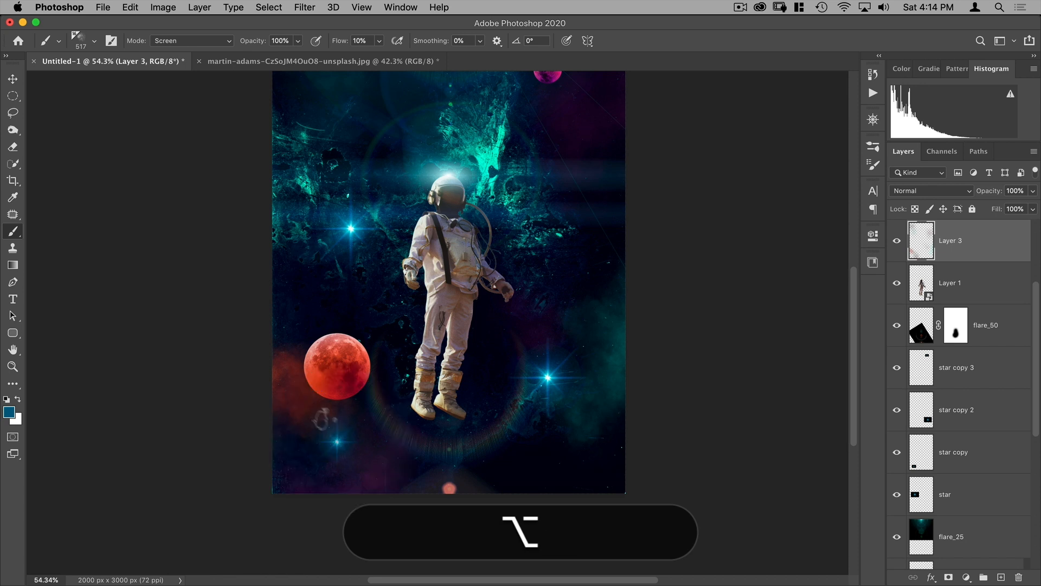
left_click(298, 230, "alt")
left_click(292, 283)
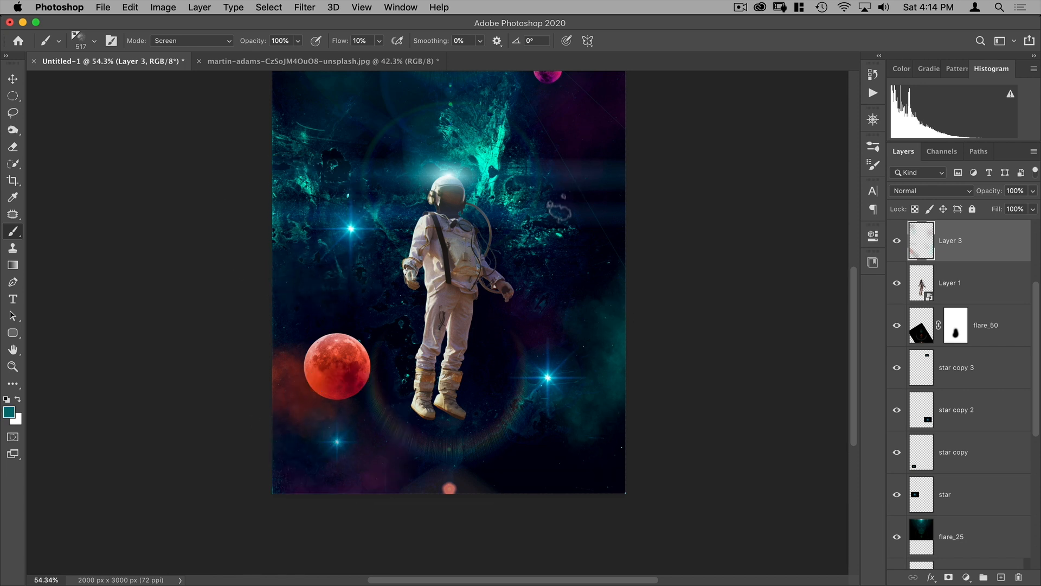
- Sample bright teal from the grunge texture and paint faint smoke along the poster's right edge, level with the astronaut's helmet
left_click(561, 234, "alt")
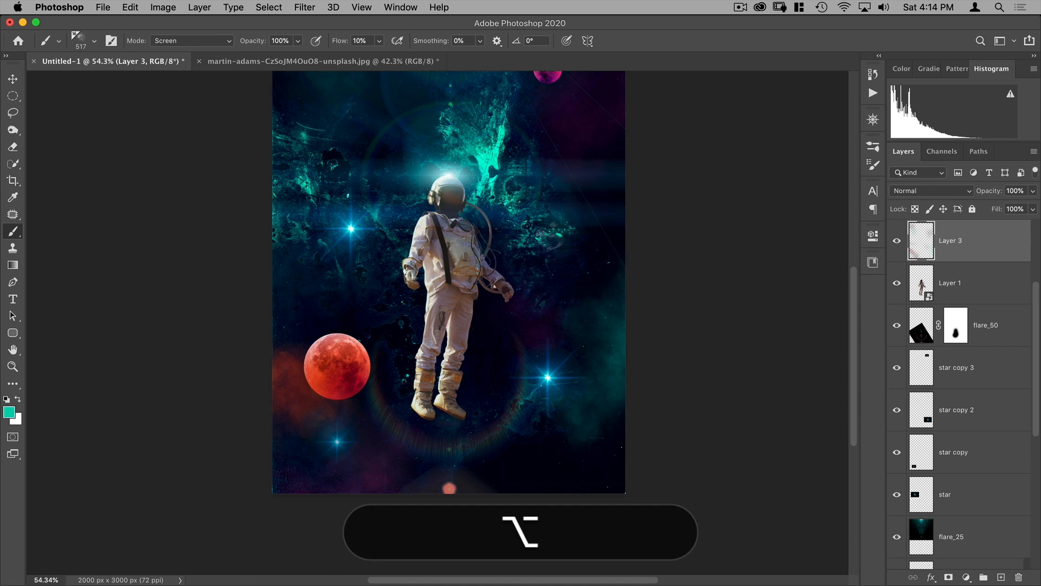
left_click(604, 233)
left_click_drag(663, 180, 676, 214)
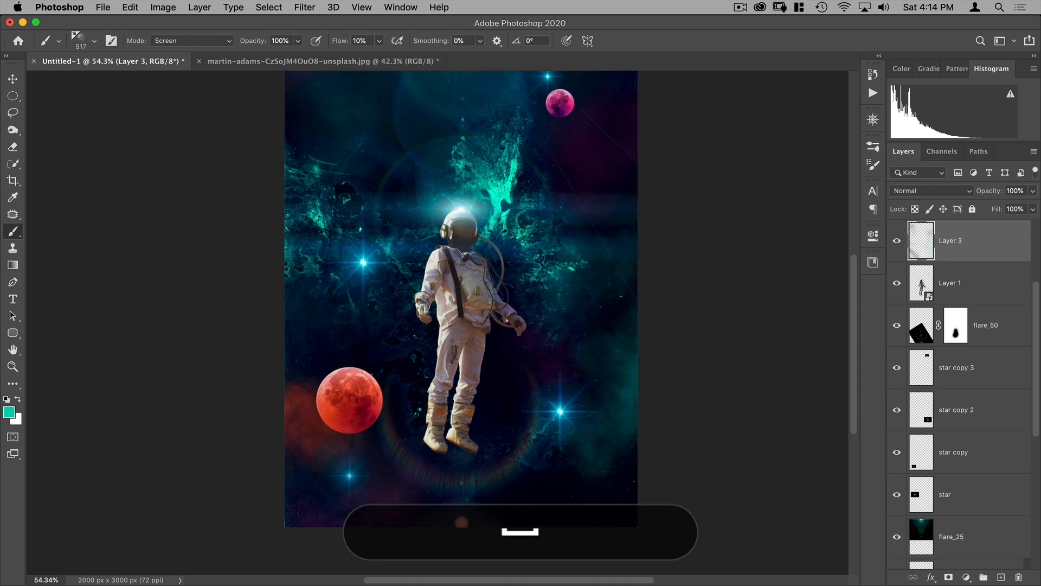
left_click_drag(599, 214, 586, 269)
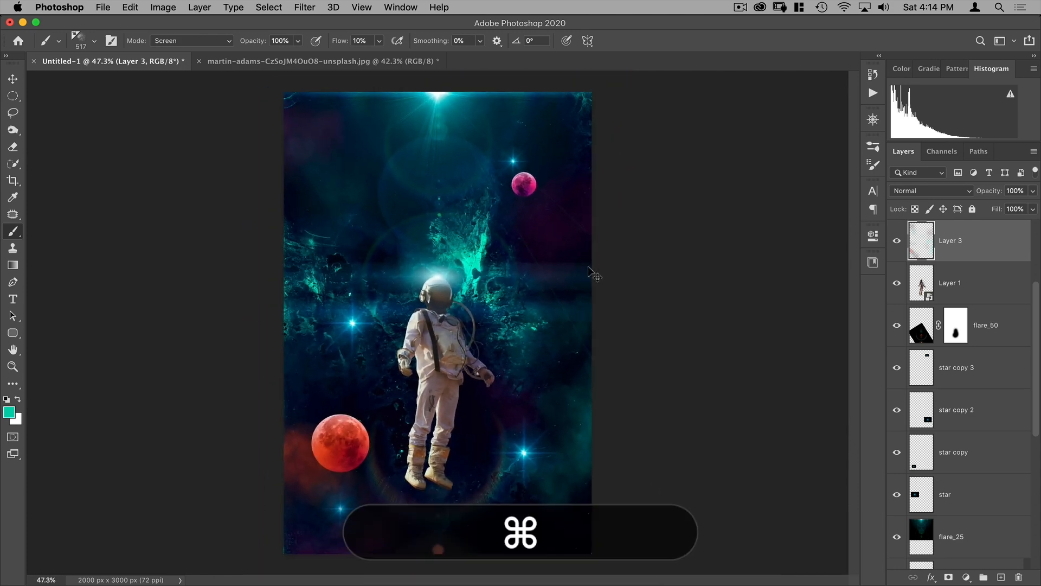
- Compare the whole poster with and without the smoke on Layer 3
key("super+0")
key("v")
left_click(898, 241)
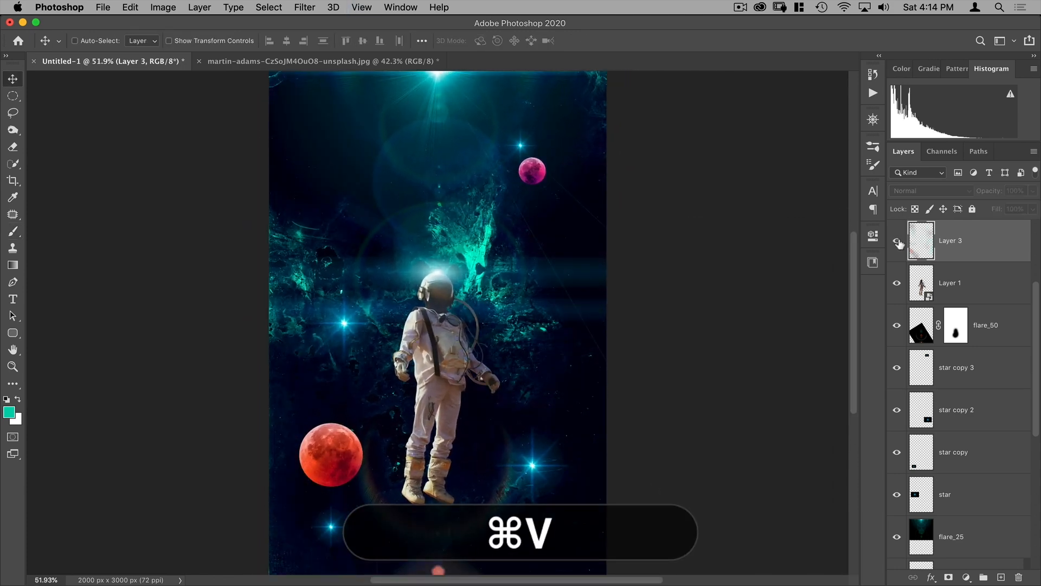
left_click(897, 241)
left_click(897, 241)
left_click(897, 240)
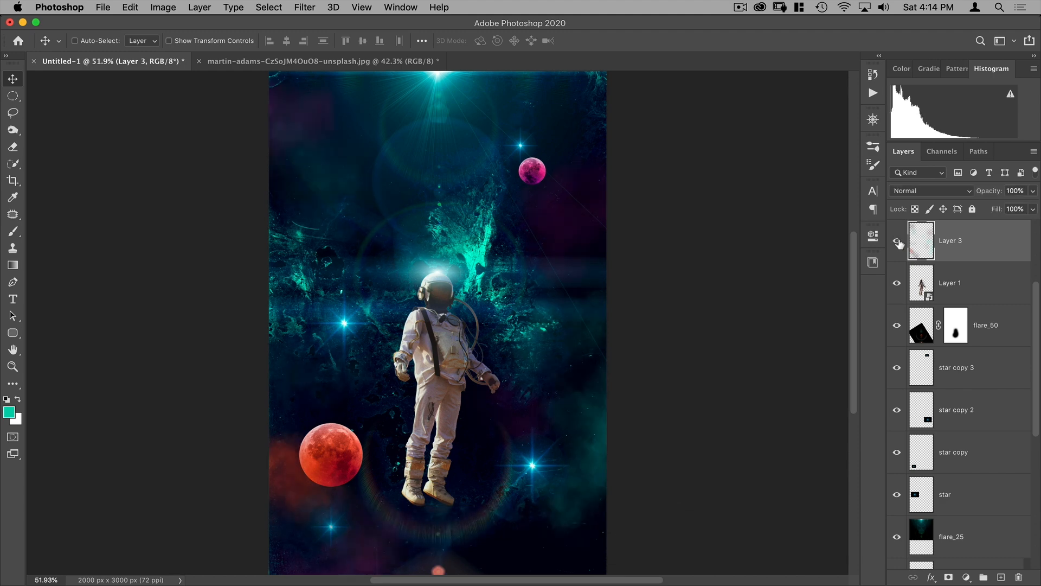
- Set Layer 3 to the Screen blend mode with 90% opacity
left_click(933, 192)
left_click(919, 283)
left_click_drag(987, 193, 984, 196)
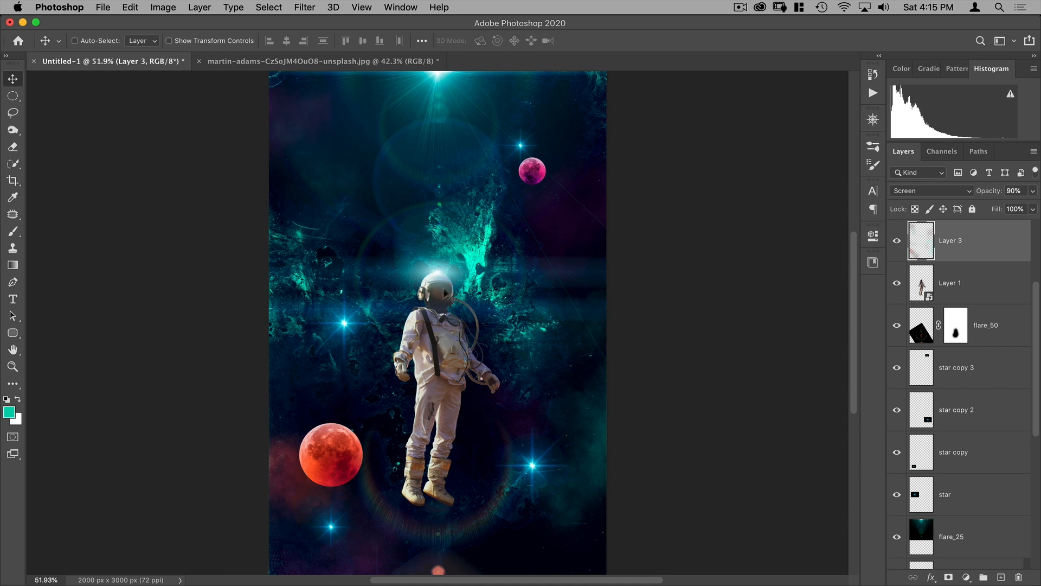
- Rename the astronaut's Layer 1 as "spaceman"
left_click(925, 293)
double_click(946, 283)
type("spaceman")
key("Return")
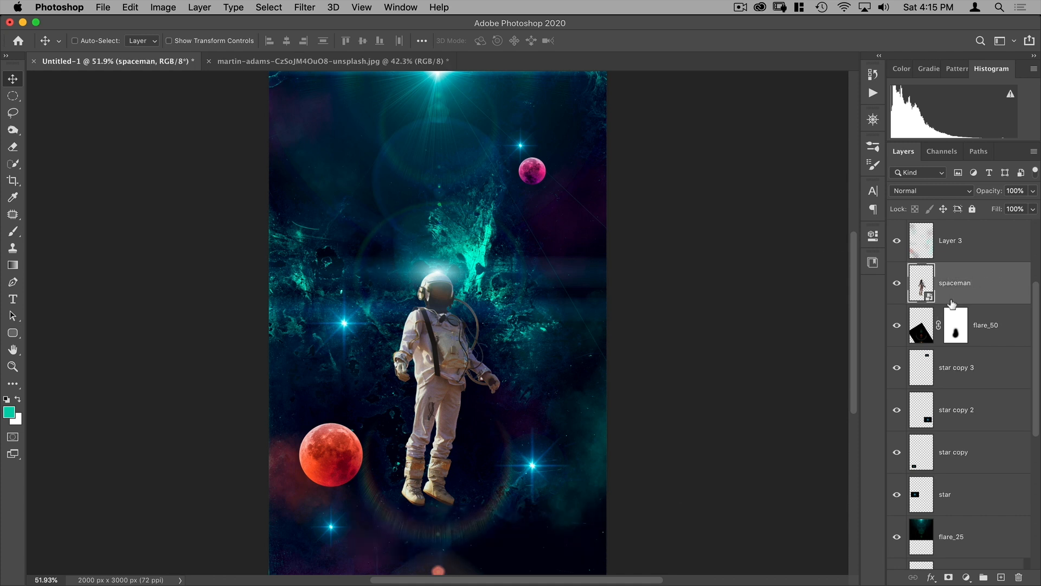
- Duplicate the spaceman layer and rasterize the copy
key("super+j")
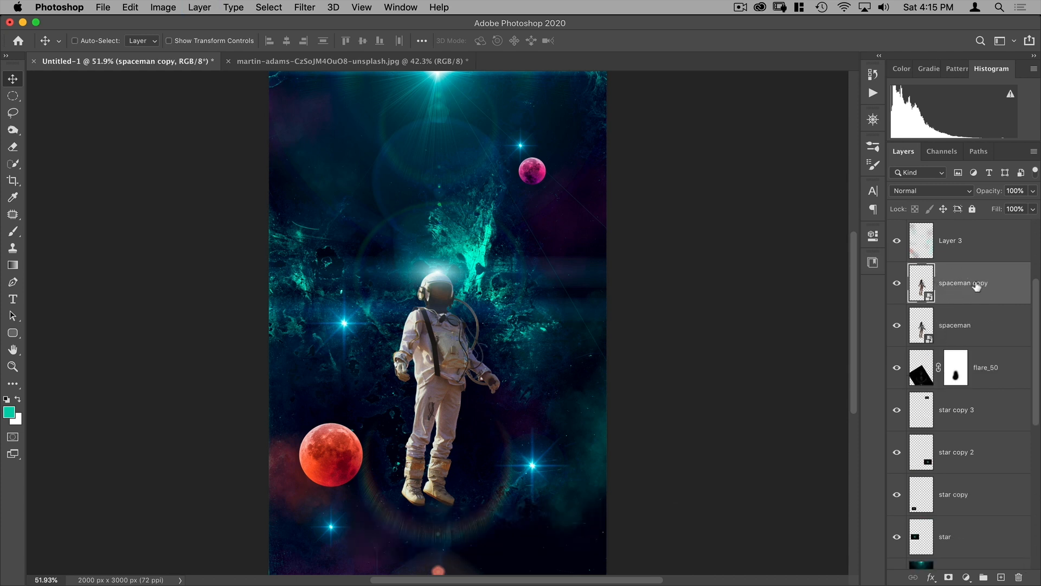
right_click(1008, 289)
left_click(890, 243)
- Apply Curves to the spaceman copy with the black point input at 149 and the white point input at 206
key("super+m")
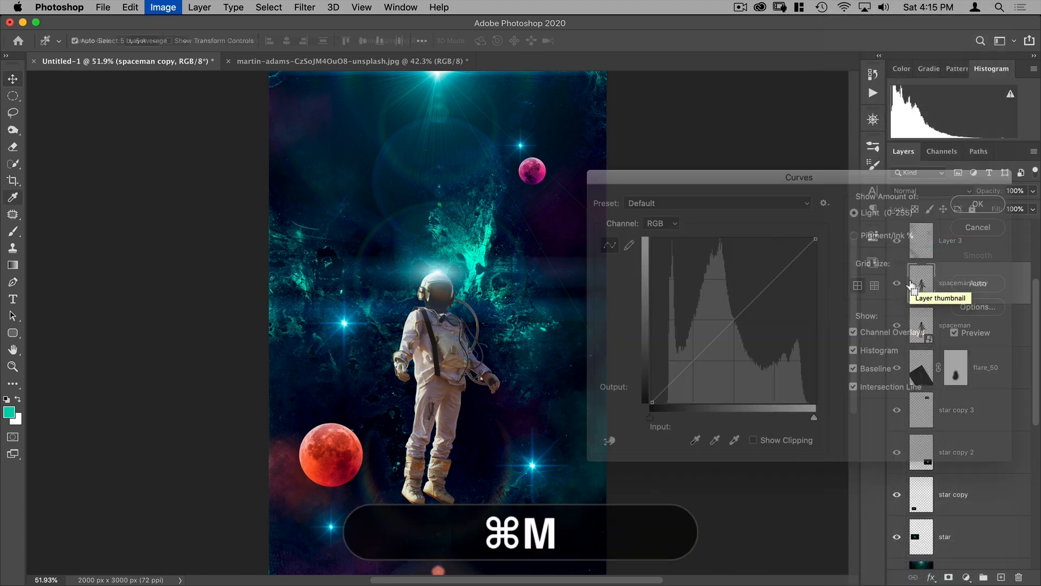
left_click_drag(652, 419, 747, 418)
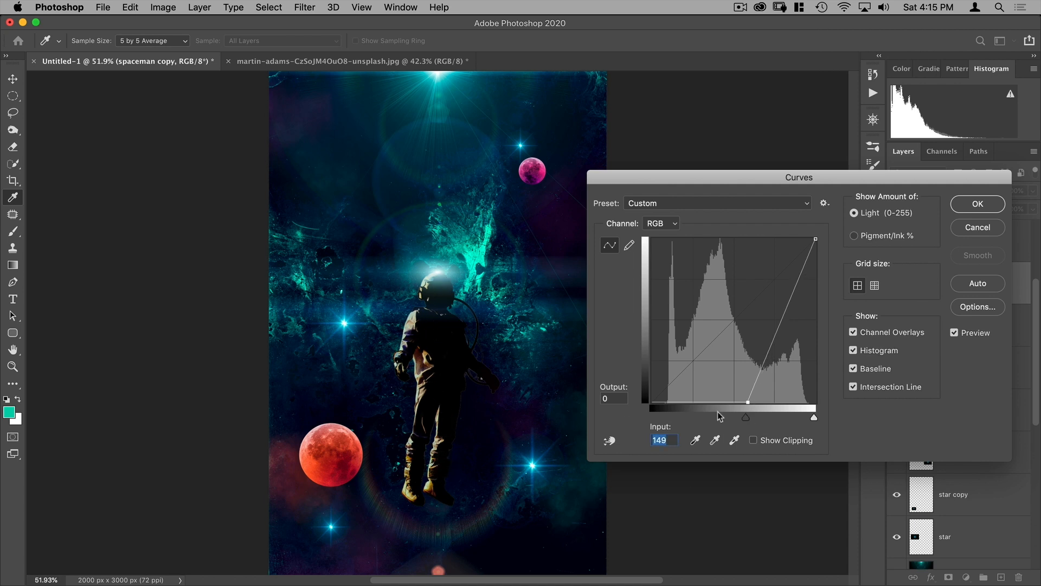
left_click_drag(815, 418, 784, 423)
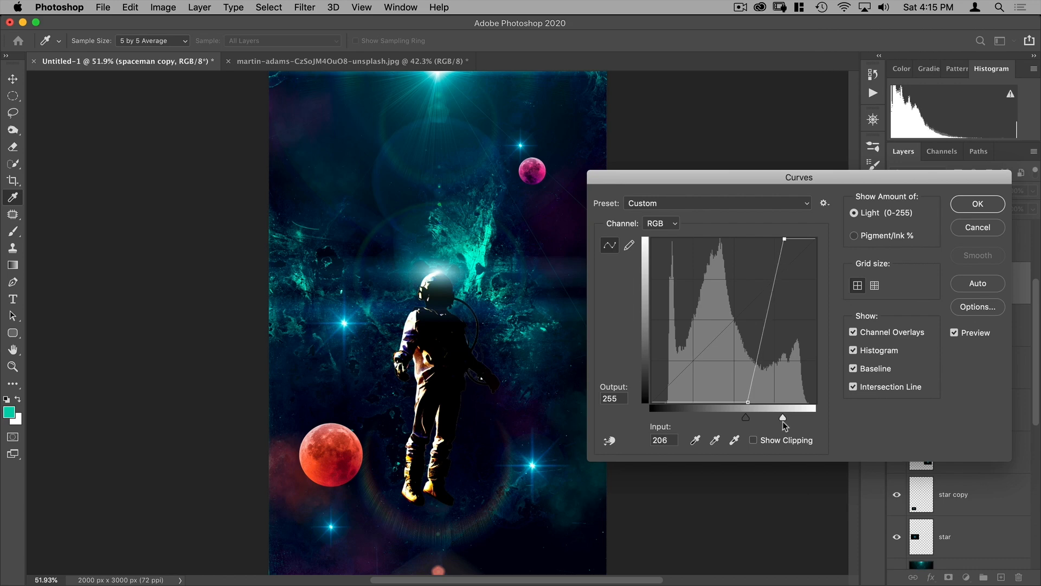
left_click(977, 204)
- Set the spaceman copy to the Screen blend mode and rename it "glow"
left_click(924, 192)
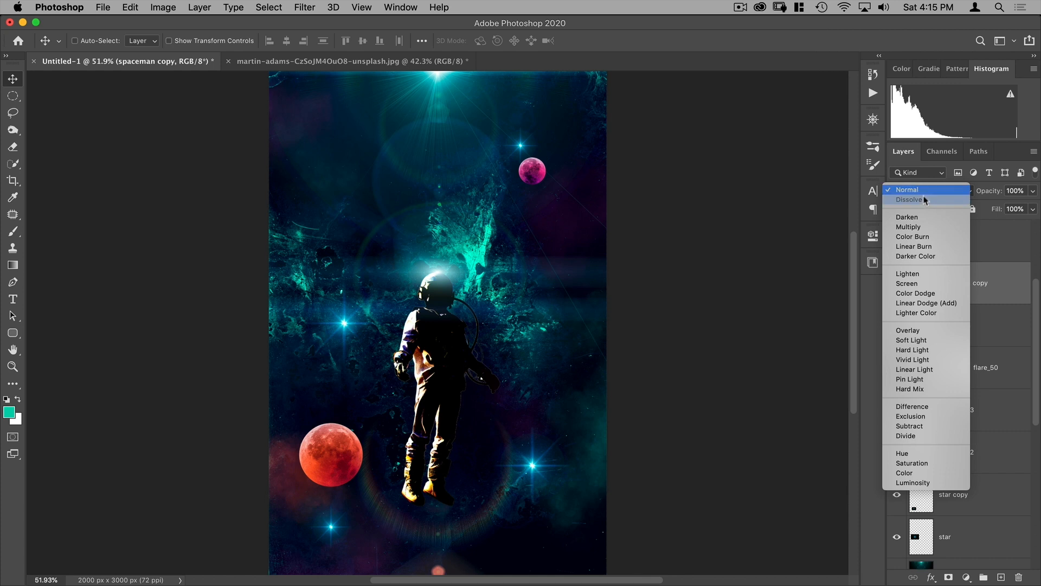
left_click(933, 283)
double_click(963, 282)
type("glow")
key("Return")
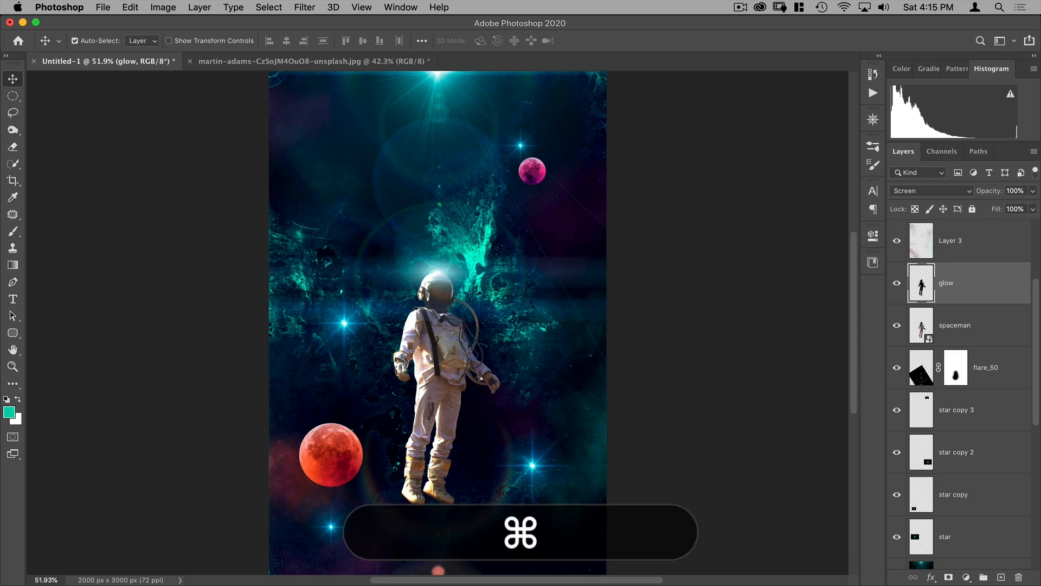
- Duplicate the glow layer and apply a 200-pixel Gaussian Blur to the copy
key("super+j")
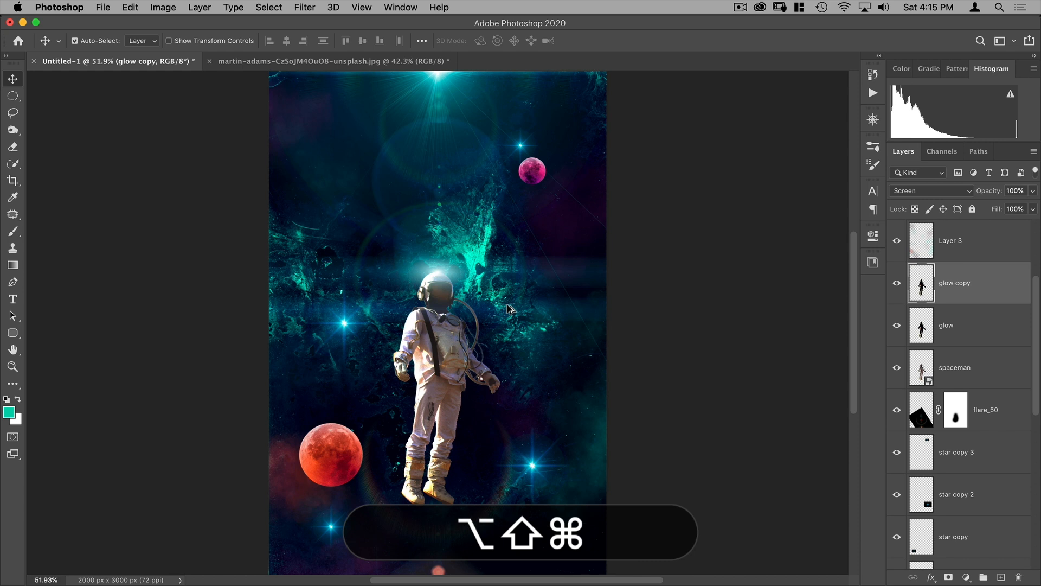
key("alt+shift+super+g")
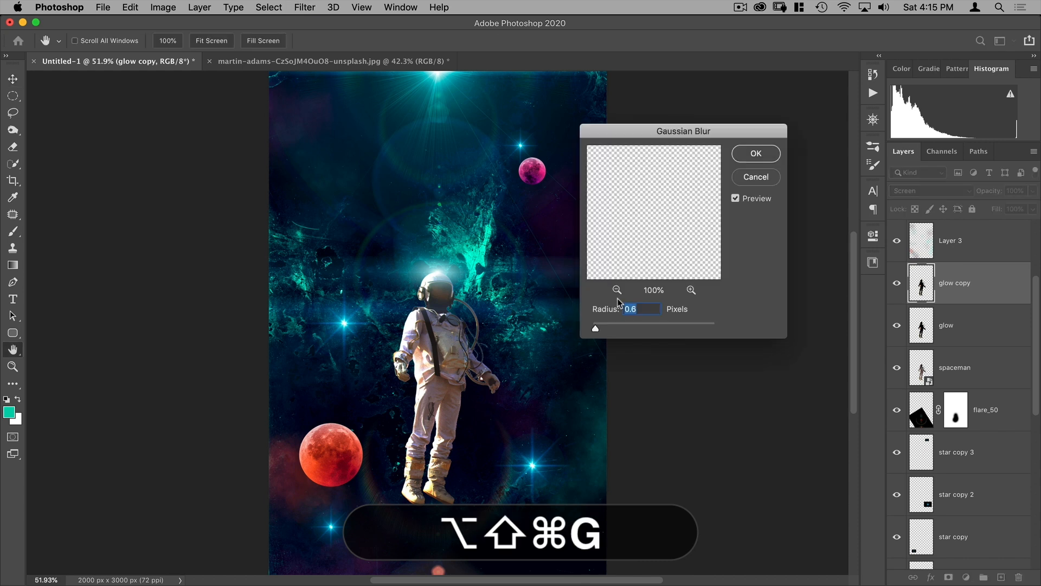
type("250")
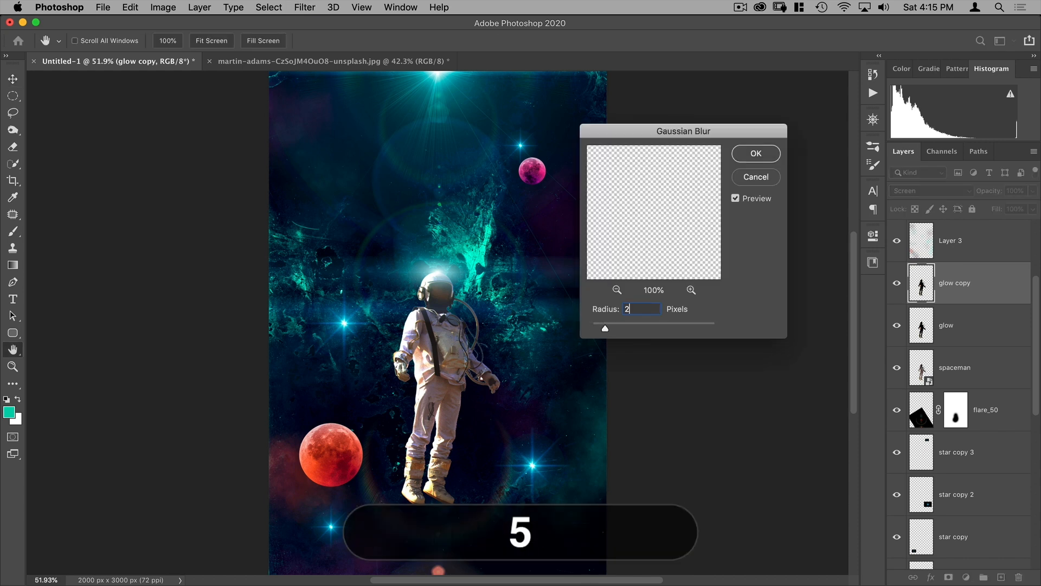
key("super+a")
type("200")
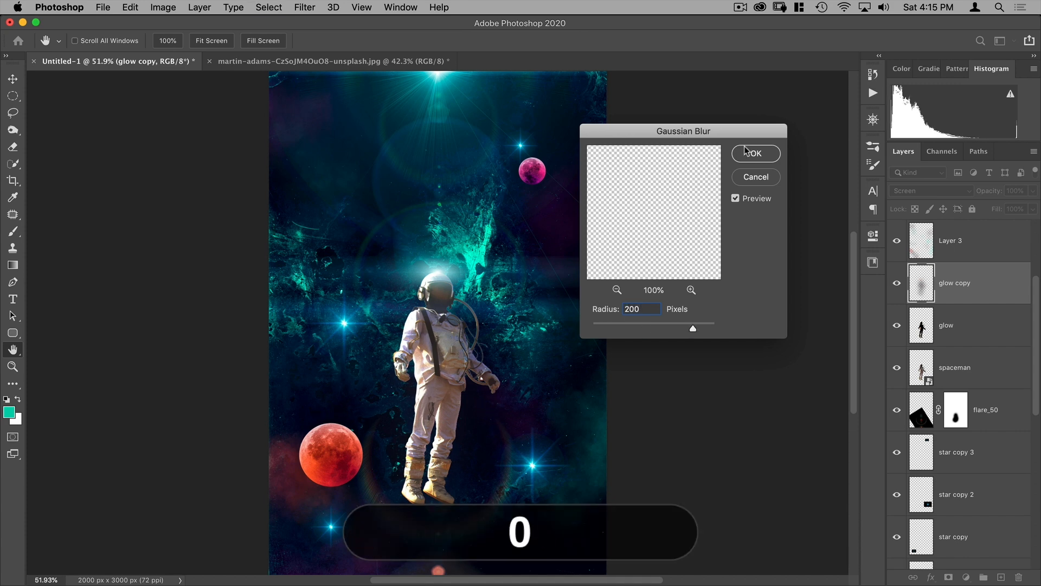
left_click(752, 153)
- Make a second copy of the sharp glow layer and apply a 100-pixel Gaussian Blur to it
left_click(976, 327)
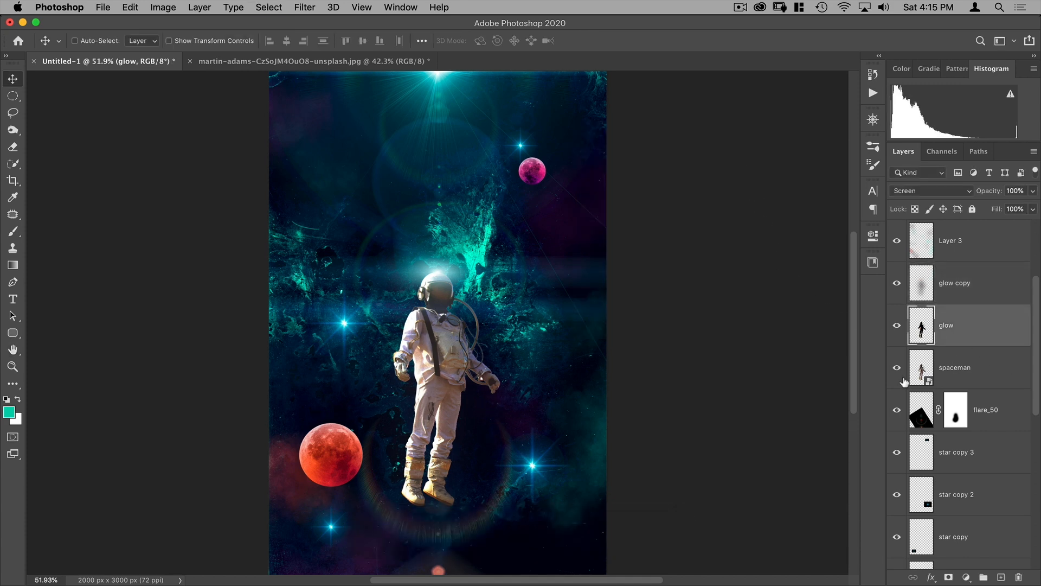
key("super+j")
key("alt+shift+super+j")
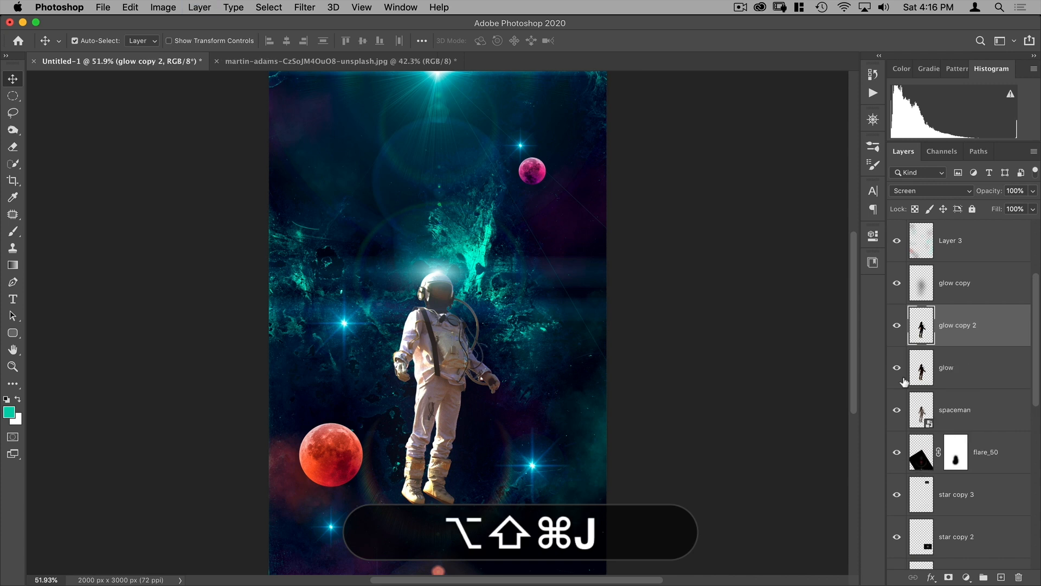
key("alt+shift+super+g")
type("100")
key("Return")
- Make a third copy of the sharp glow layer and apply a 50-pixel Gaussian Blur to it
left_click(987, 375)
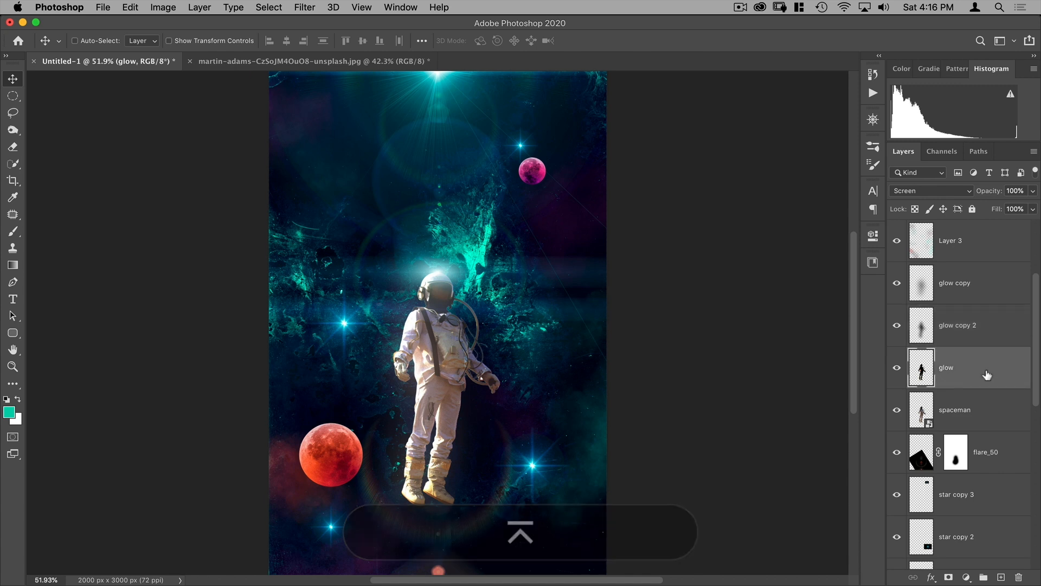
key("alt+shift+super+j")
key("alt+shift+super+g")
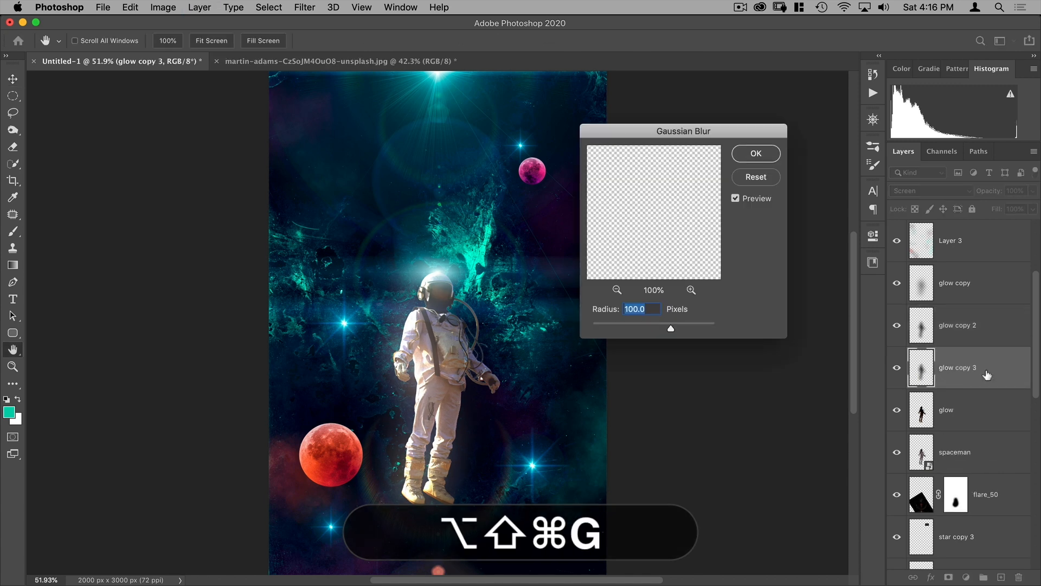
type("50")
key("Return")
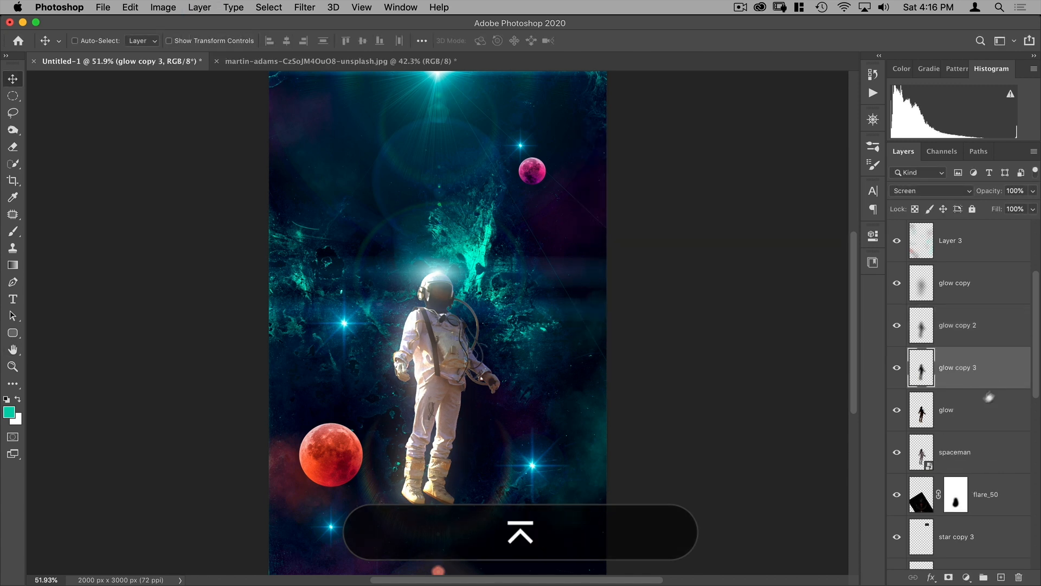
- Make a fourth copy of the sharp glow layer and apply a 25-pixel Gaussian Blur to it
left_click(970, 403)
key("super+j")
key("alt+shift+super+g")
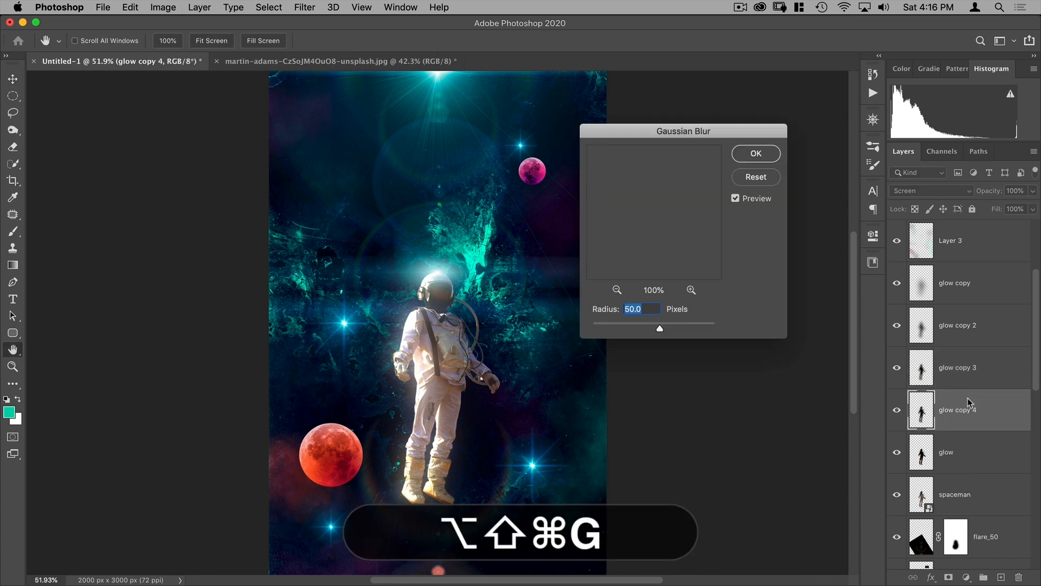
type("50")
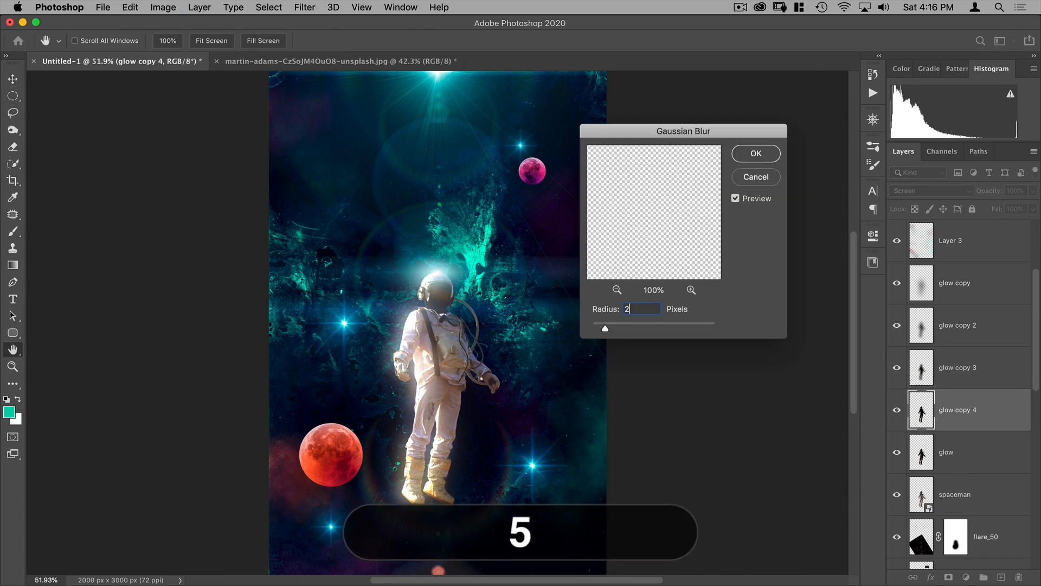
key("Return")
- Make a fifth copy of the sharp glow layer and apply a 12-pixel Gaussian Blur to it
left_click(971, 460)
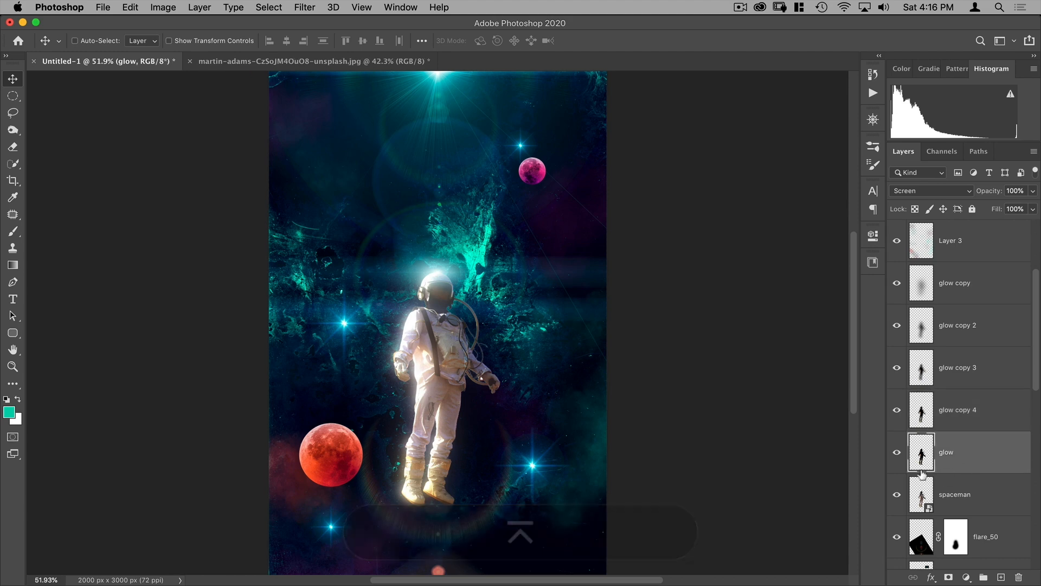
key("super+j")
key("alt+shift+super+g")
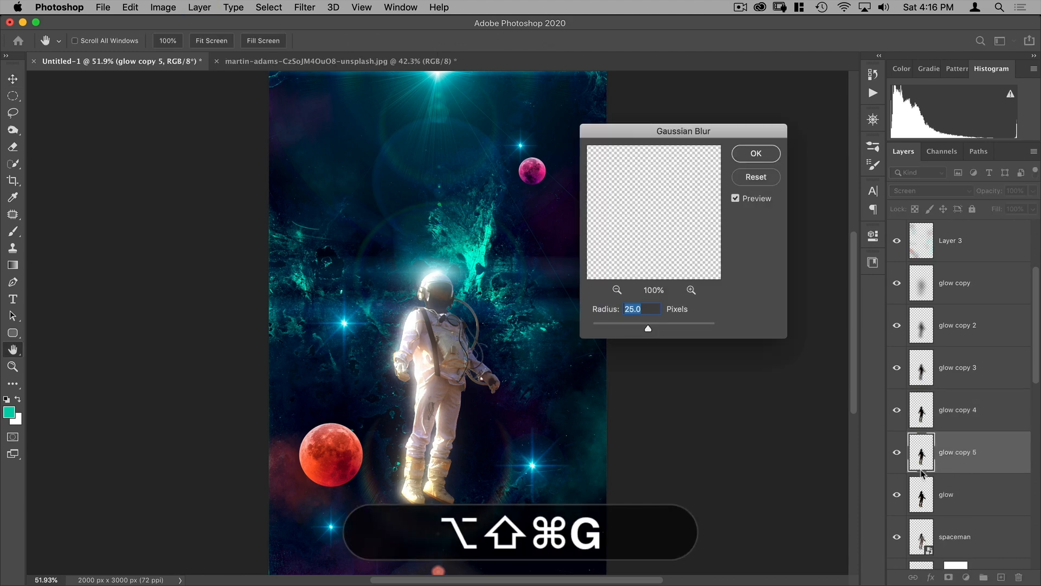
type("12")
key("Return")
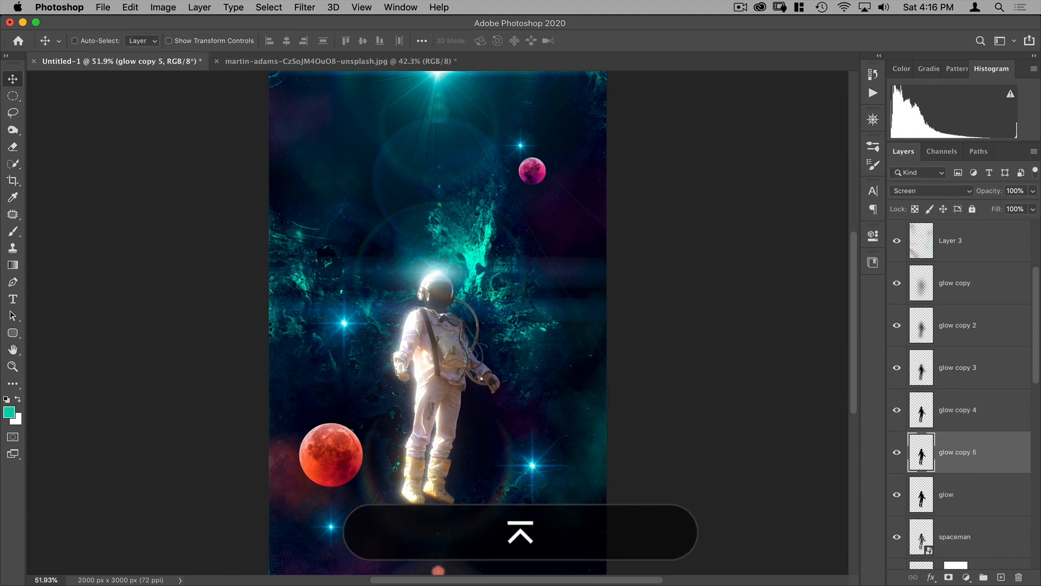
- Make a sixth copy of the sharp glow layer and apply a Gaussian Blur to it
left_click(952, 495)
key("super+j")
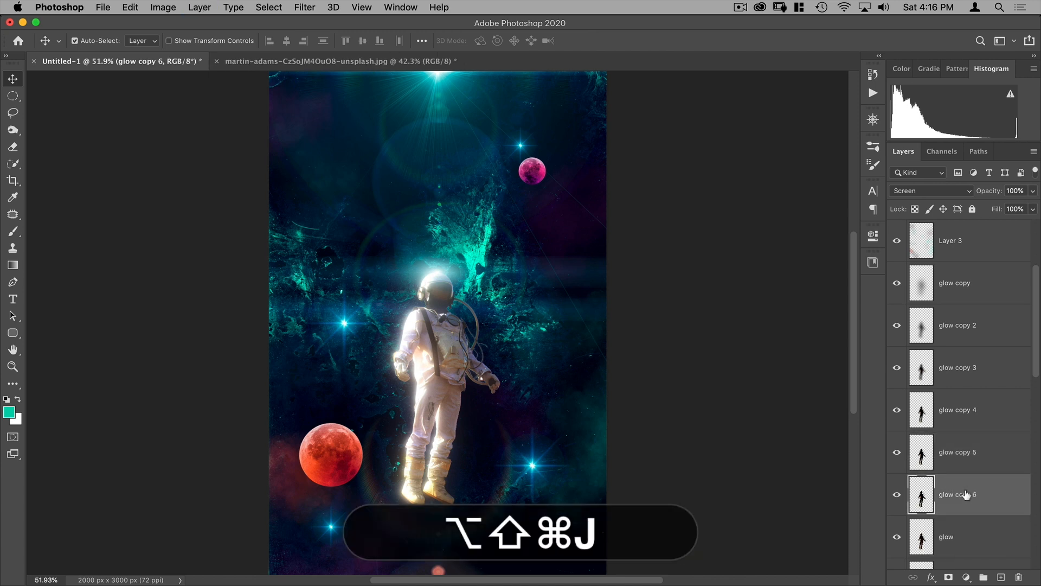
key("alt+shift+super+g")
key("Return")
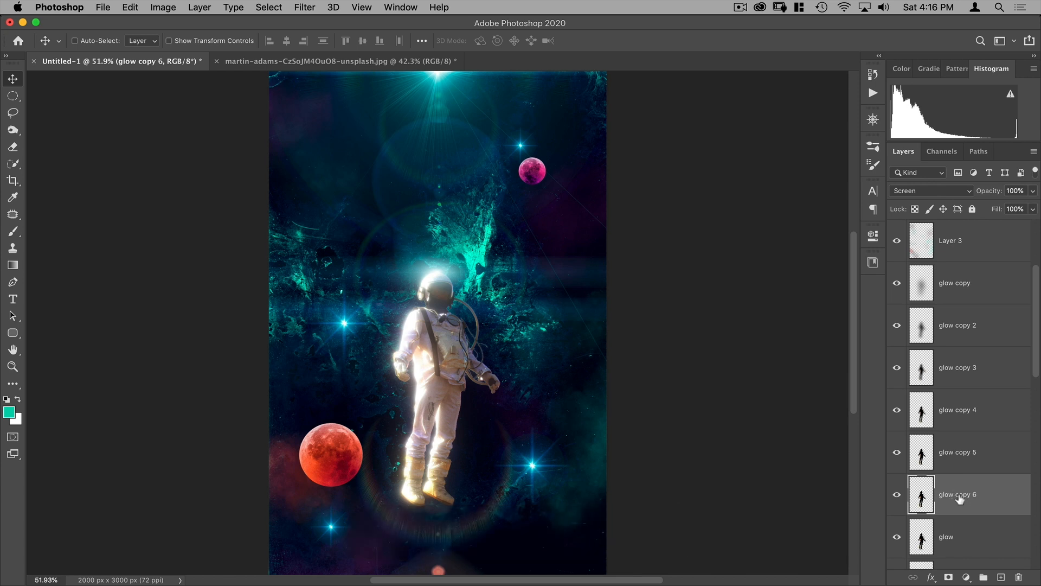
- Merge the layers from glow copy through glow copy 5 and set the merged layer to the Screen blend mode
left_click(968, 461)
scroll(980, 384, "up", 1)
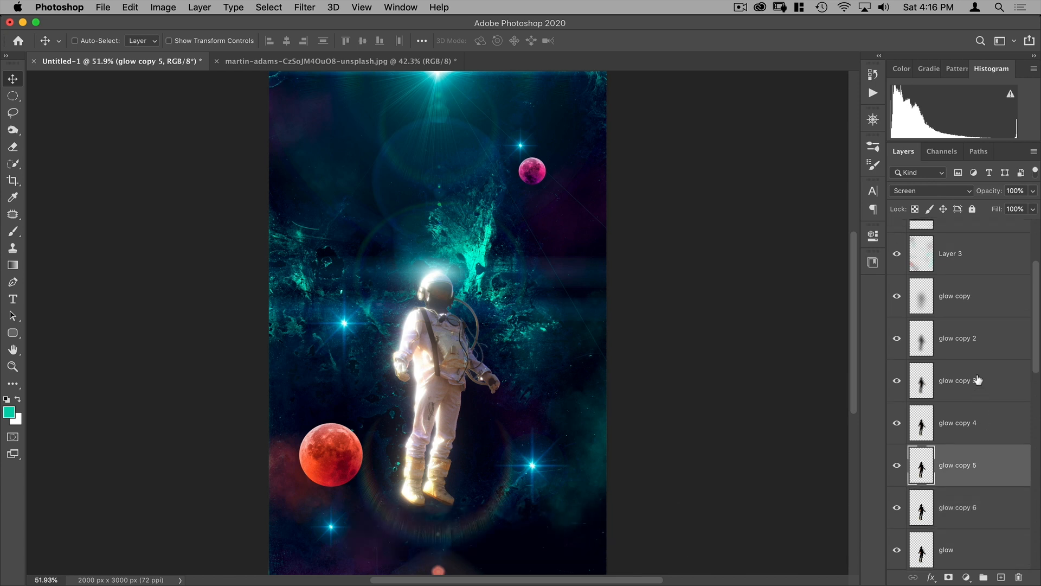
left_click(971, 309, "shift")
key("super+e")
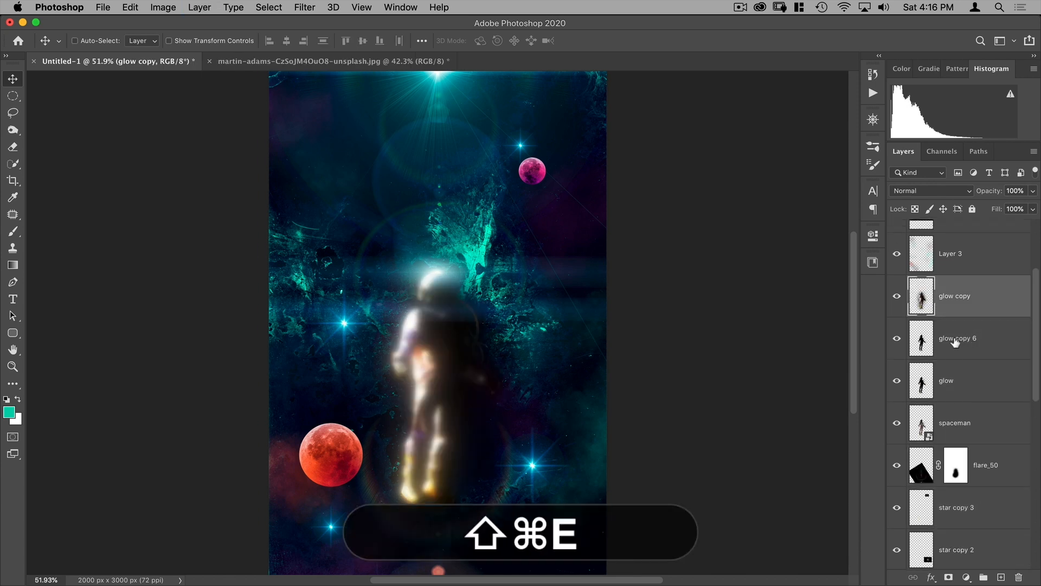
left_click(944, 191)
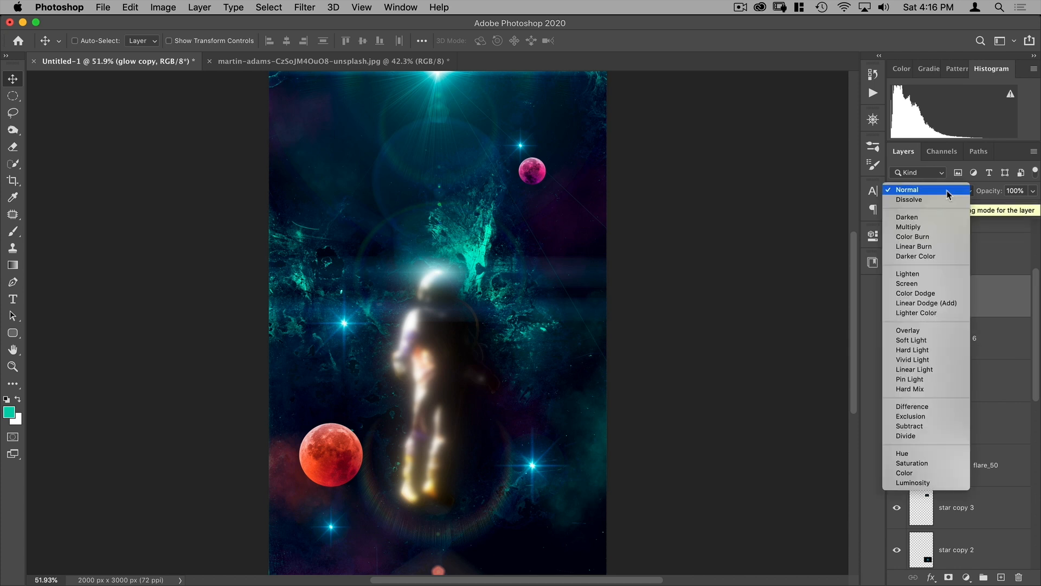
left_click(922, 283)
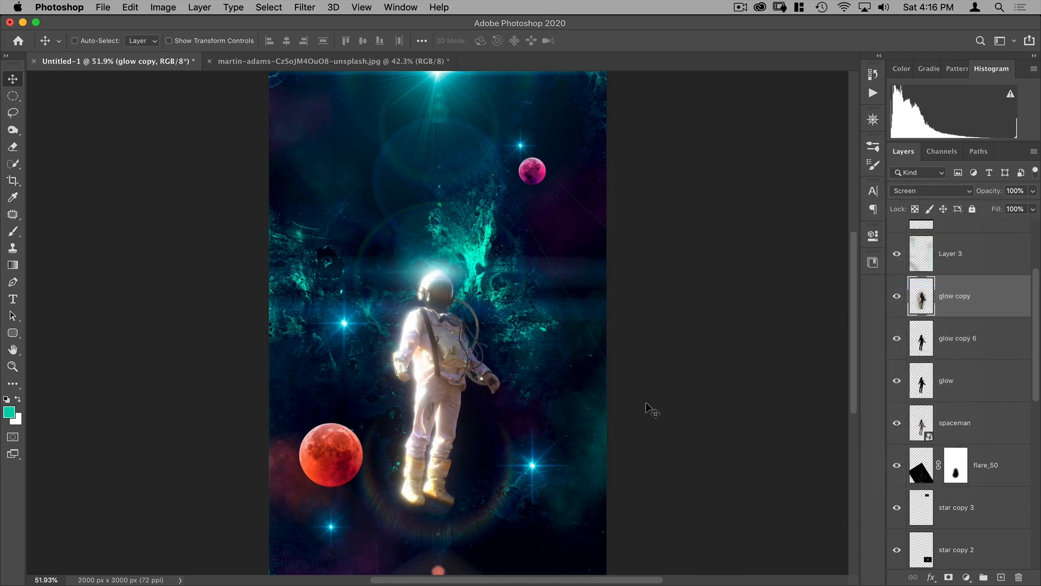
- Colorize the merged glow teal with Hue/Saturation, setting lightness to -40 and fine-tuning the saturation and hue
key("super")
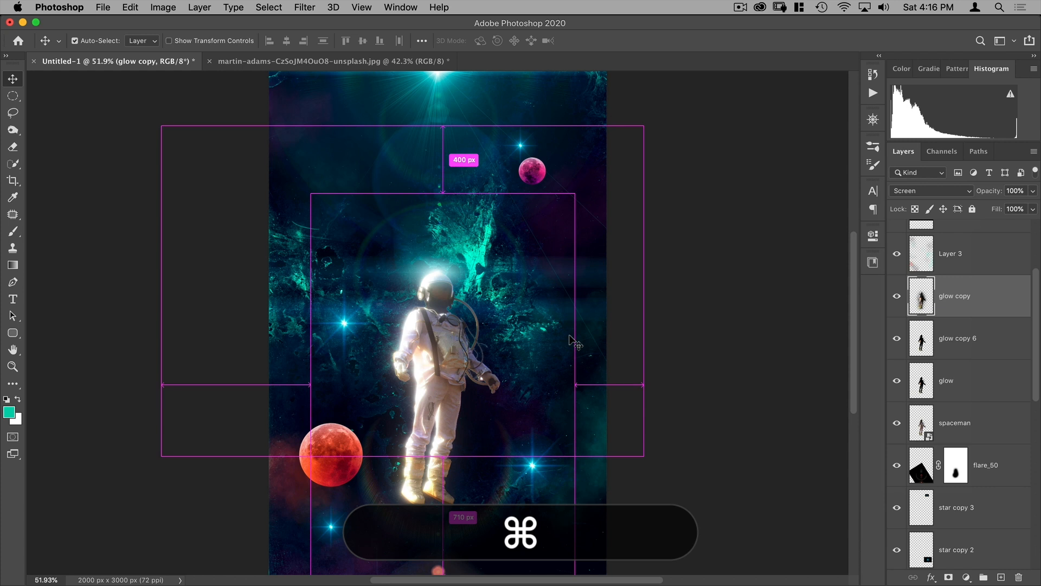
key("super+u")
left_click(844, 314)
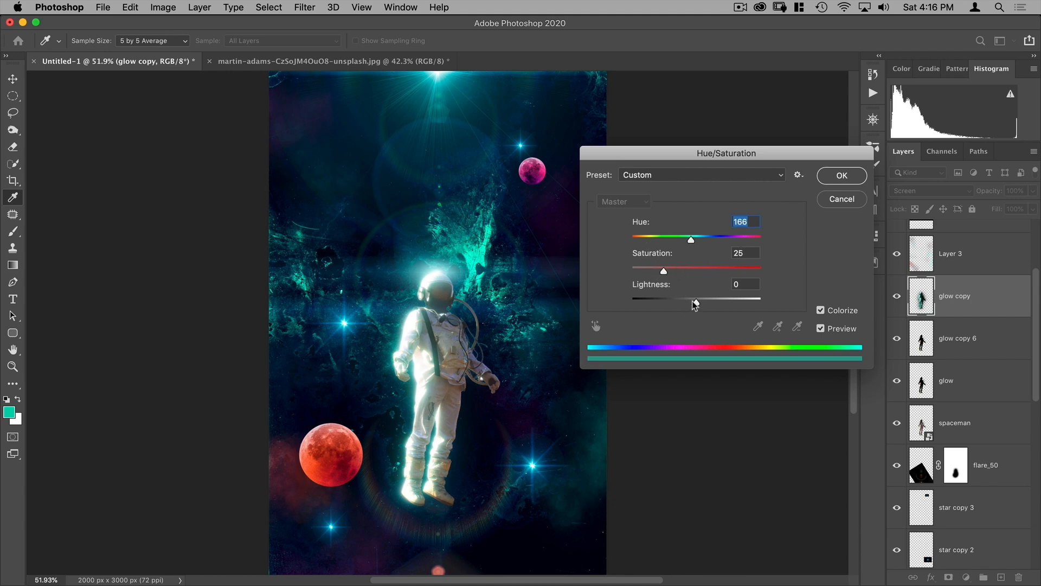
left_click_drag(697, 302, 670, 303)
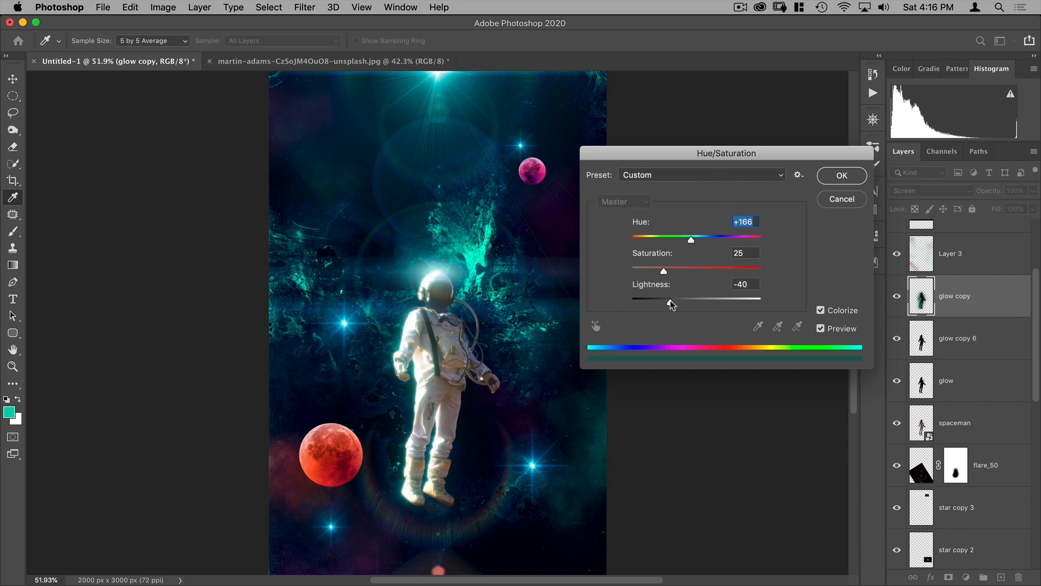
left_click_drag(668, 269, 672, 275)
left_click(672, 271)
left_click(690, 241)
left_click(693, 239)
left_click(843, 175)
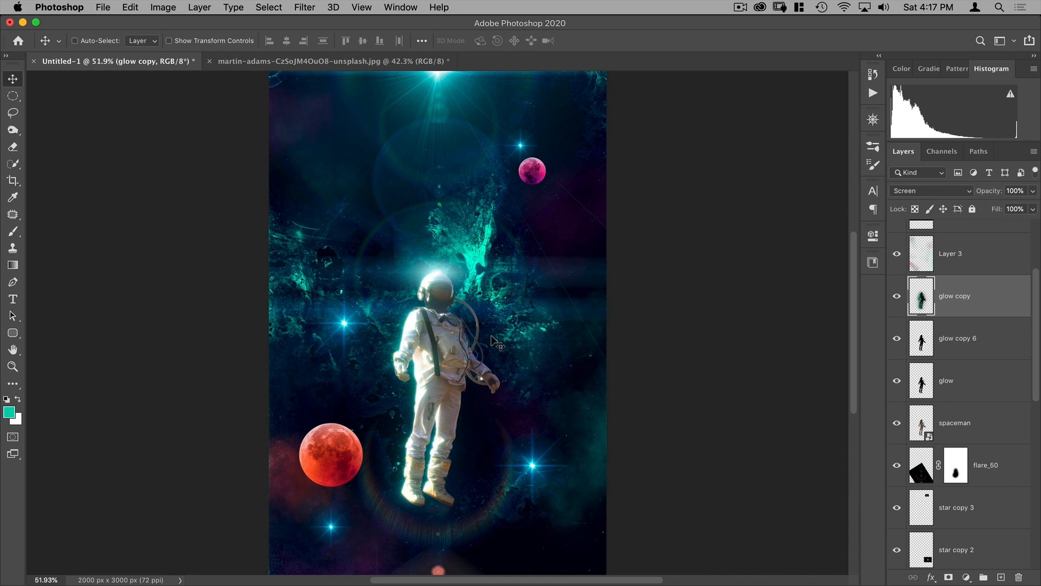
- Place nucly-grunge-18.jpg as an embedded image above Layer 2 copy and scale it to about 248% to cover the canvas
scroll(914, 279, "up", 3)
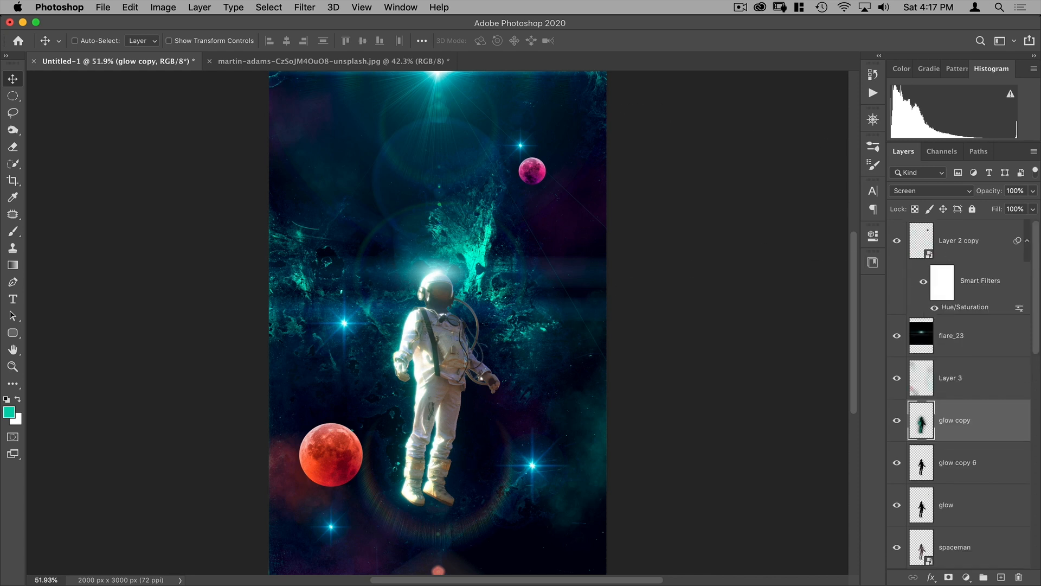
left_click(922, 241)
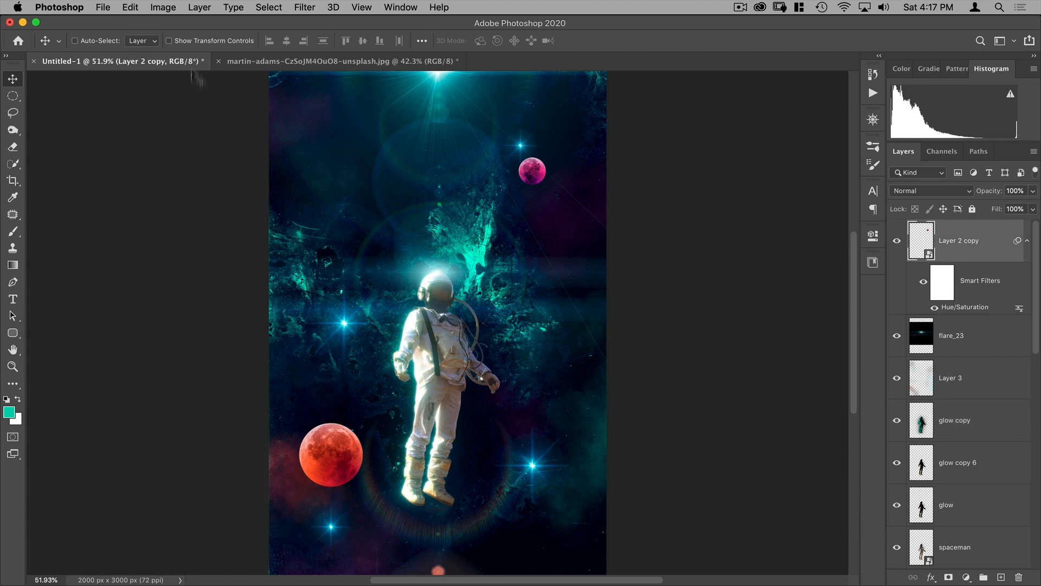
left_click(102, 7)
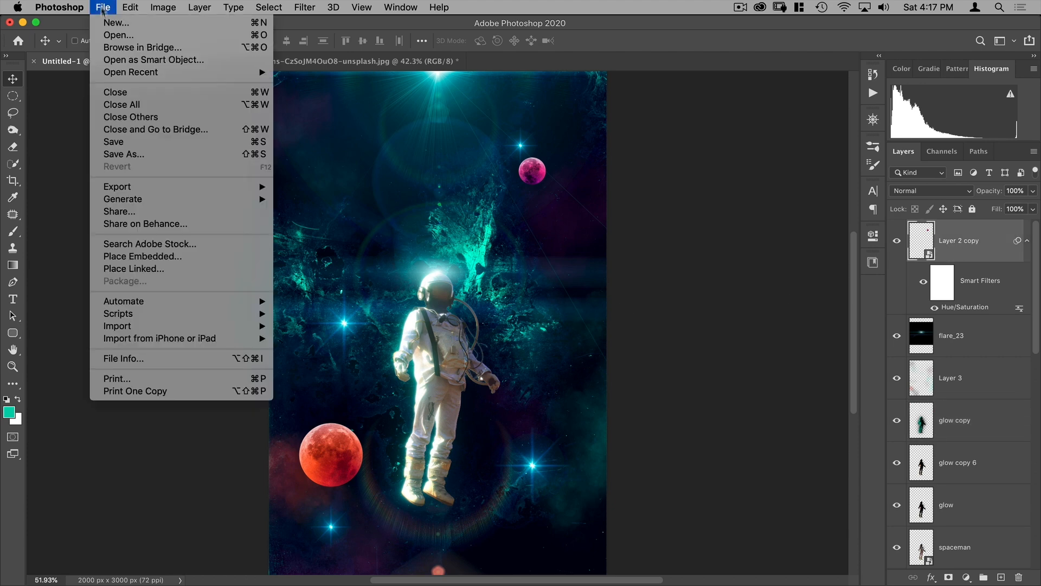
left_click(126, 256)
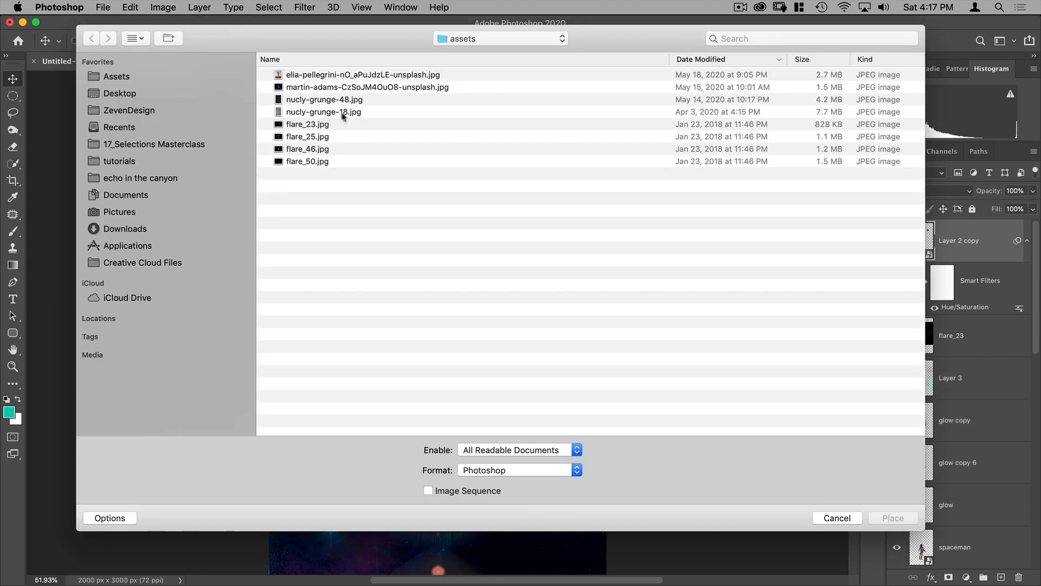
left_click(294, 113)
double_click(295, 113)
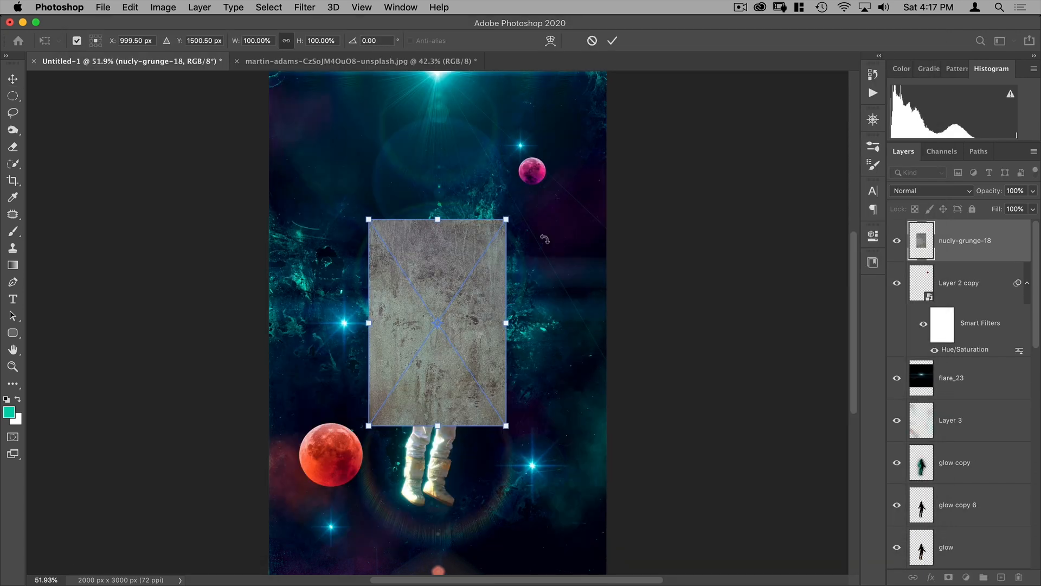
left_click_drag(507, 217, 608, 68)
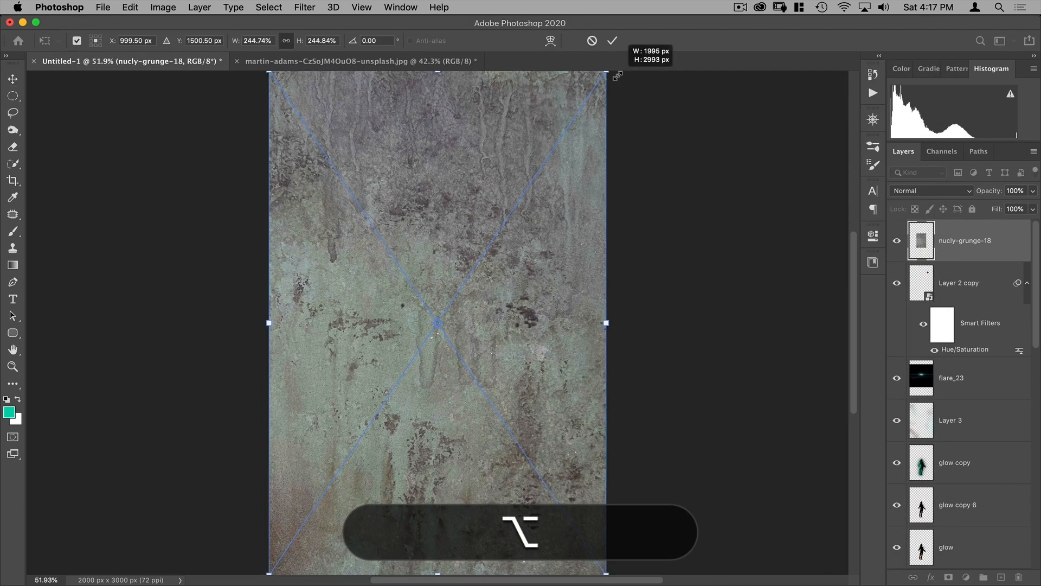
scroll(487, 213, "down", 1)
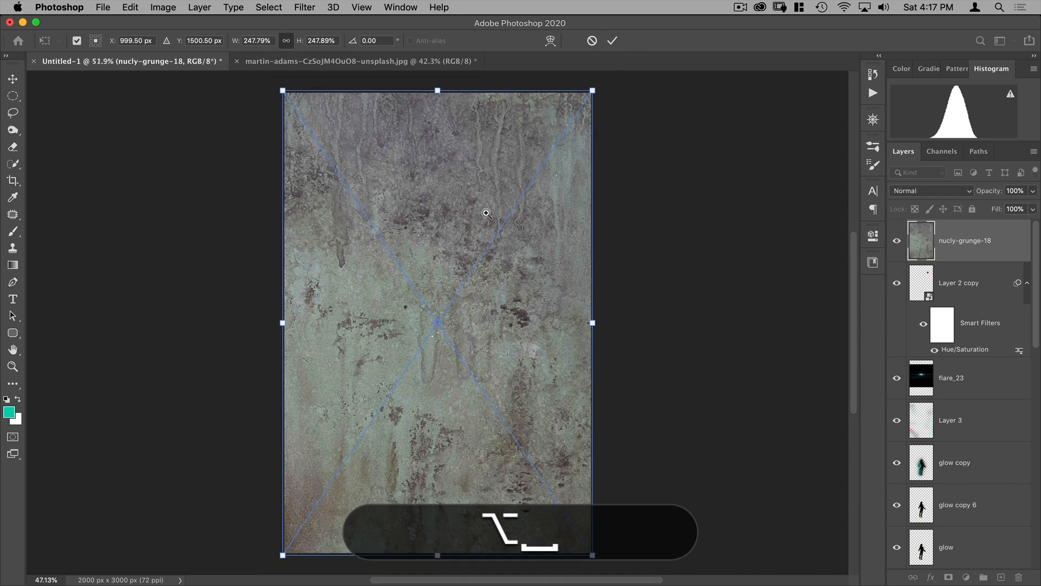
key("Return")
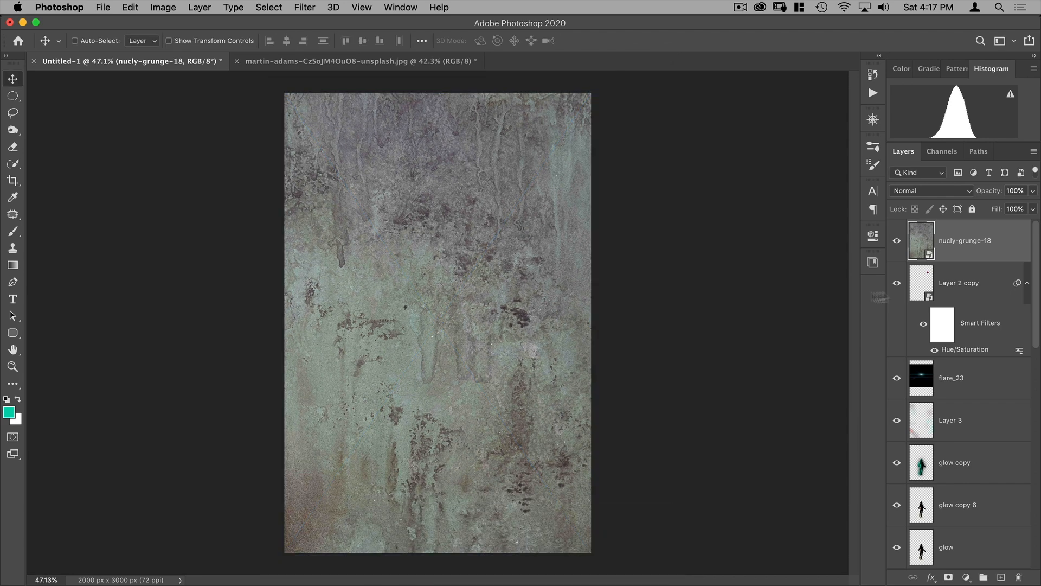
- Rasterize the nucly-grunge-18 layer and convert it to grayscale with the default Black & White adjustment
right_click(988, 249)
left_click(970, 243)
left_click(158, 9)
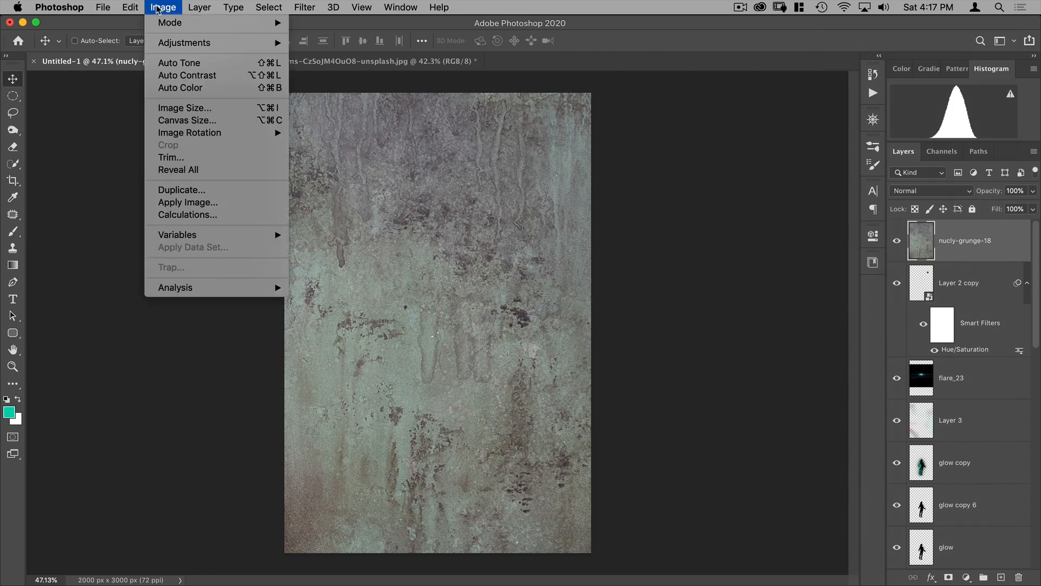
mouse_move(165, 43)
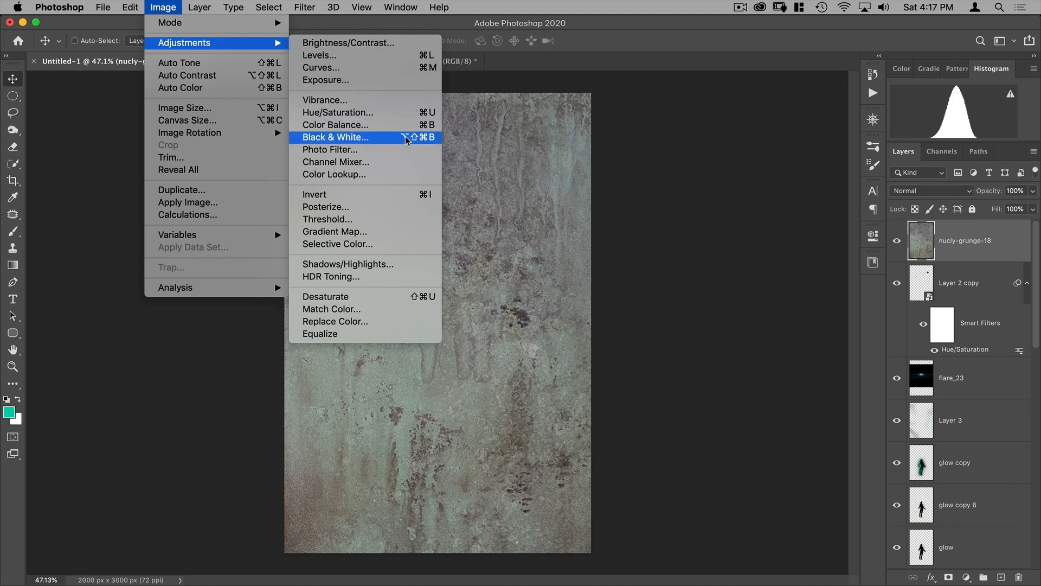
left_click(504, 139)
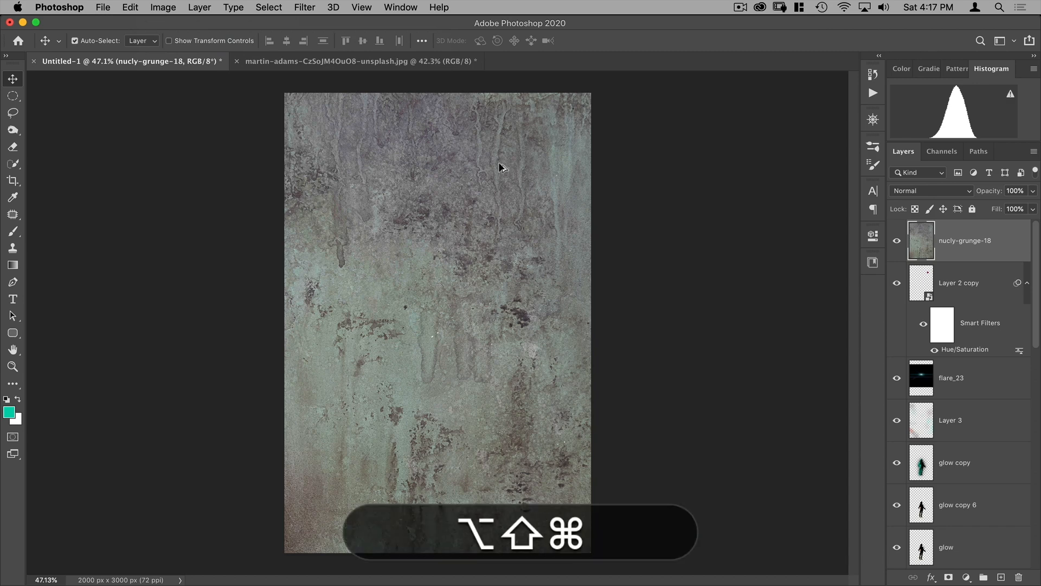
key("alt+shift+super+b")
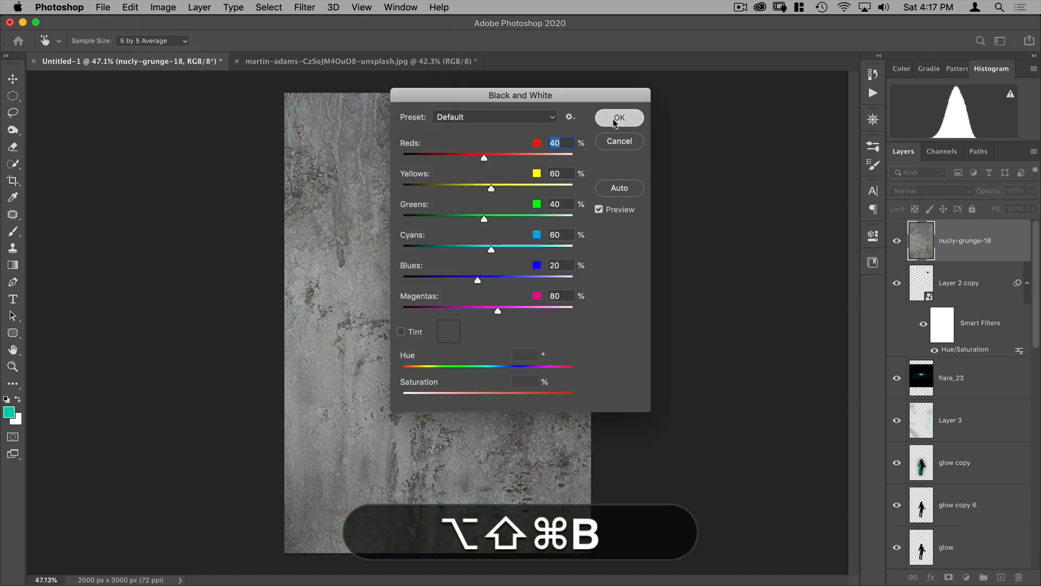
left_click(617, 117)
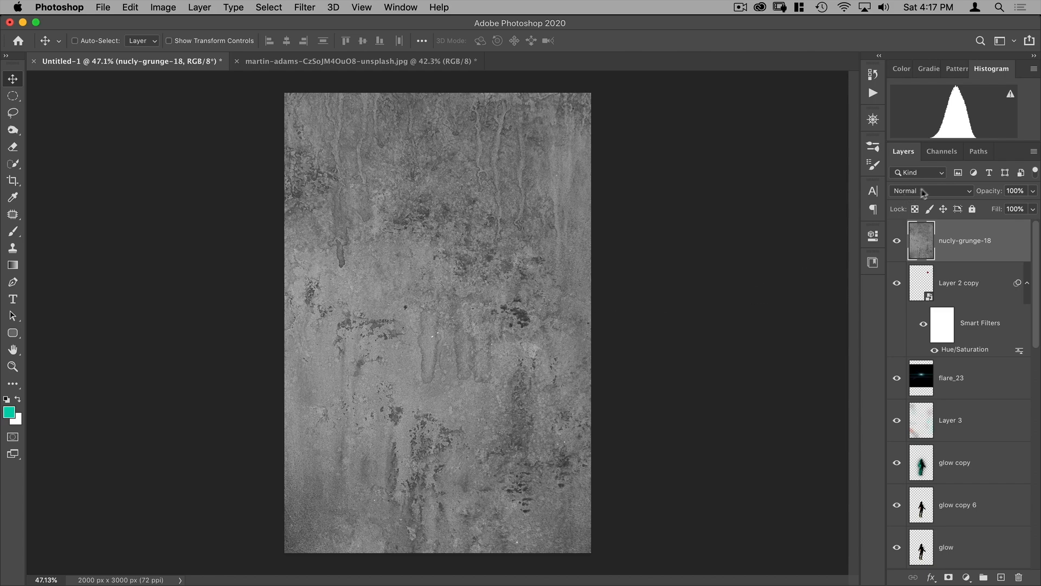
- Blend the grunge texture over the poster in Soft Light mode, compare it on and off, and set its opacity to 19%
left_click(921, 191)
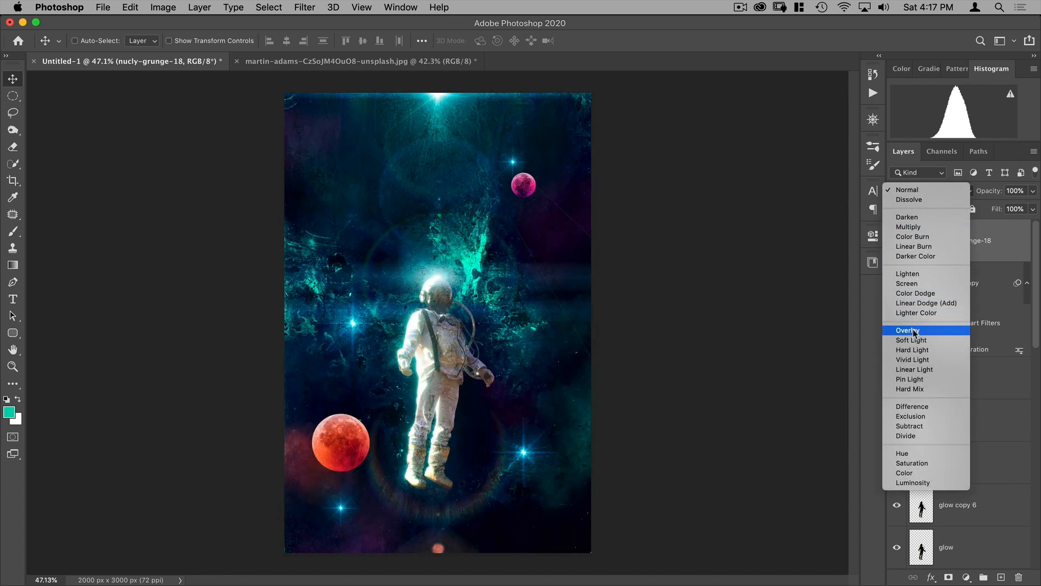
left_click(915, 340)
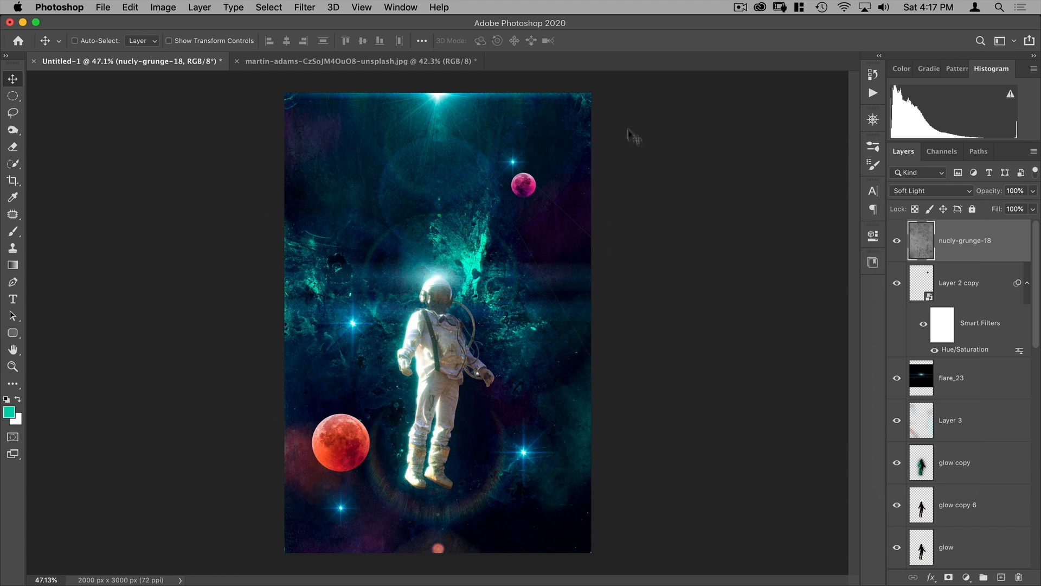
left_click(898, 241)
left_click(897, 241)
left_click_drag(988, 192, 931, 195)
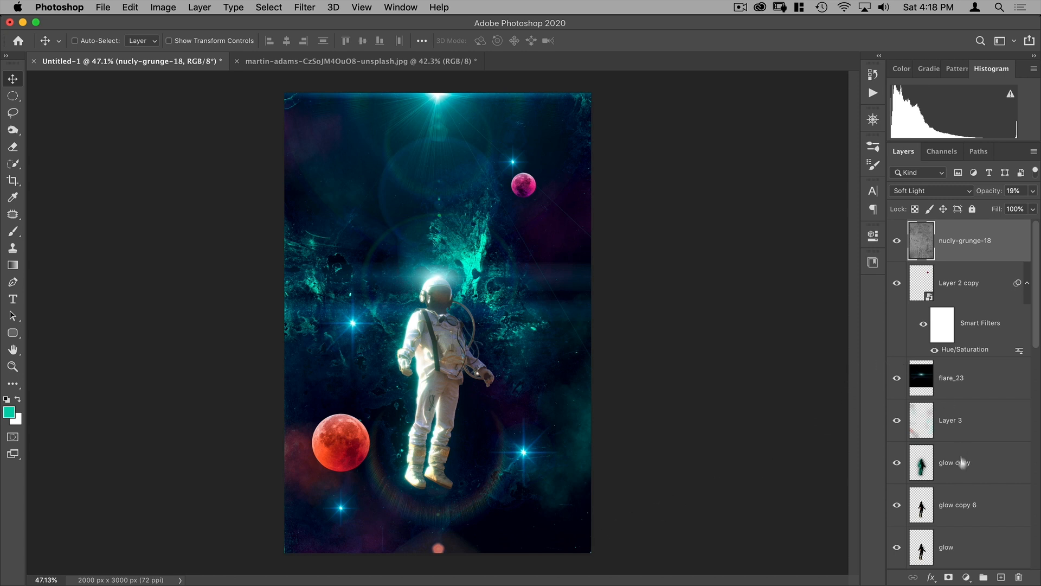
- Add a Curves adjustment above the grunge texture and set the Blue channel's black point output to 17 and white point output to 219
left_click(967, 577)
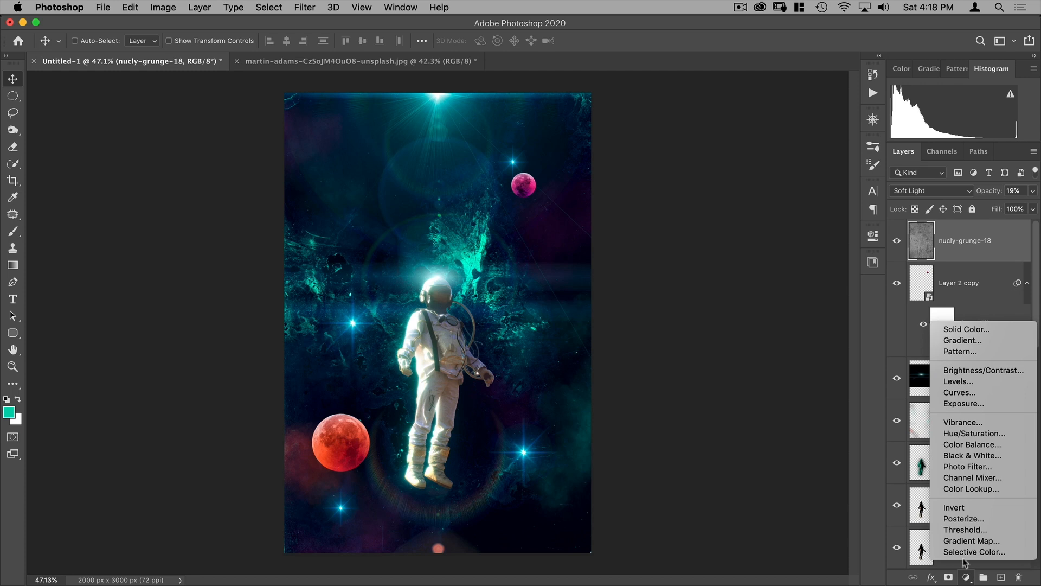
left_click(974, 392)
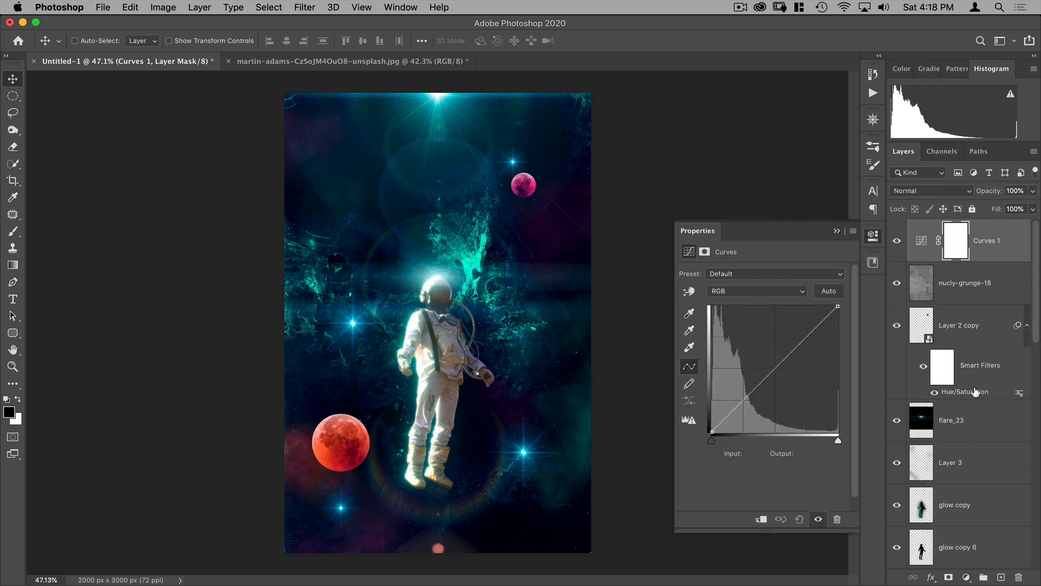
left_click(756, 291)
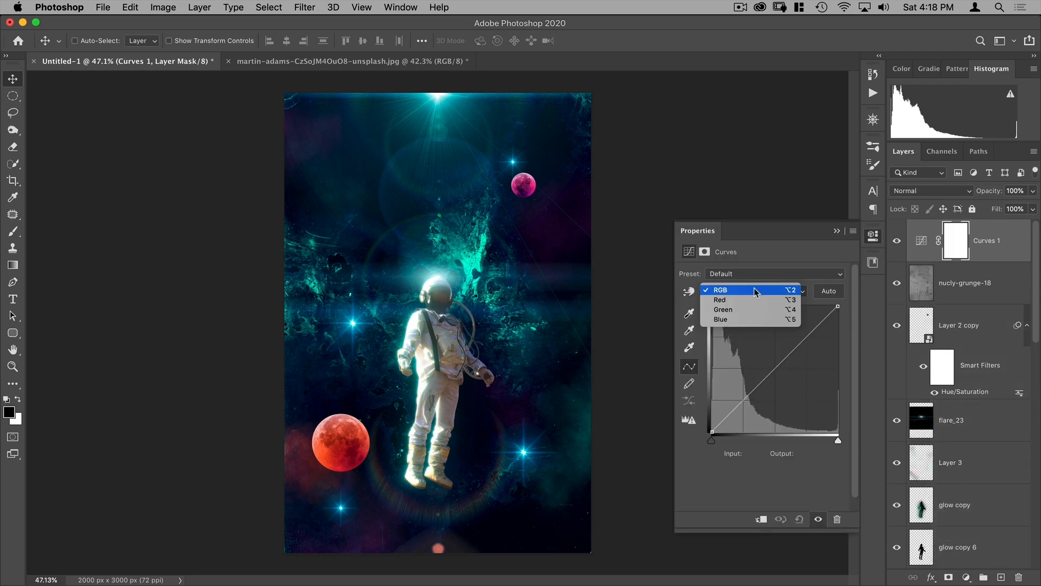
left_click(746, 318)
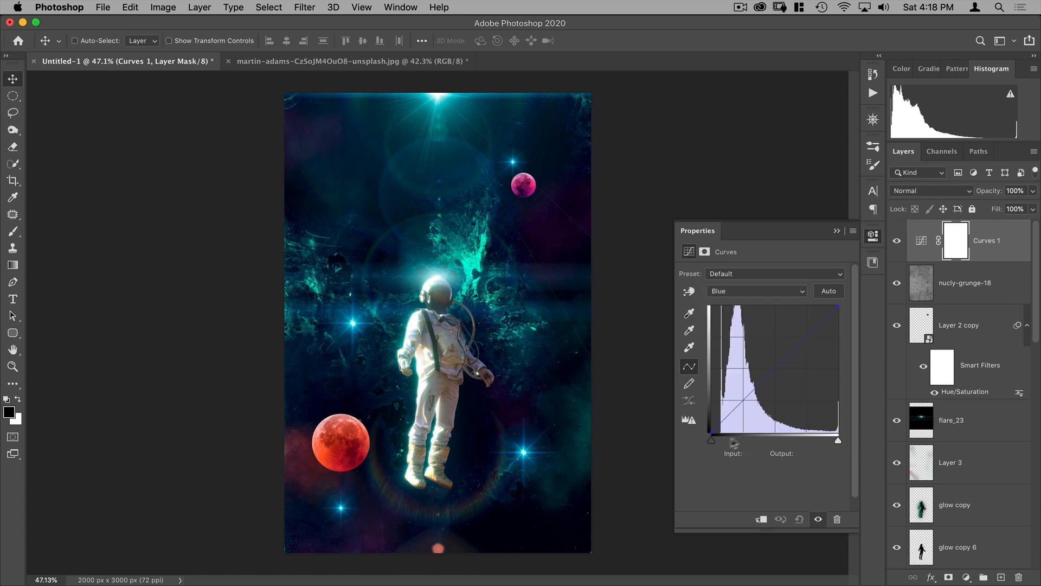
left_click_drag(711, 432, 710, 423)
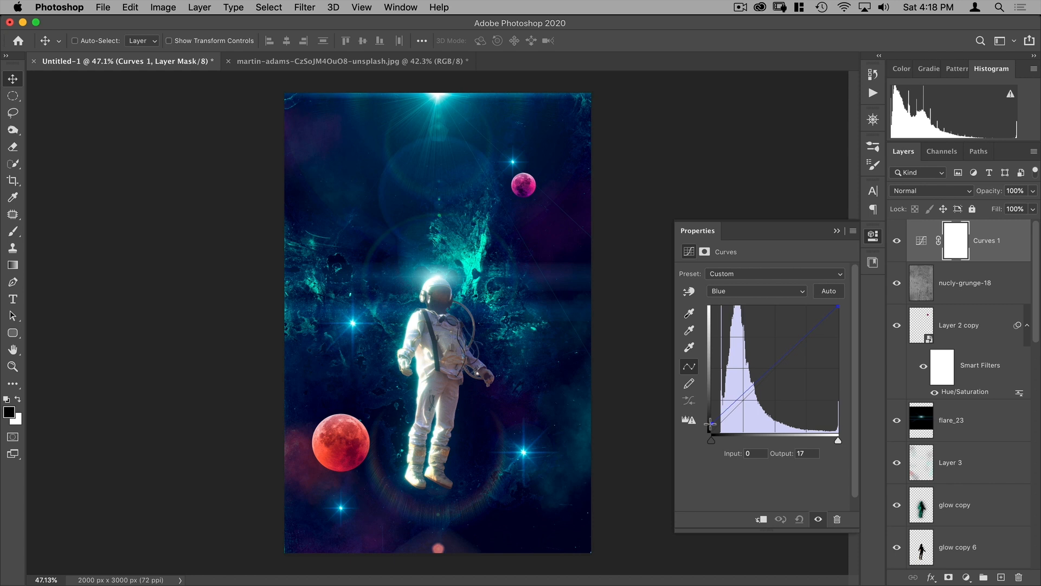
left_click_drag(839, 305, 846, 325)
- In the Curves adjustment's Green channel, pull the white point slightly inward and set the black point to input 3
left_click(741, 291)
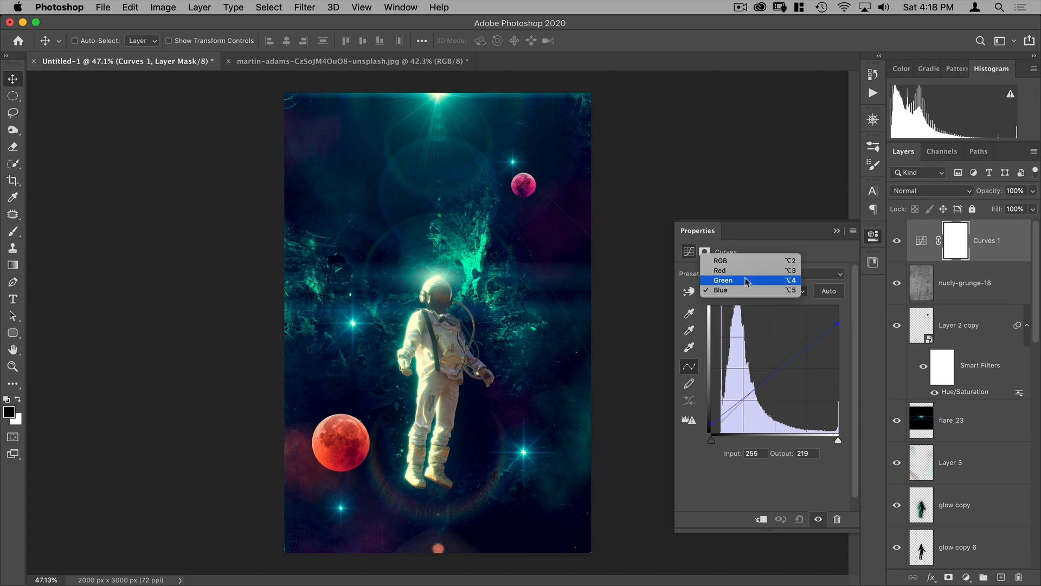
left_click(748, 271)
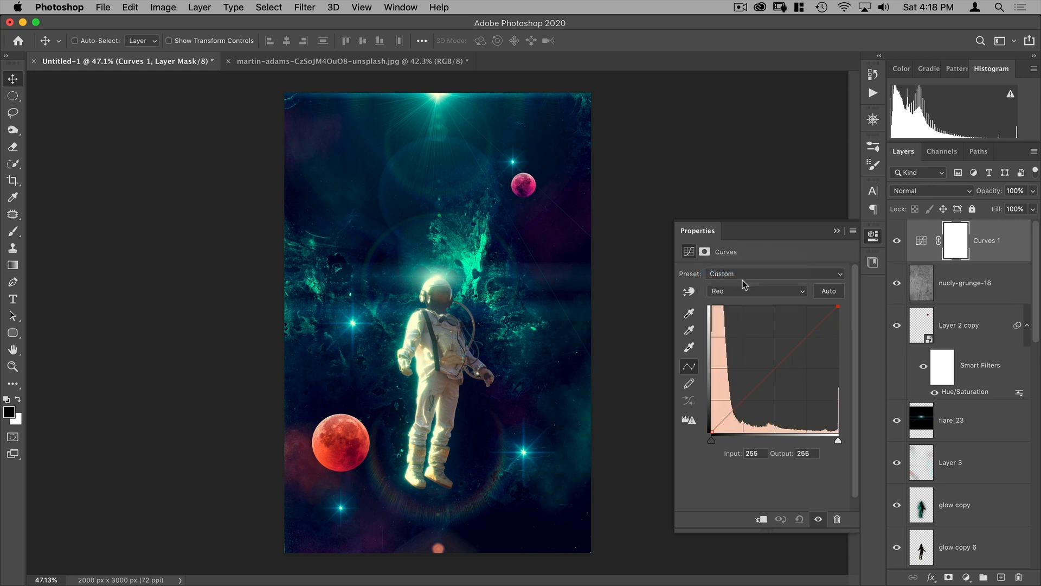
left_click(742, 291)
left_click(740, 301)
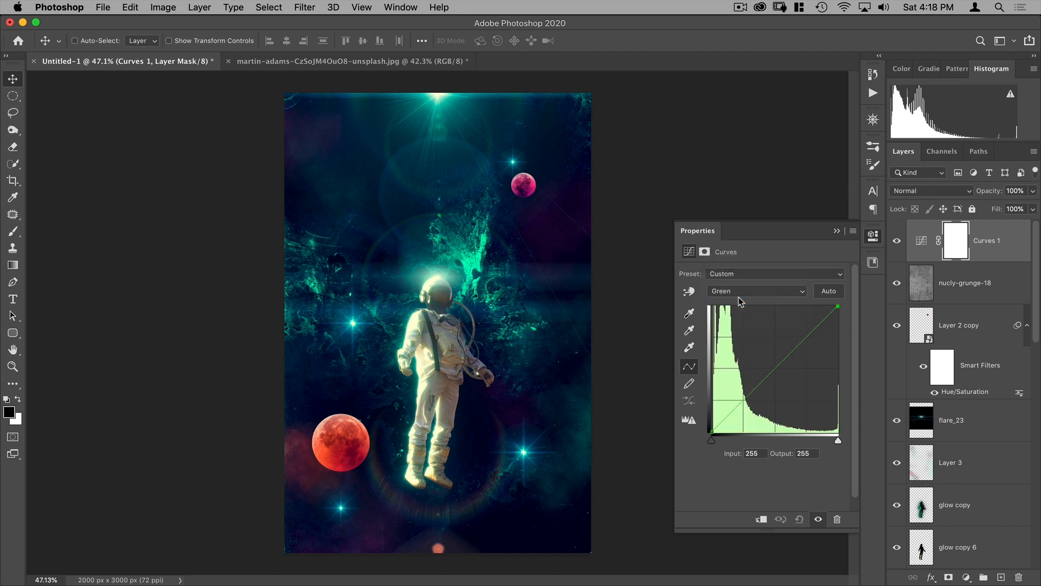
left_click_drag(838, 305, 831, 305)
left_click_drag(712, 445, 715, 445)
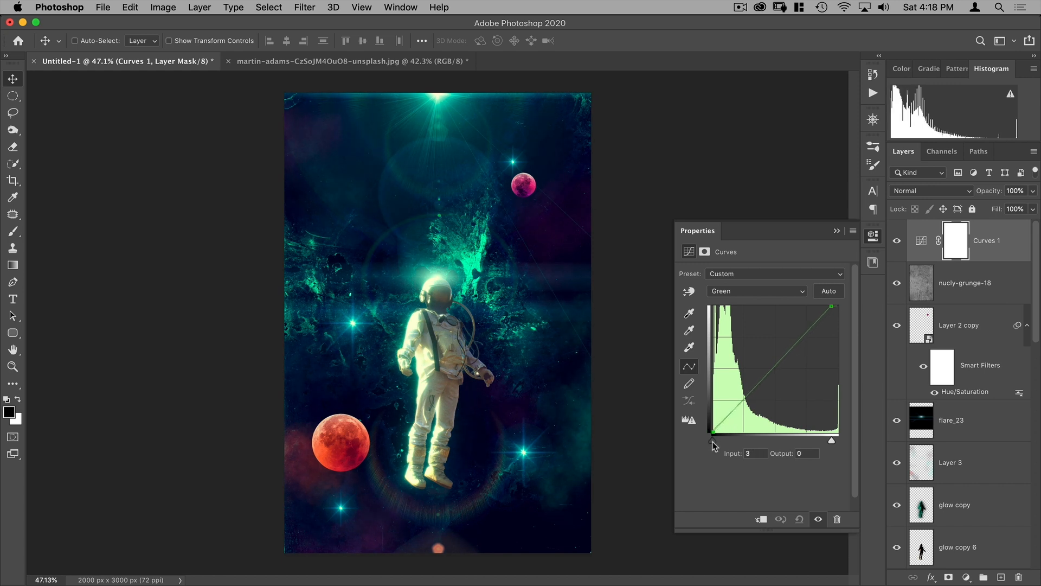
- Raise the Red curve of the adjustment with points at input 199, output 219 and input 74, output 93
left_click(735, 290)
left_click(755, 281)
left_click_drag(812, 328, 810, 324)
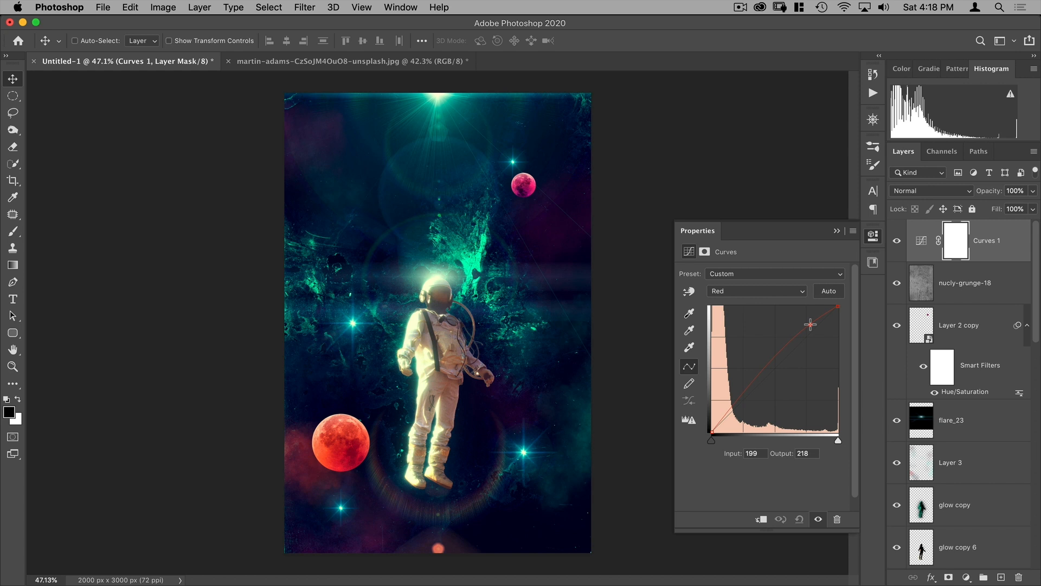
left_click(747, 391)
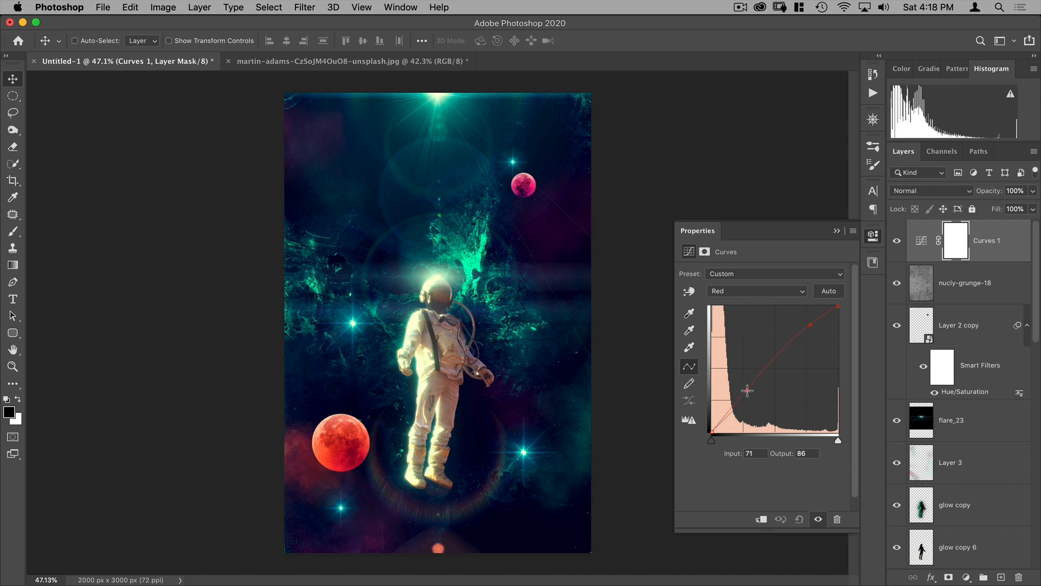
left_click_drag(748, 390, 748, 385)
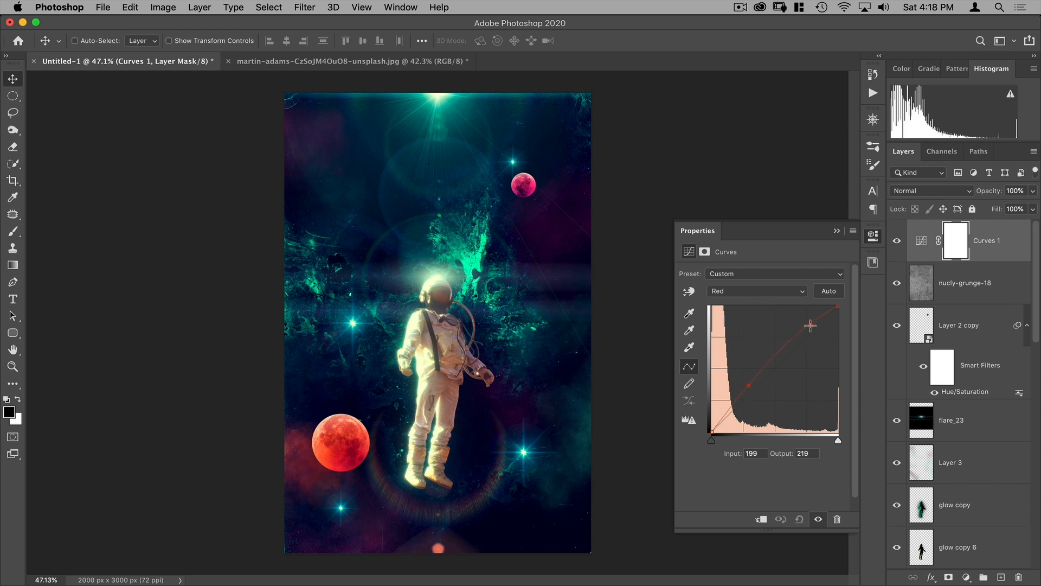
left_click_drag(748, 385, 747, 386)
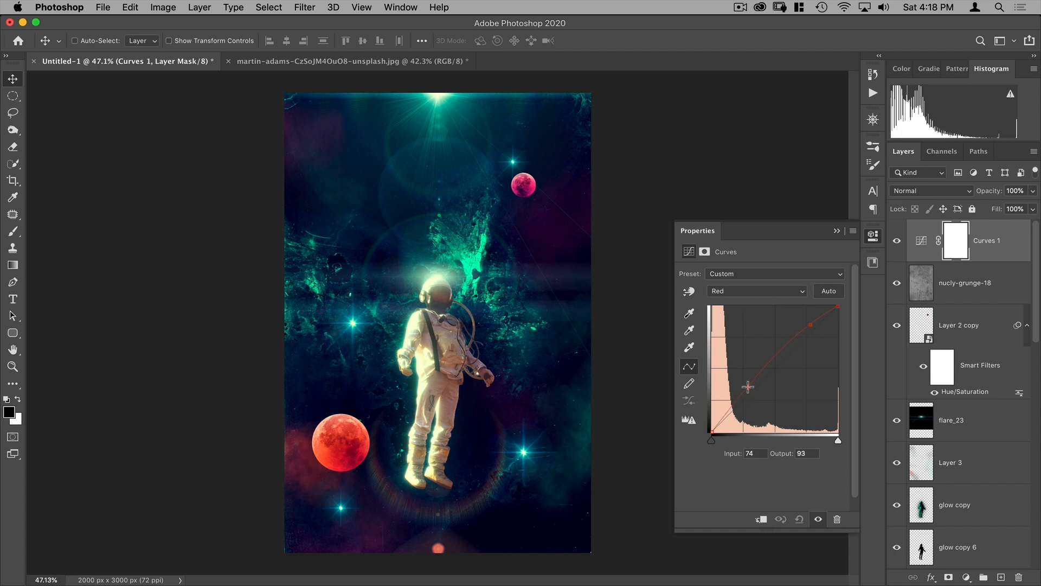
left_click(873, 235)
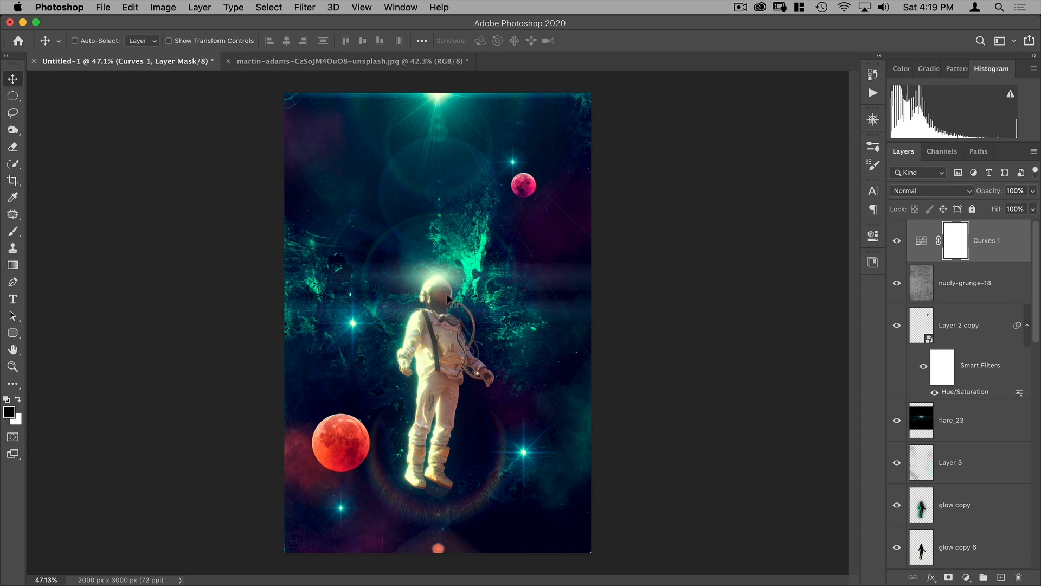
- Darken the spaceman layer with a Curves filter, placing an RGB point at input 97, output 72
scroll(1030, 439, "down", 5)
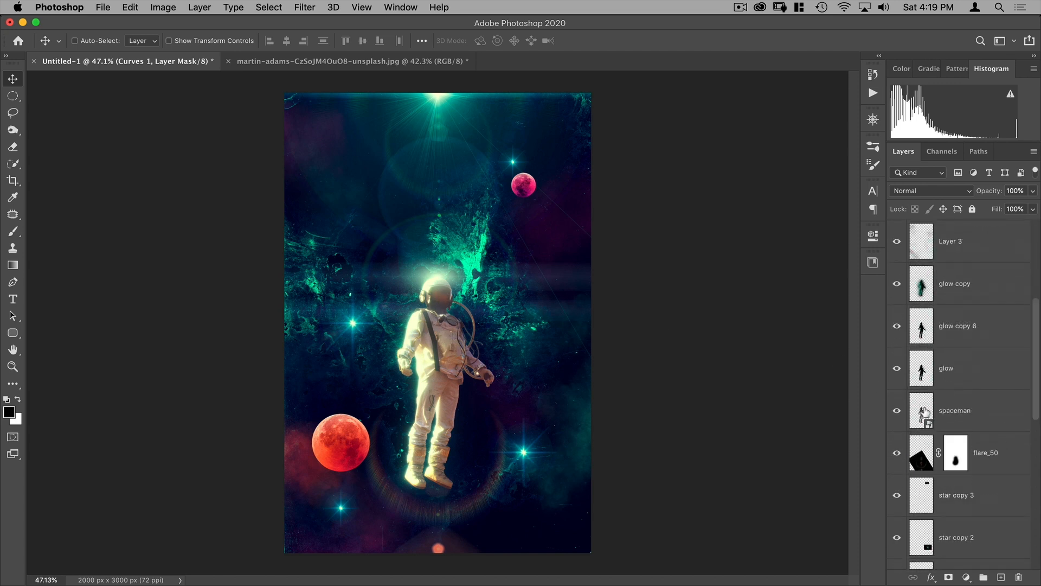
left_click(927, 414)
key("super")
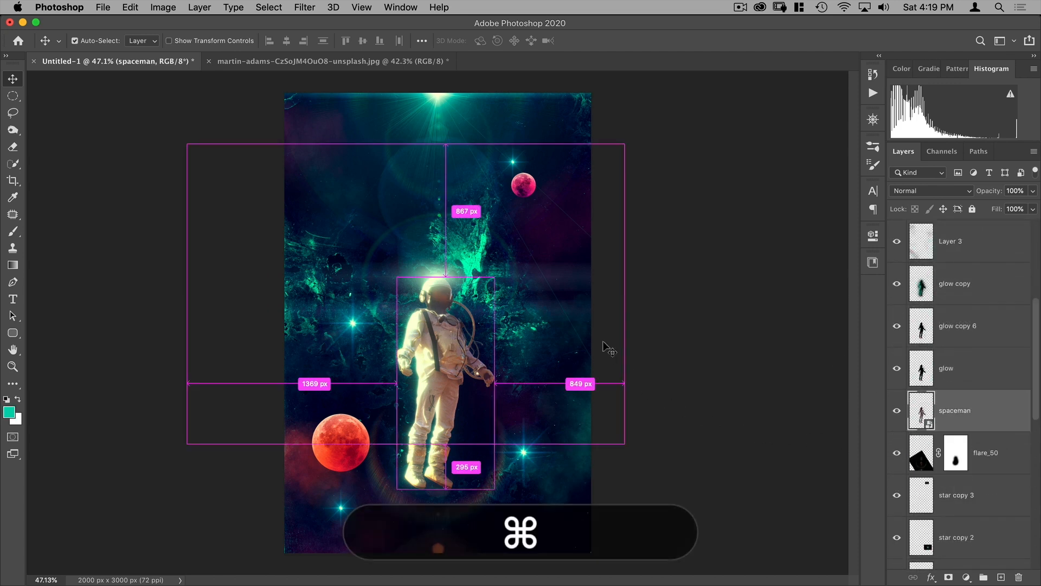
key("super+m")
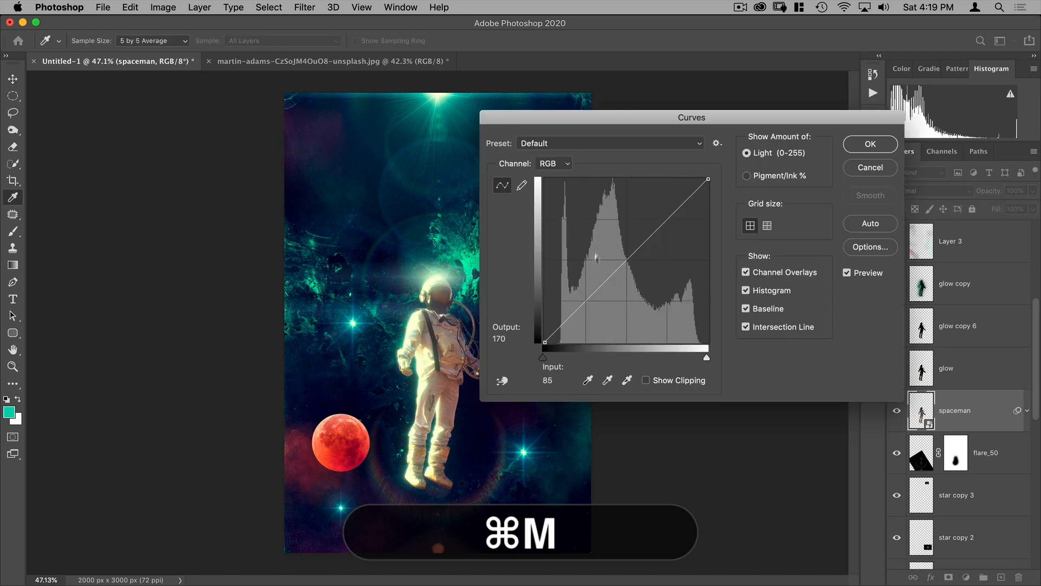
mouse_move(595, 296)
left_mouse_down()
mouse_move(603, 282)
mouse_move(608, 295)
left_mouse_up()
- Lower the spaceman's Red curve to about output 96 at input 116 and apply the Curves filter
left_click(555, 163)
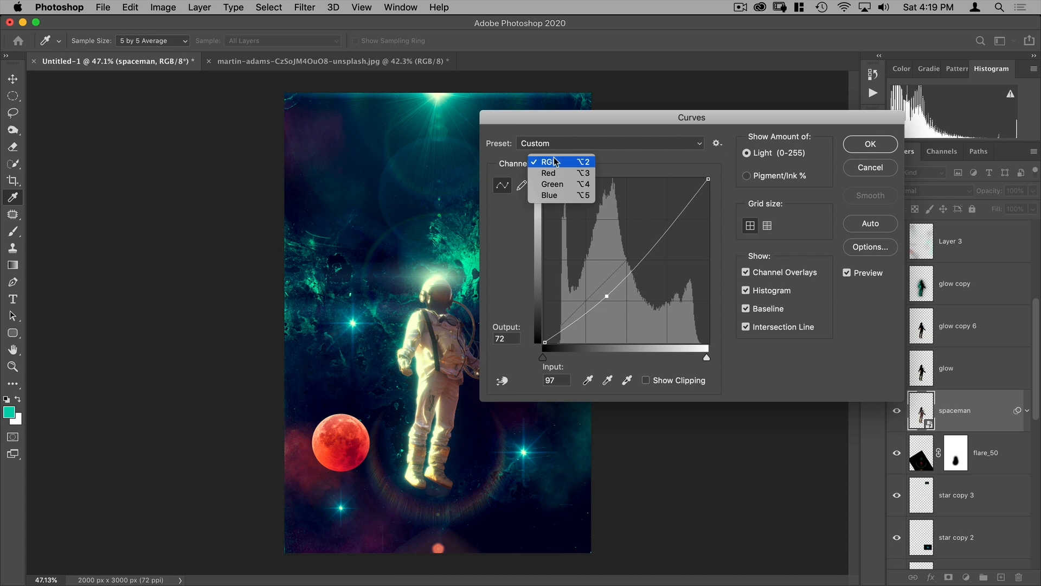
left_click(556, 173)
left_click_drag(619, 270, 619, 278)
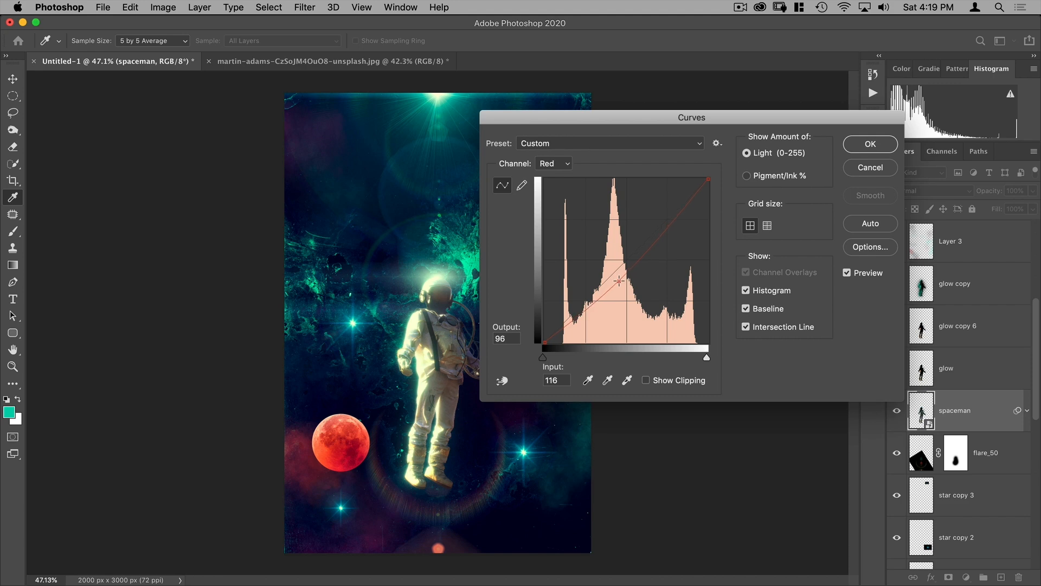
left_click_drag(532, 118, 621, 110)
left_click(959, 136)
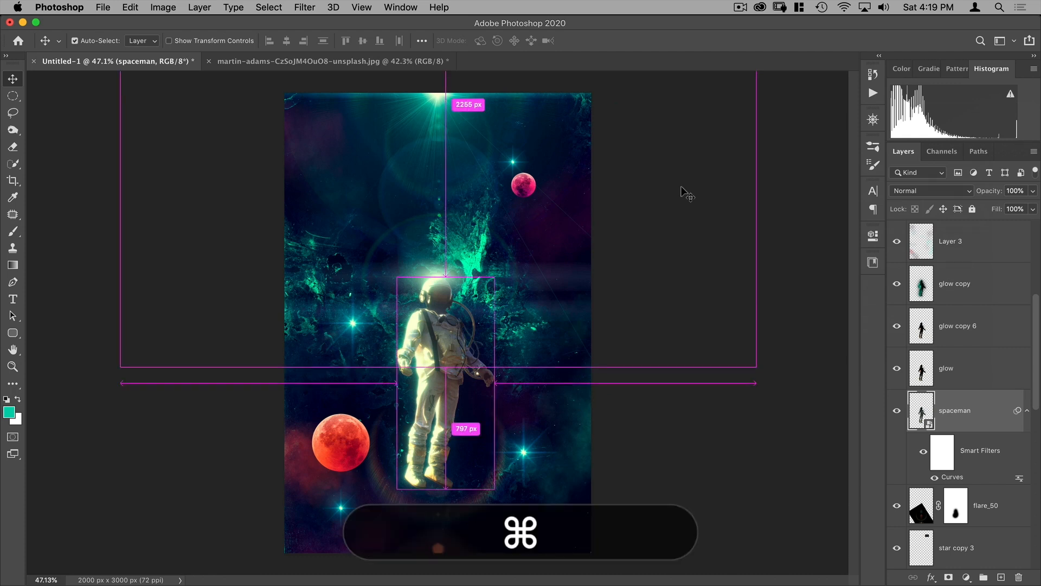
- Paint black on the black out layer with a brush enlarged to 1225 px, darkening the grunge texture to the left of the astronaut
key("super+0")
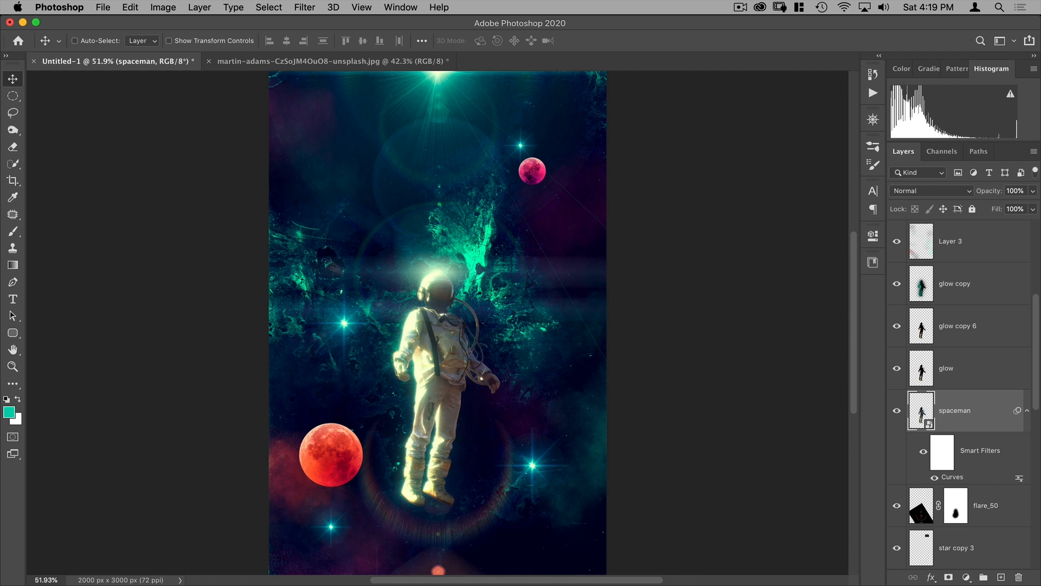
scroll(947, 400, "down", 10)
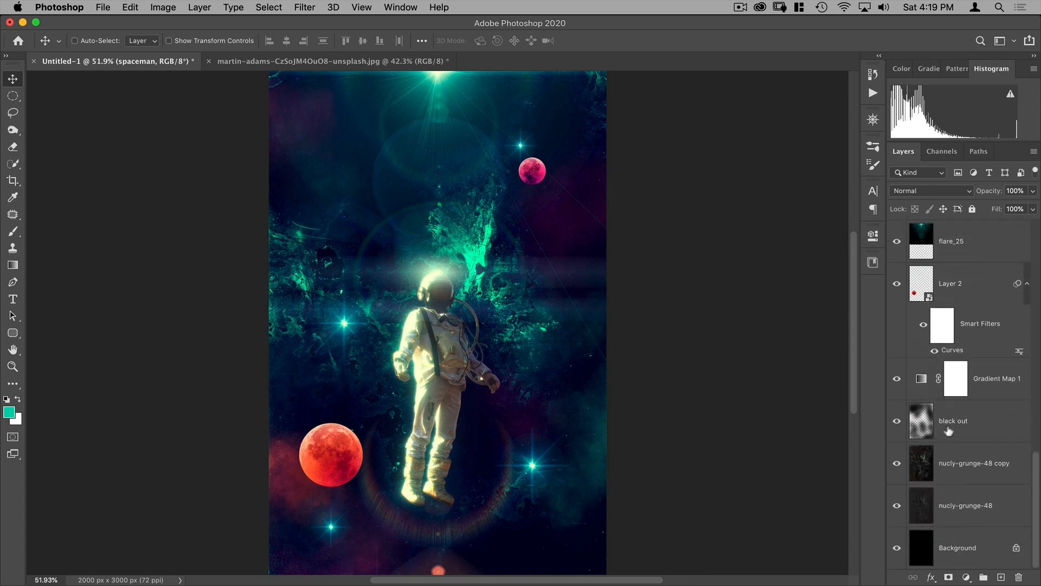
left_click(943, 434)
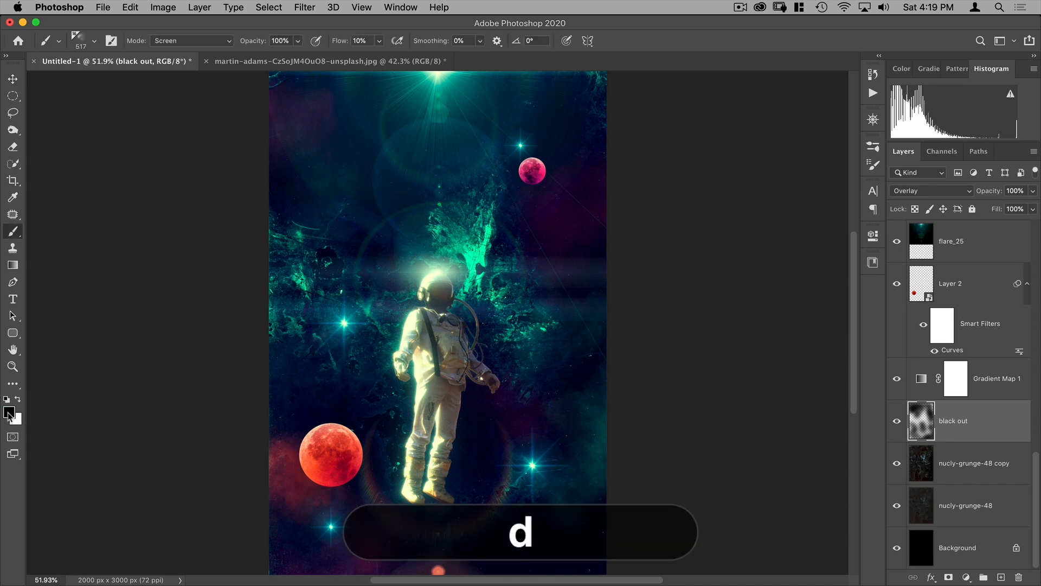
mouse_move(270, 353)
left_mouse_down()
mouse_move(367, 347)
mouse_move(353, 346)
left_mouse_up()
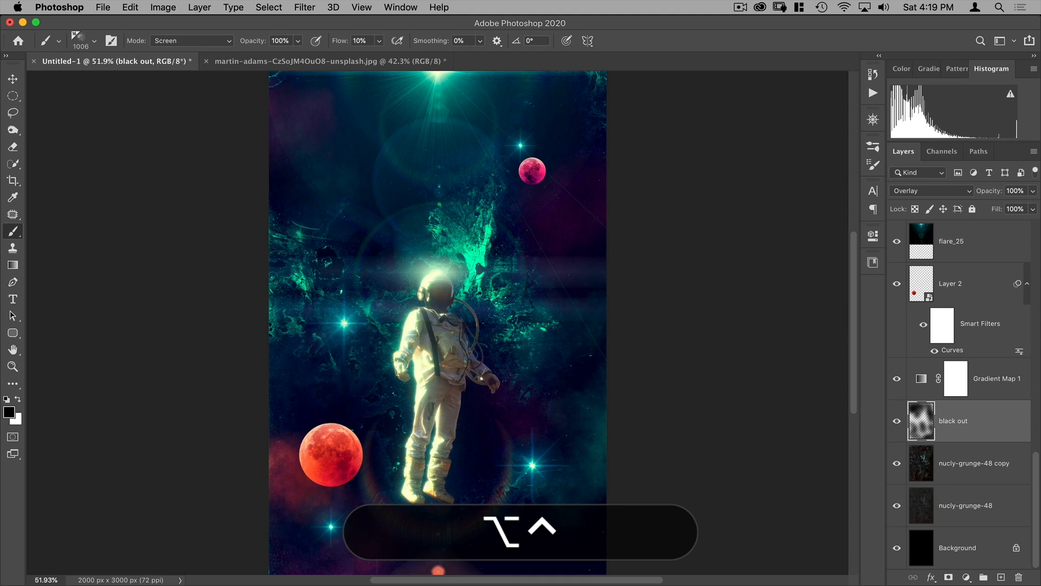
right_click(347, 322)
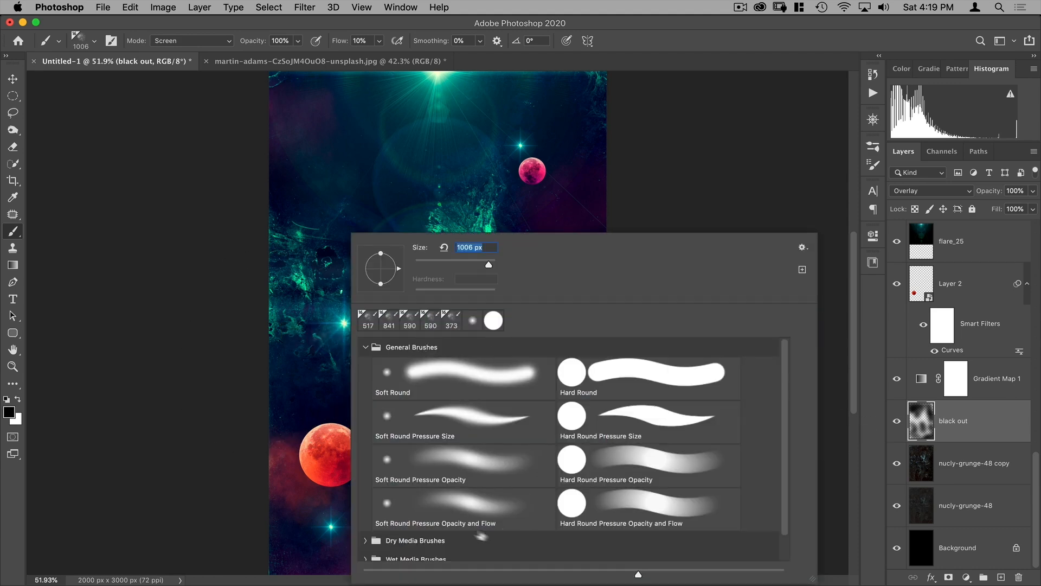
scroll(460, 367, "down", 2)
left_click(280, 322)
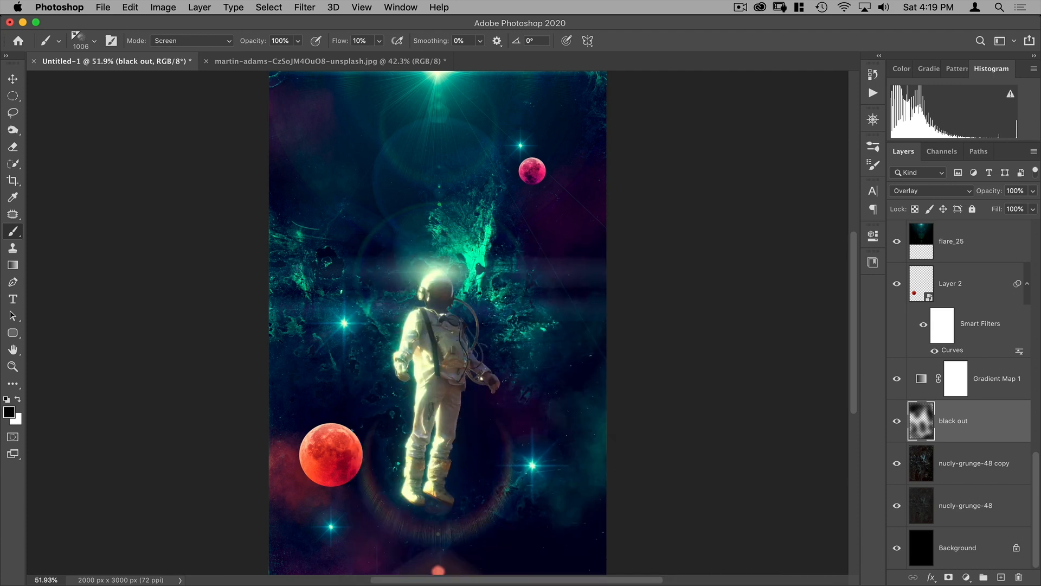
left_click_drag(301, 300, 319, 300)
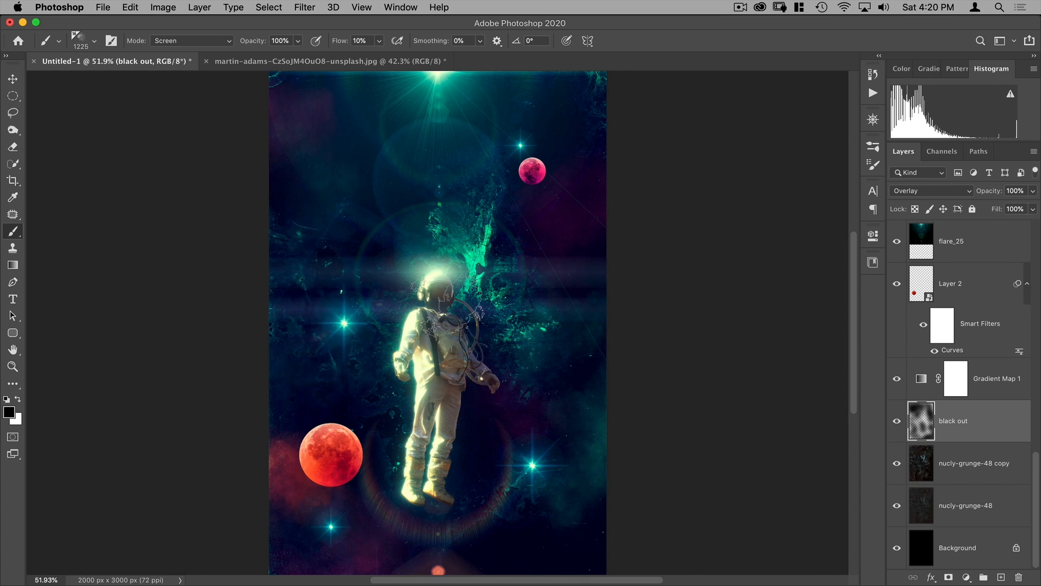
mouse_move(386, 346)
left_mouse_down()
mouse_move(372, 344)
mouse_move(379, 337)
left_mouse_up()
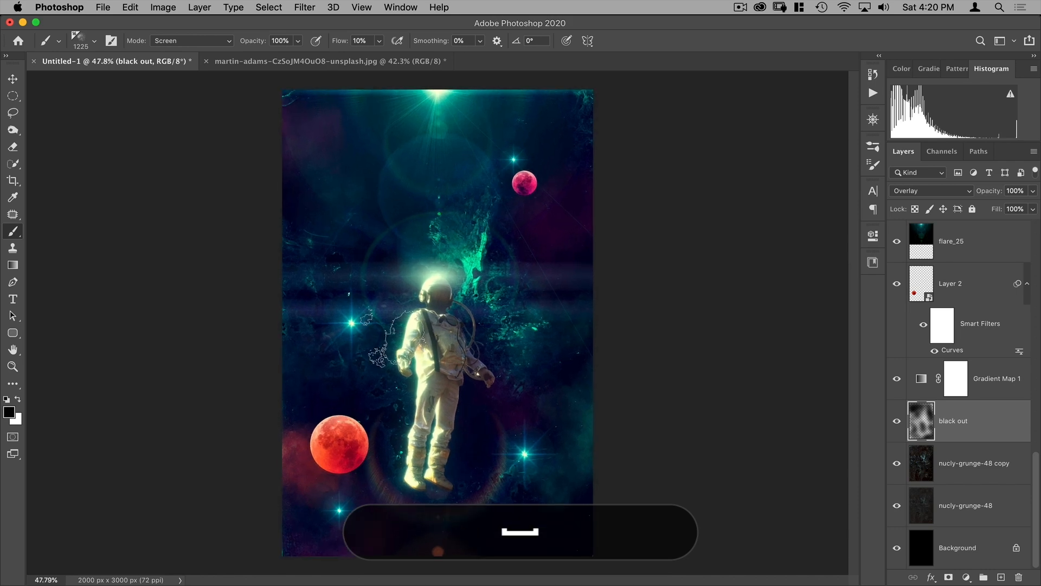
key("super+0")
key("super+v")
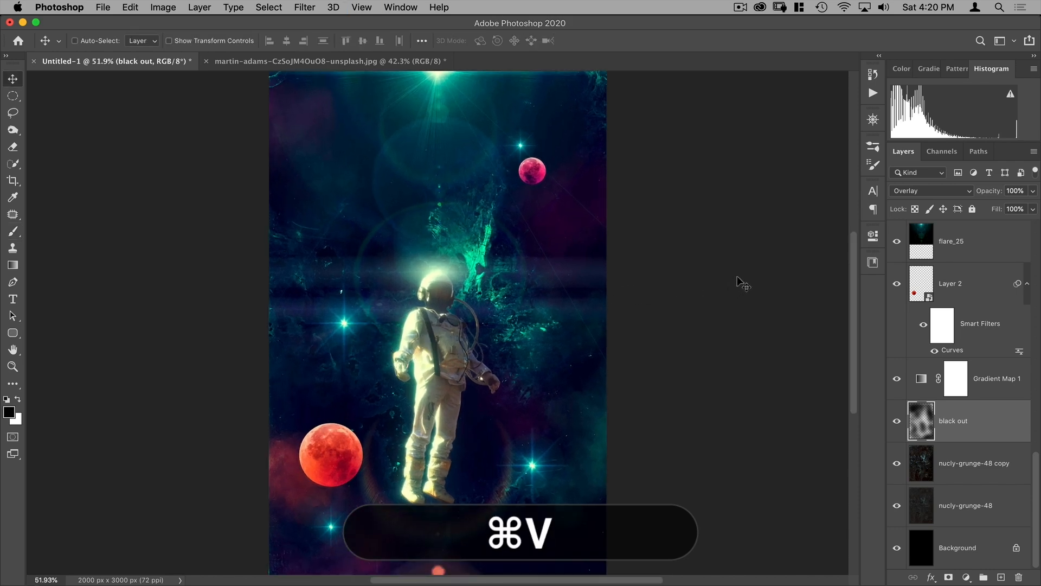